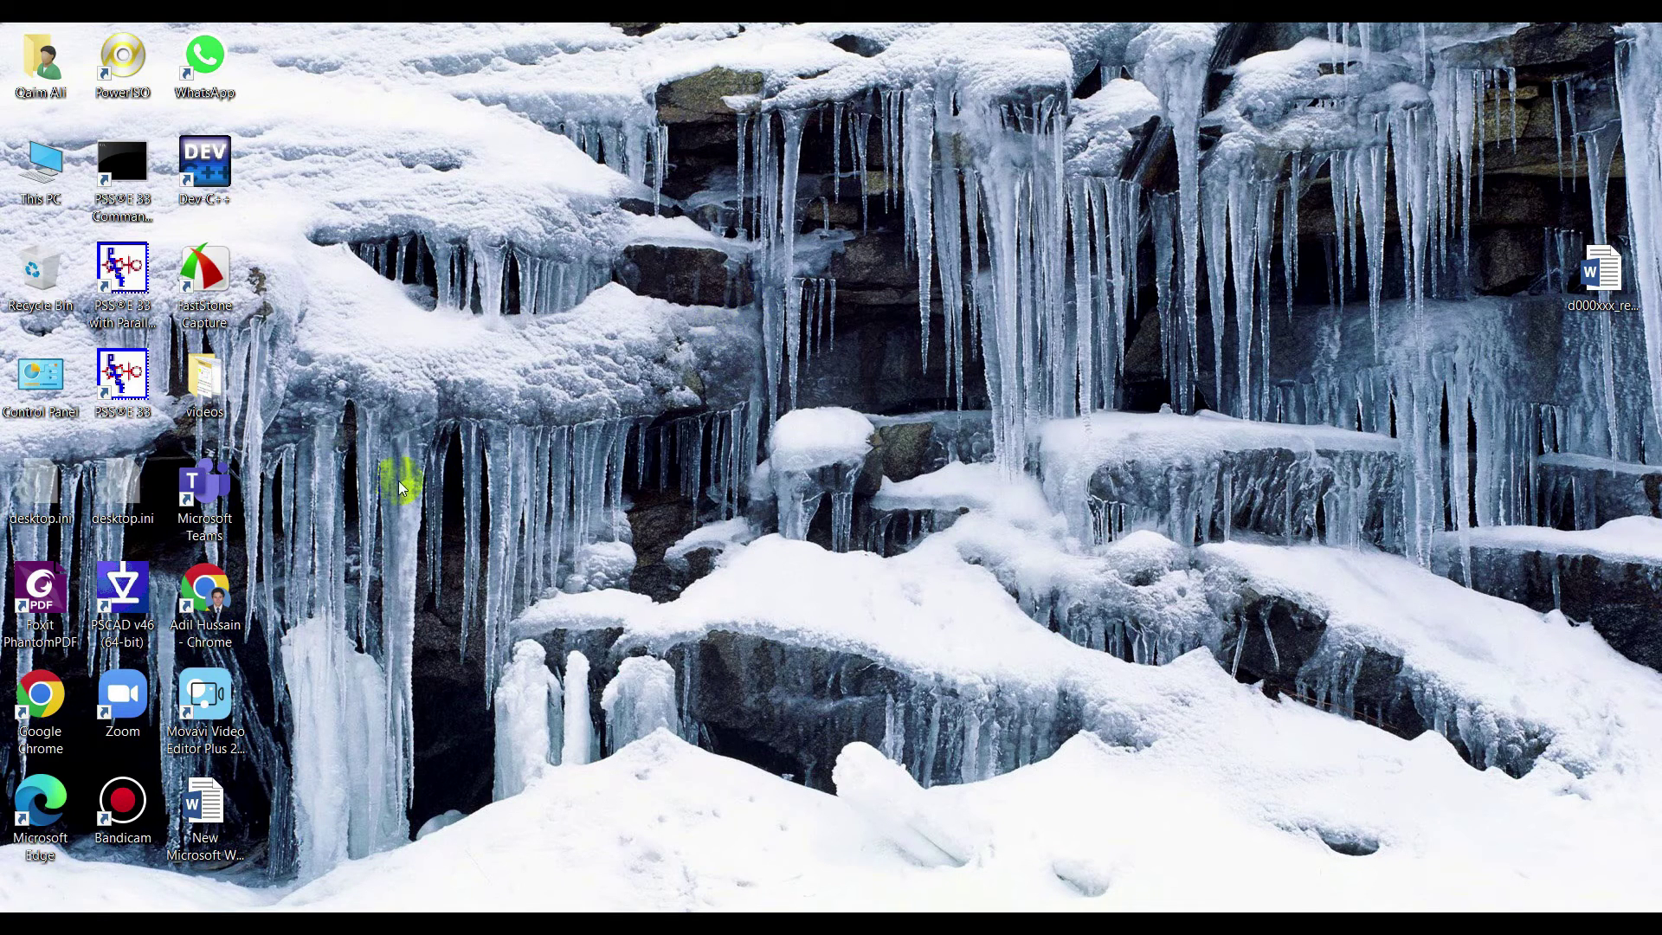
- Launch PSCAD v4.6 from its desktop shortcut
double_click(127, 573)
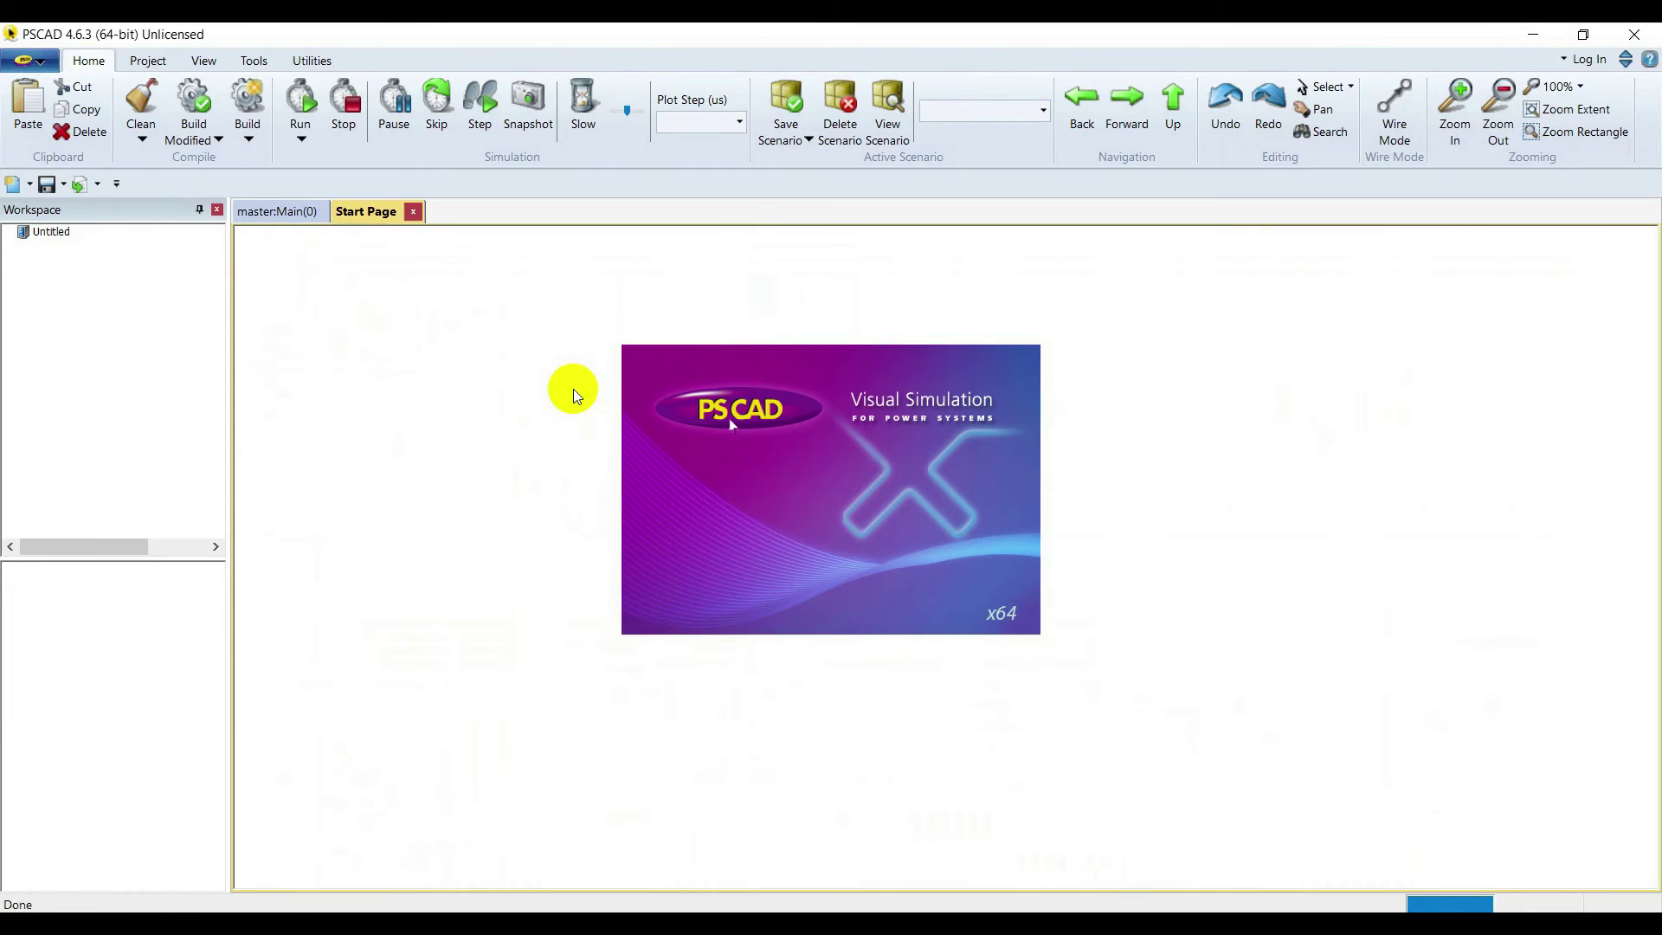
- Create a new case project named 'buckconverter' and bring up the master library
click(25, 58)
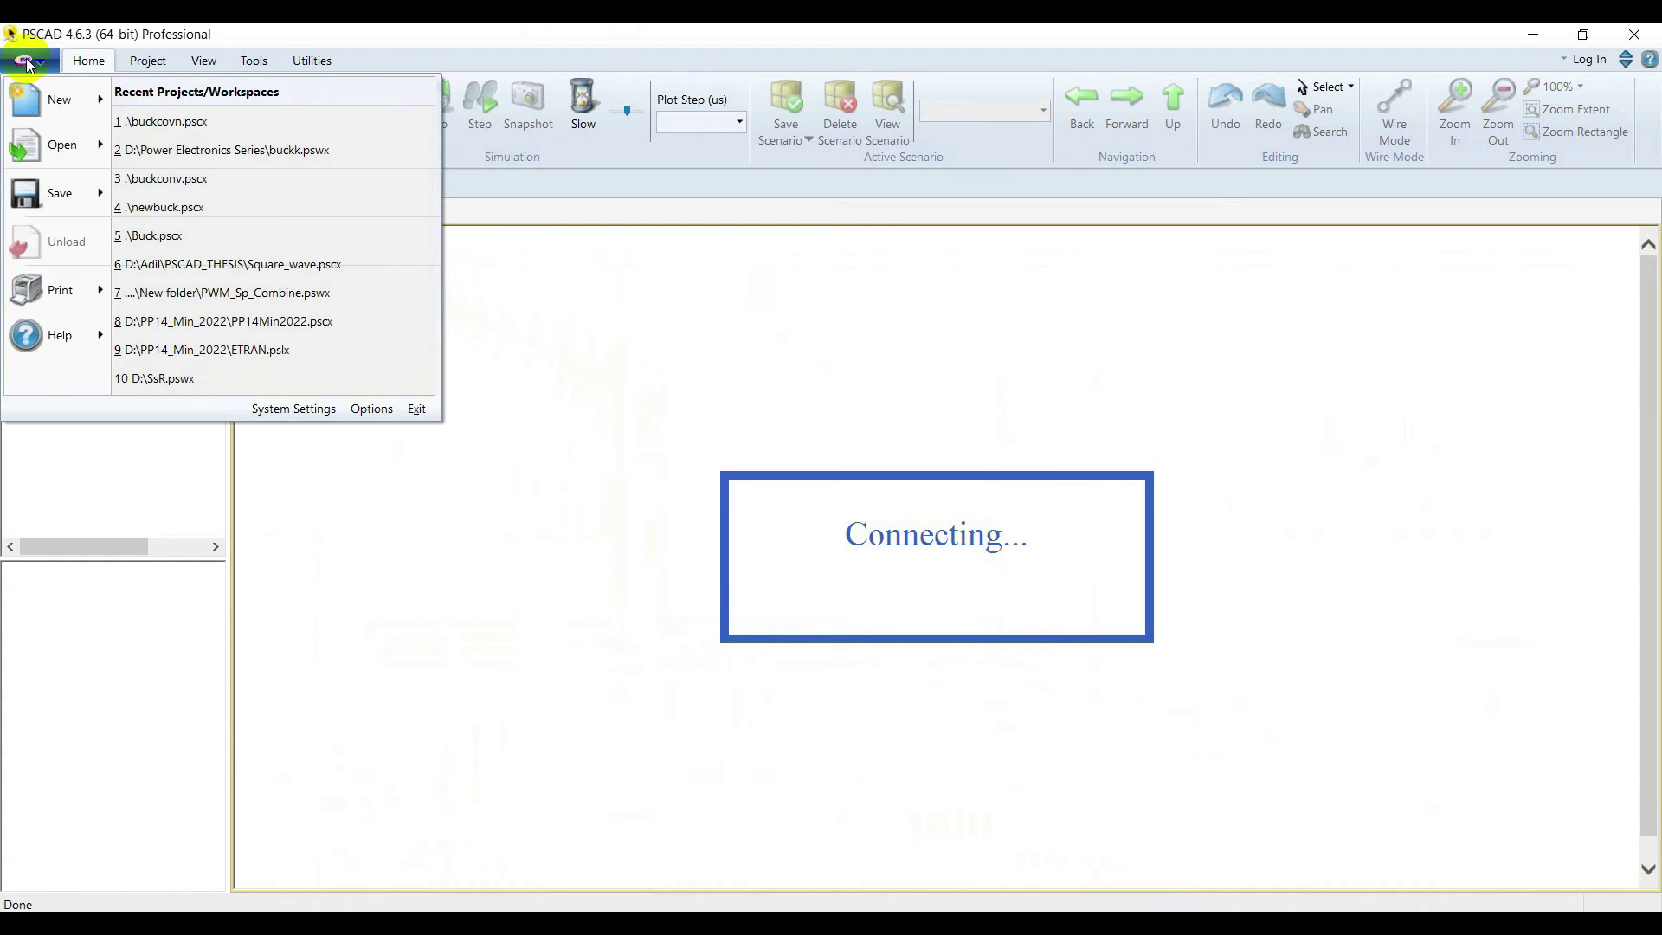
mouse_move(96, 100)
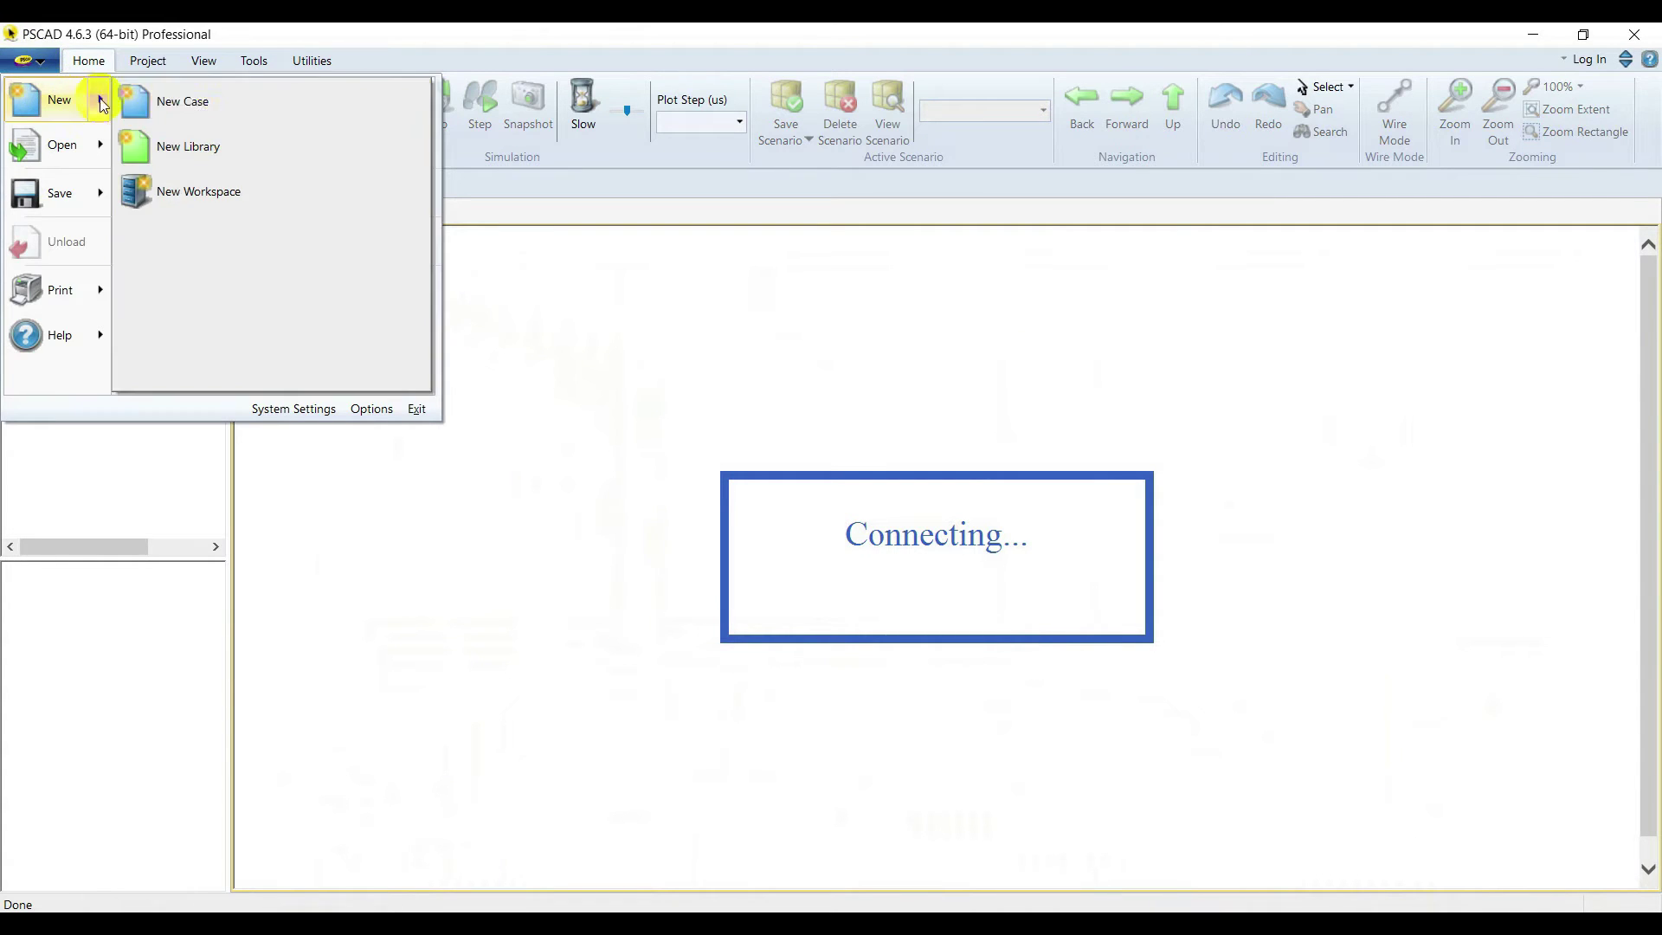
click(174, 101)
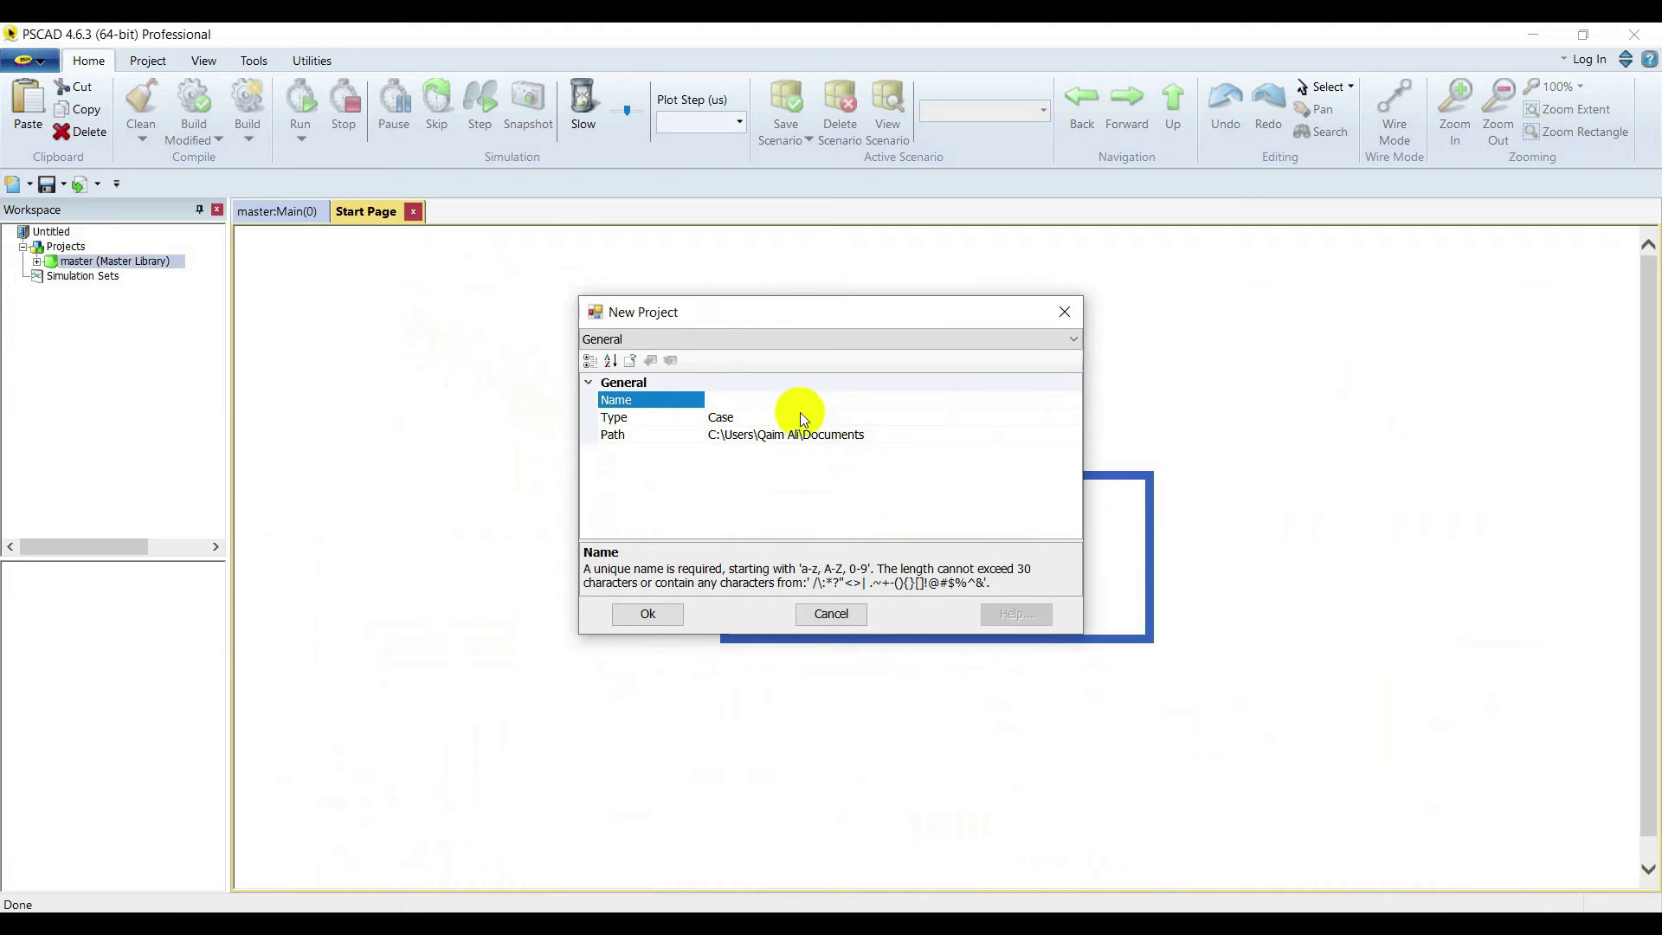
text(bu)
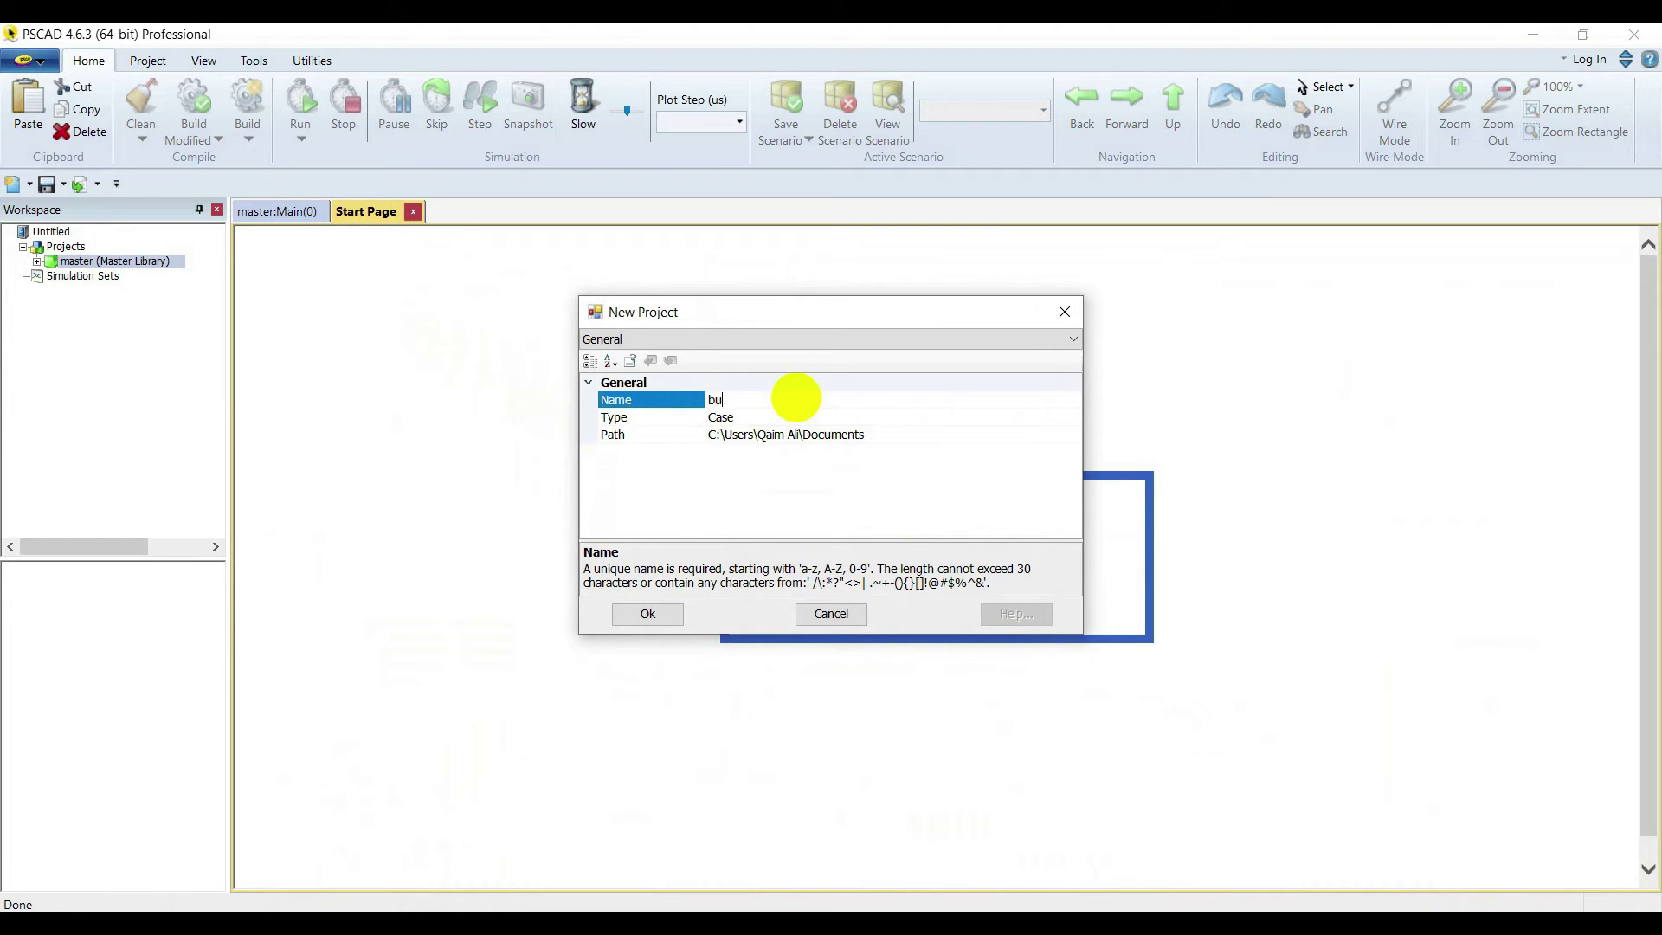
text(ckconverter)
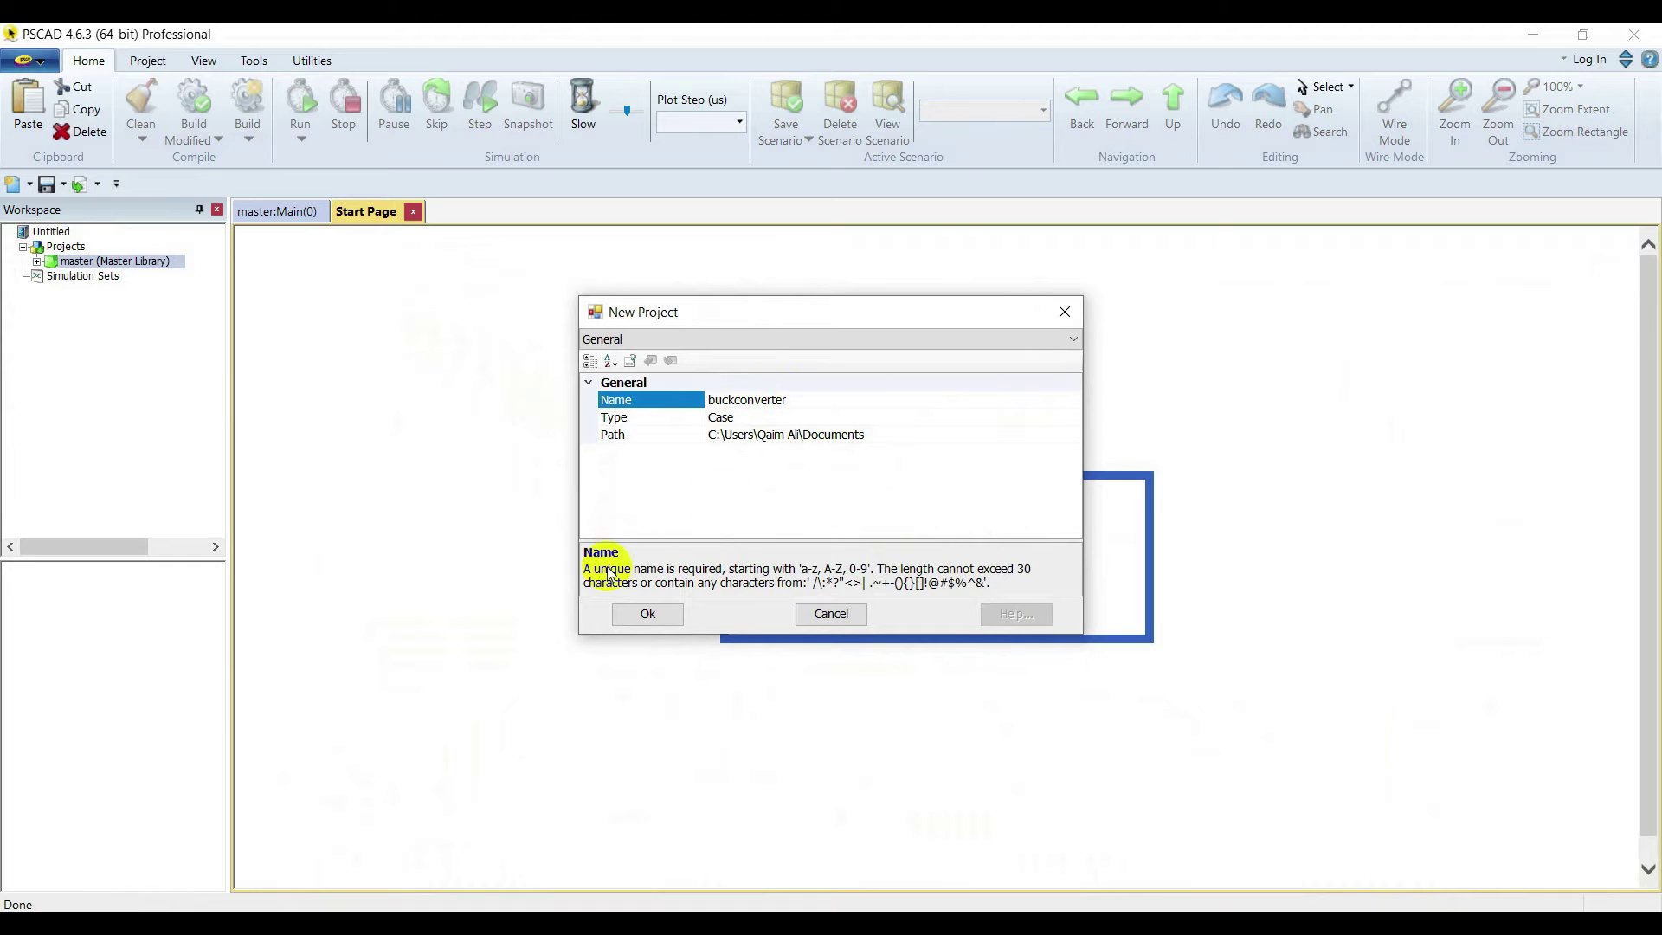
click(648, 613)
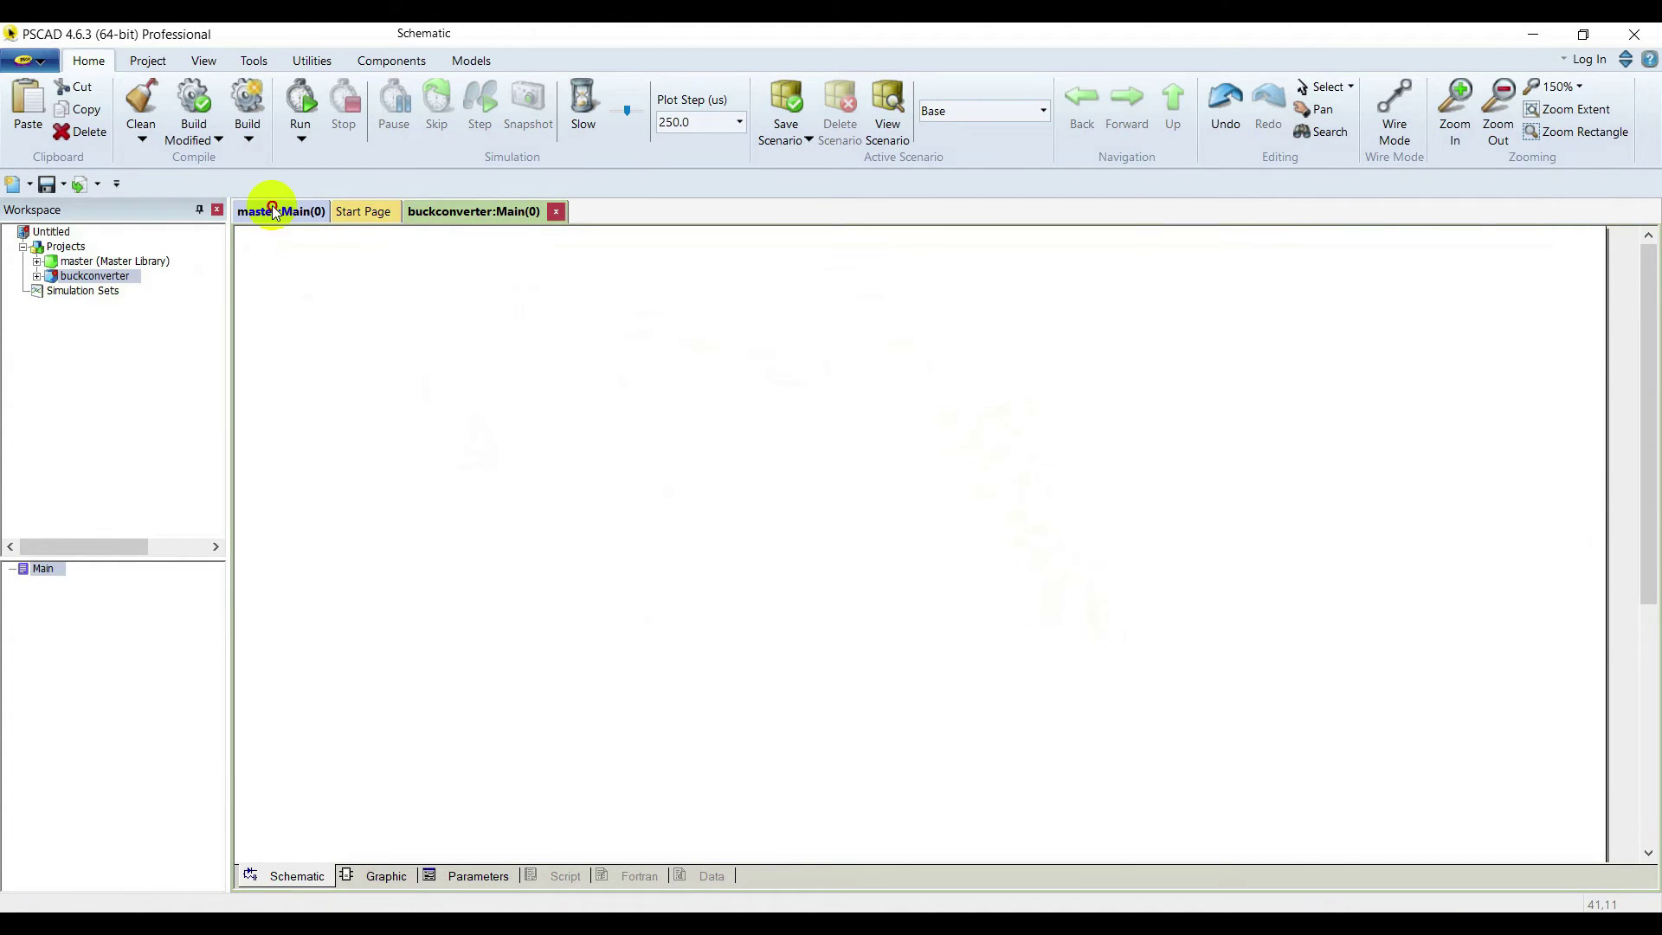
click(274, 212)
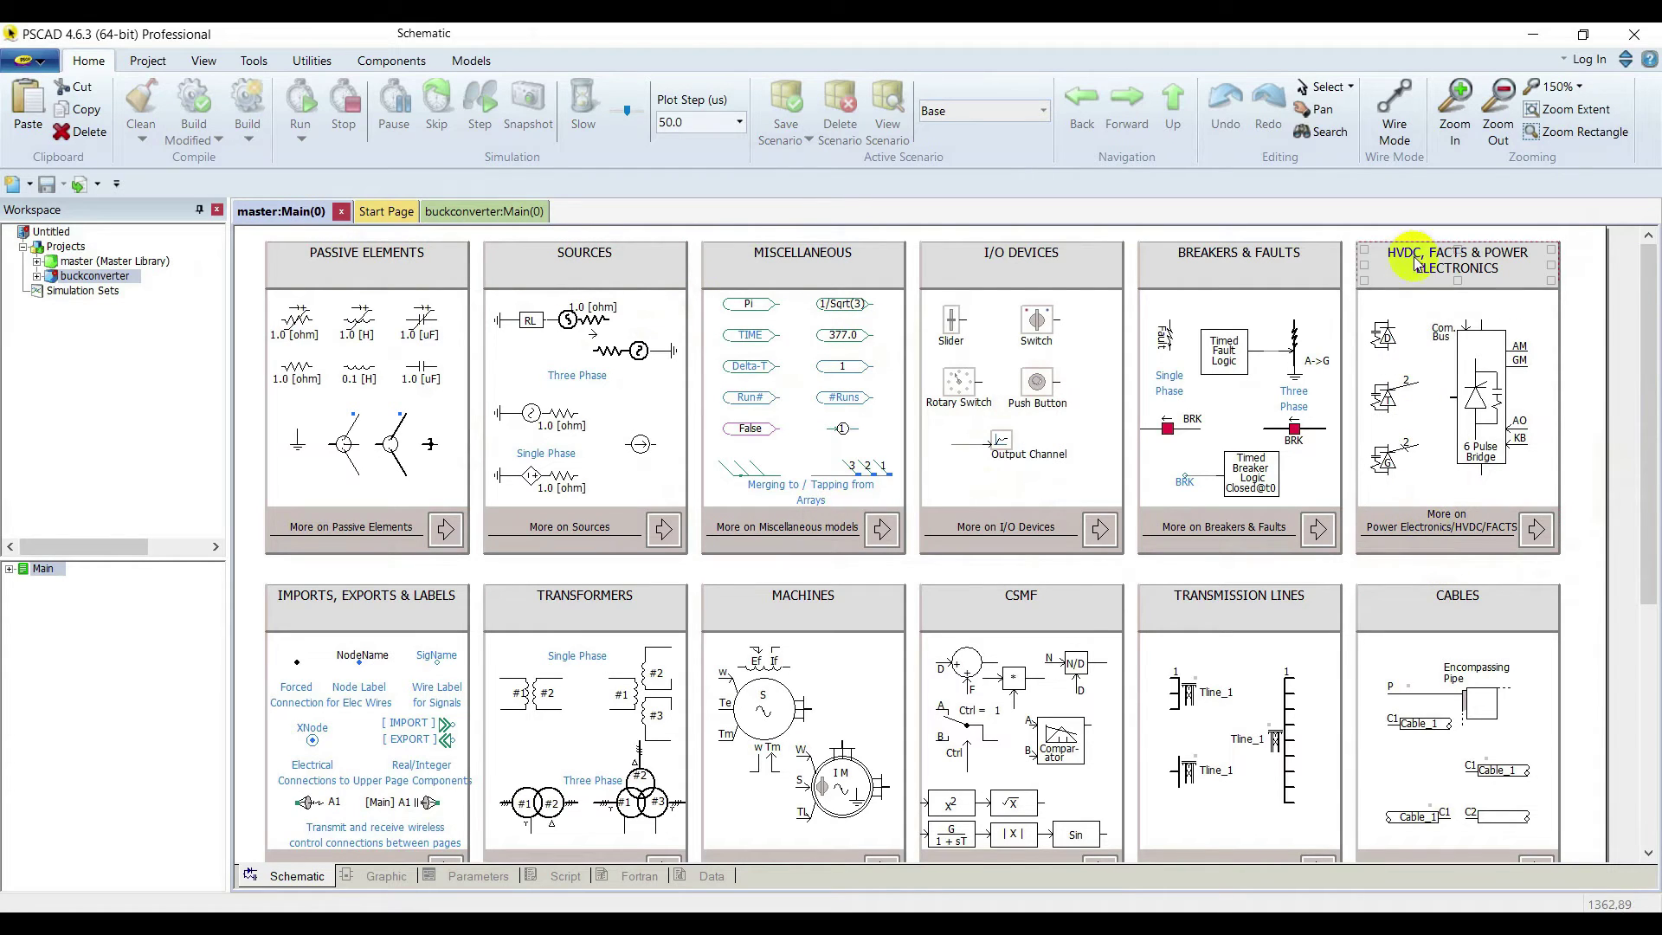
- Copy the Diode from the HVDC/FACTS/Power Electronics page onto the buckconverter schematic
click(1425, 523)
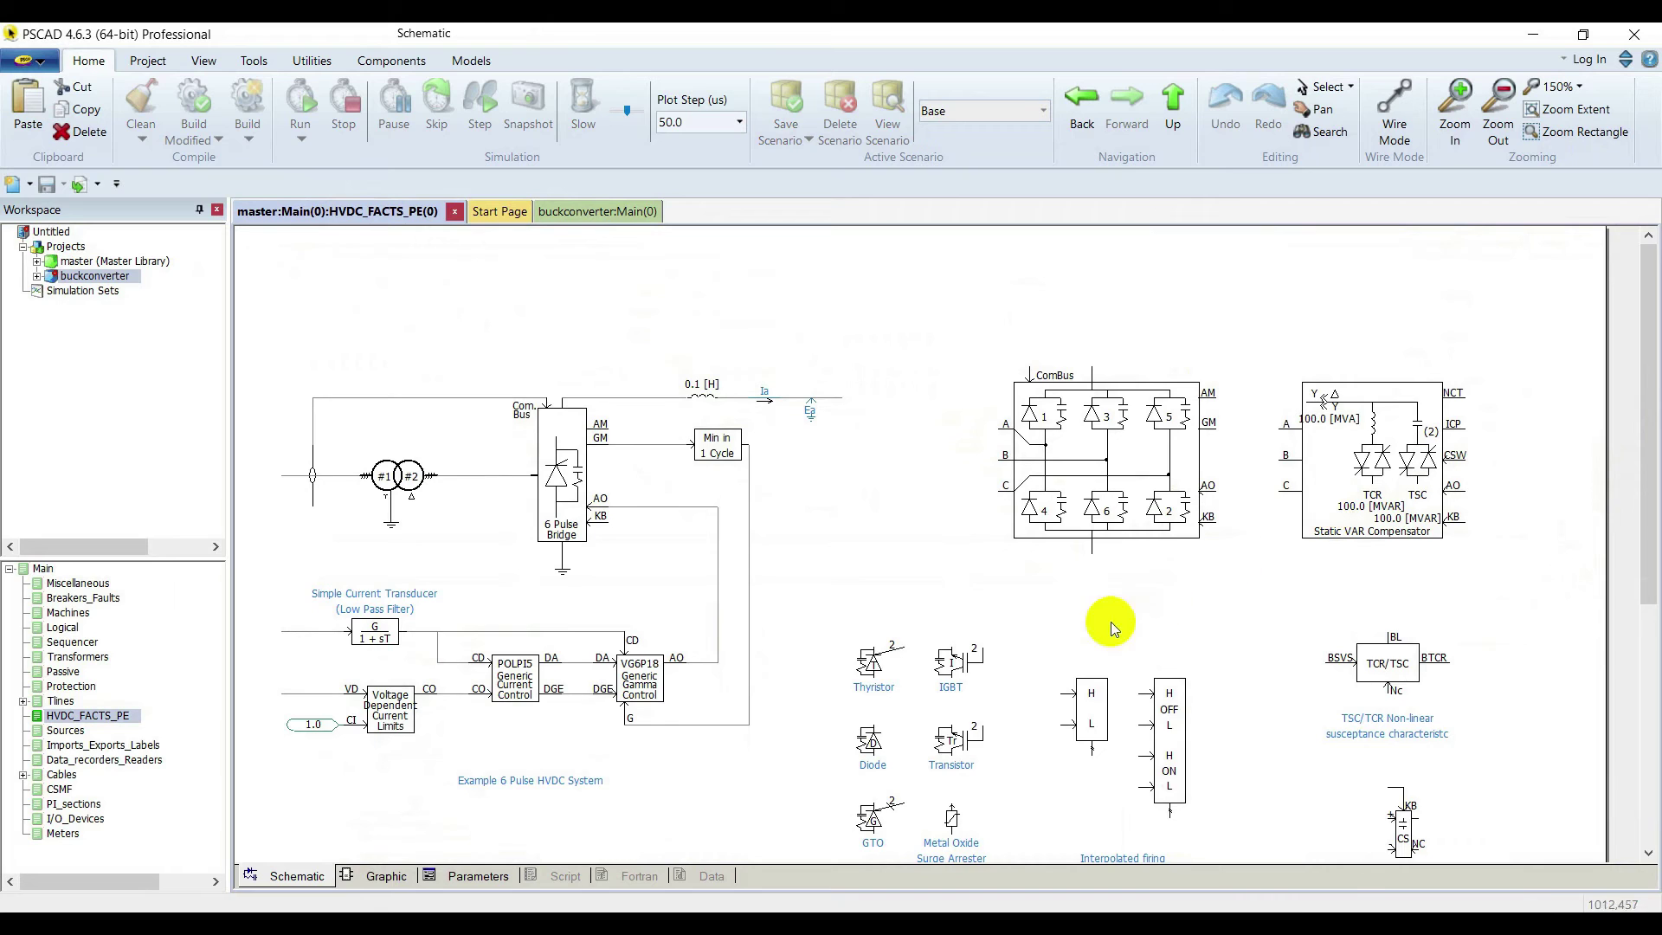
scroll(1048, 606, down, 1)
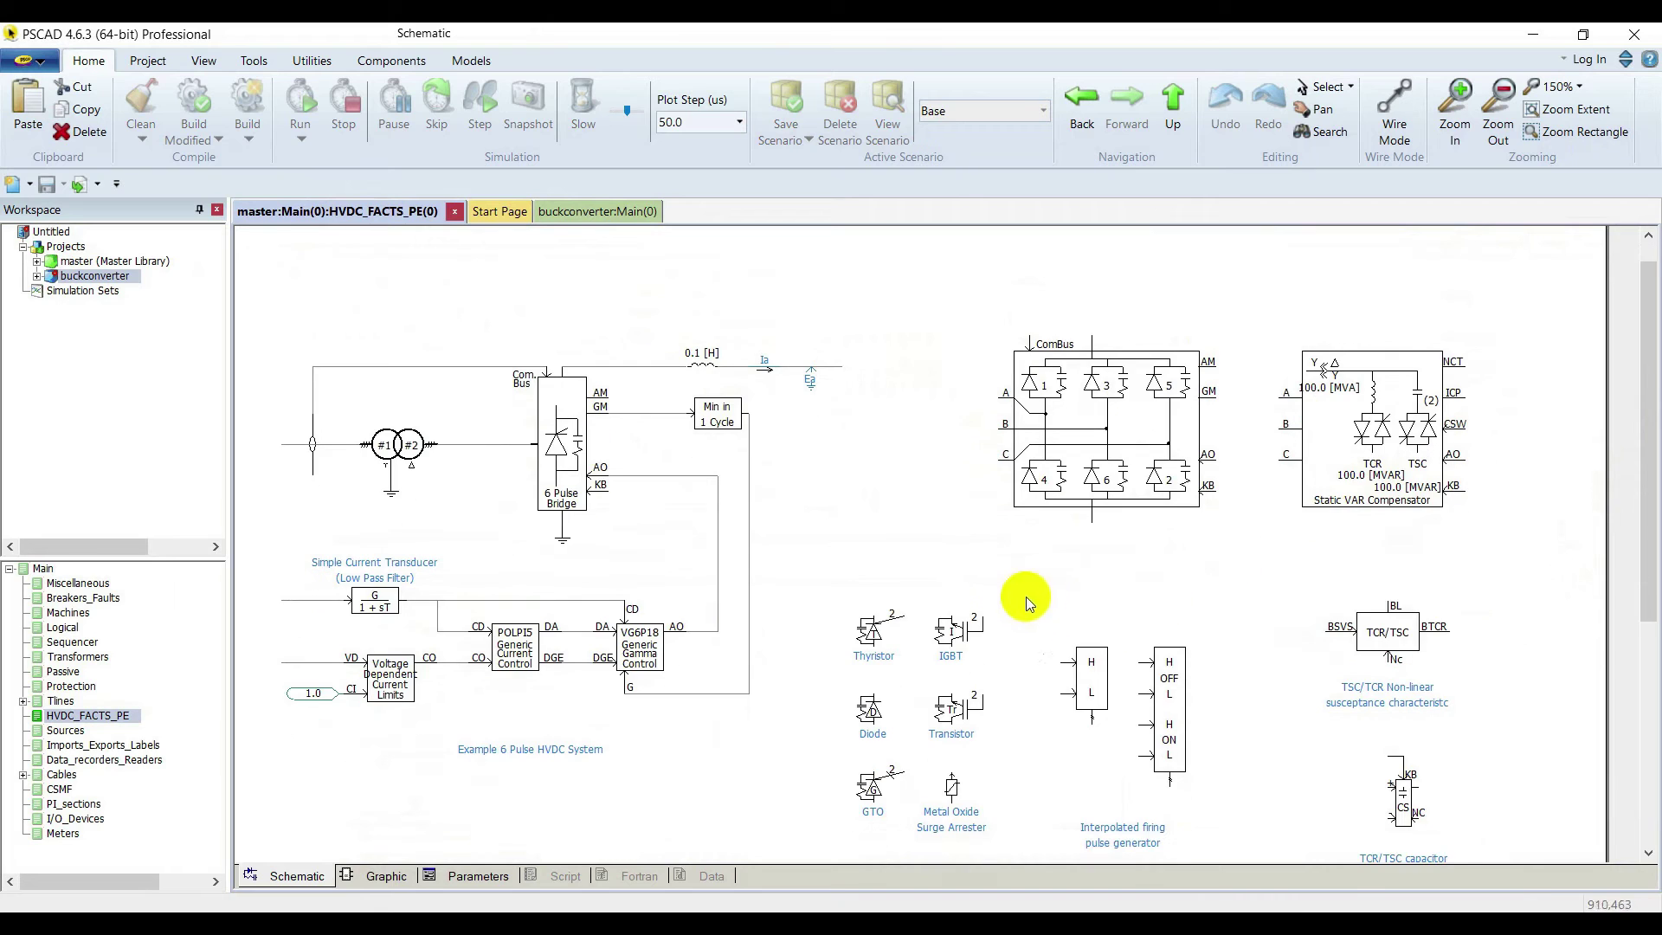
right_click(872, 710)
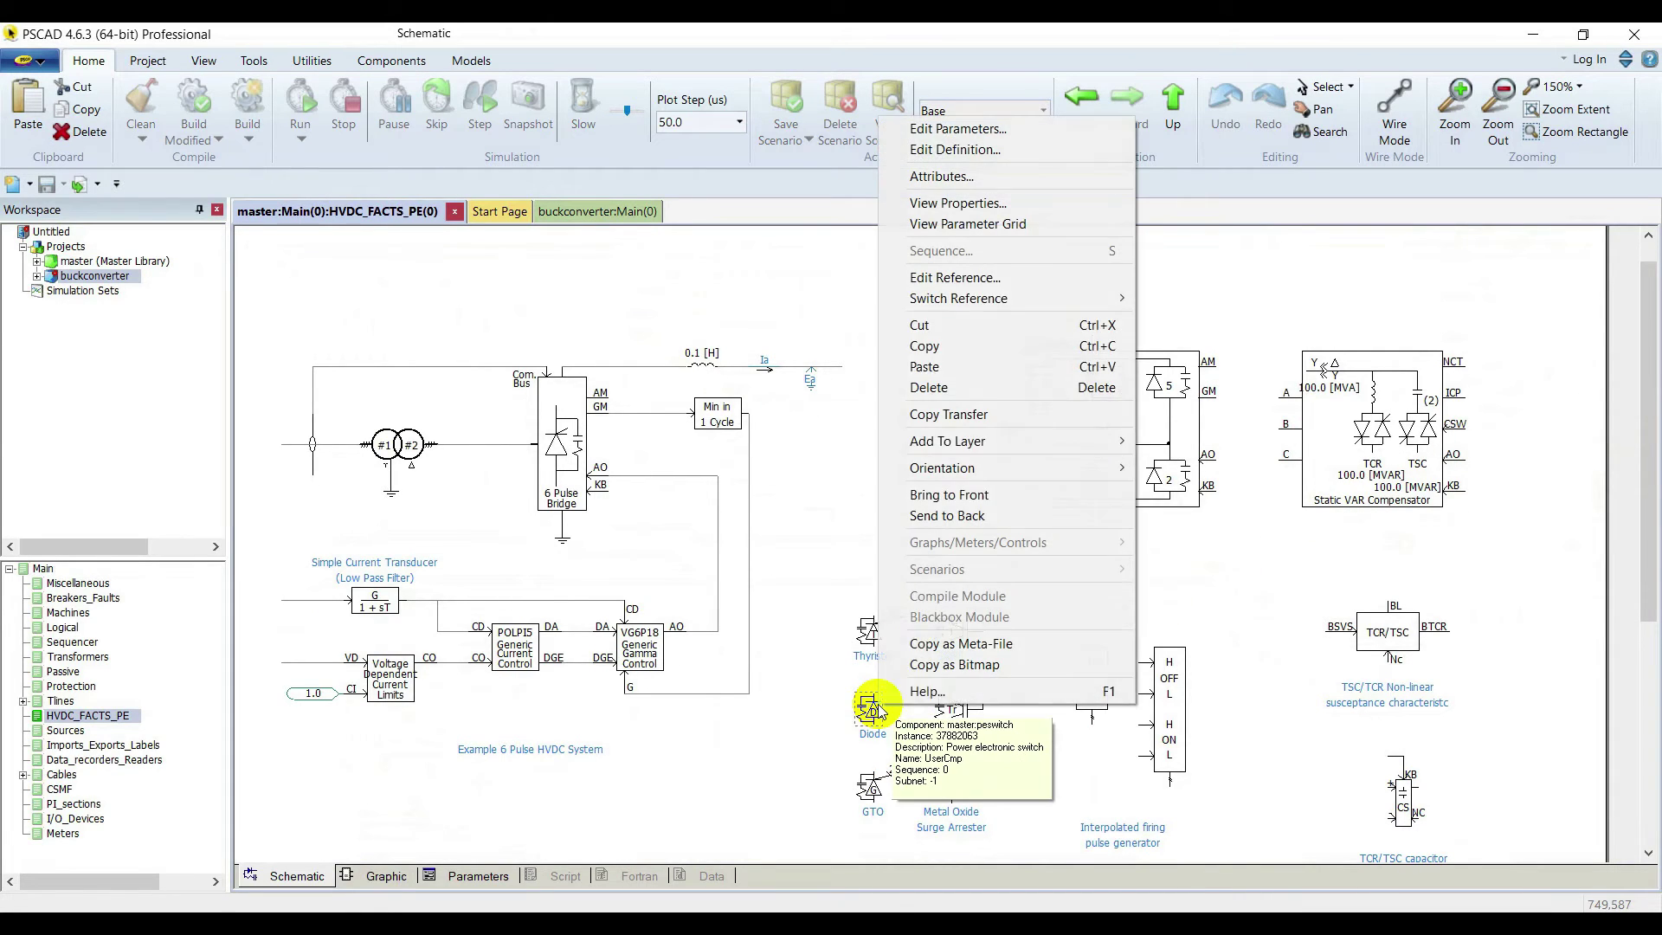
click(996, 345)
click(606, 211)
right_click(485, 303)
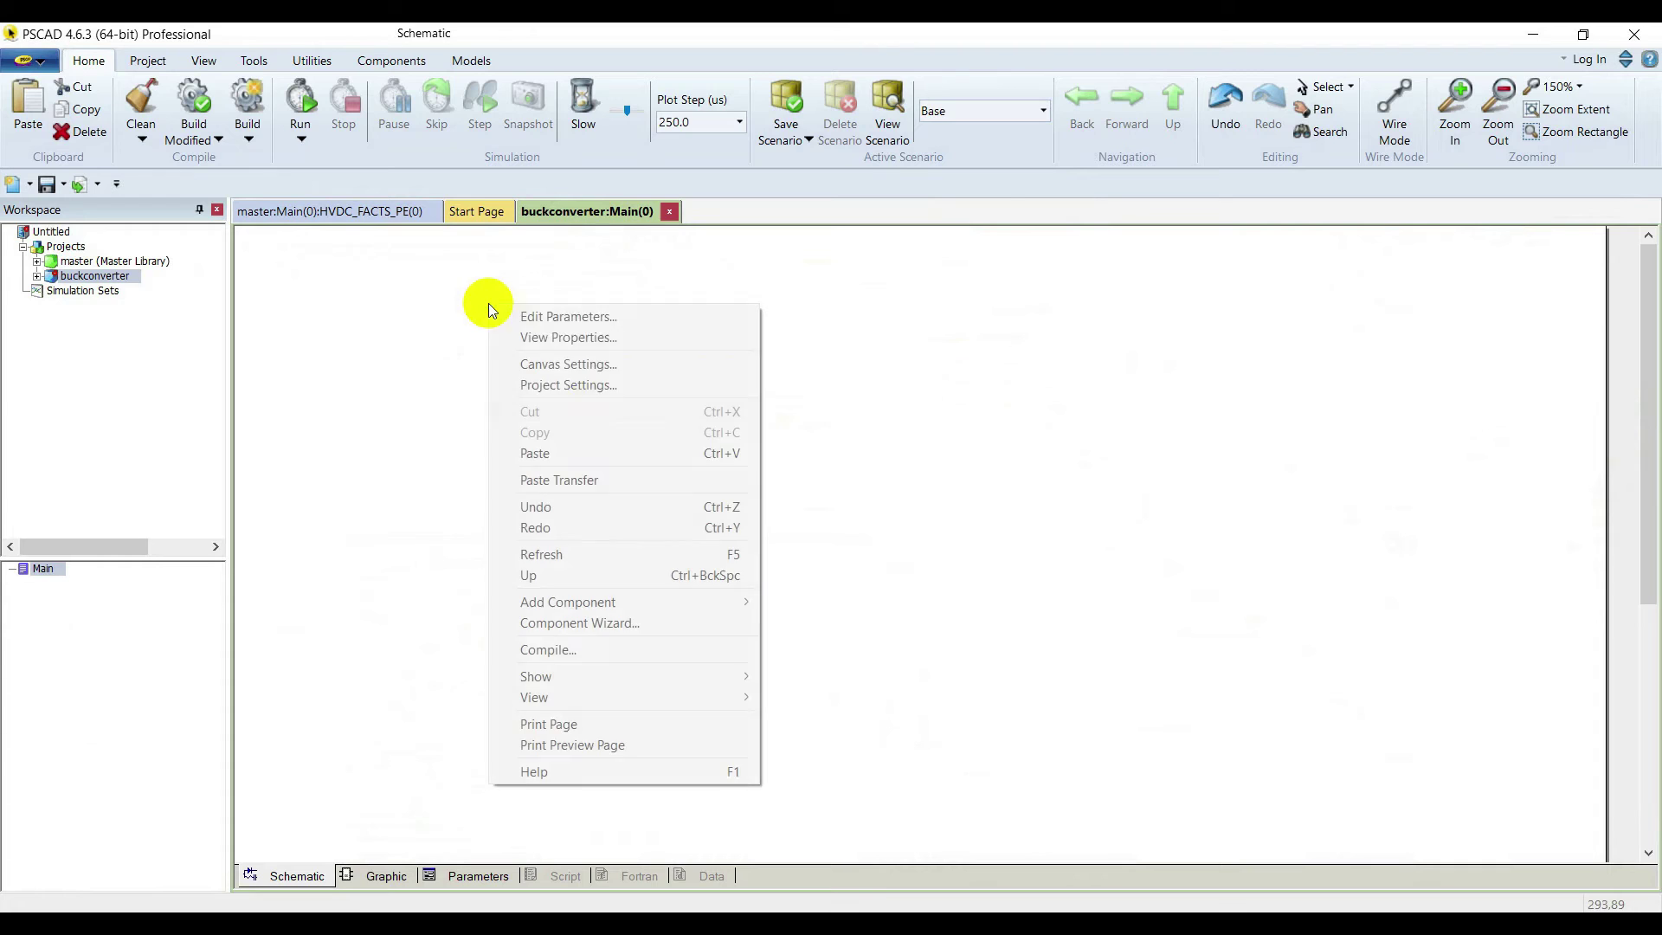
click(584, 445)
click(606, 317)
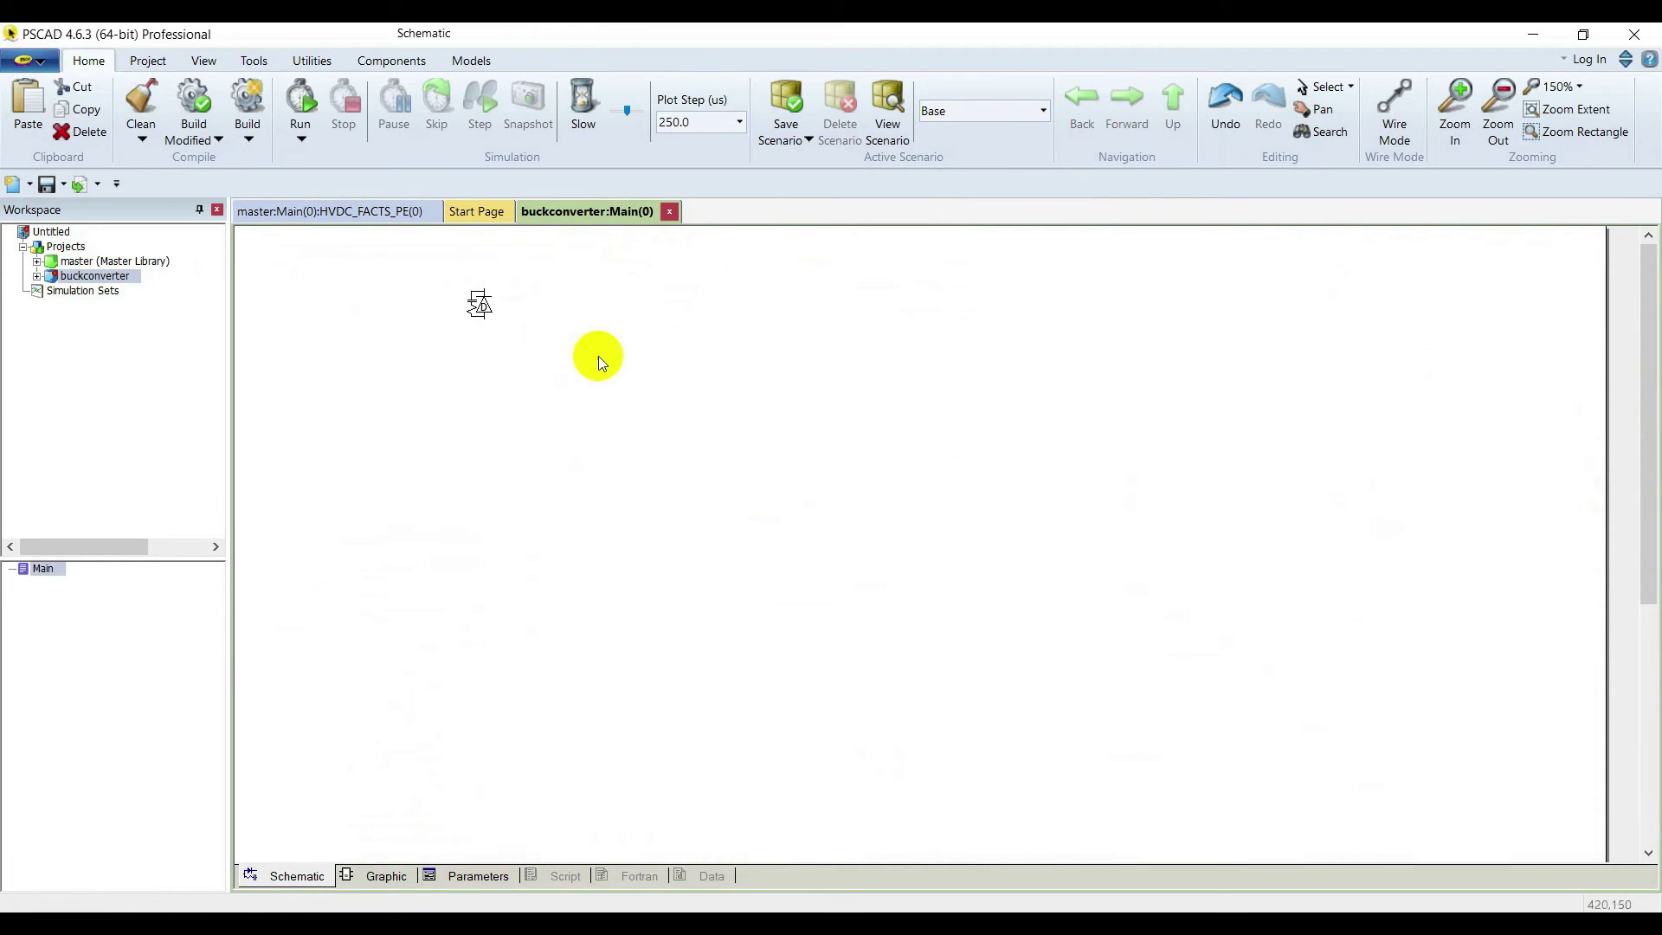
- Copy the IGBT from the same library page onto the buckconverter schematic
click(330, 213)
click(965, 628)
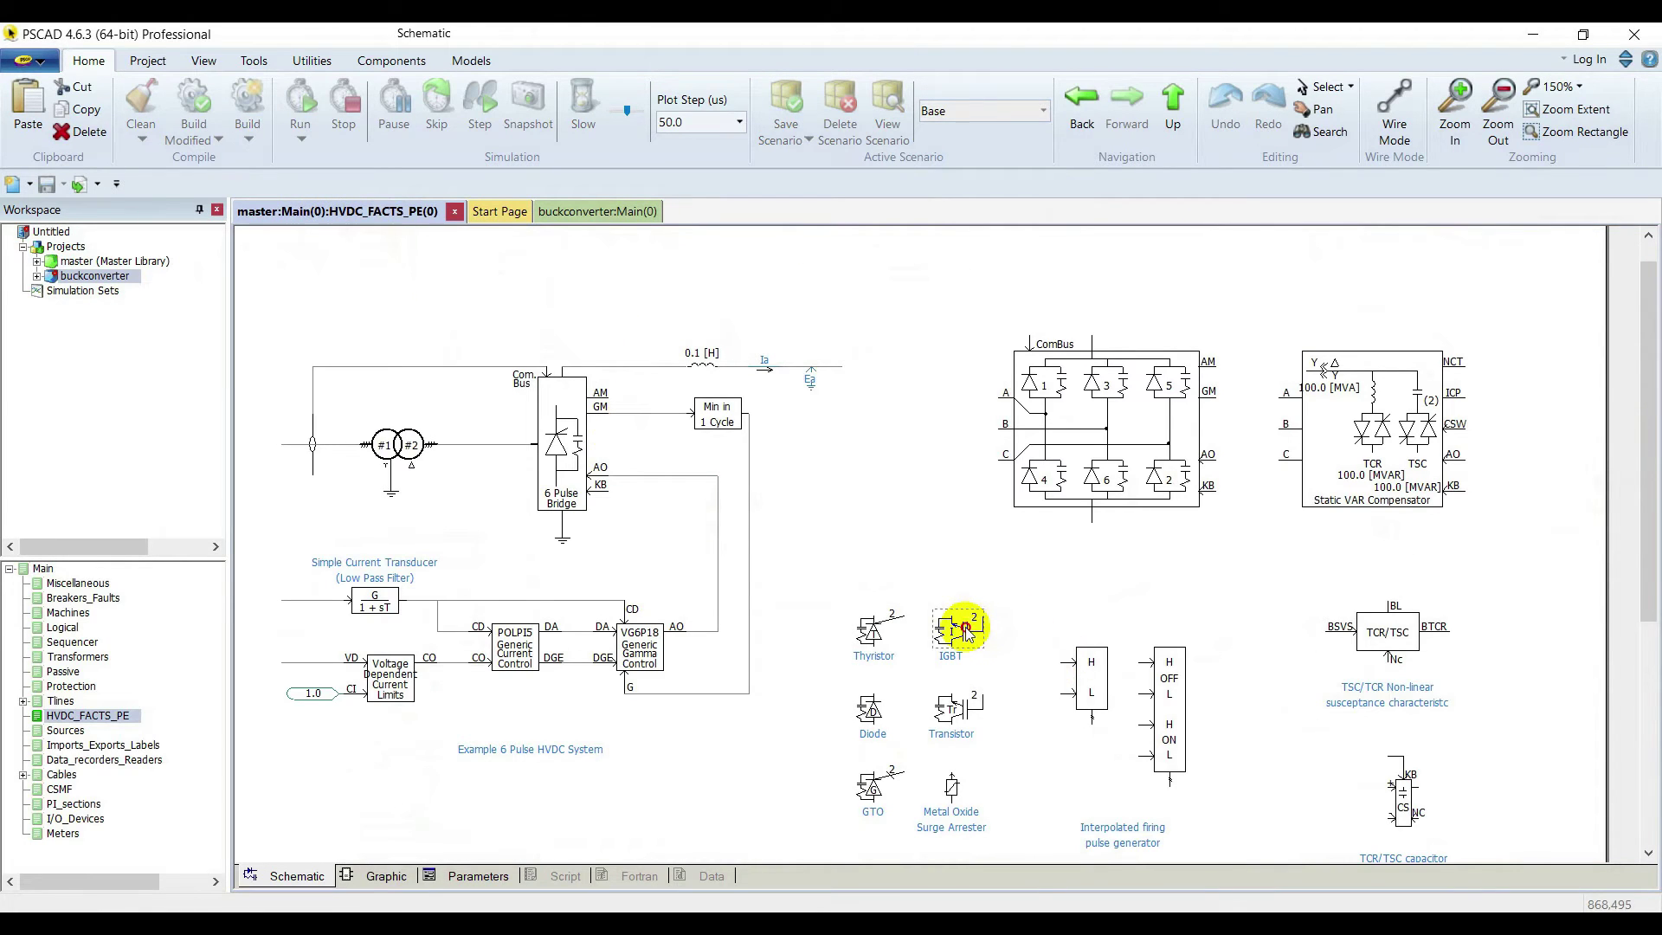
right_click(966, 629)
click(1048, 272)
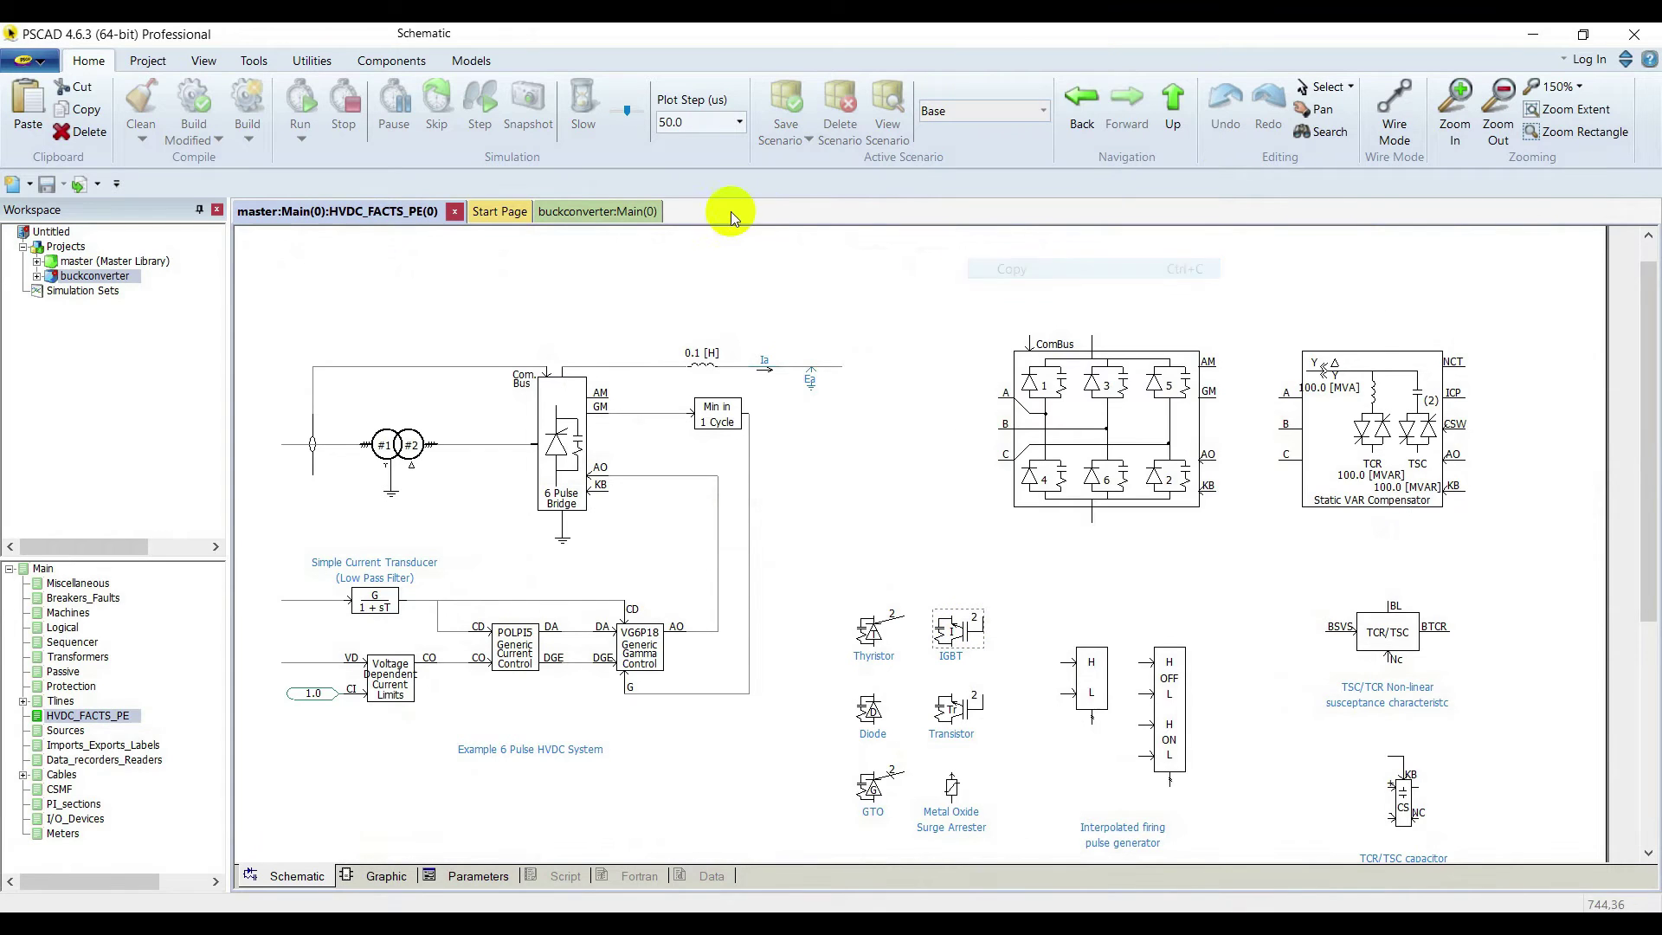
click(637, 216)
right_click(590, 290)
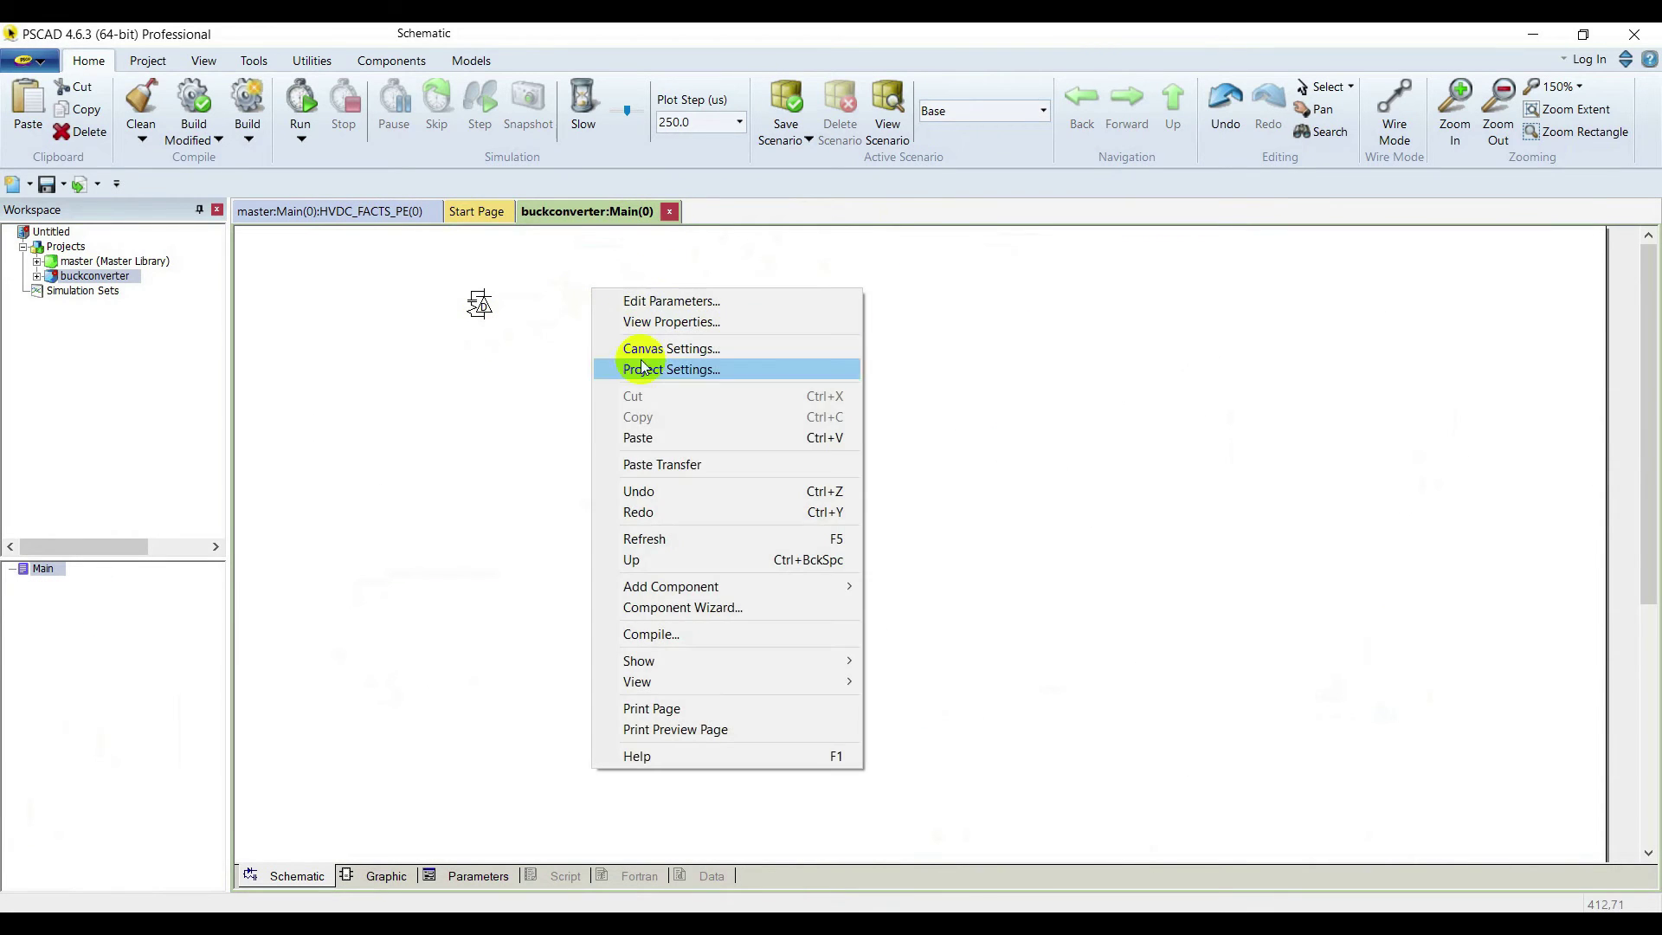
click(681, 439)
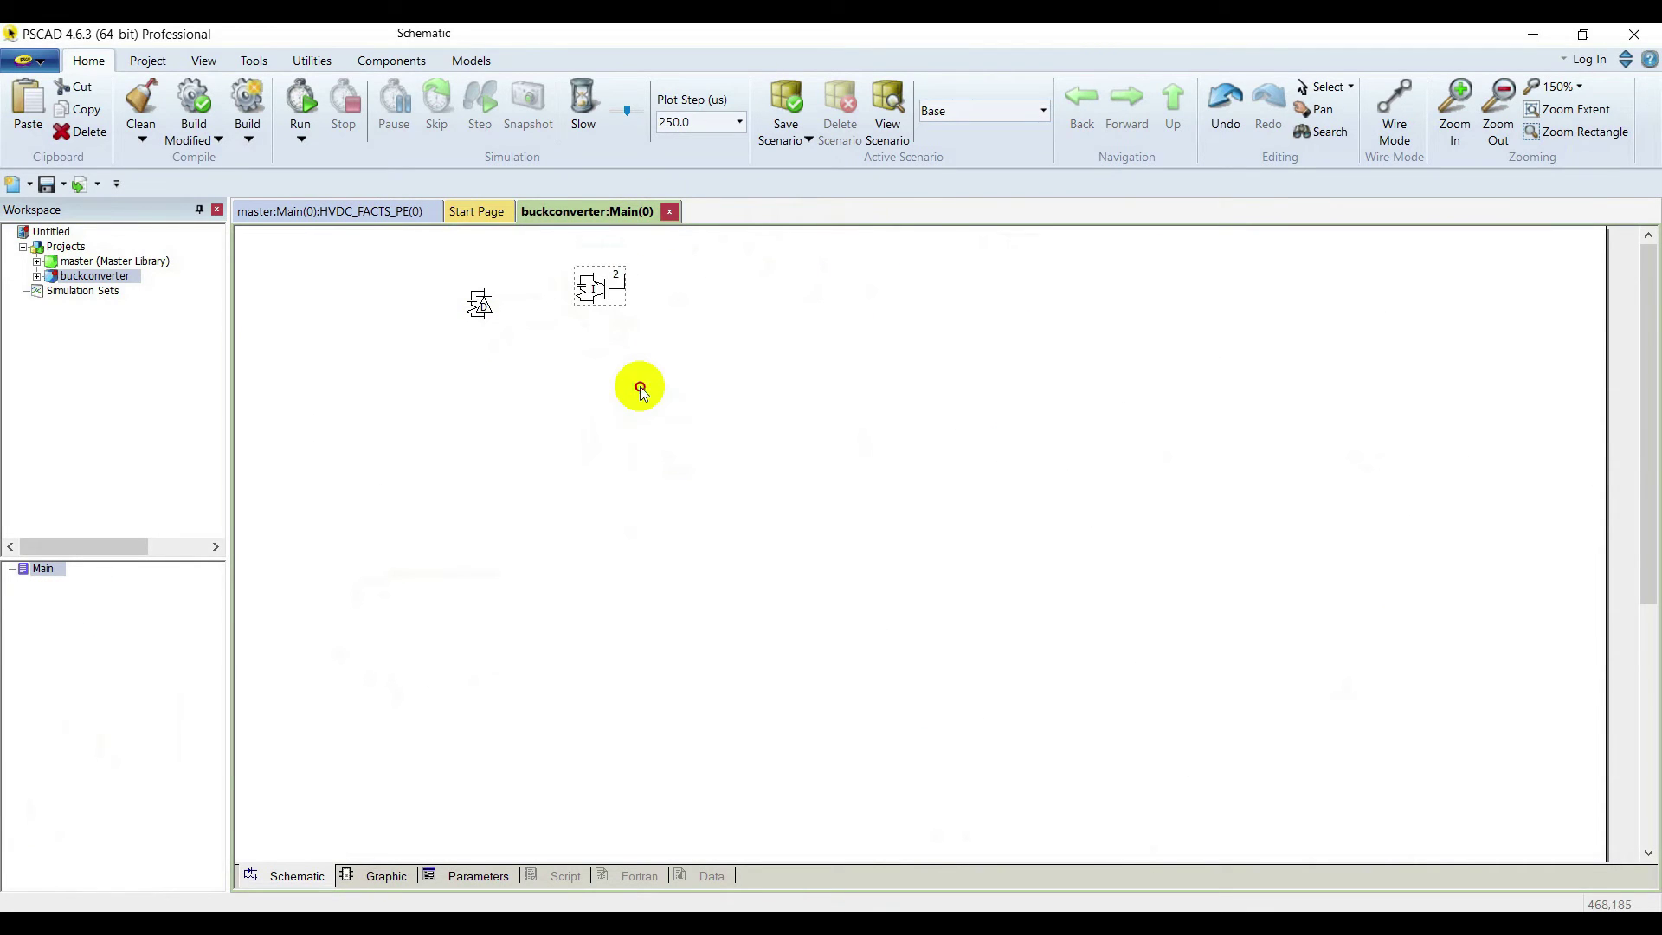
click(315, 211)
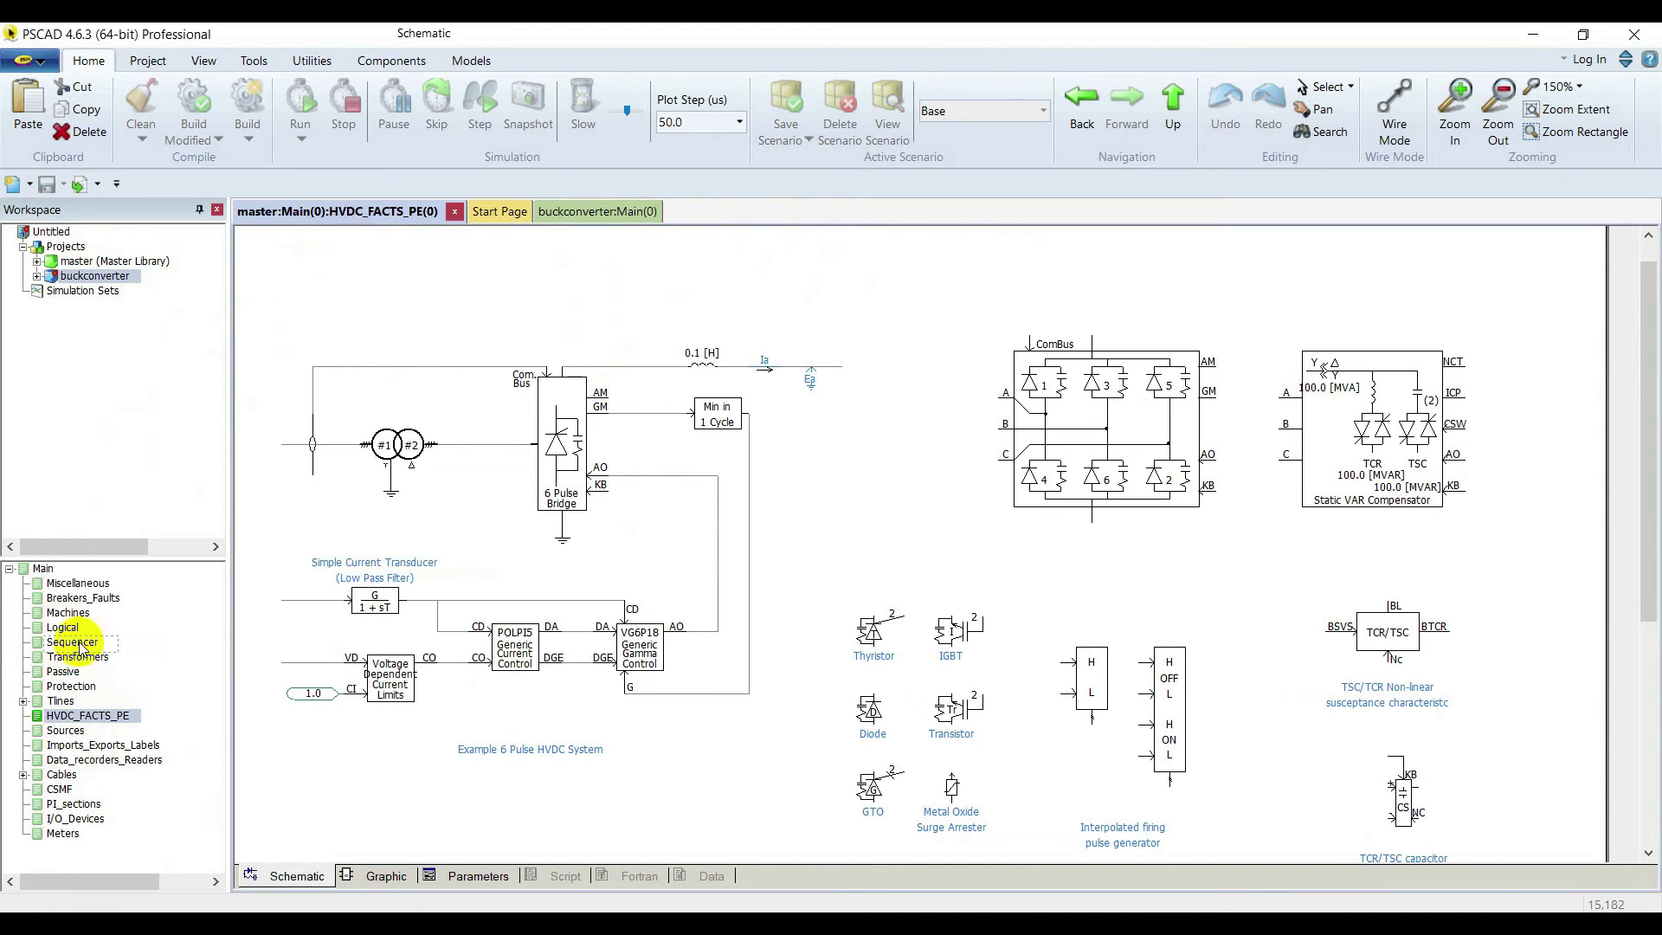
- Paste the RRL voltage source from the Sources page onto the buckconverter schematic
click(65, 730)
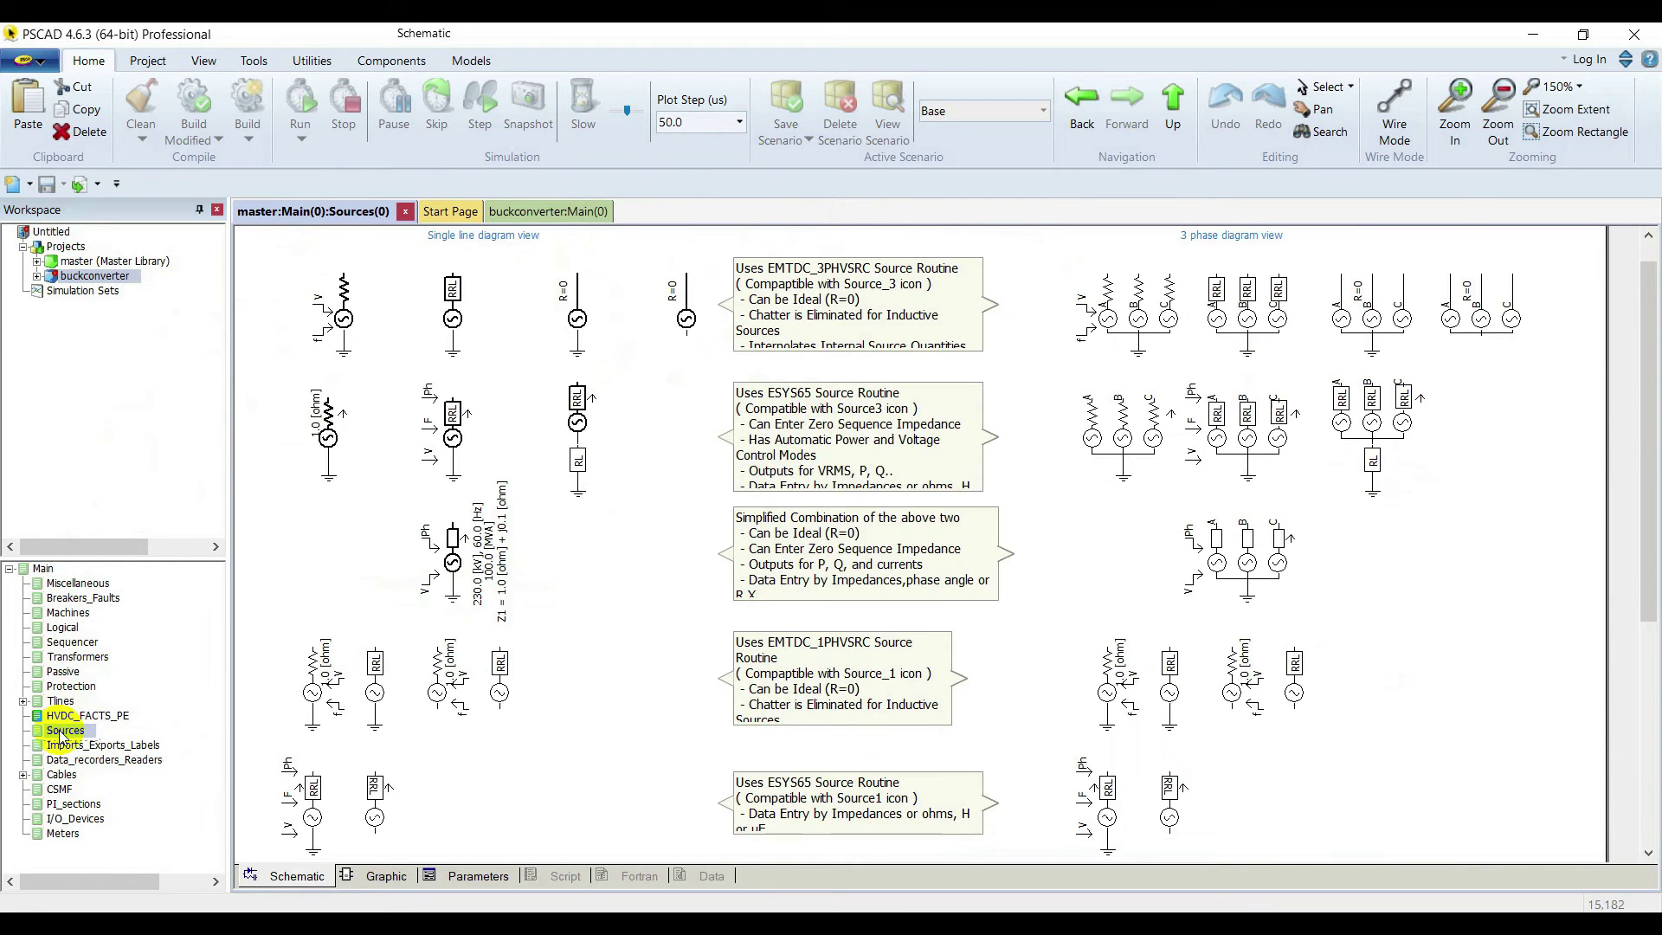
right_click(497, 679)
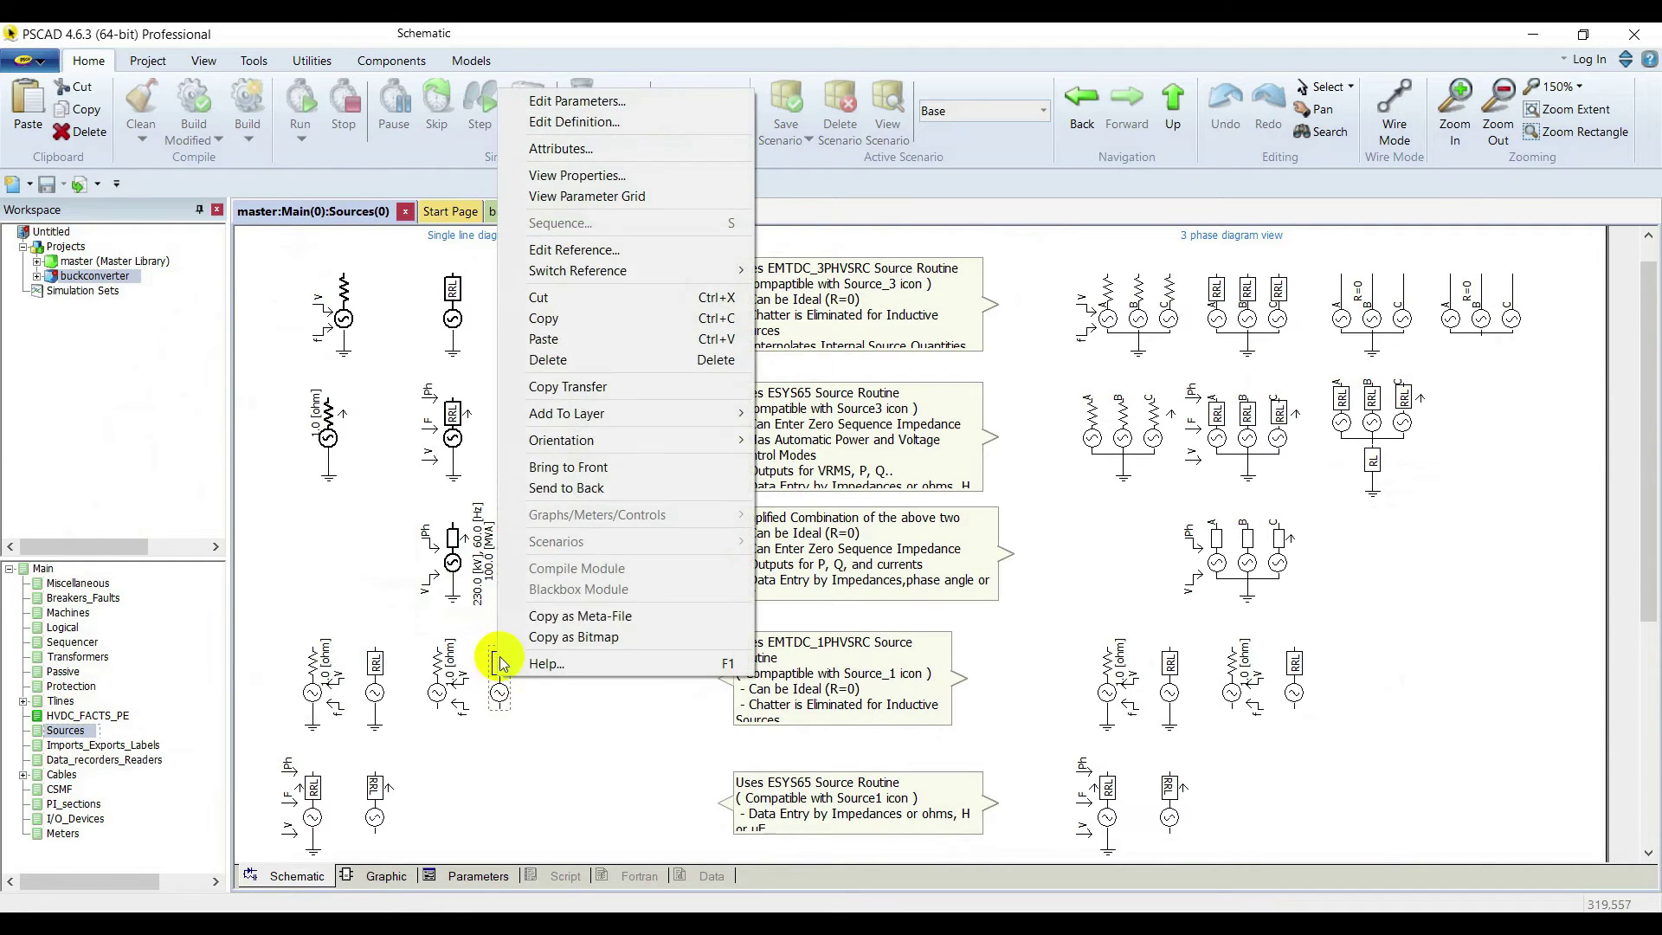
click(582, 325)
click(576, 215)
right_click(388, 362)
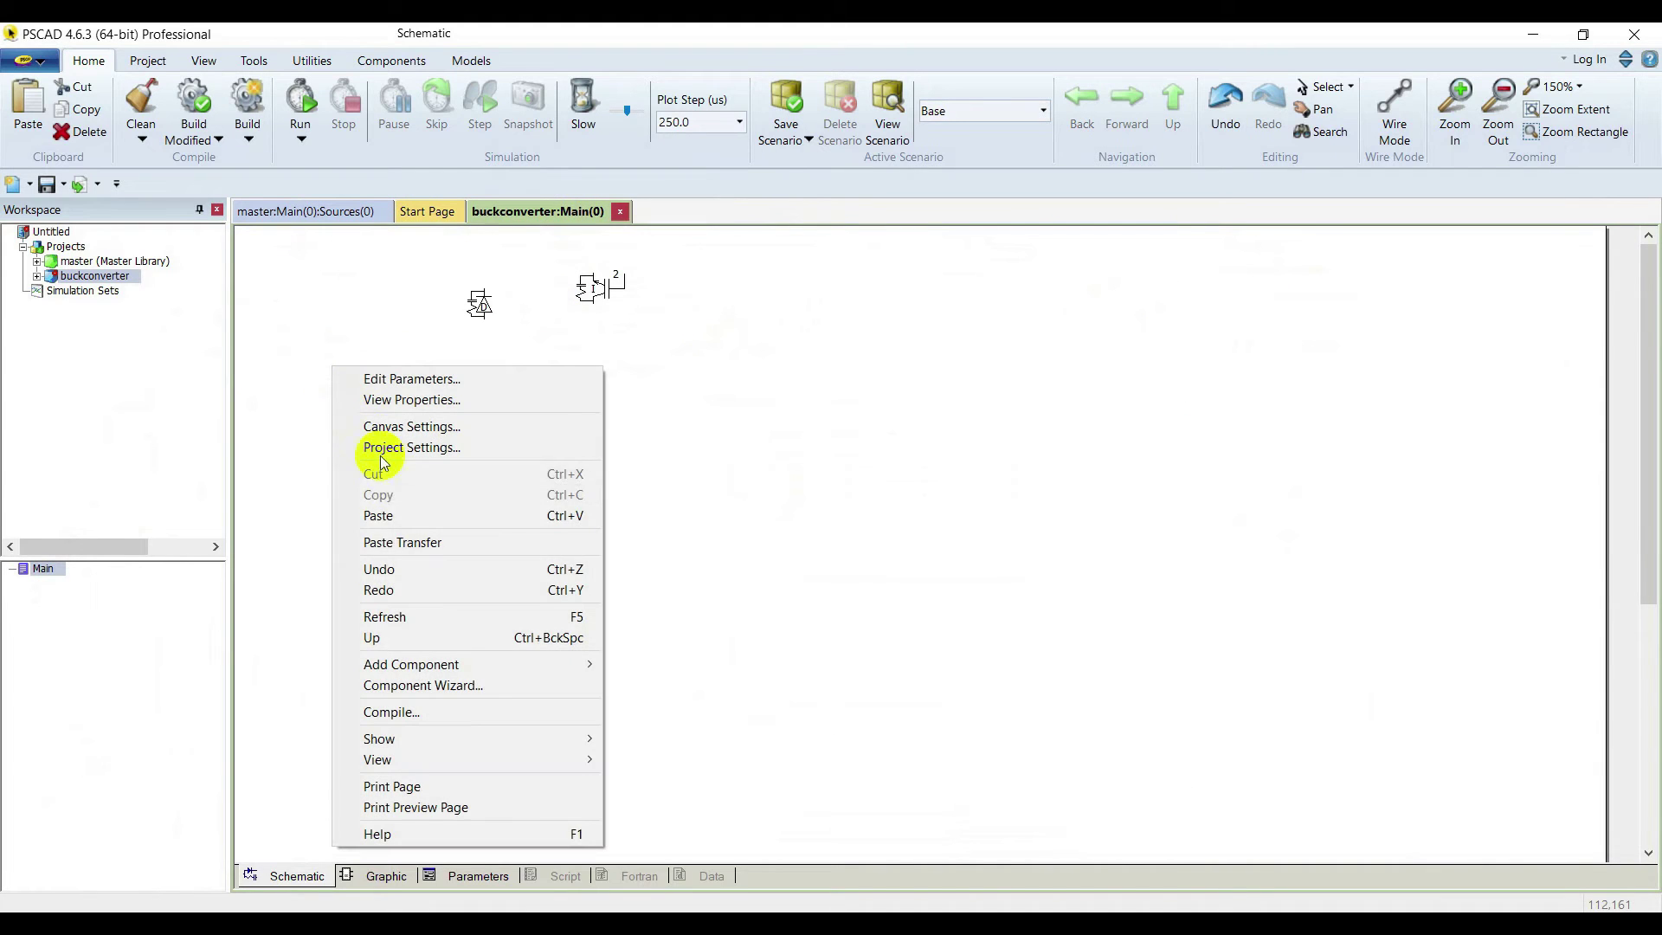
click(420, 516)
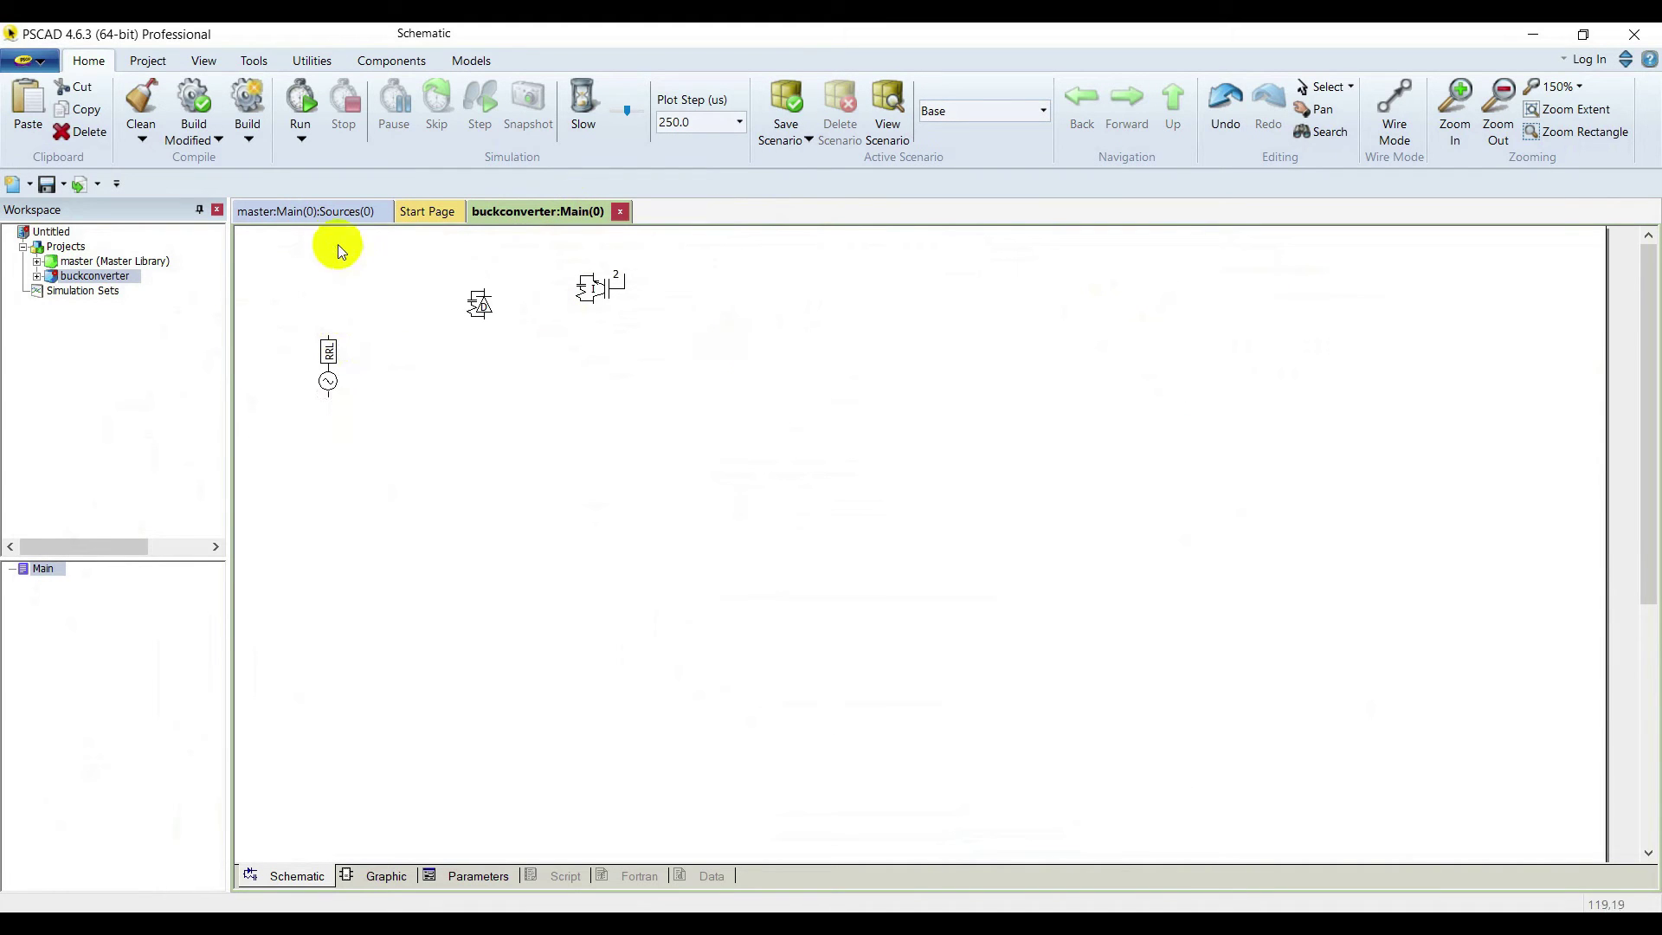
click(340, 212)
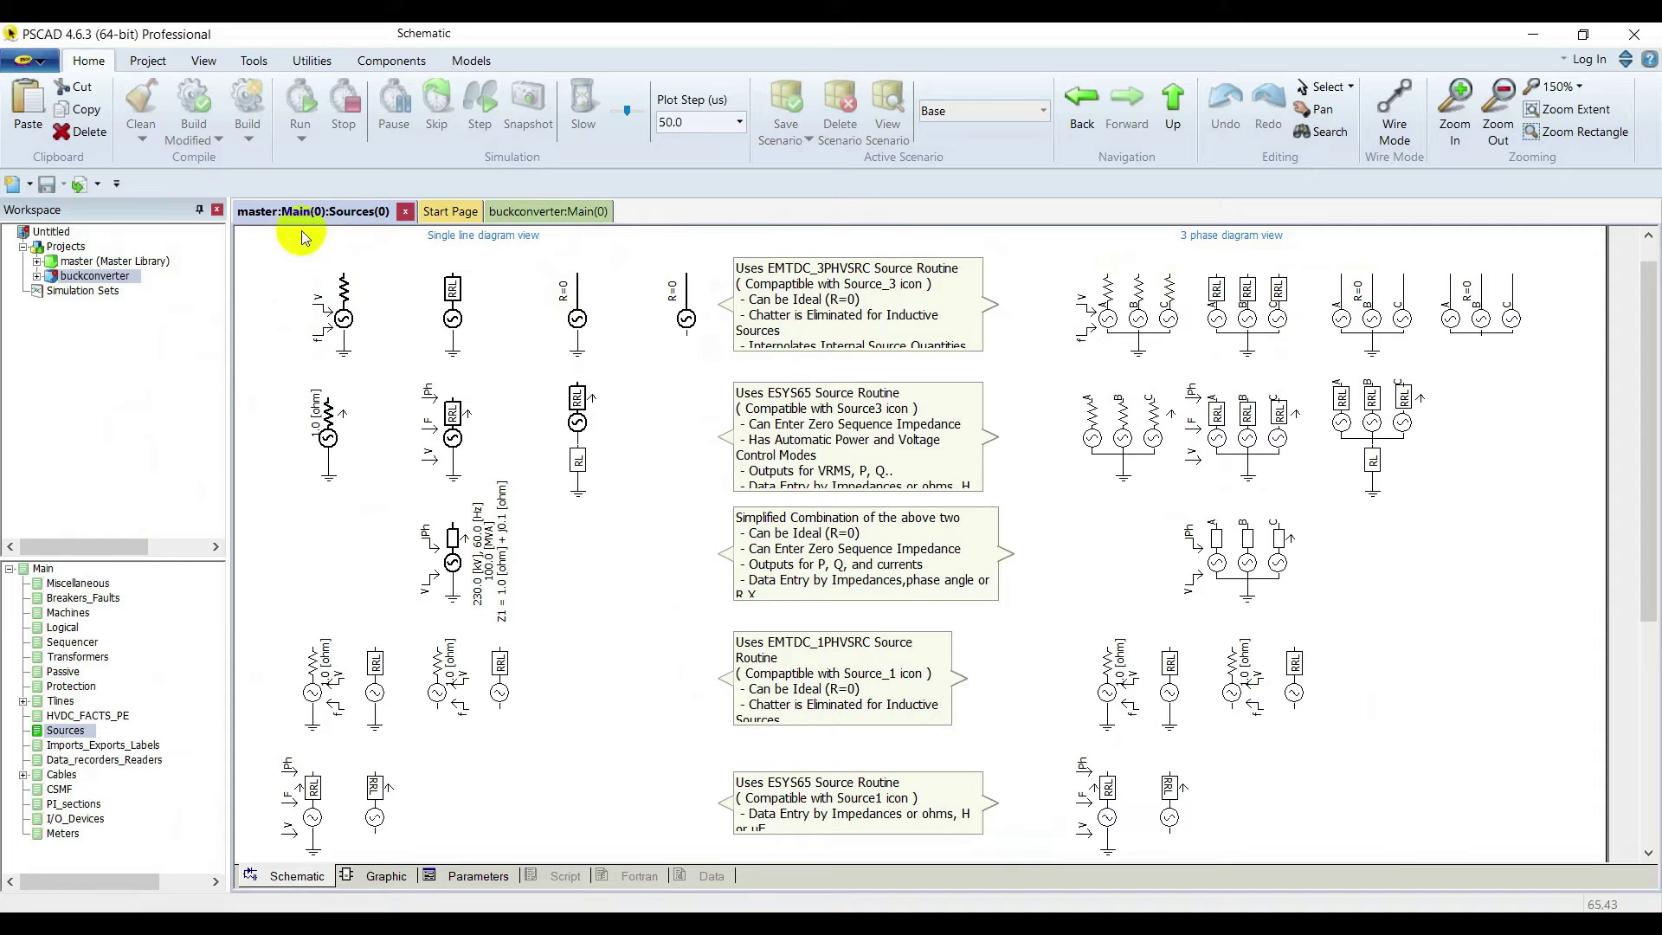
- Paste the sawtooth signal generator from the CSMF page and position it lower
double_click(59, 789)
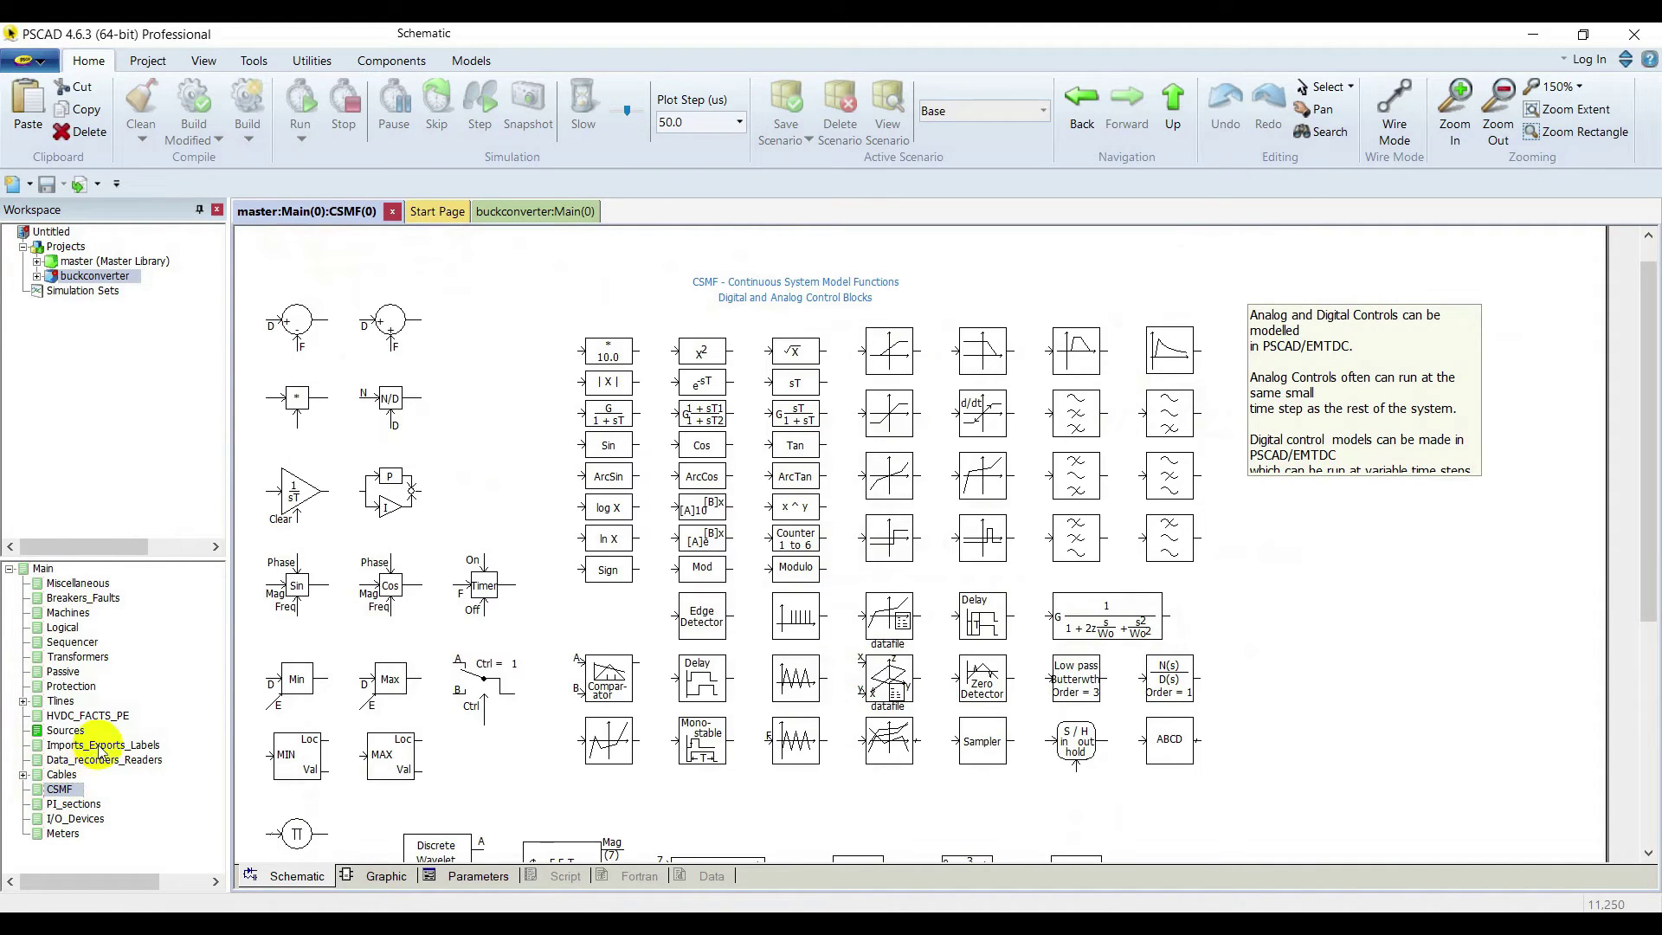
right_click(796, 677)
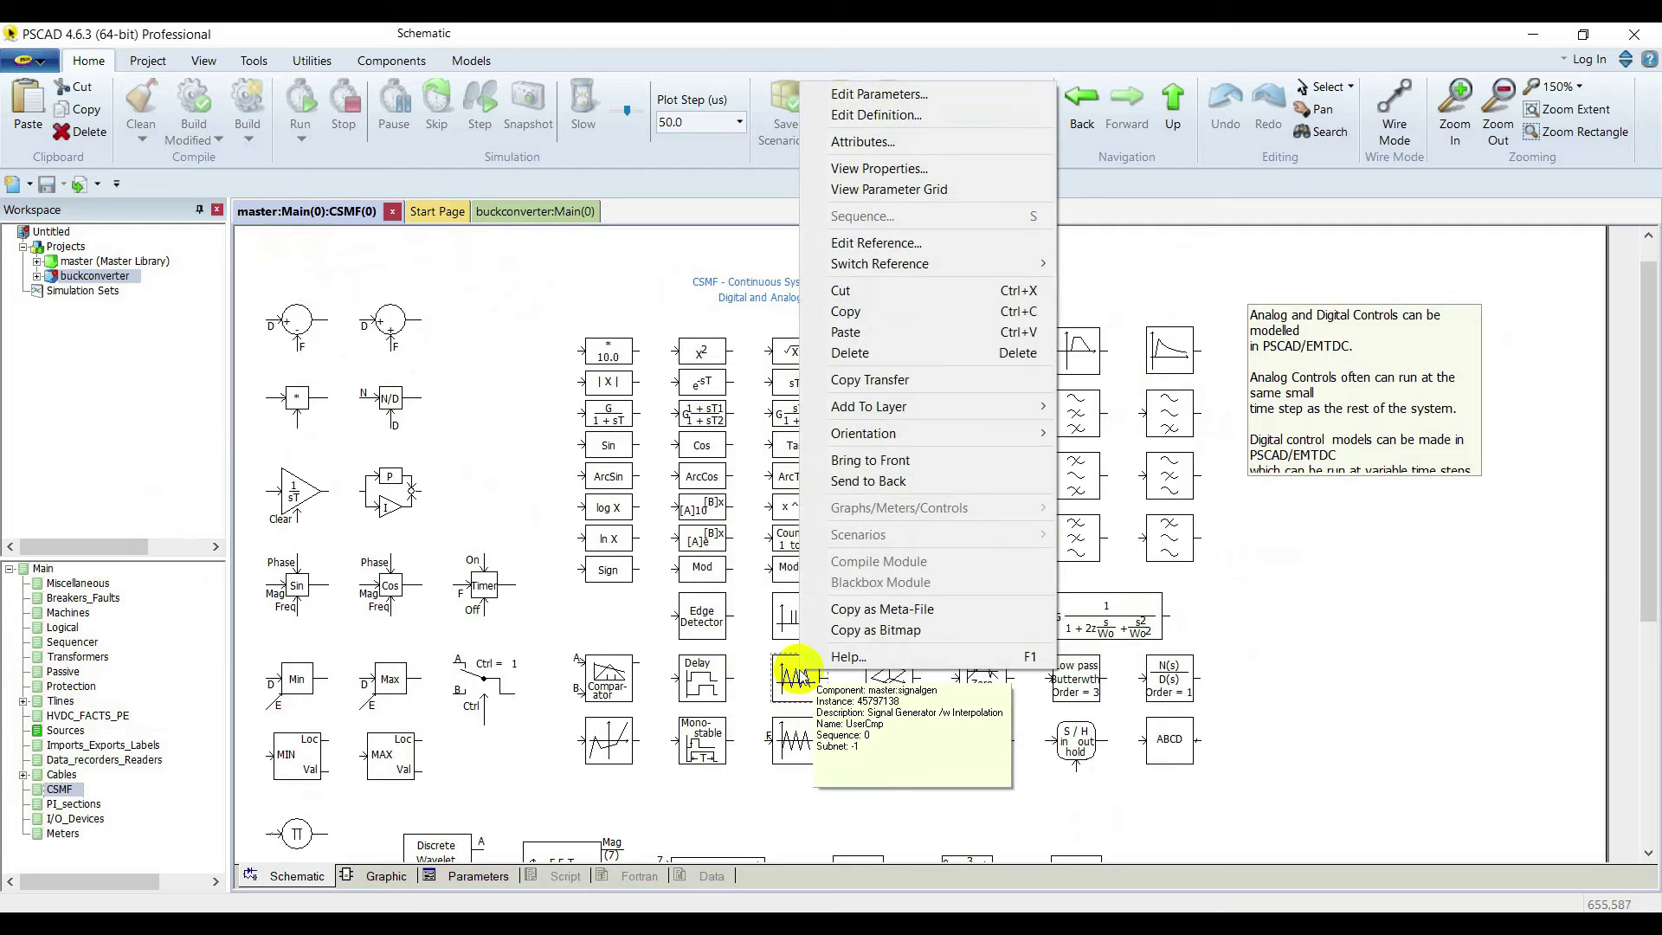
click(909, 312)
click(523, 213)
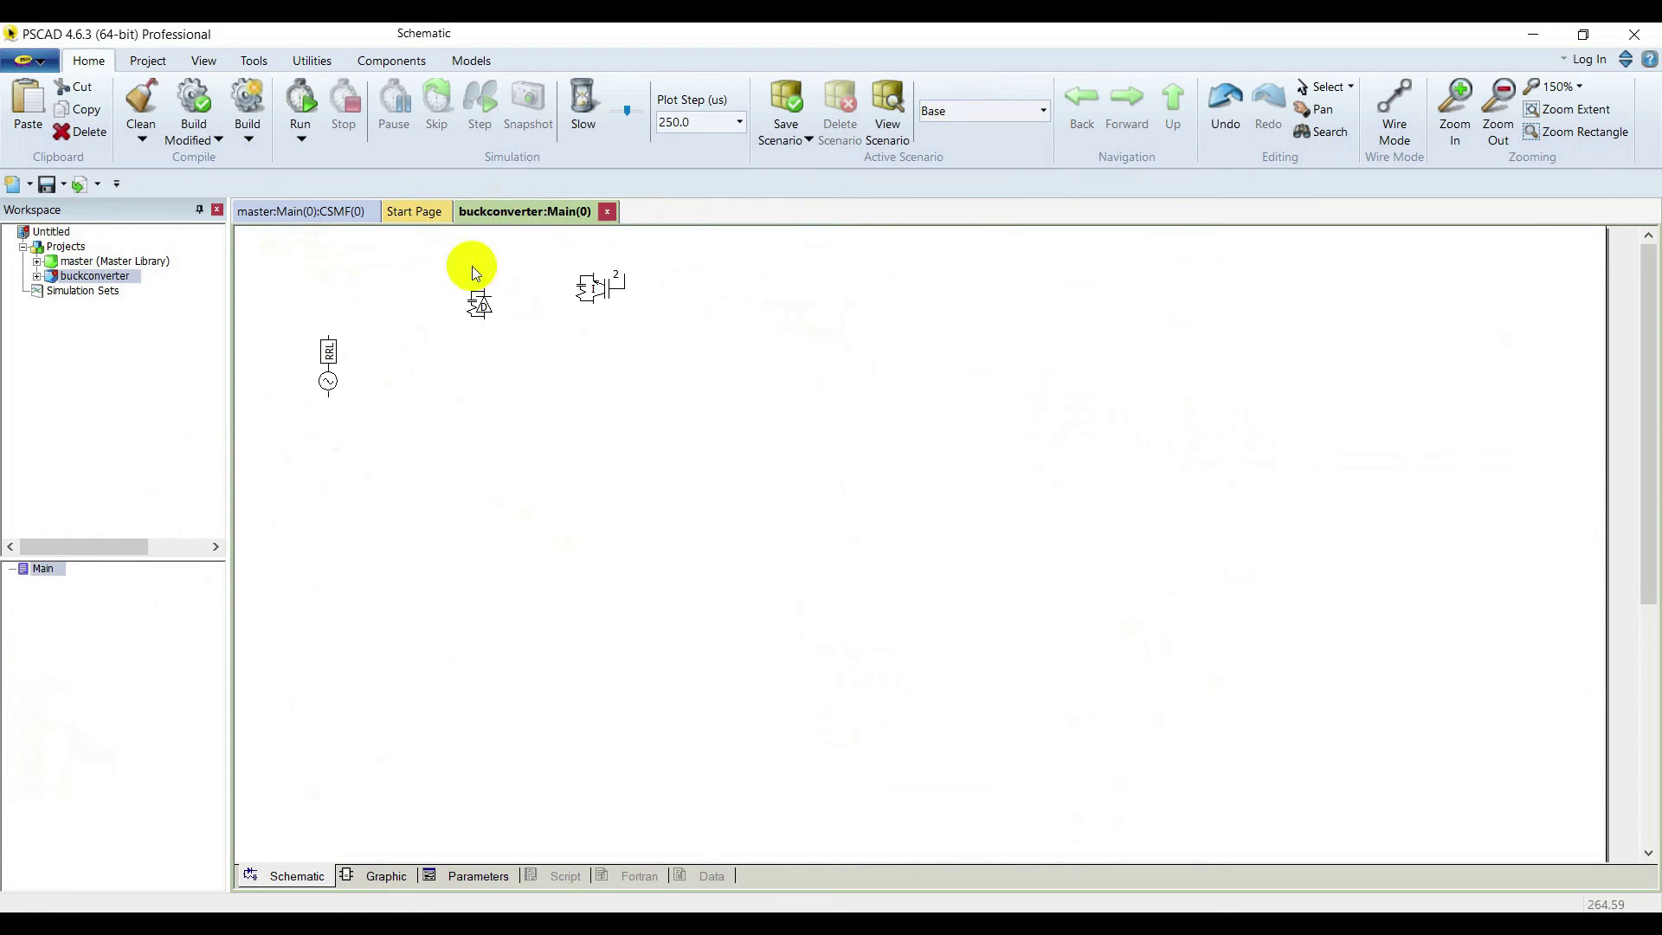
right_click(308, 249)
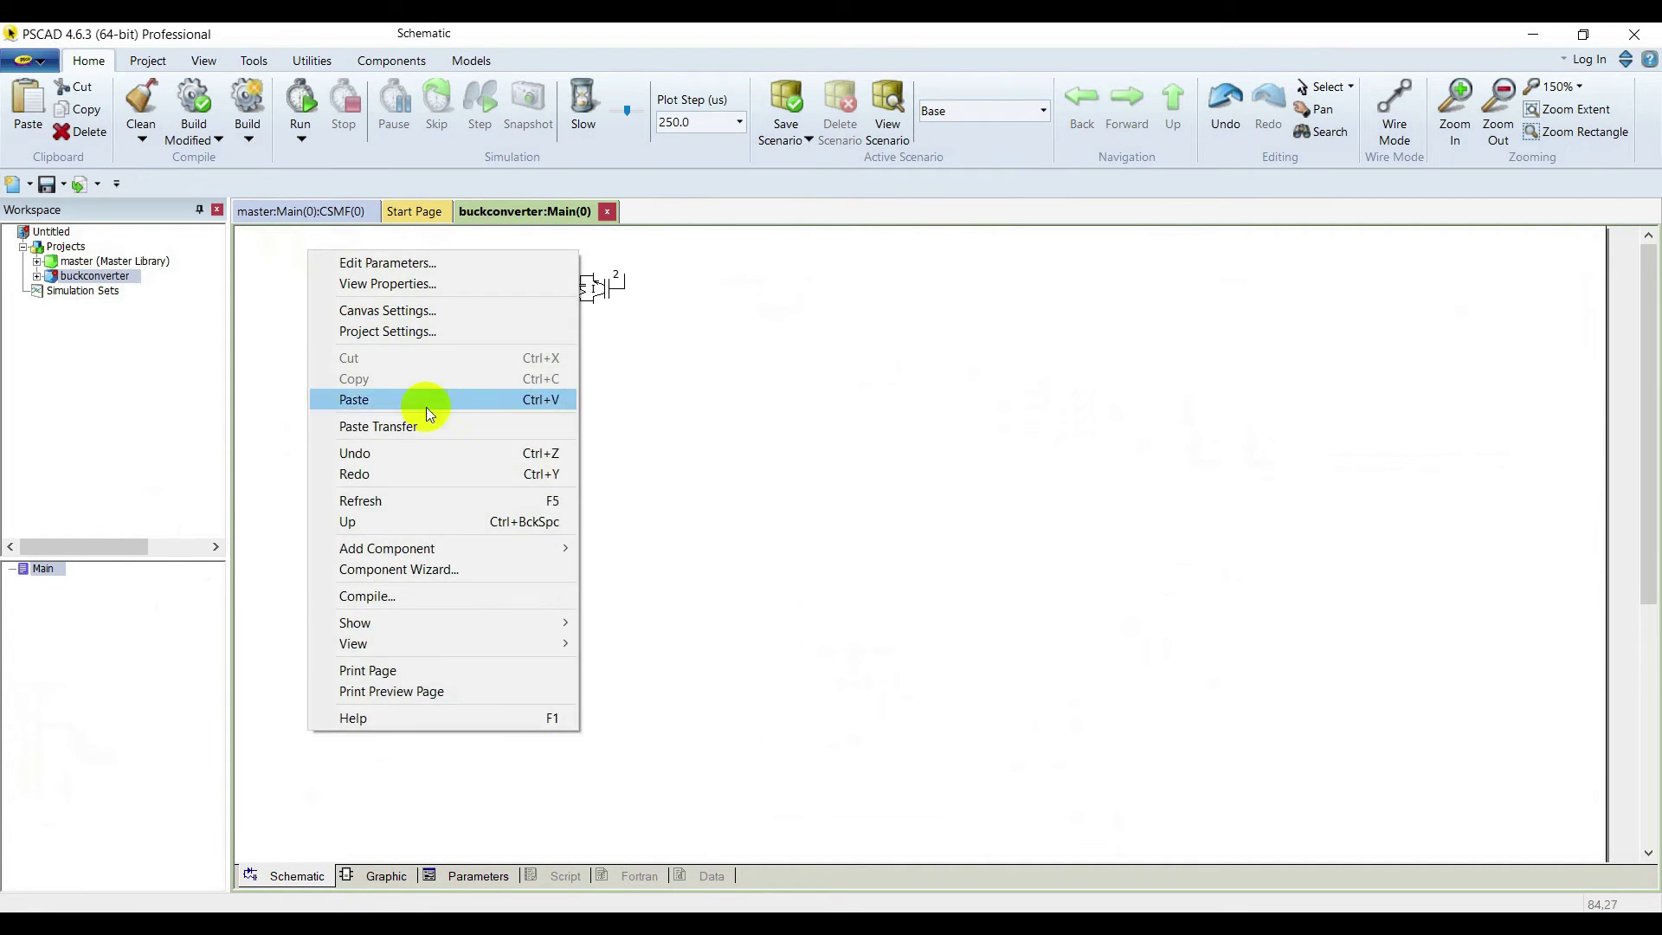
click(415, 400)
drag(334, 279, 346, 311)
click(299, 211)
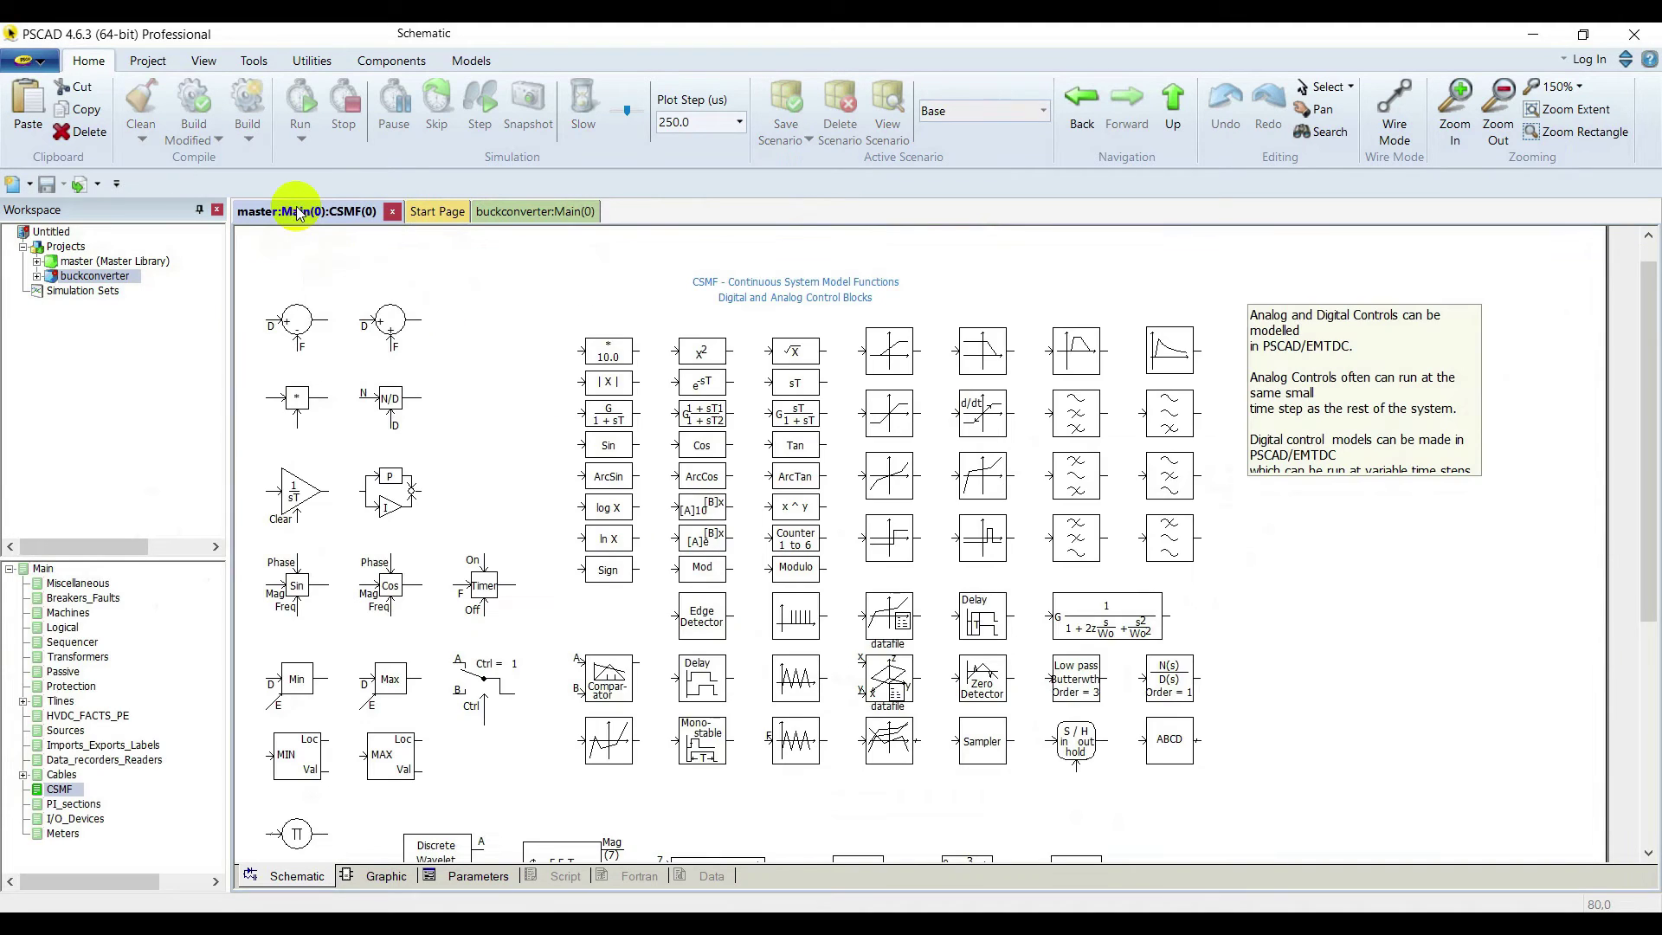
- Copy the 1.0 ohm resistor, 0.1 H inductor, 1.0 uF capacitor and ground onto the schematic
double_click(62, 672)
click(454, 328)
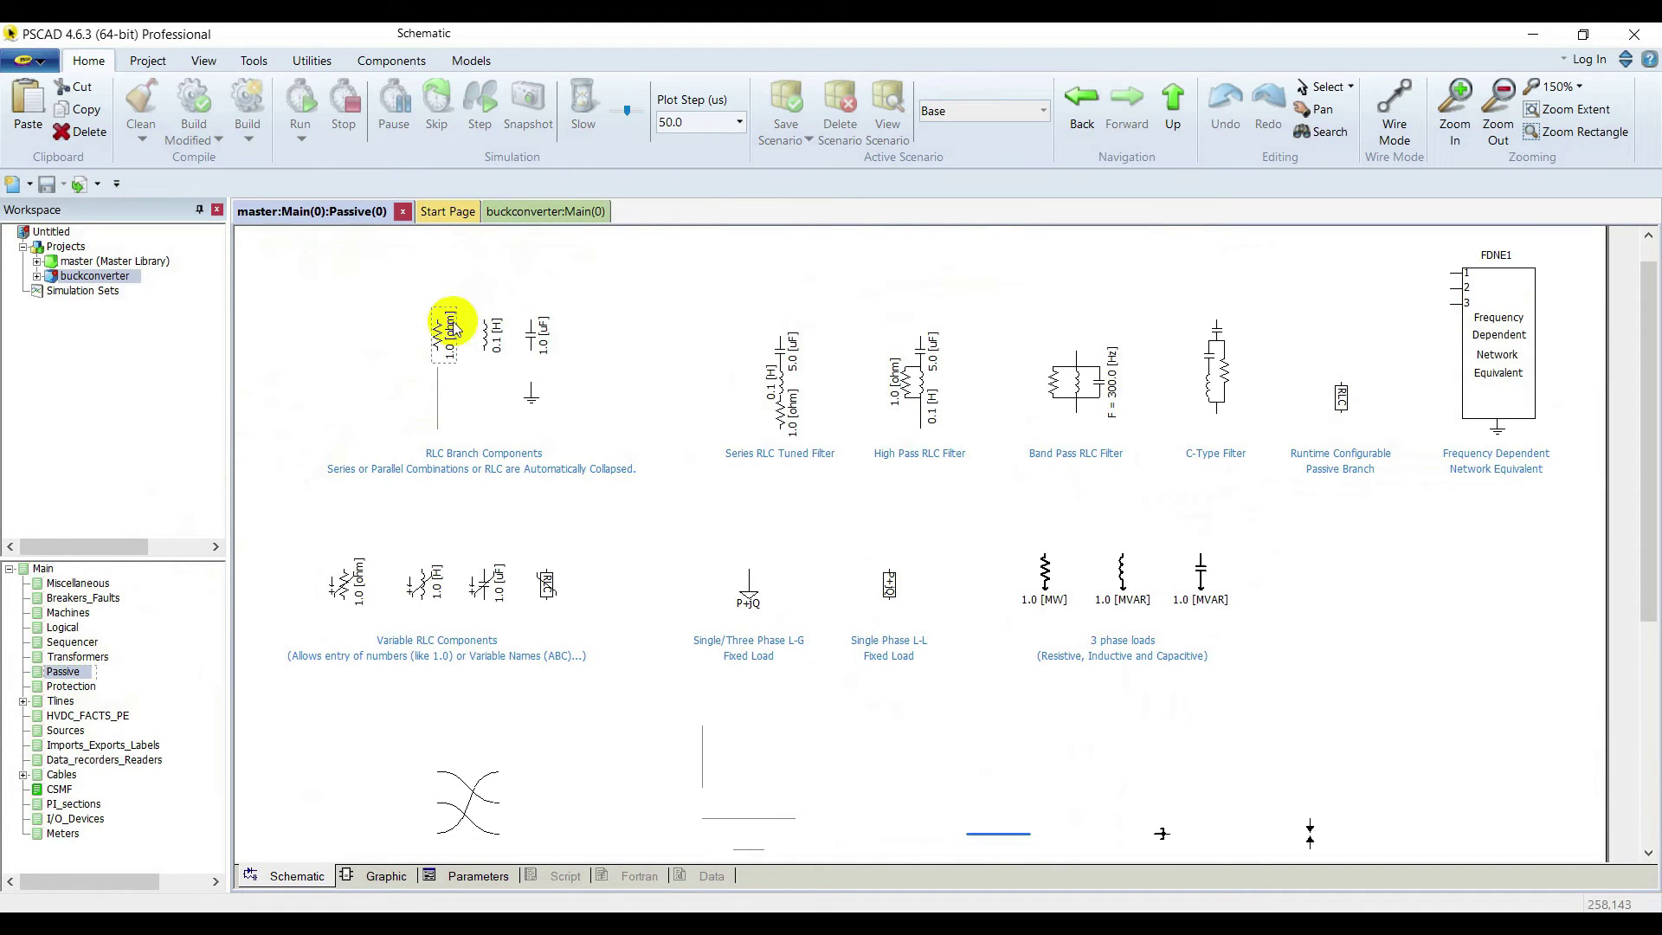
click(496, 340)
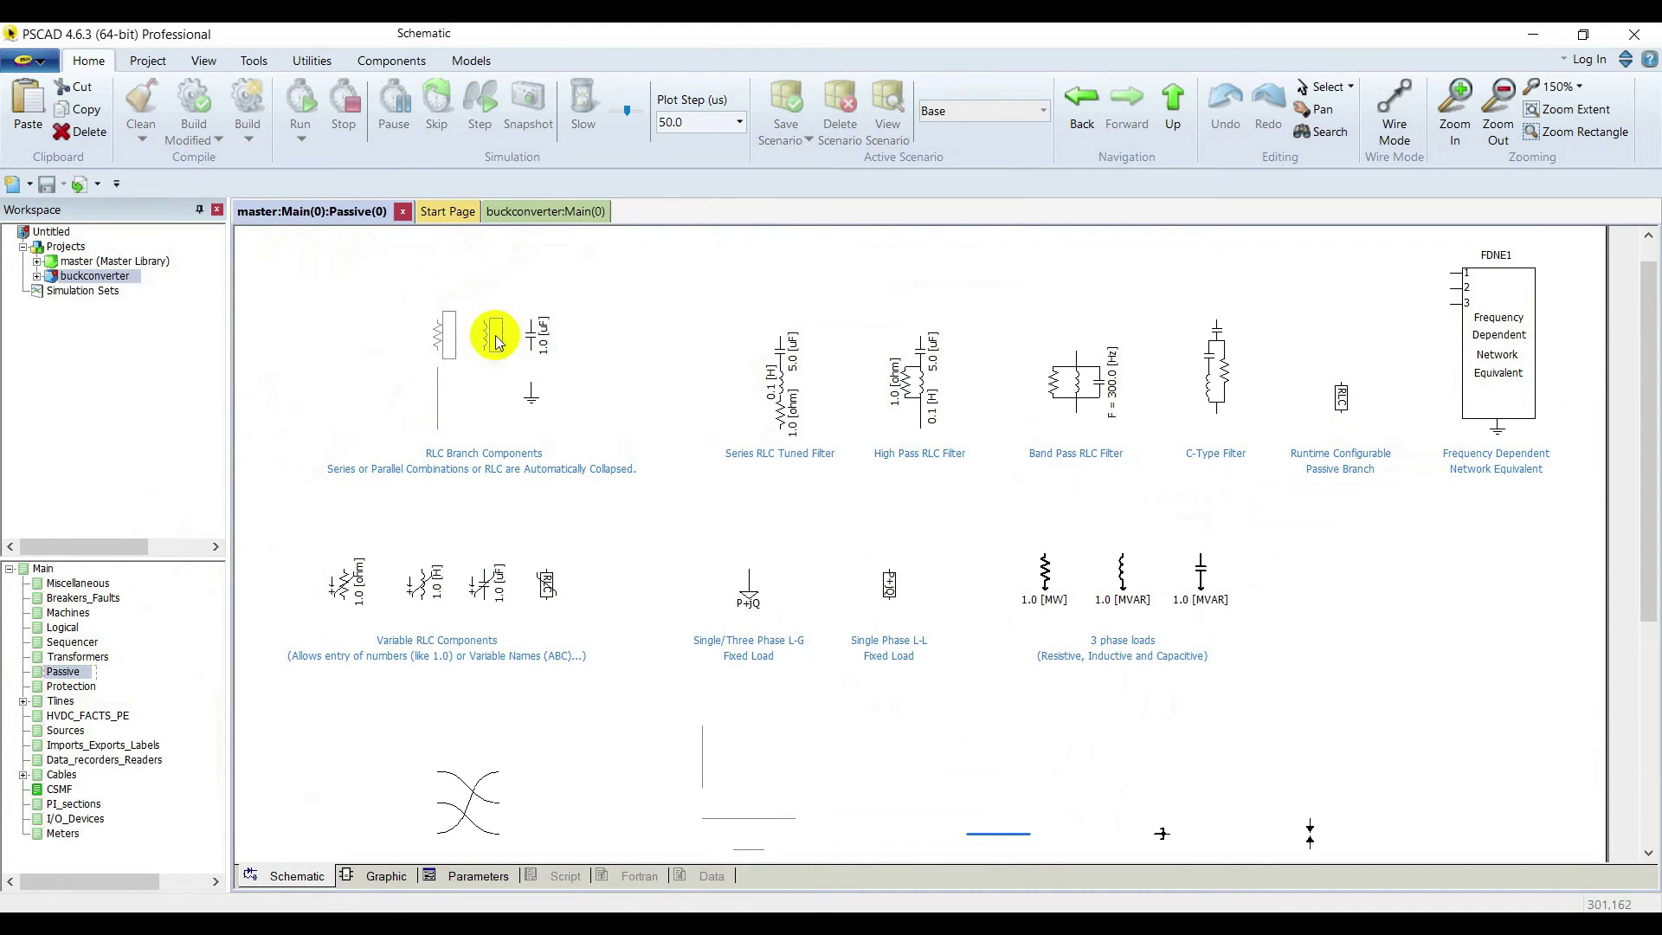
click(538, 335)
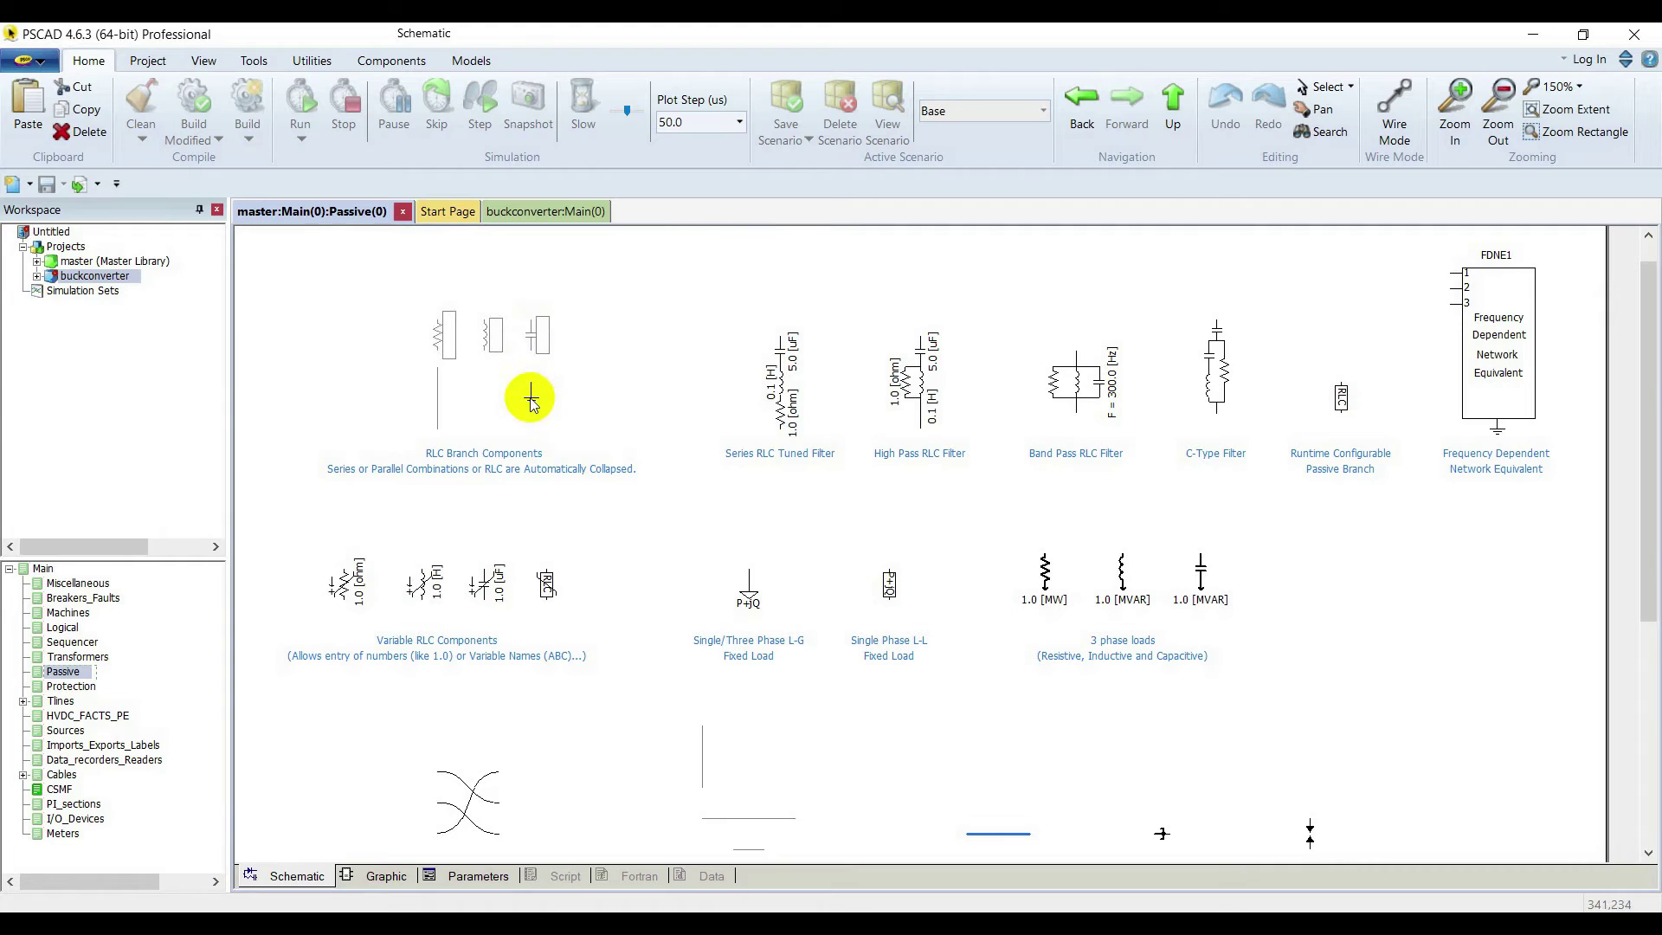
right_click(530, 403)
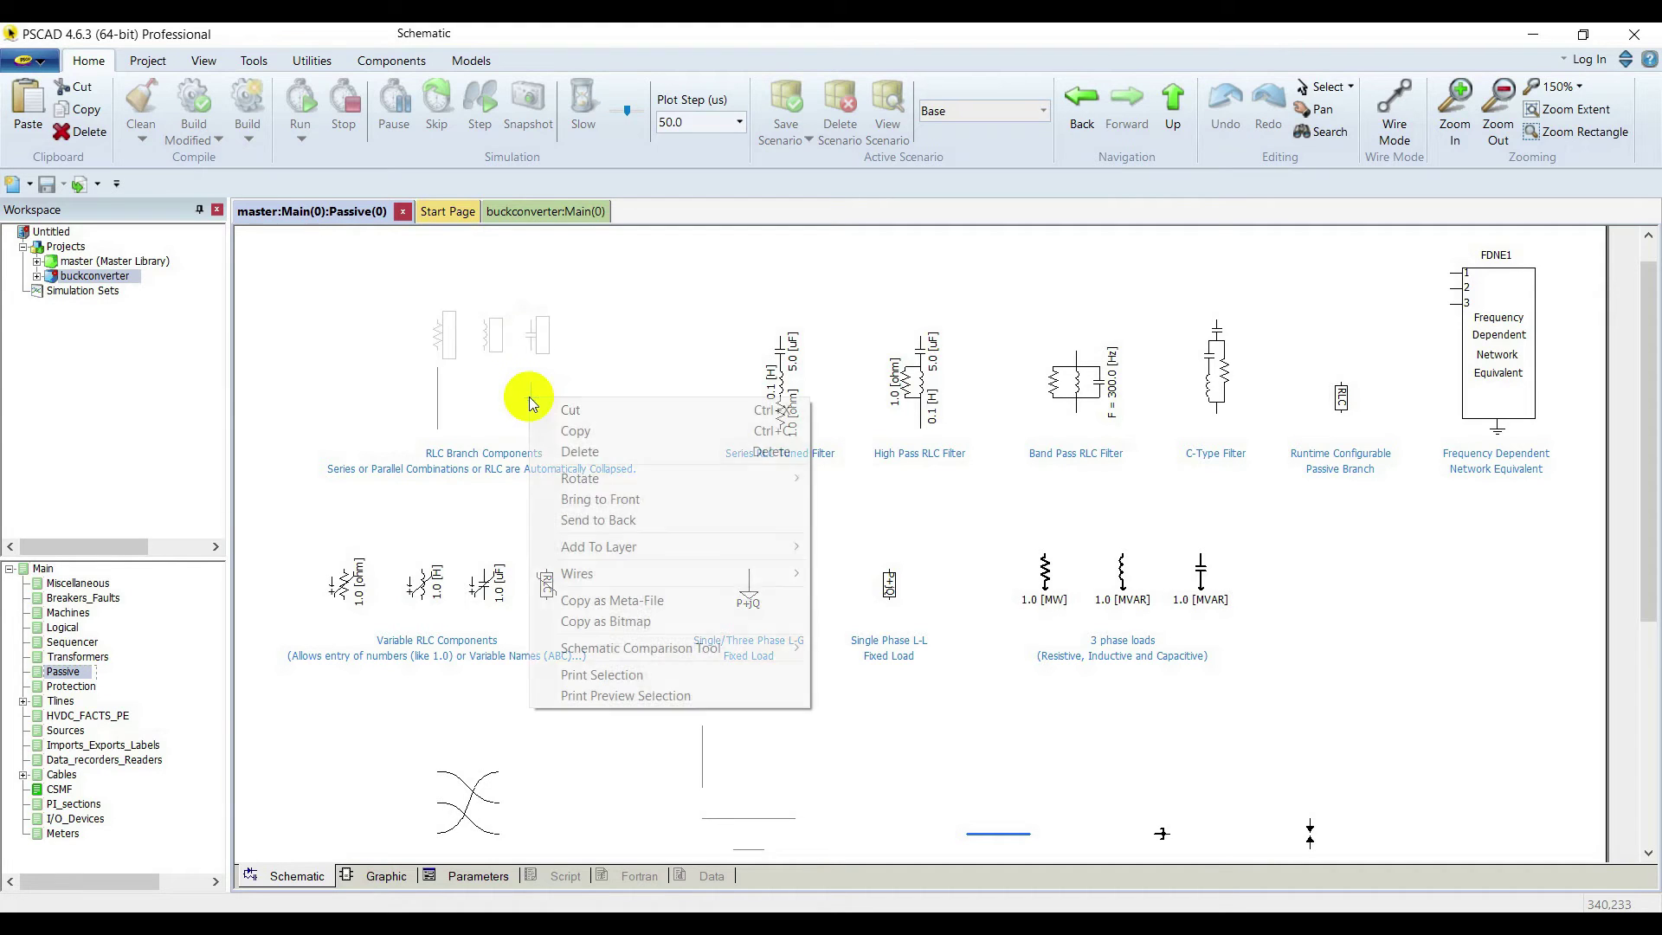
click(620, 430)
click(537, 212)
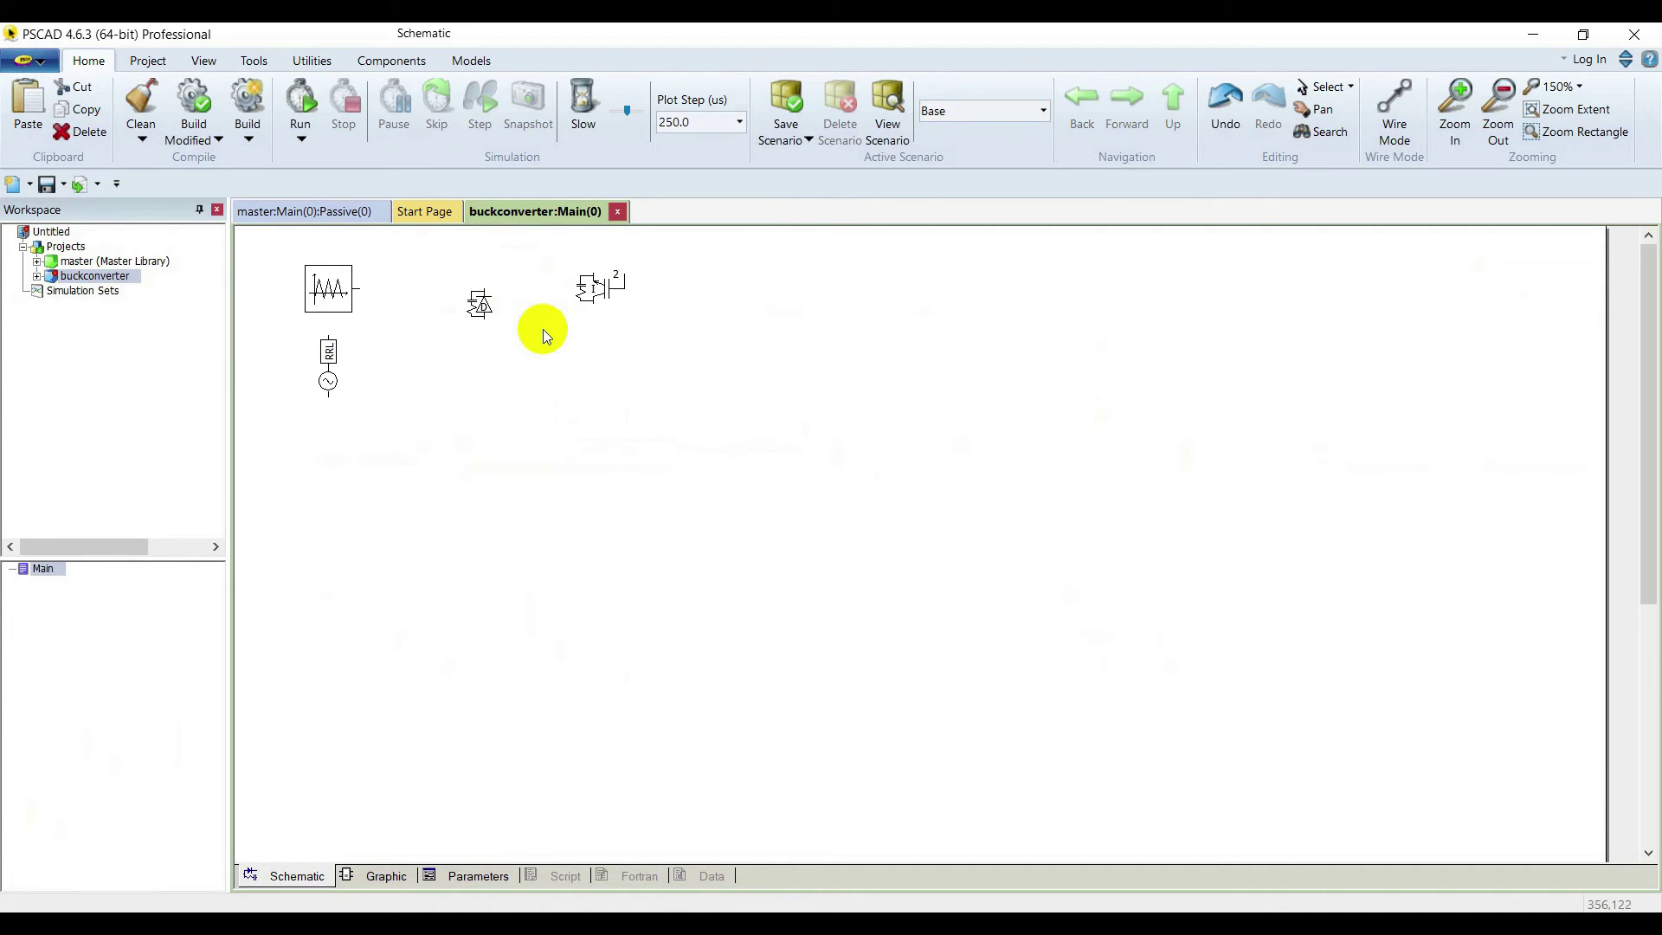
right_click(752, 241)
click(847, 393)
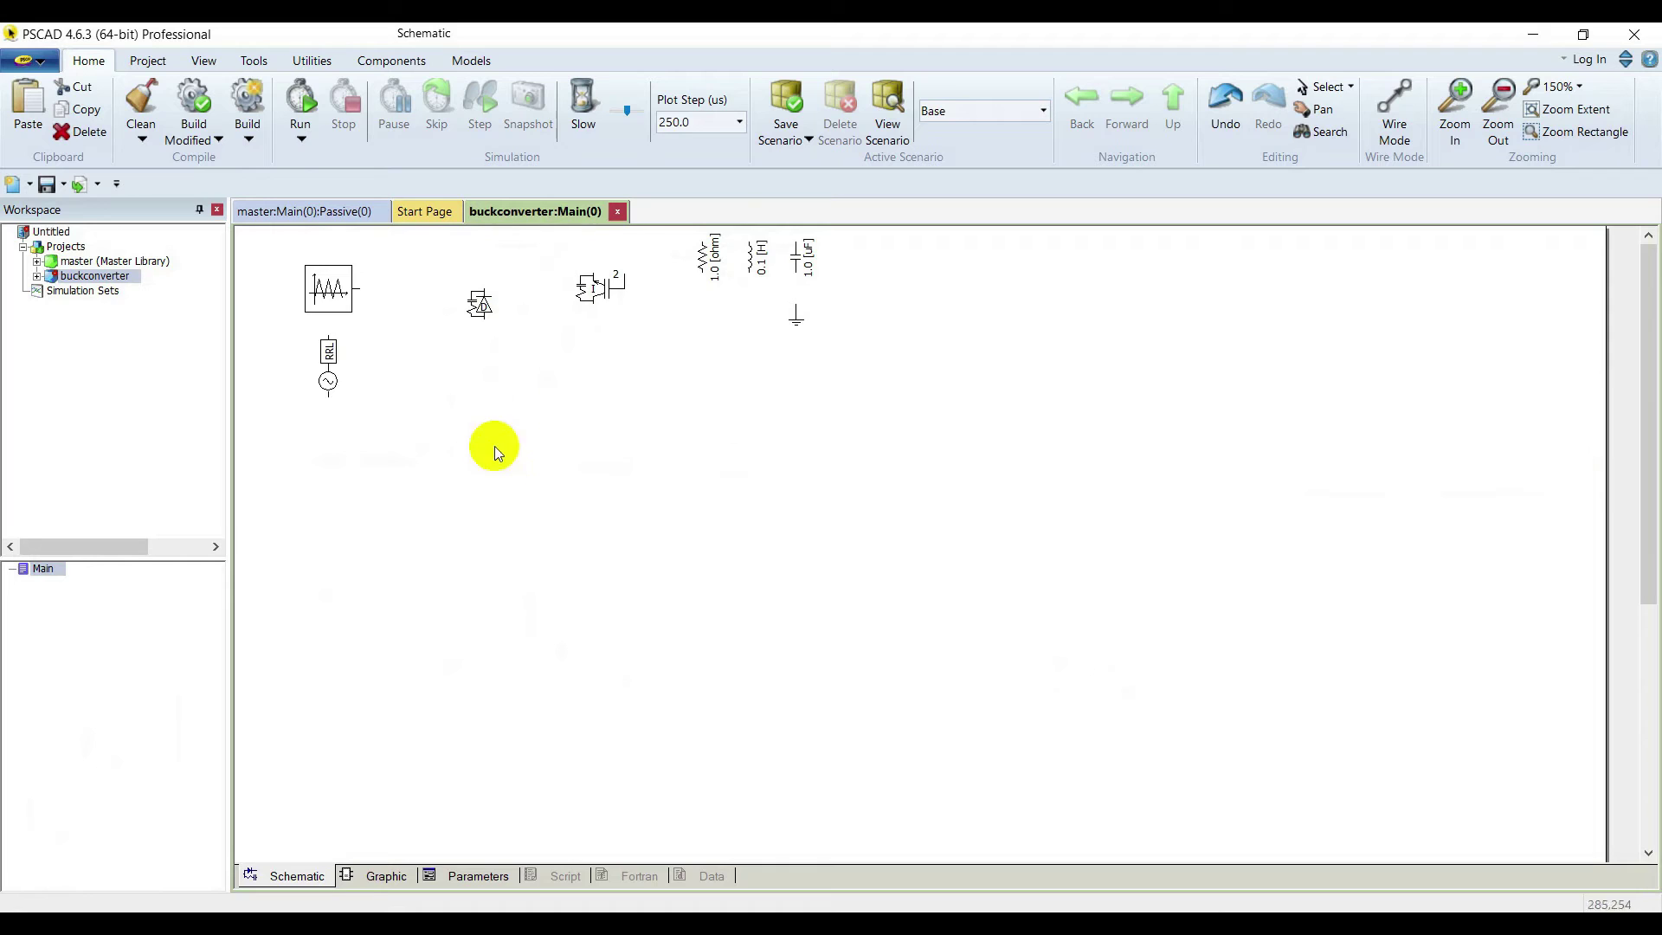
- Place two ammeters to the right of the capacitor
click(371, 57)
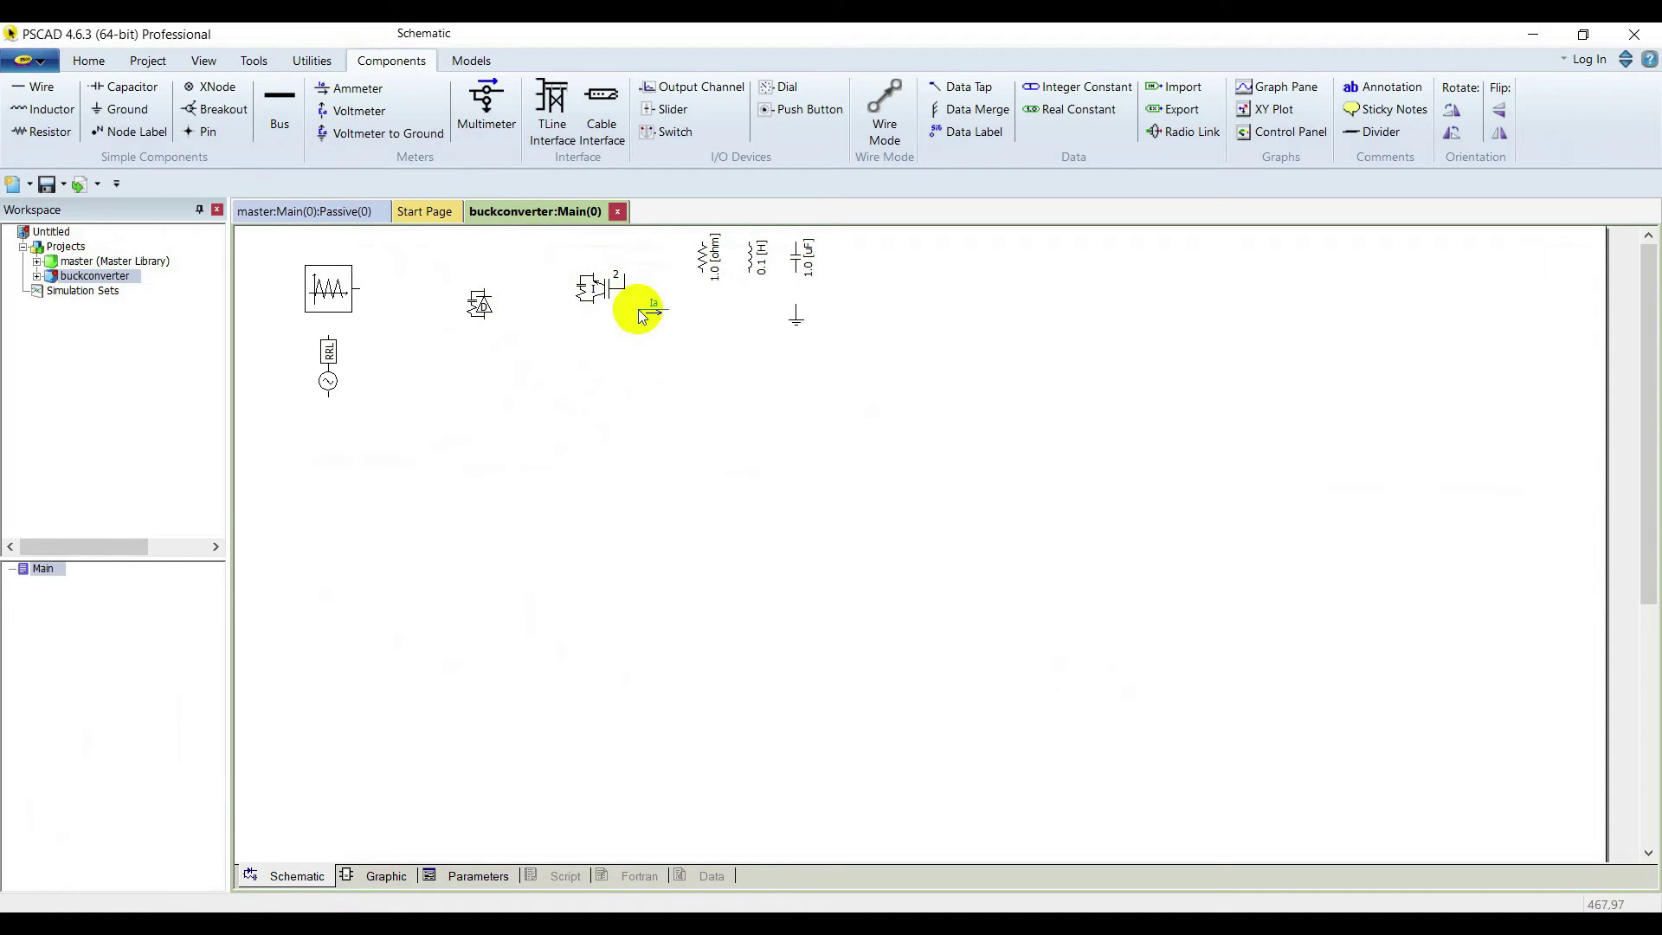
click(350, 90)
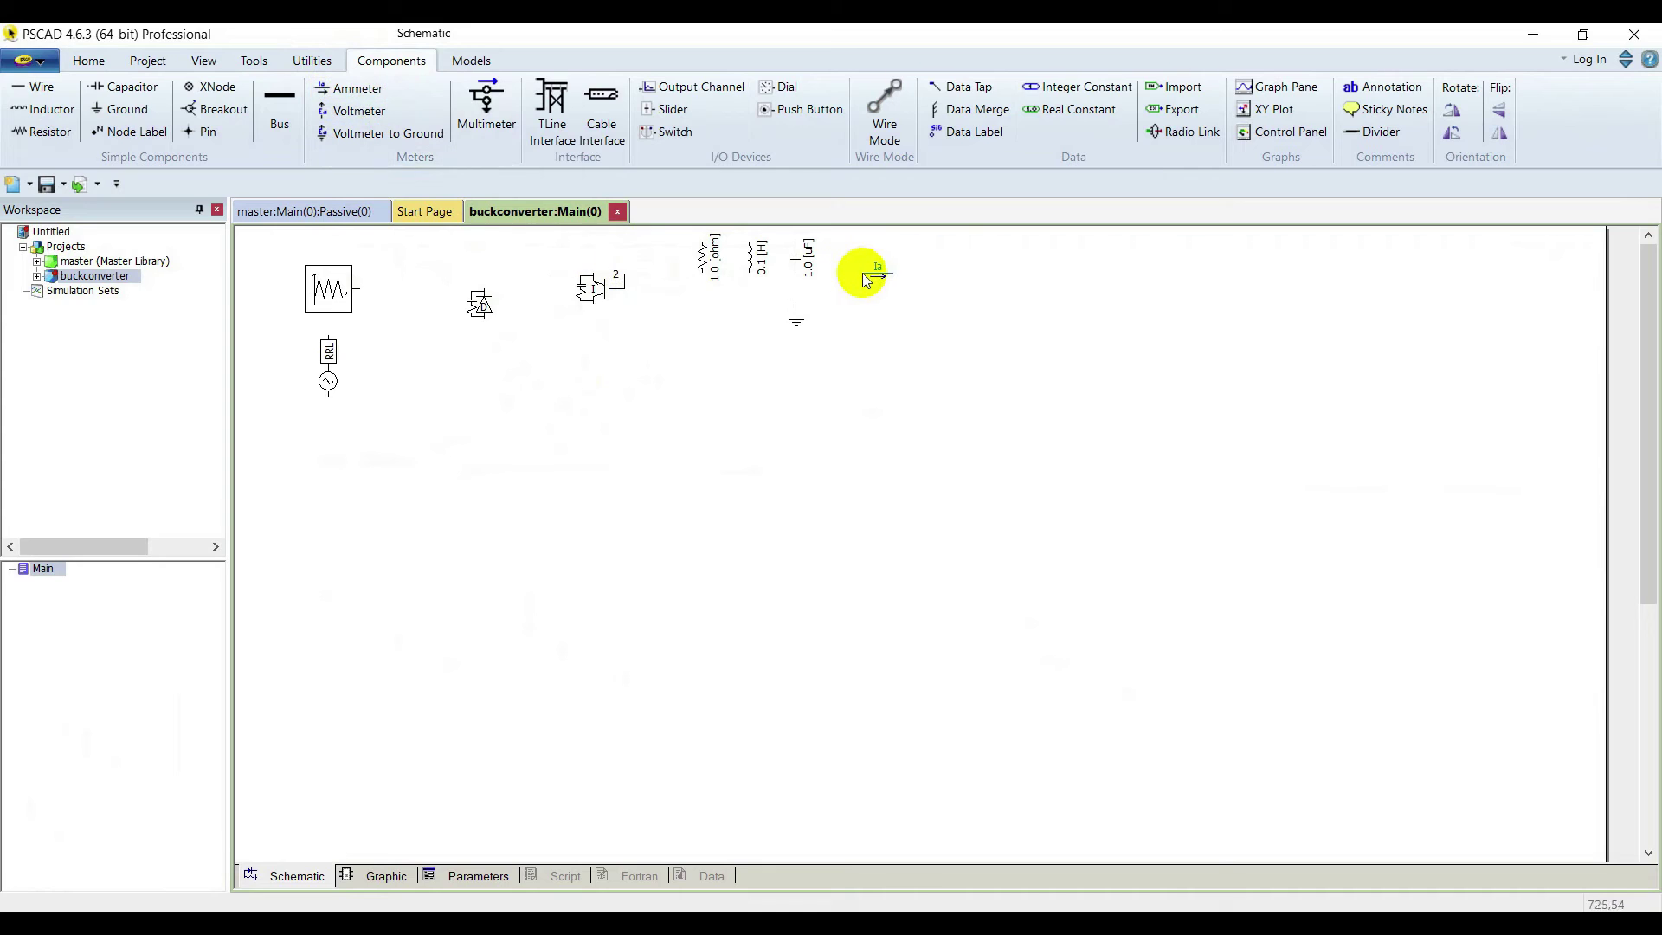
click(878, 273)
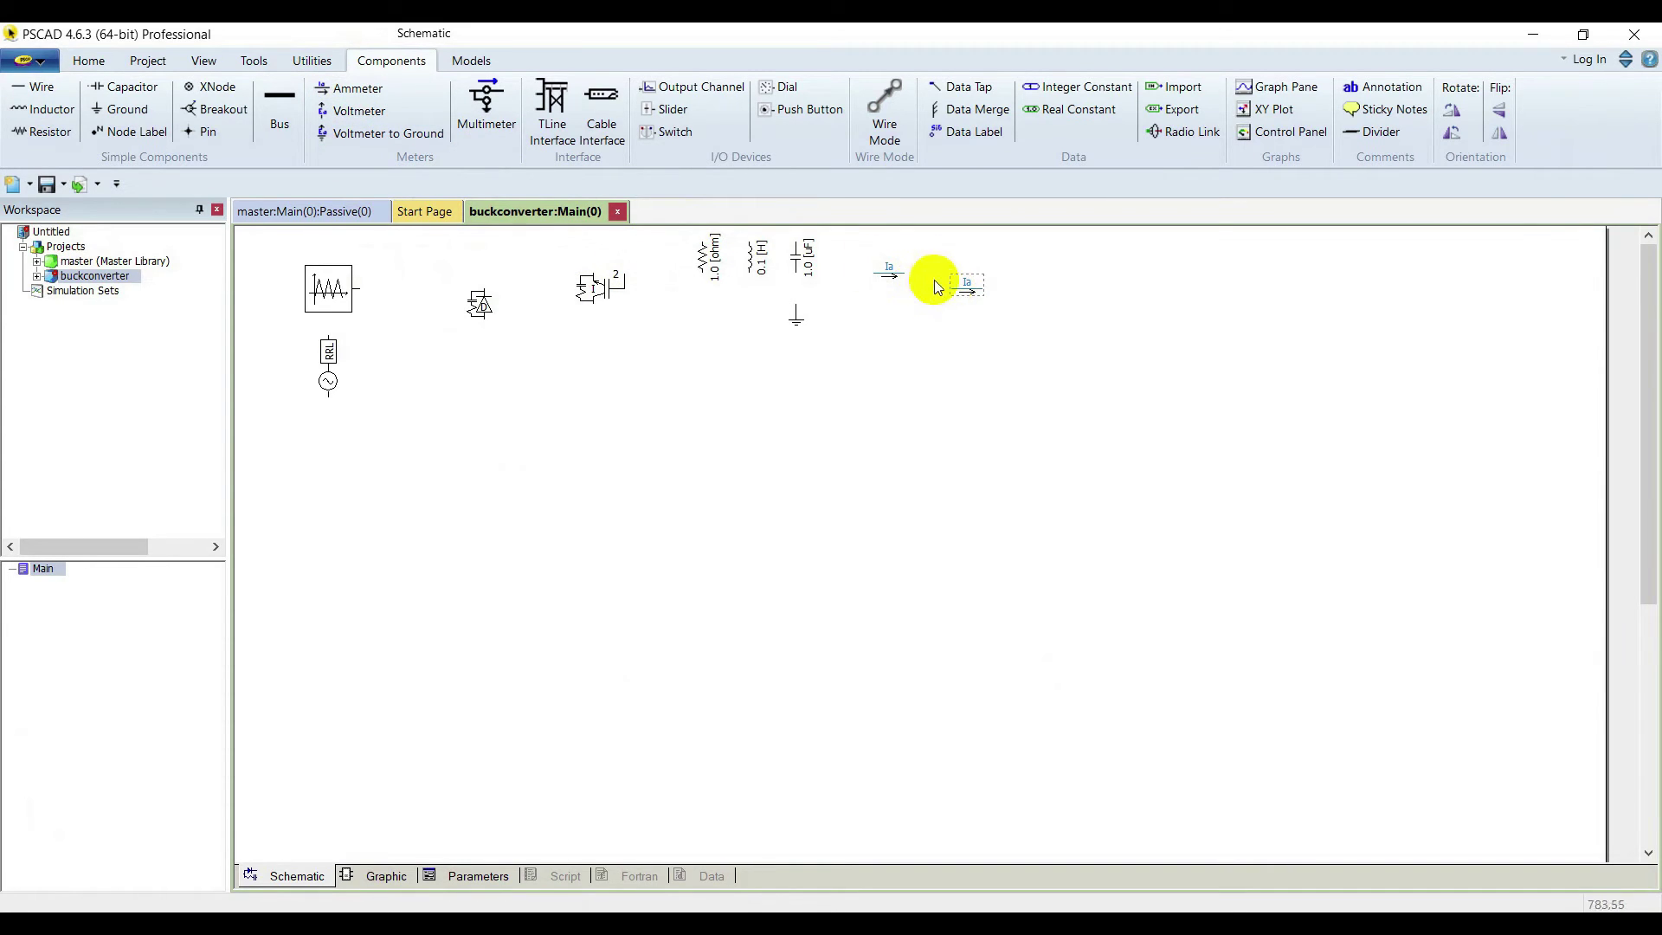
click(953, 286)
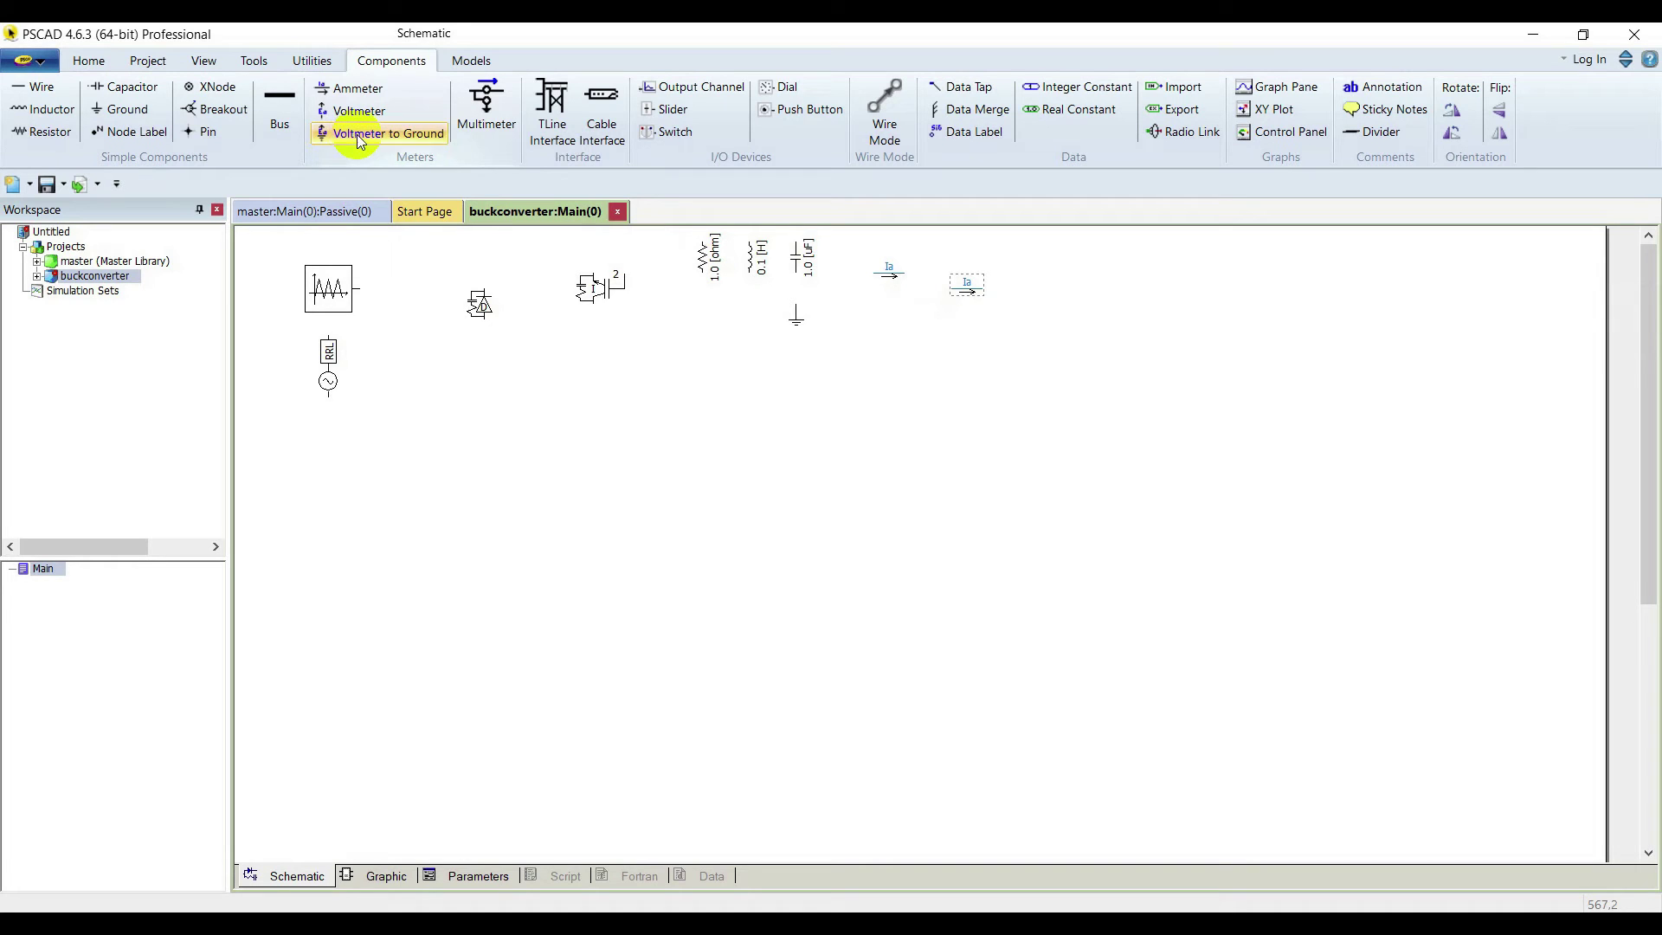
- Place two voltmeters to ground, one left of the diode and one under the right ammeter
click(360, 135)
click(413, 322)
click(381, 133)
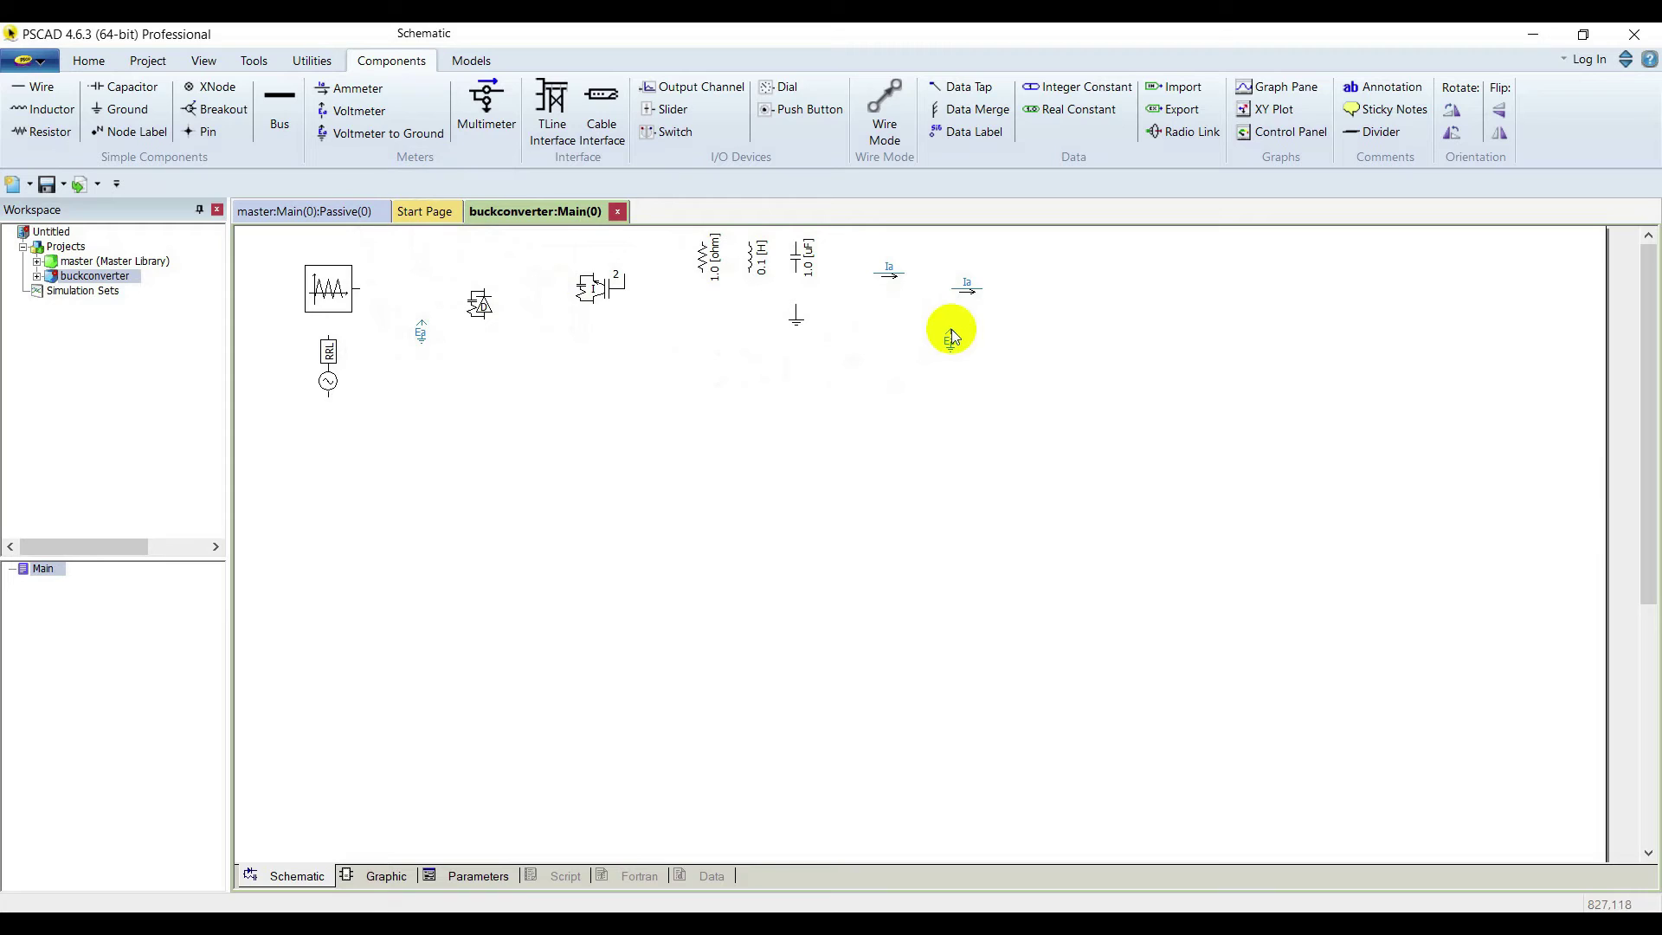
click(948, 334)
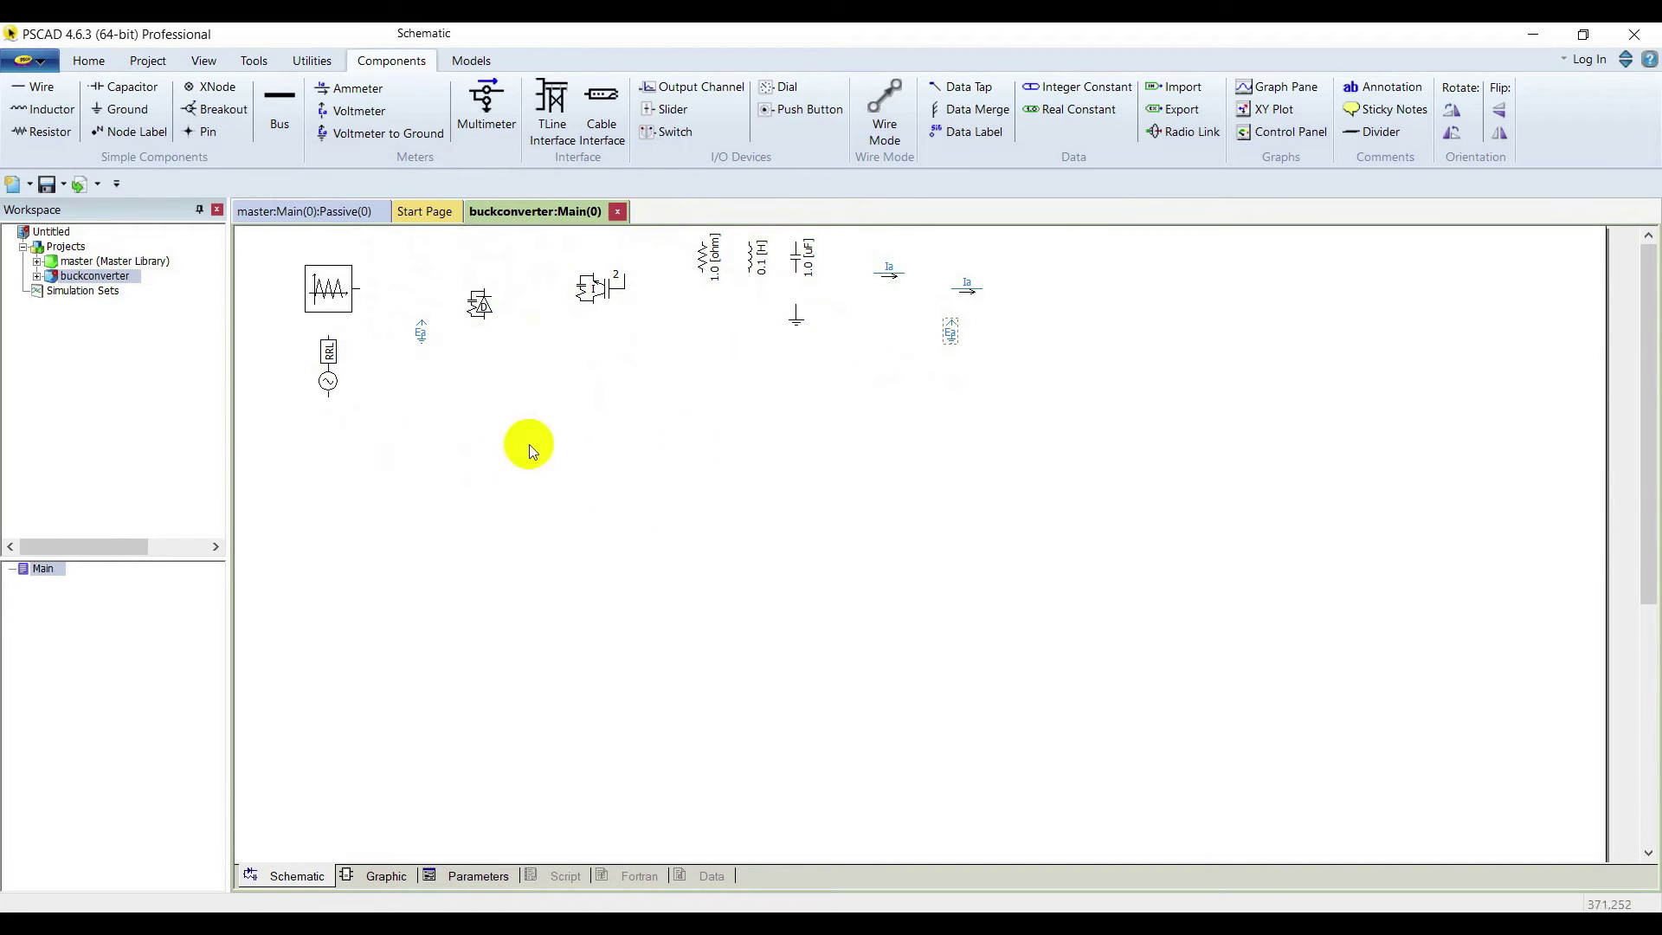
click(338, 367)
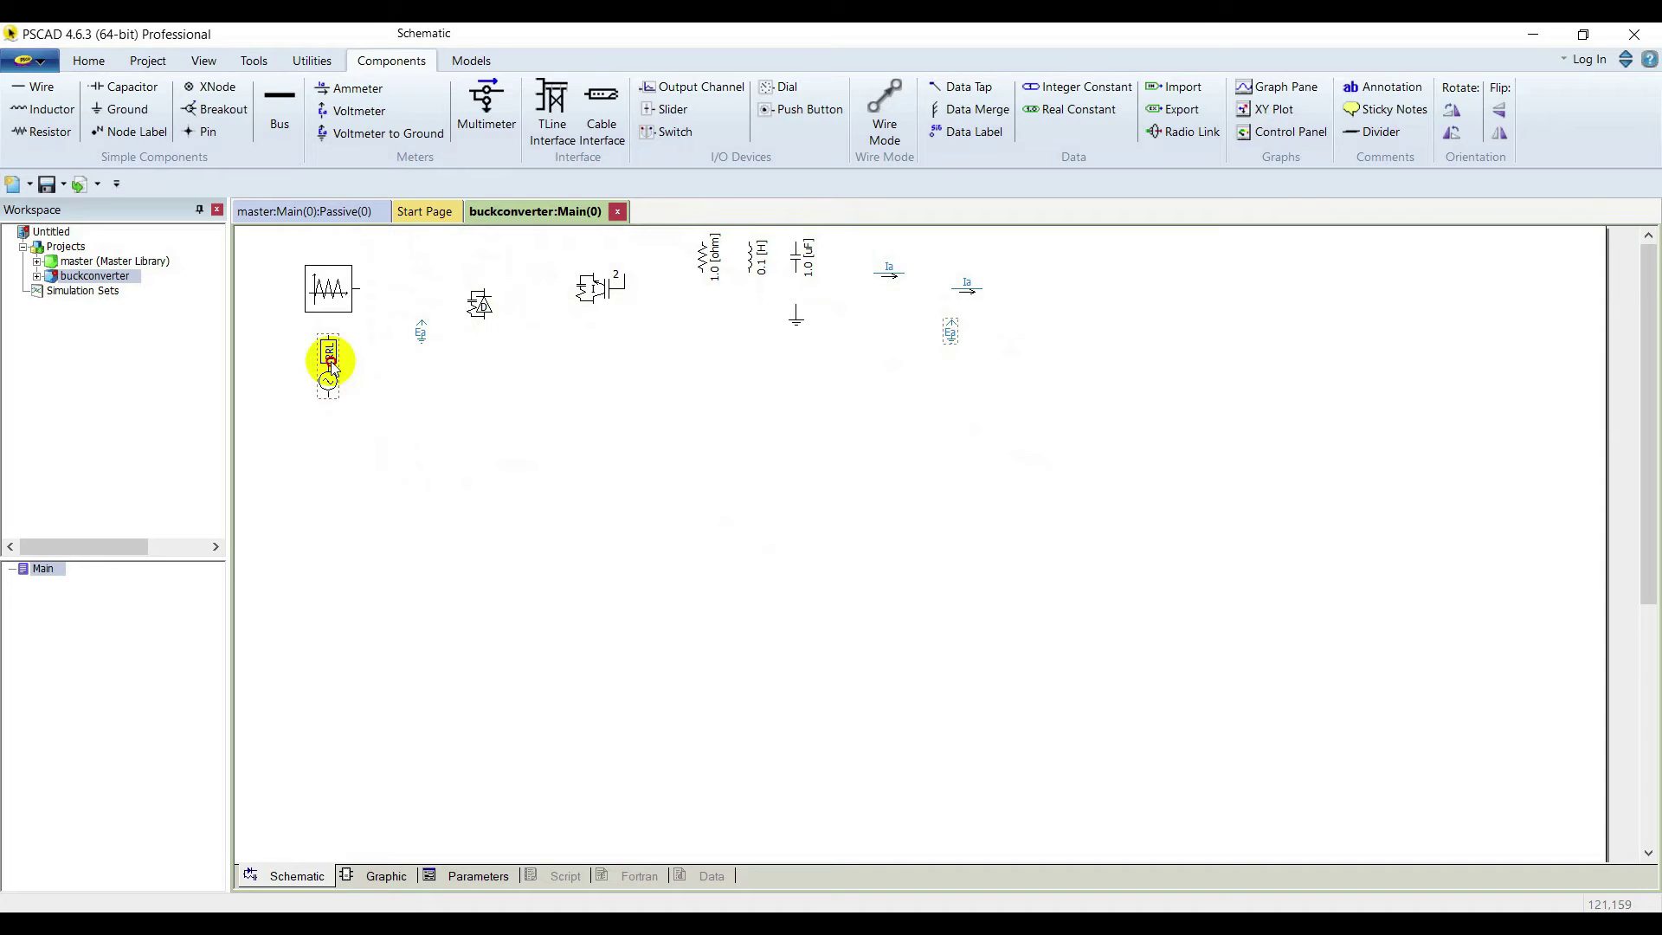
double_click(332, 366)
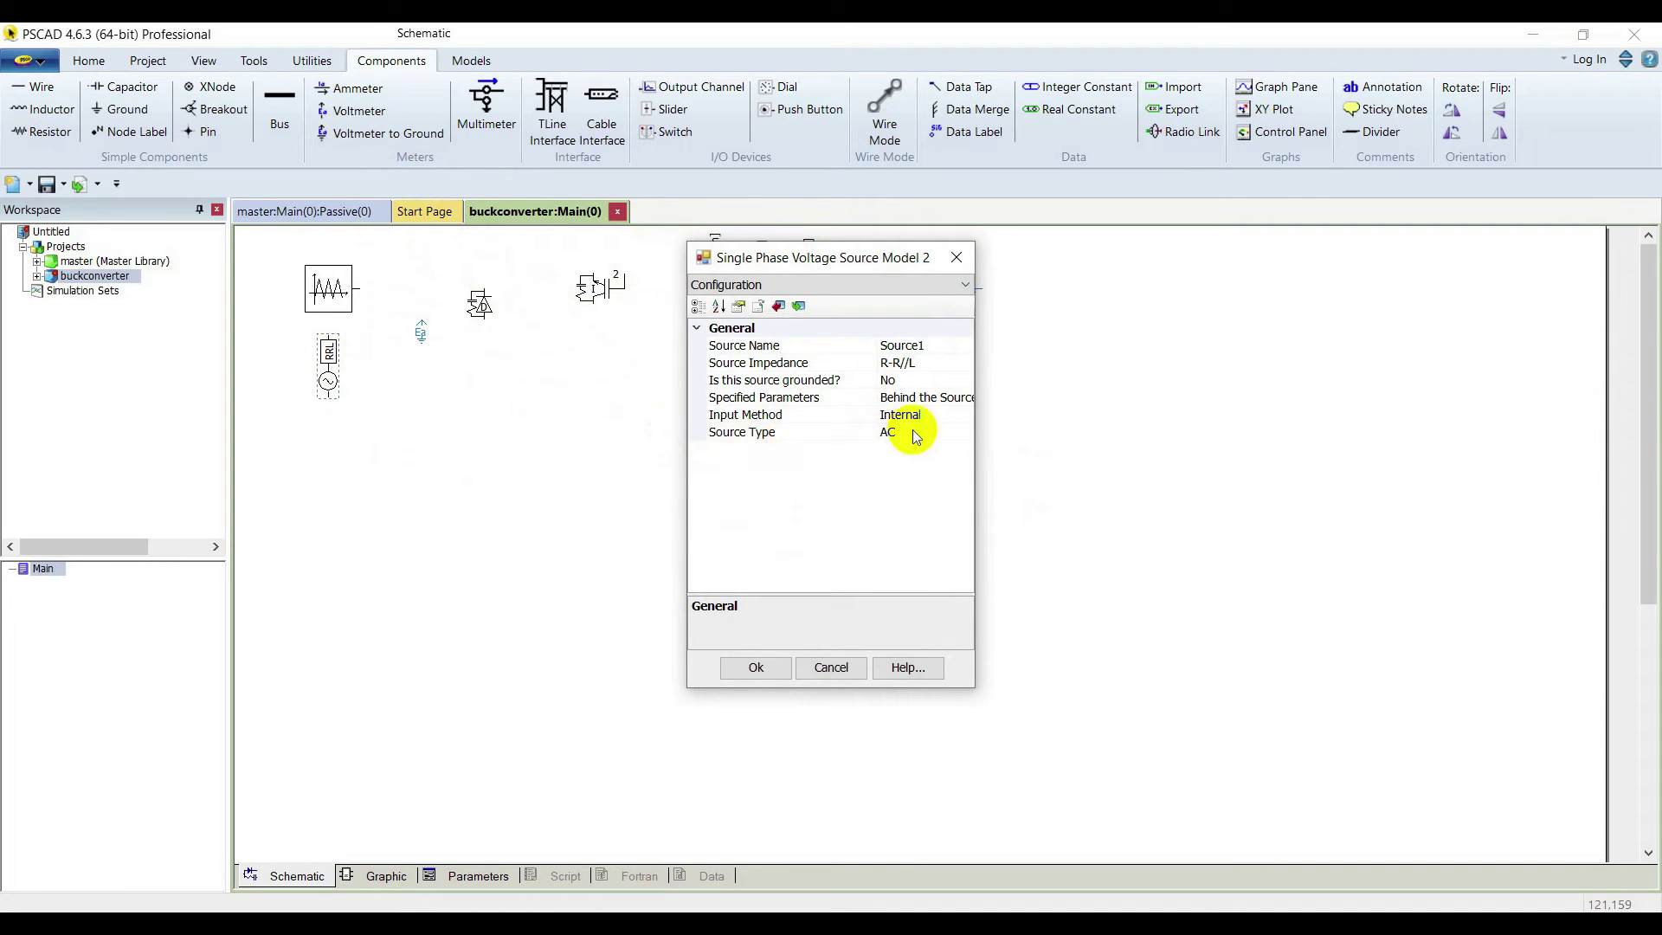
- Set the voltage source type to DC with ideal impedance
click(943, 434)
click(963, 432)
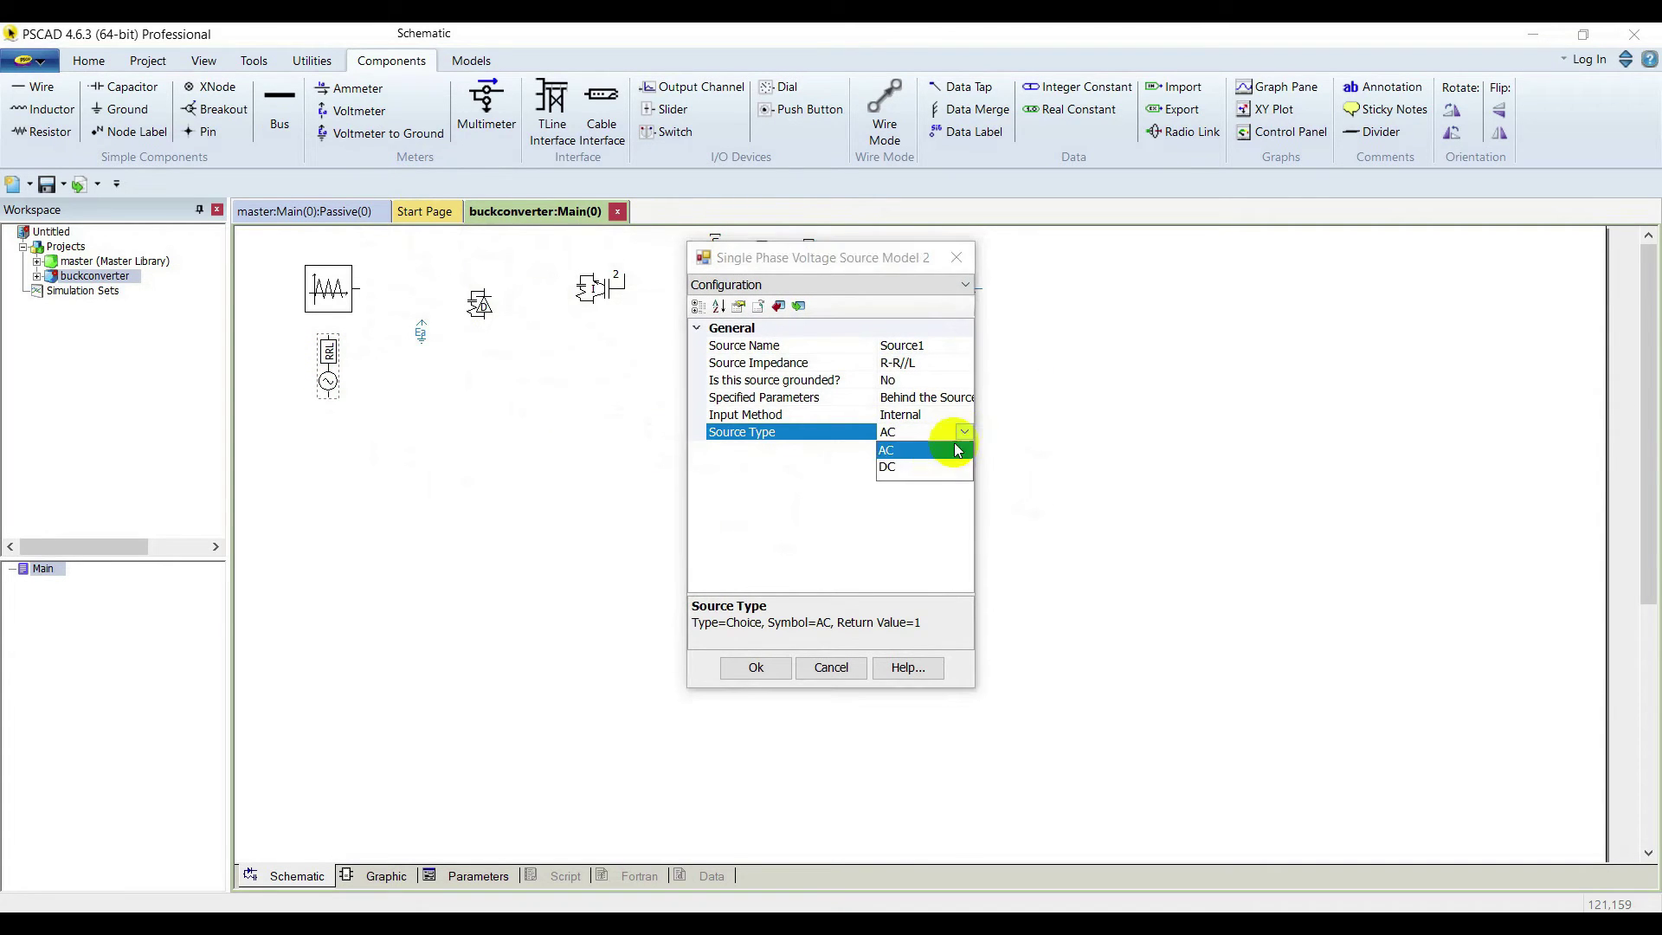
click(916, 467)
click(943, 358)
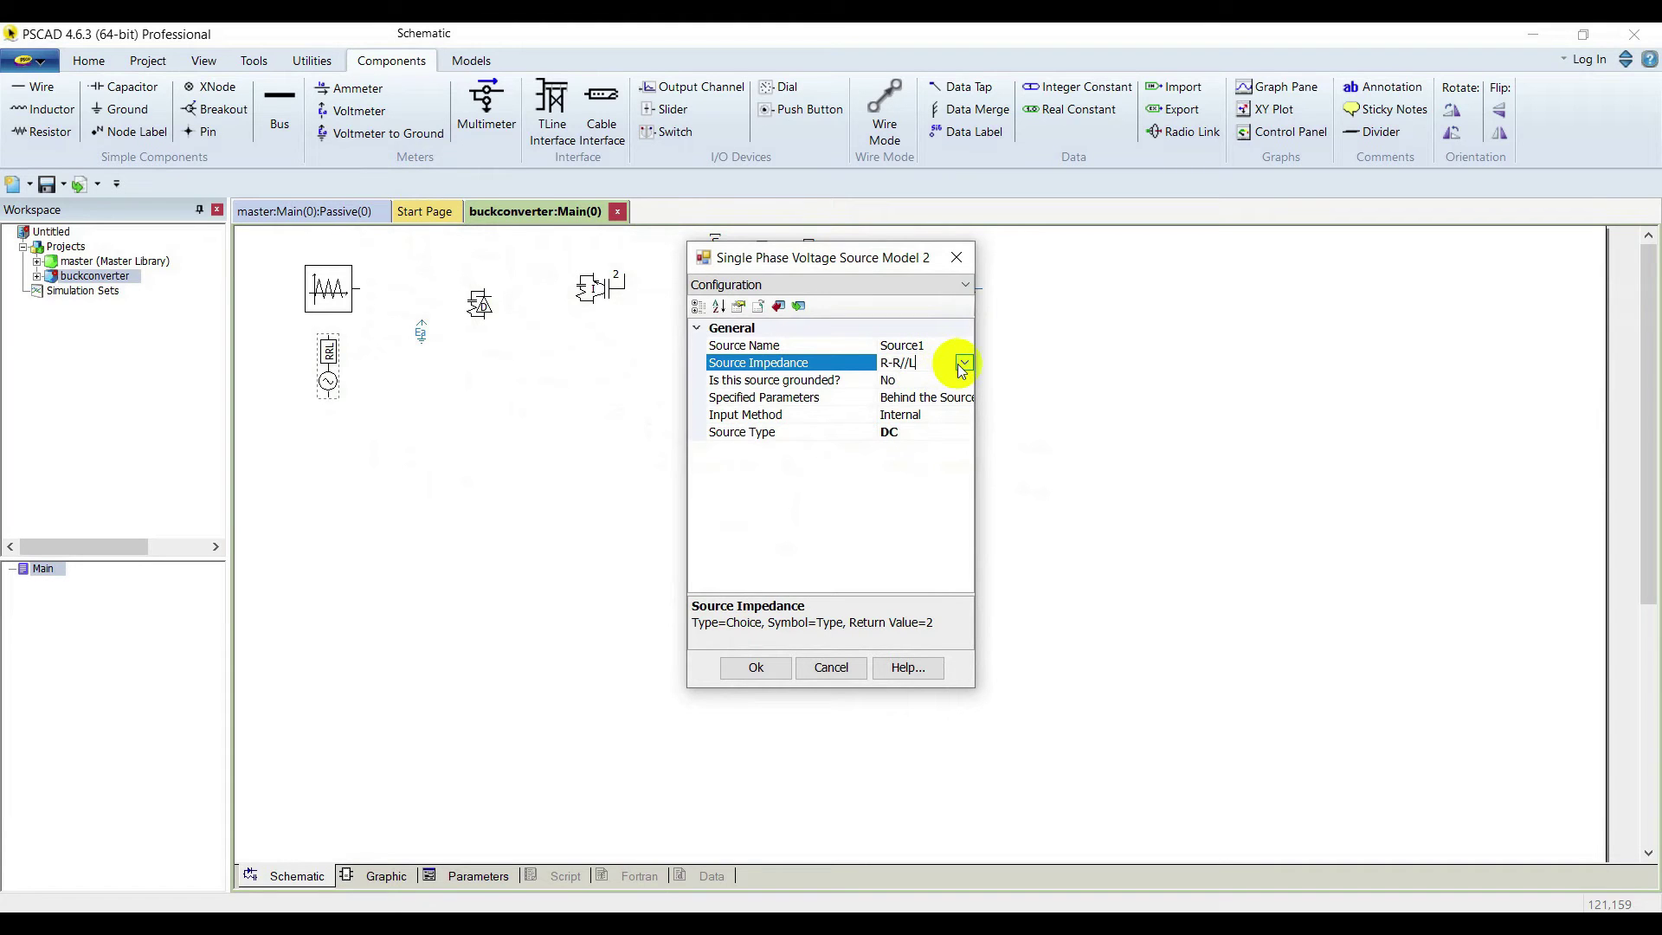
click(962, 363)
click(900, 459)
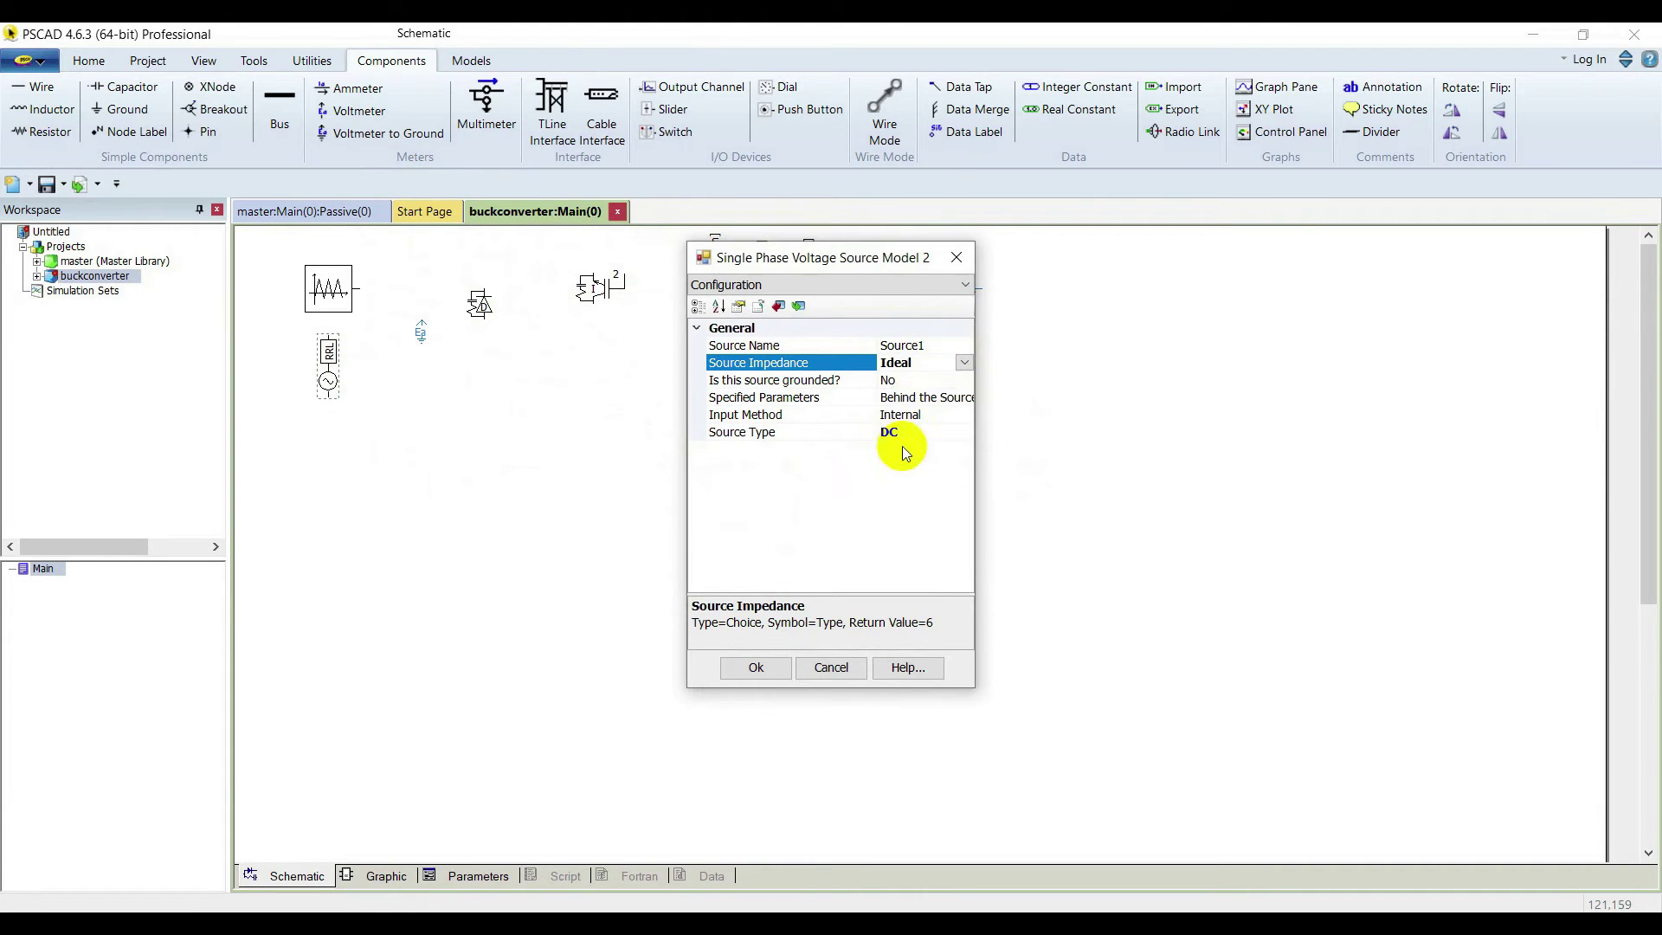
- Give the source 12 V magnitude and 0.001 s ramp-up, then move it lower
click(866, 286)
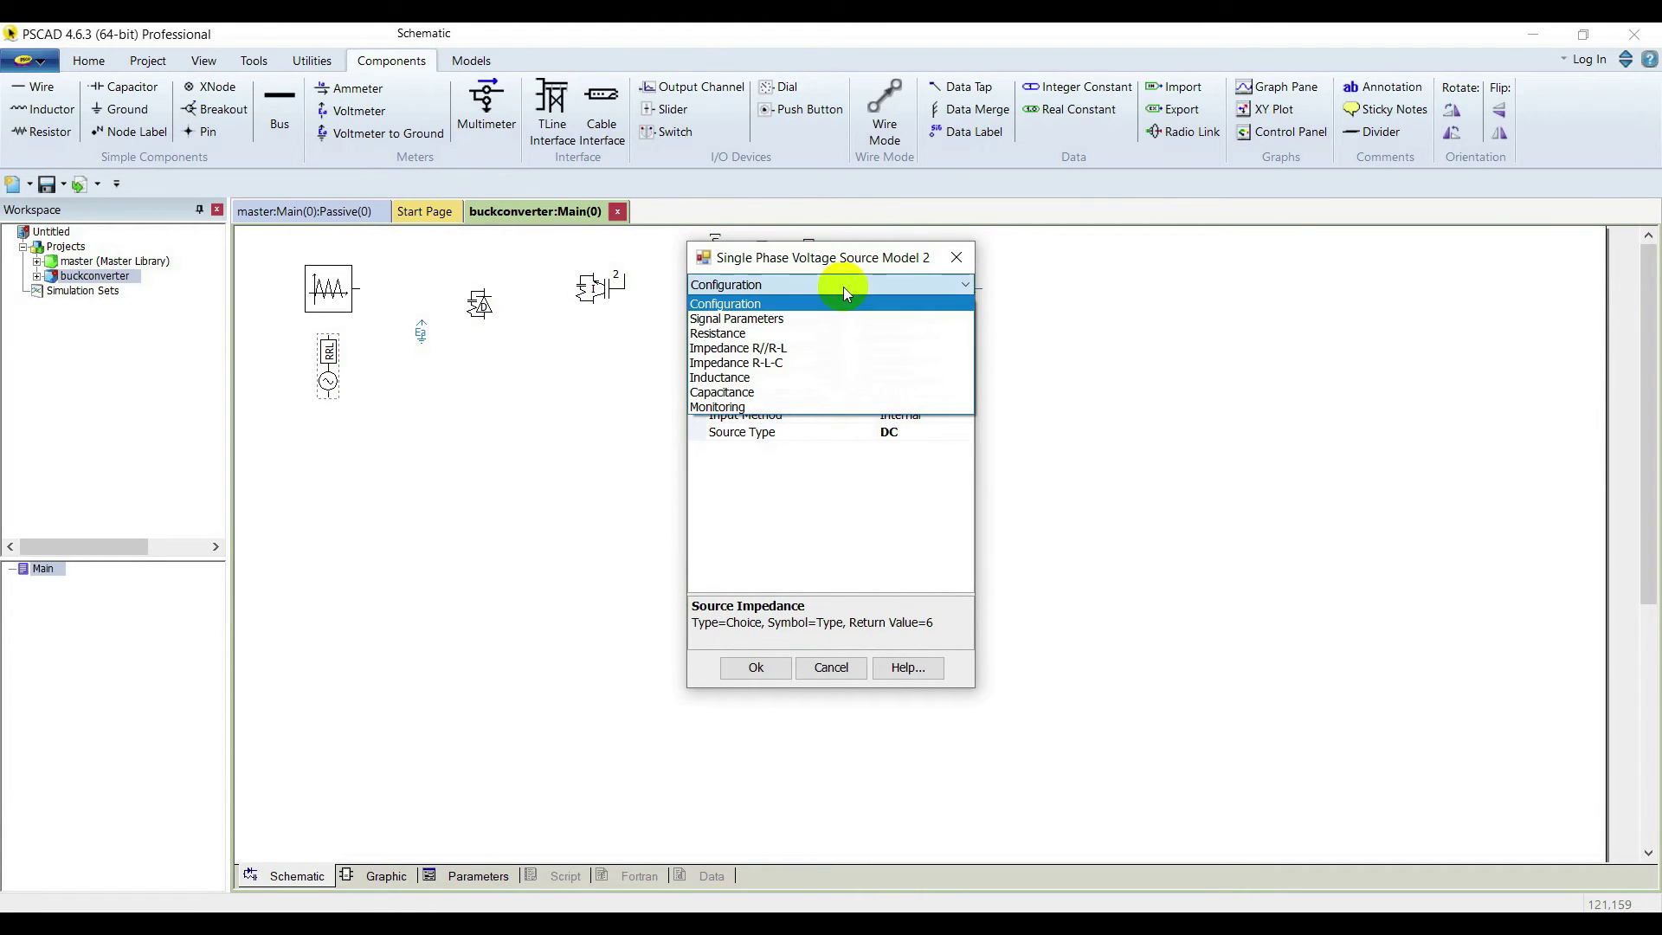
click(793, 319)
click(921, 346)
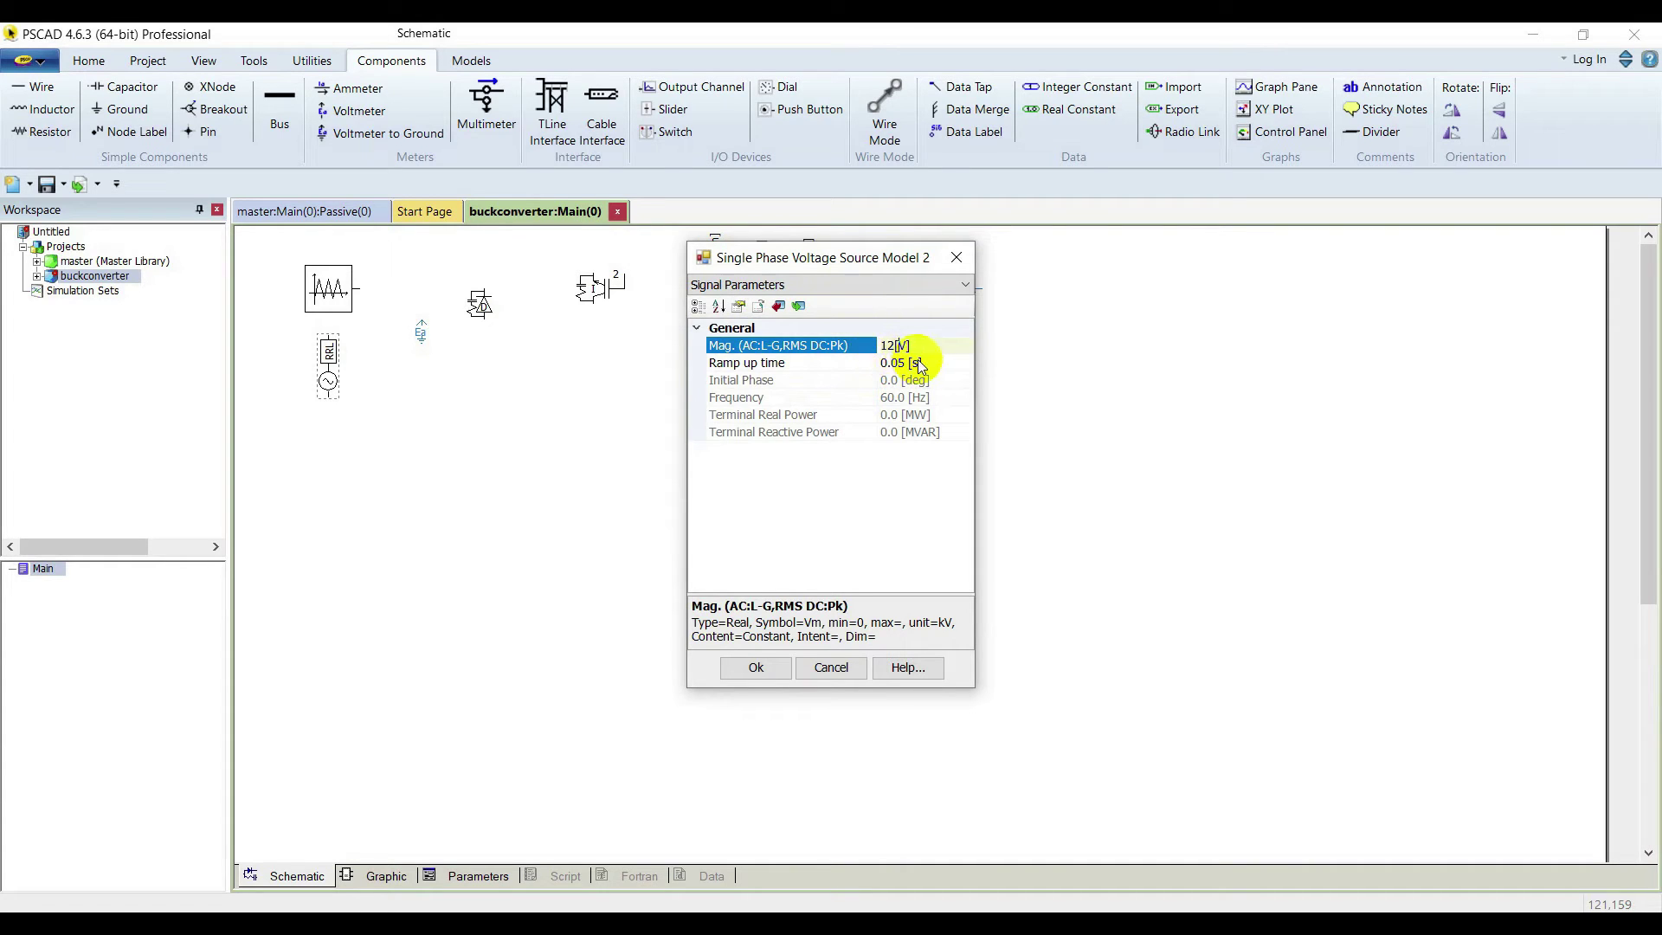
click(905, 363)
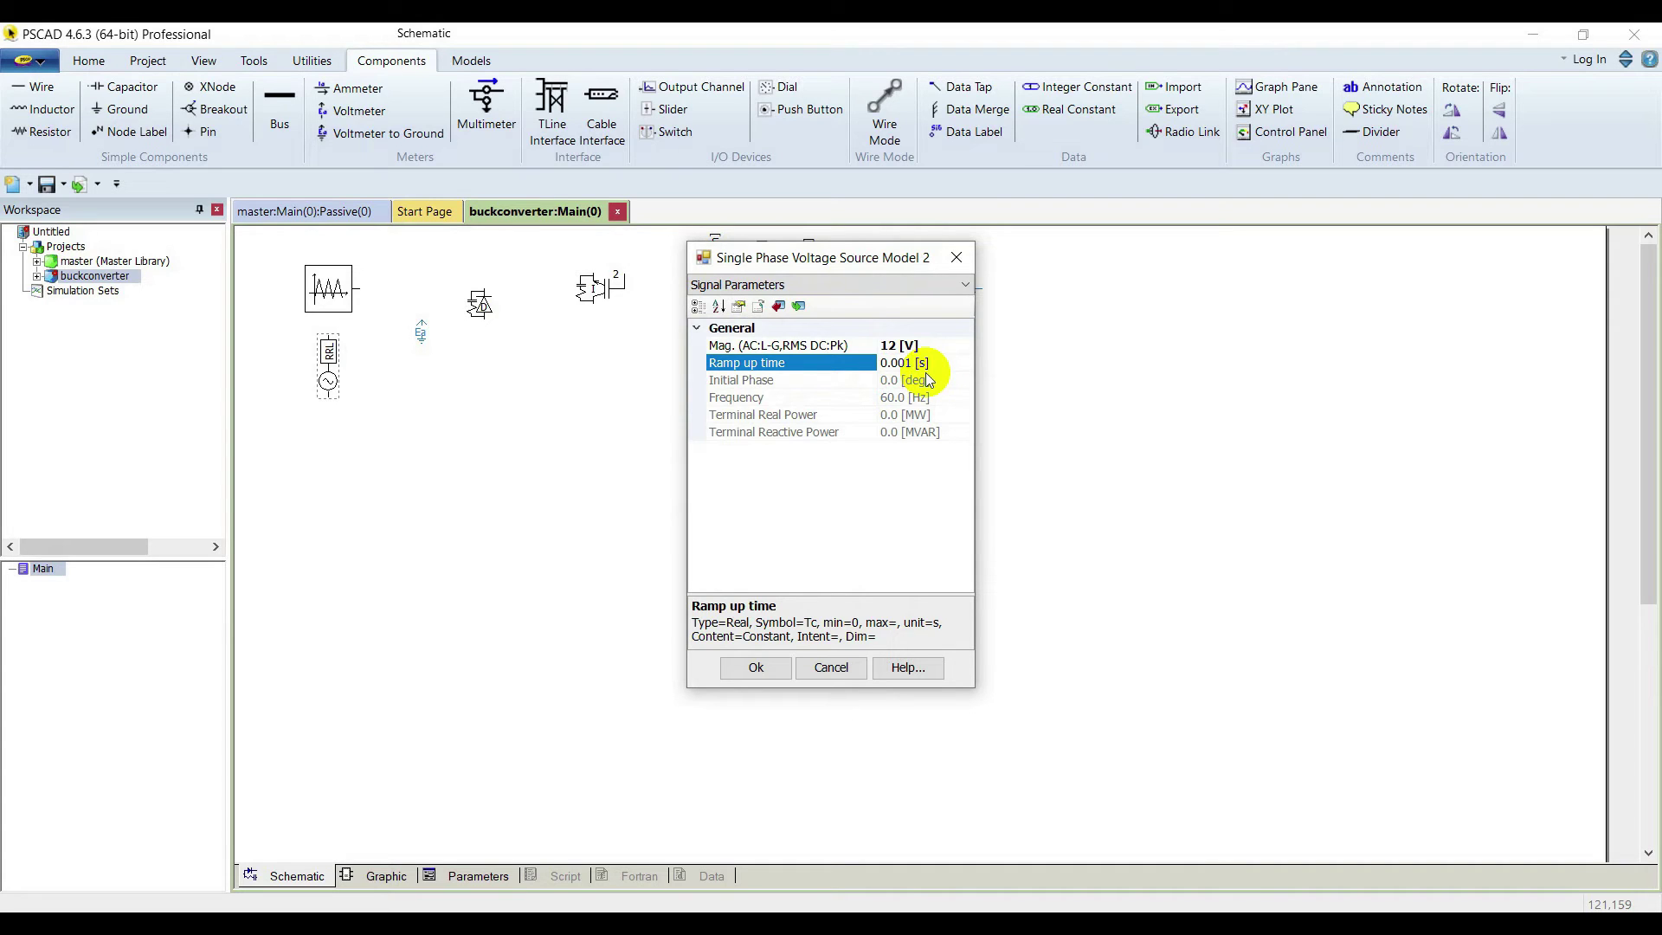
click(767, 667)
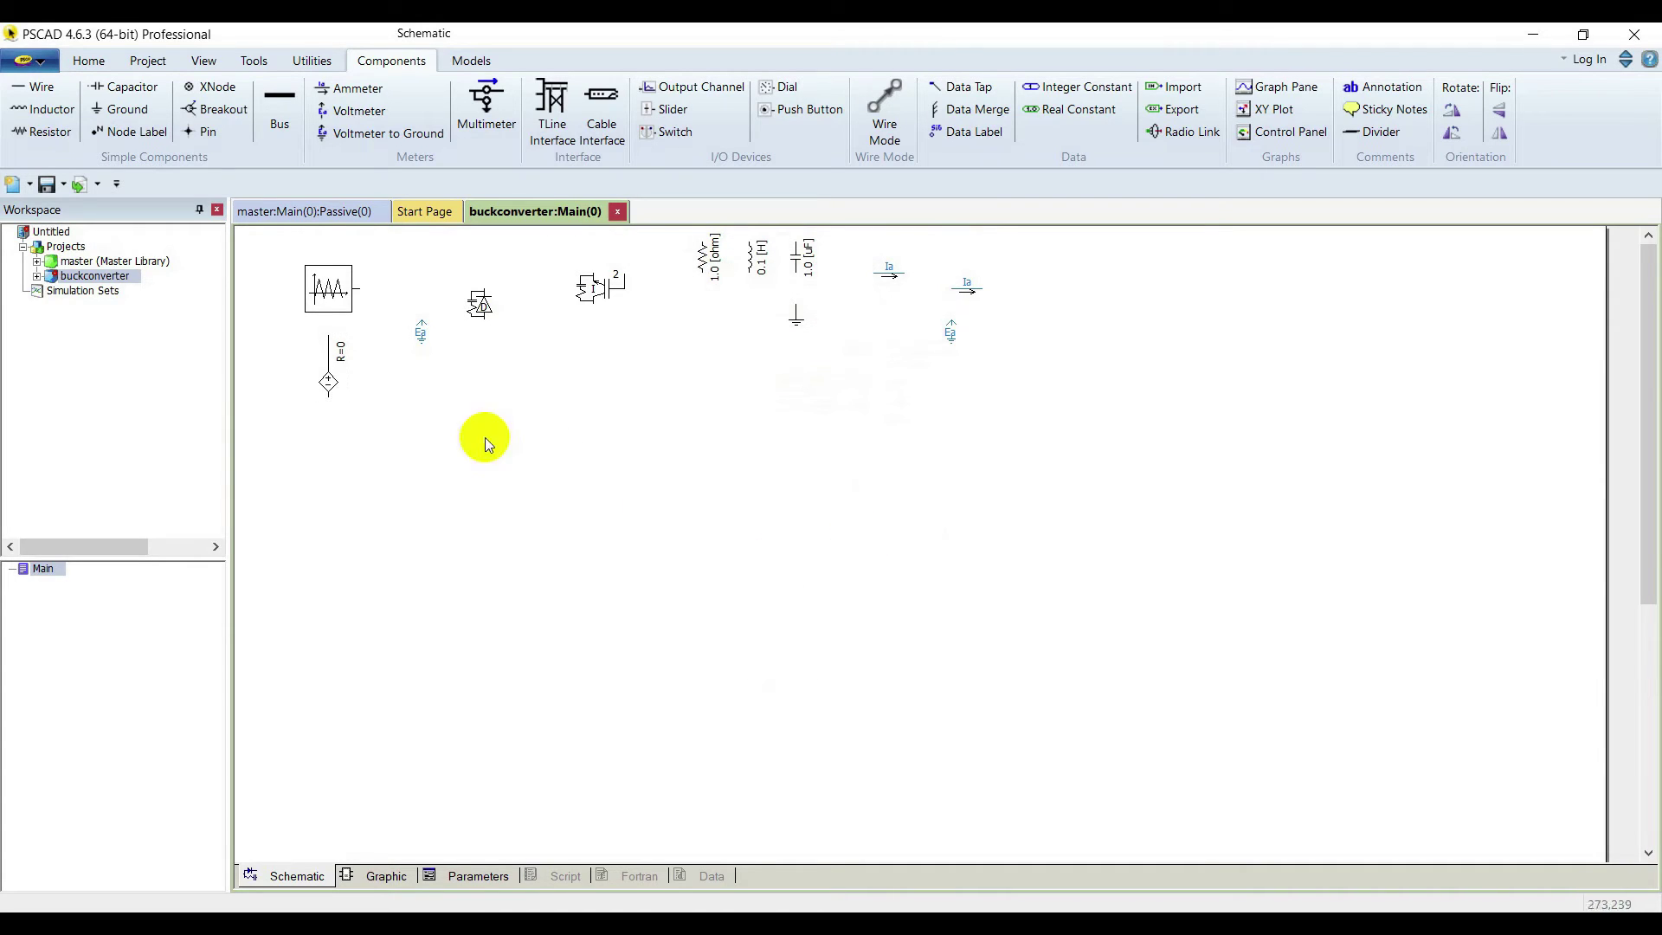
click(346, 367)
drag(346, 374, 422, 505)
- Inspect the IGBT switch's settings and close them unchanged
click(591, 291)
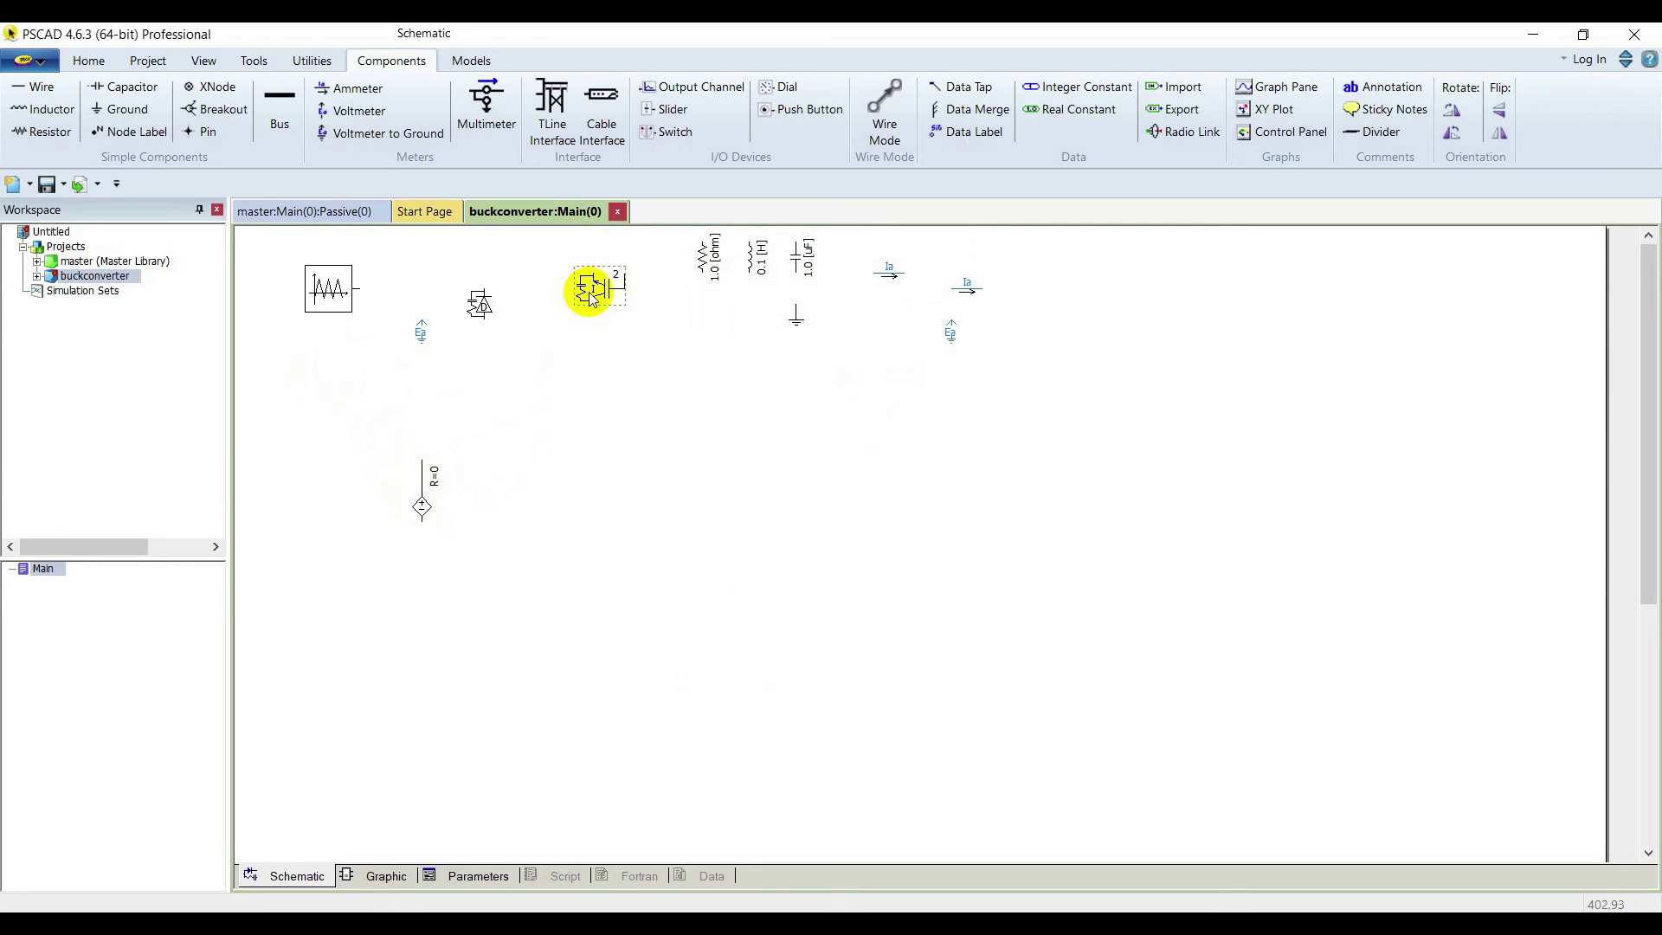
double_click(591, 293)
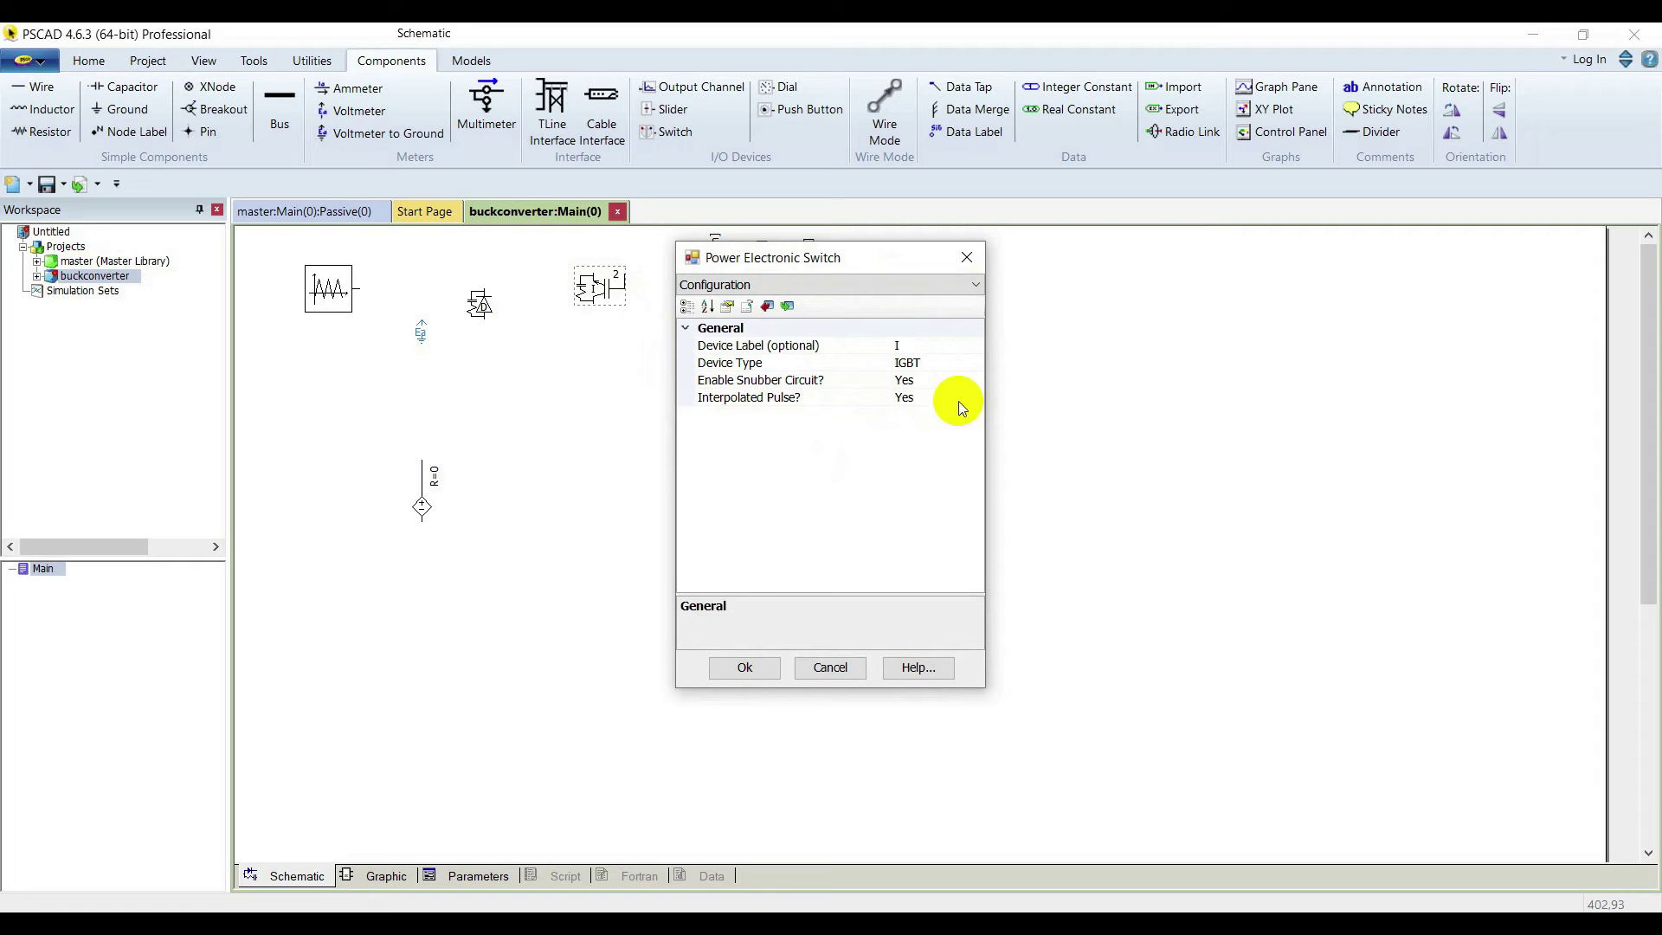
click(747, 665)
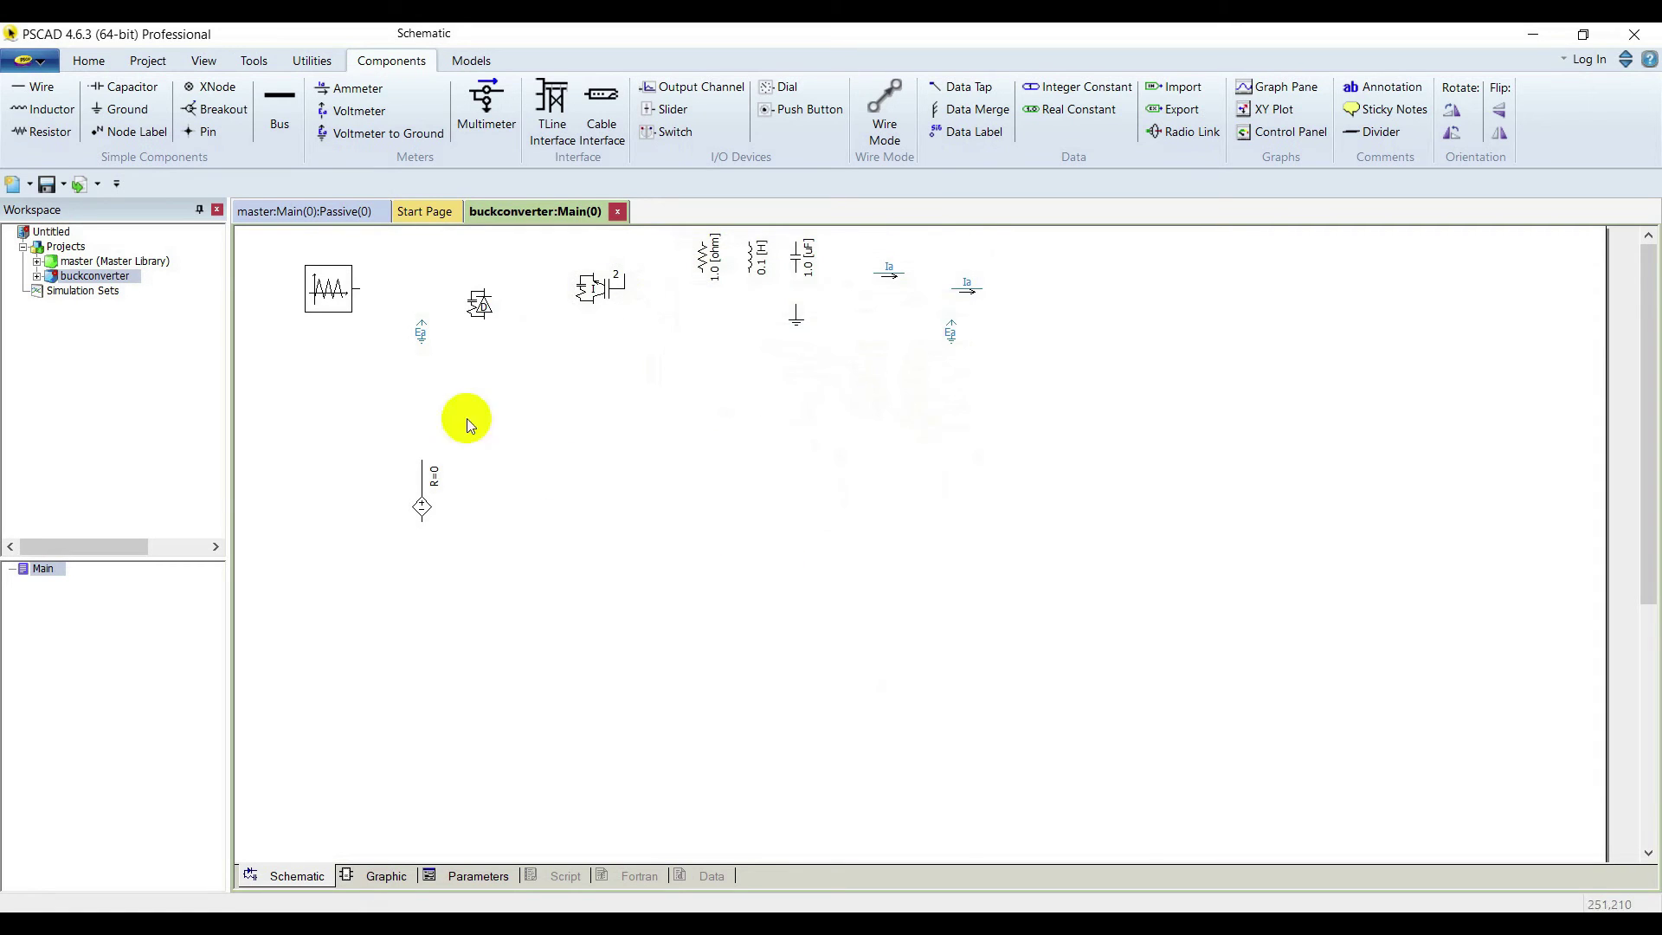
- Set the signal generator to a 50000 Hz pulse with 41.67% duty cycle
click(336, 310)
double_click(335, 295)
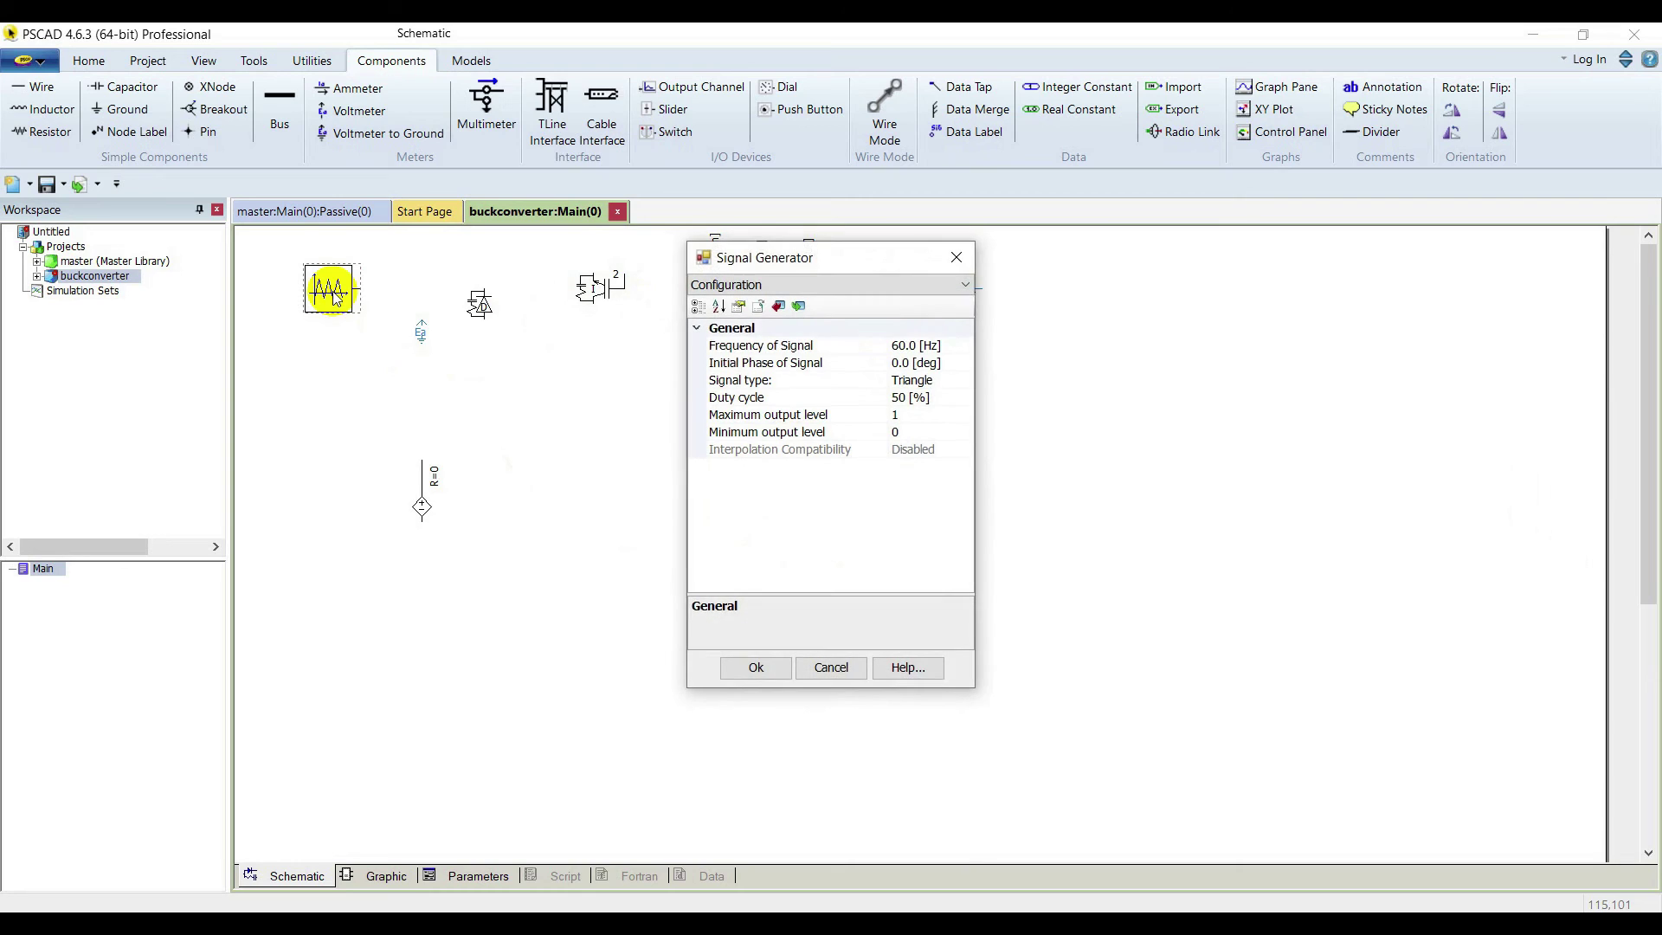
click(916, 347)
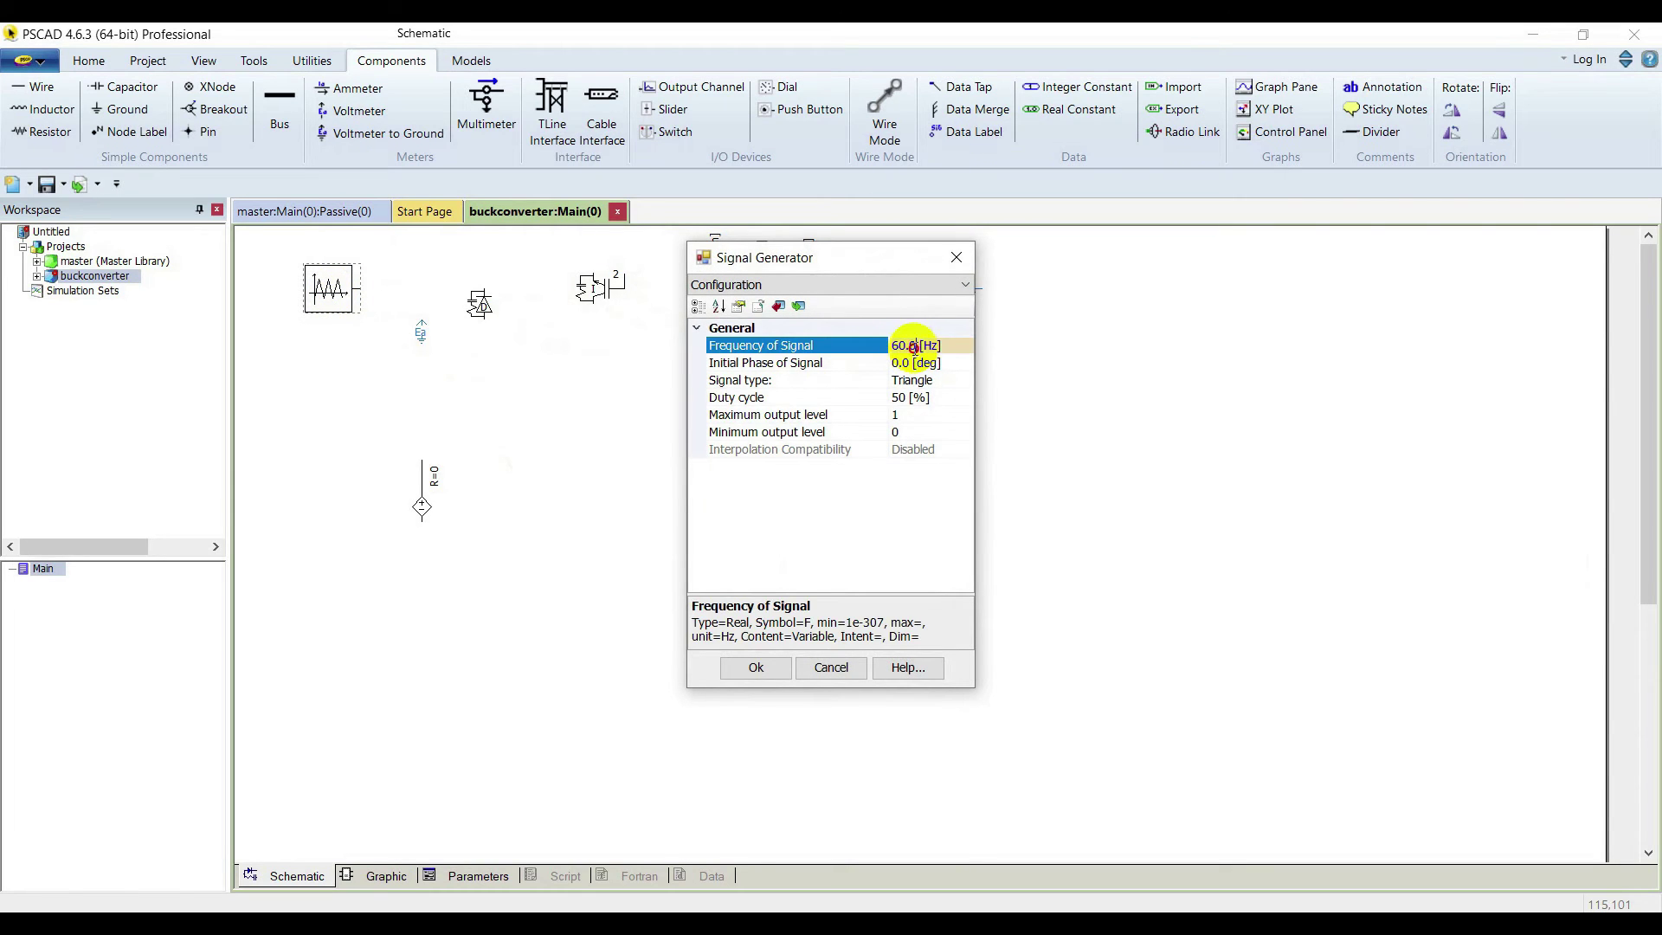
drag(913, 347, 848, 355)
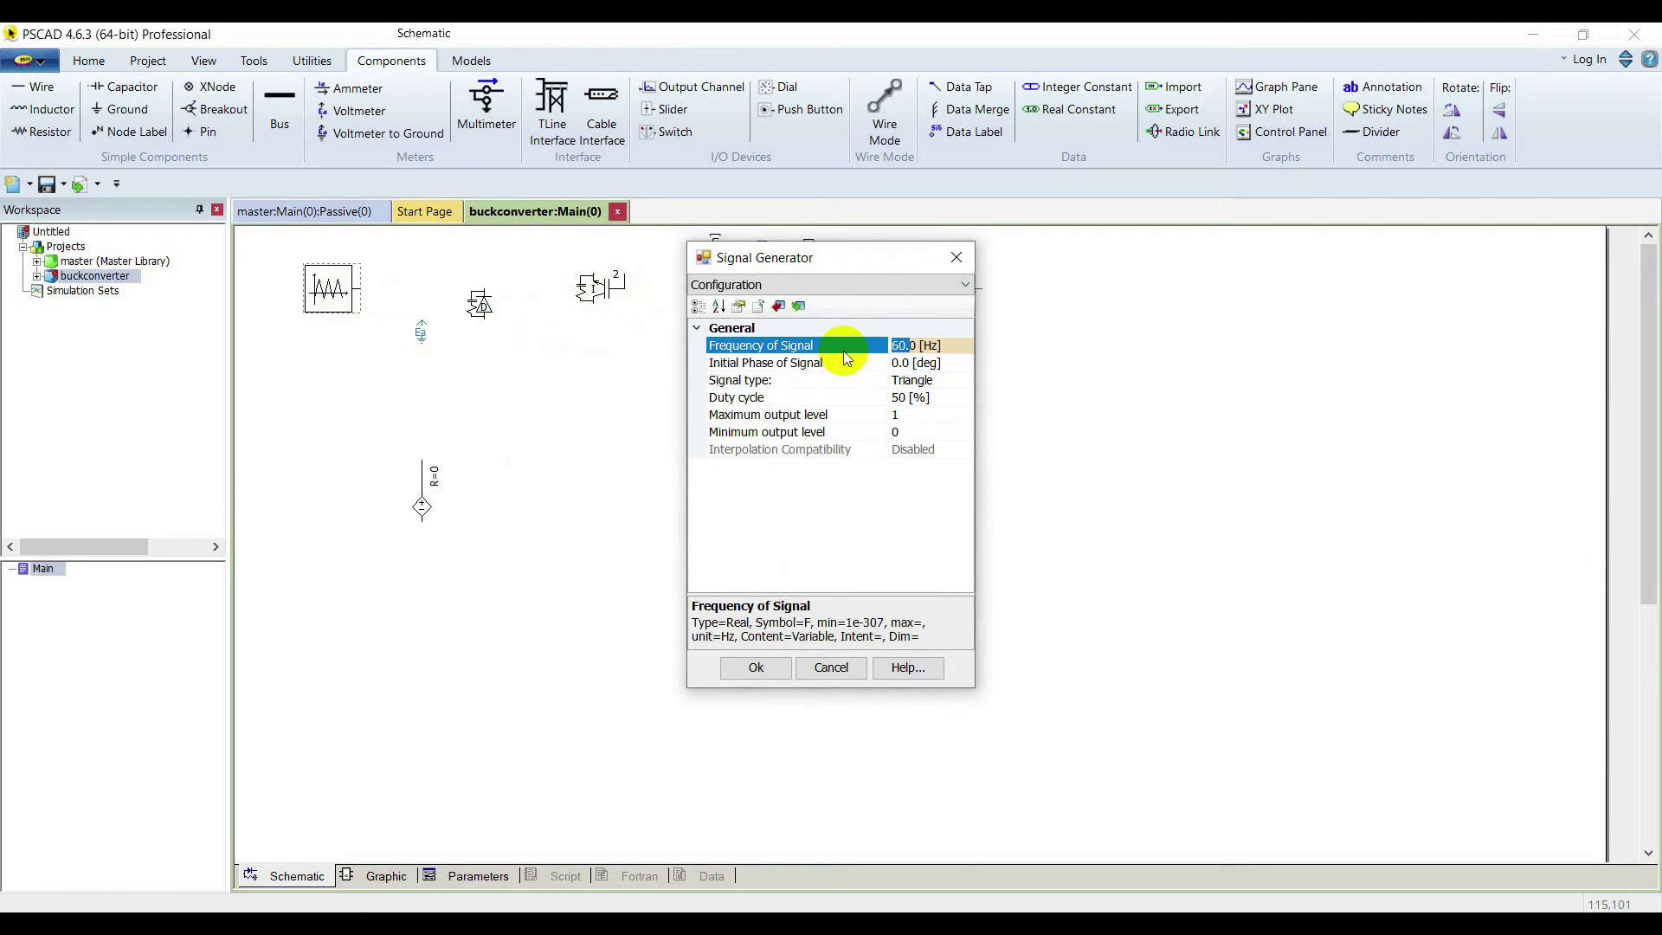
text(5000)
click(951, 382)
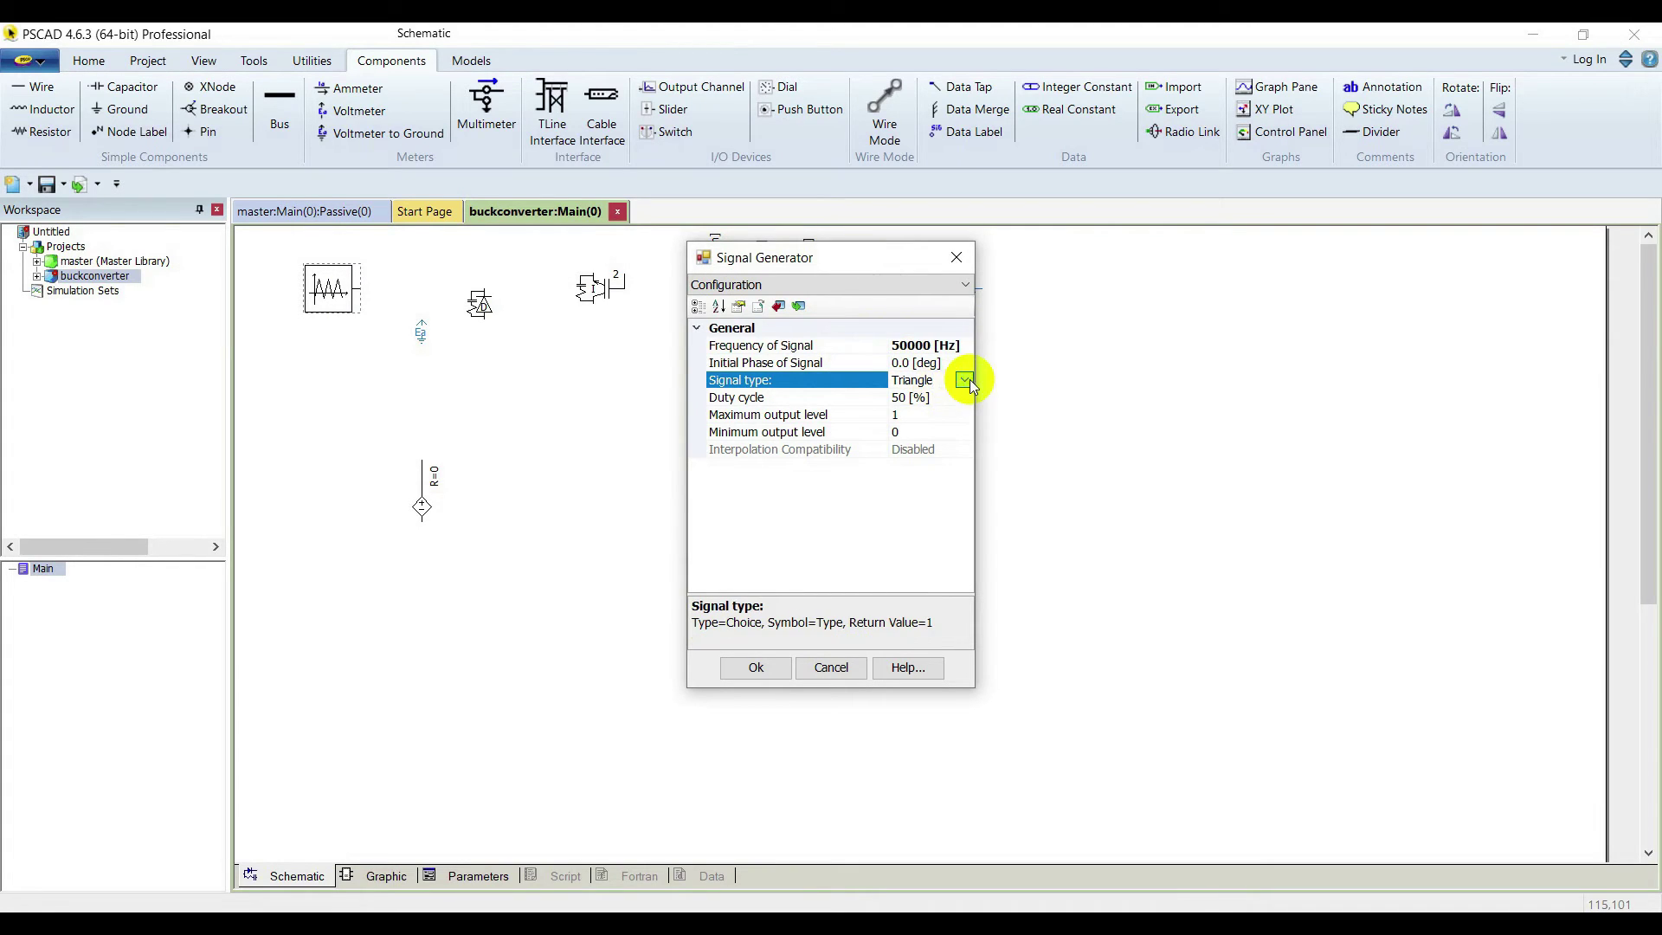
click(966, 381)
click(946, 419)
click(901, 398)
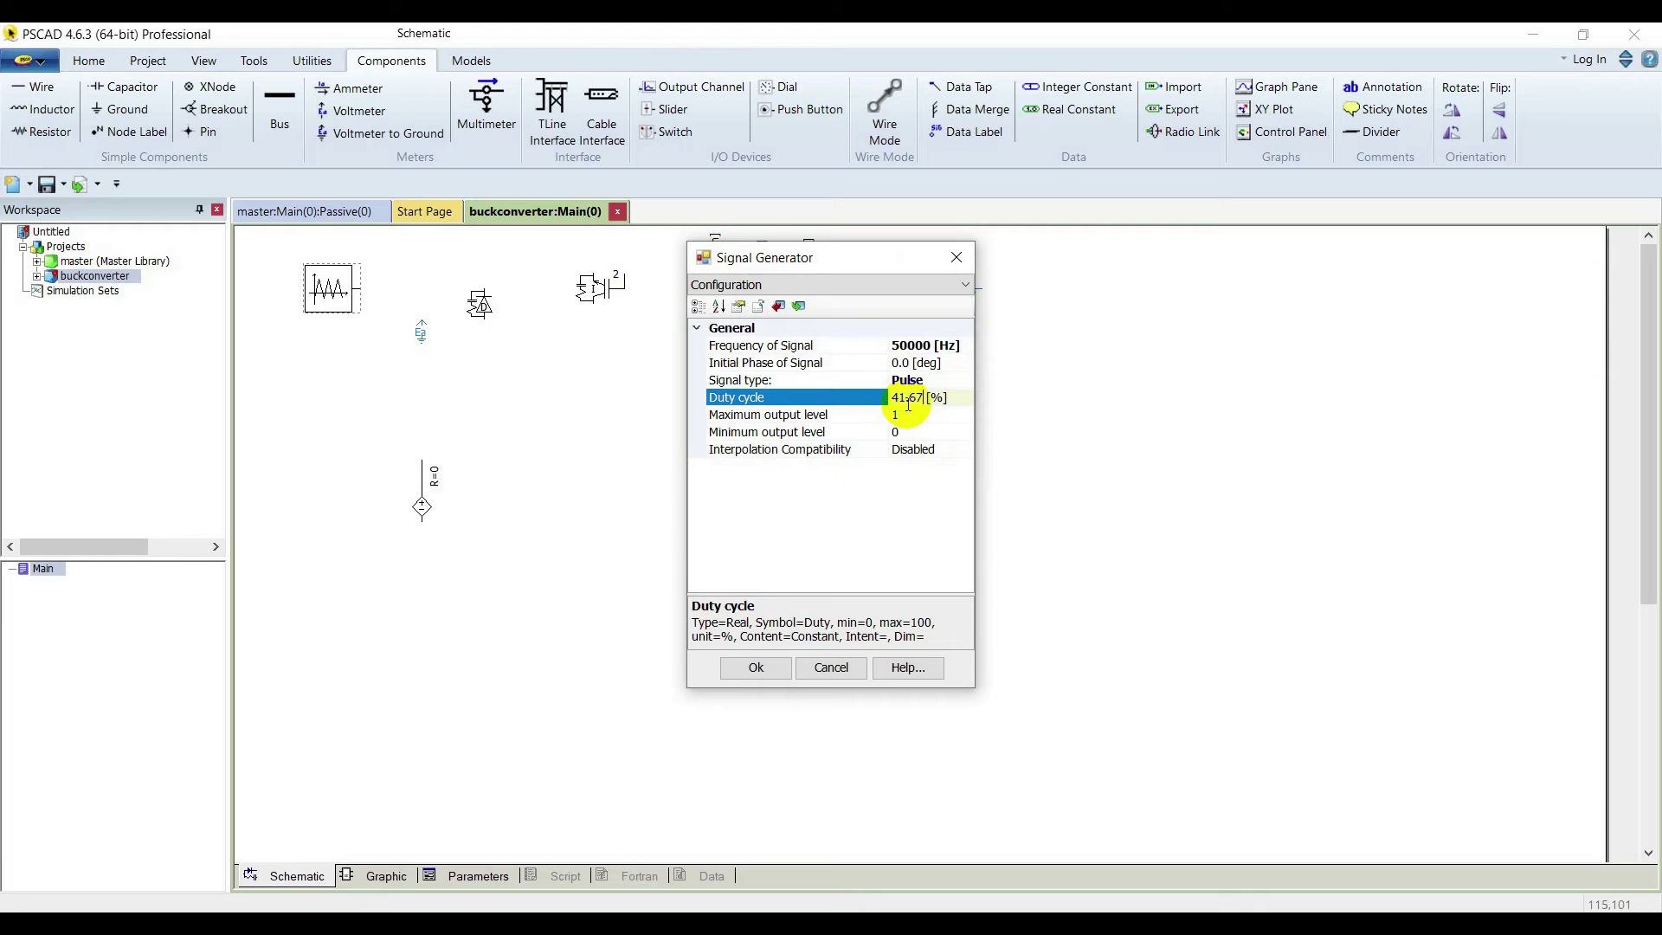
text(41.67)
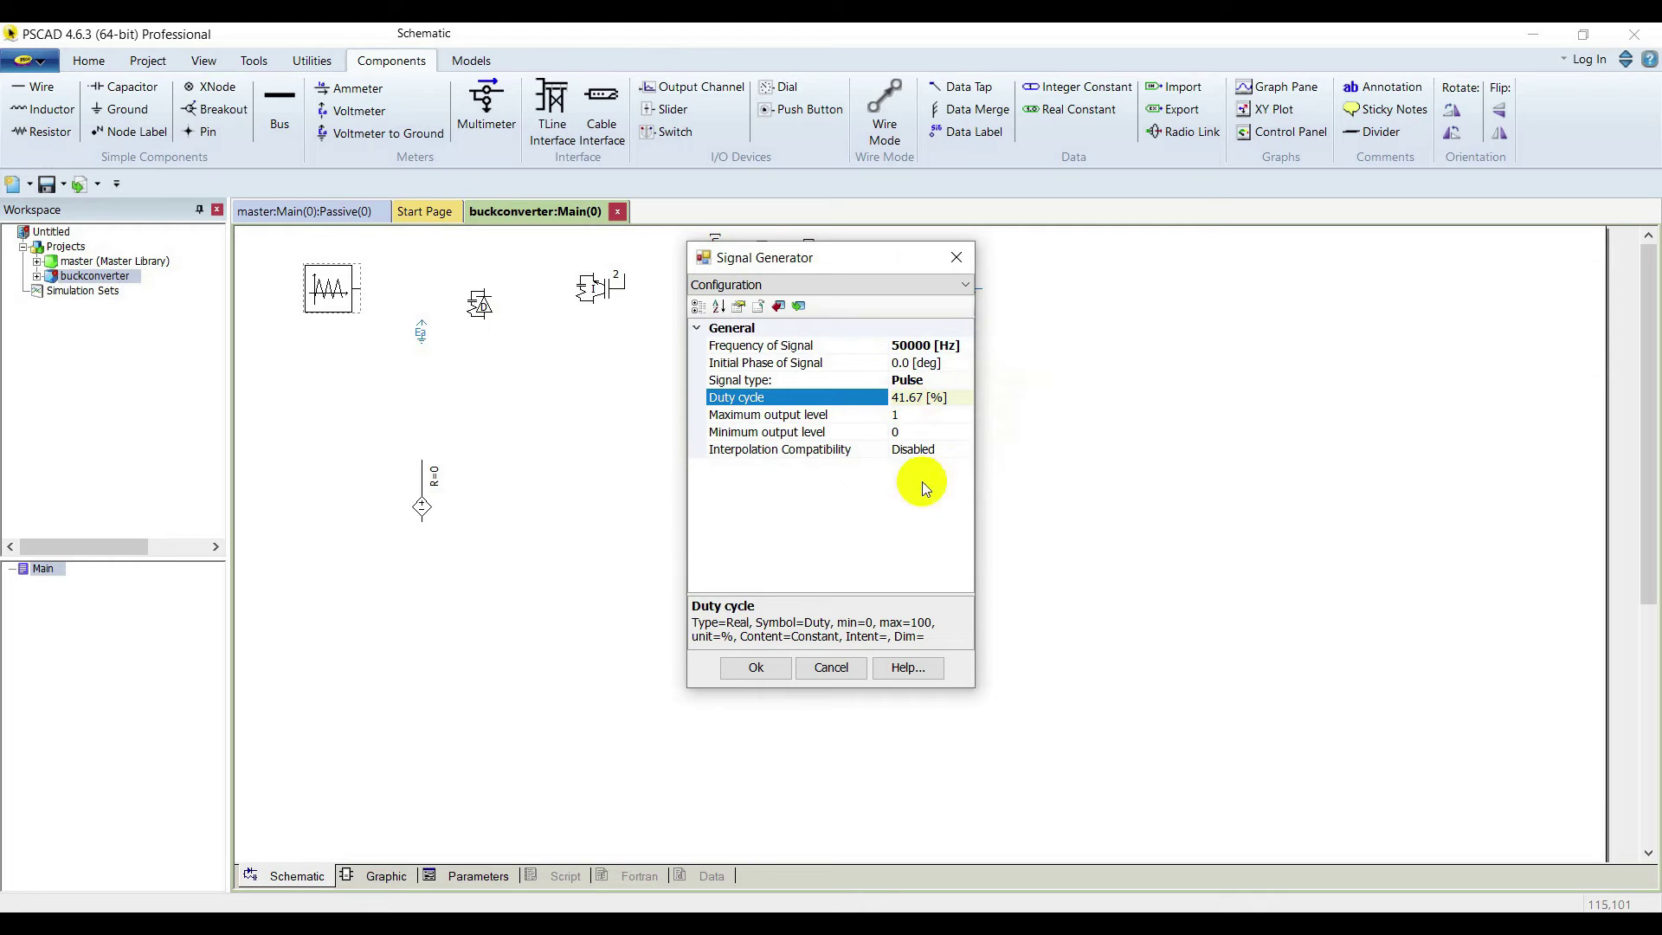
click(756, 667)
- Enable interpolation compatibility on the signal generator
double_click(346, 287)
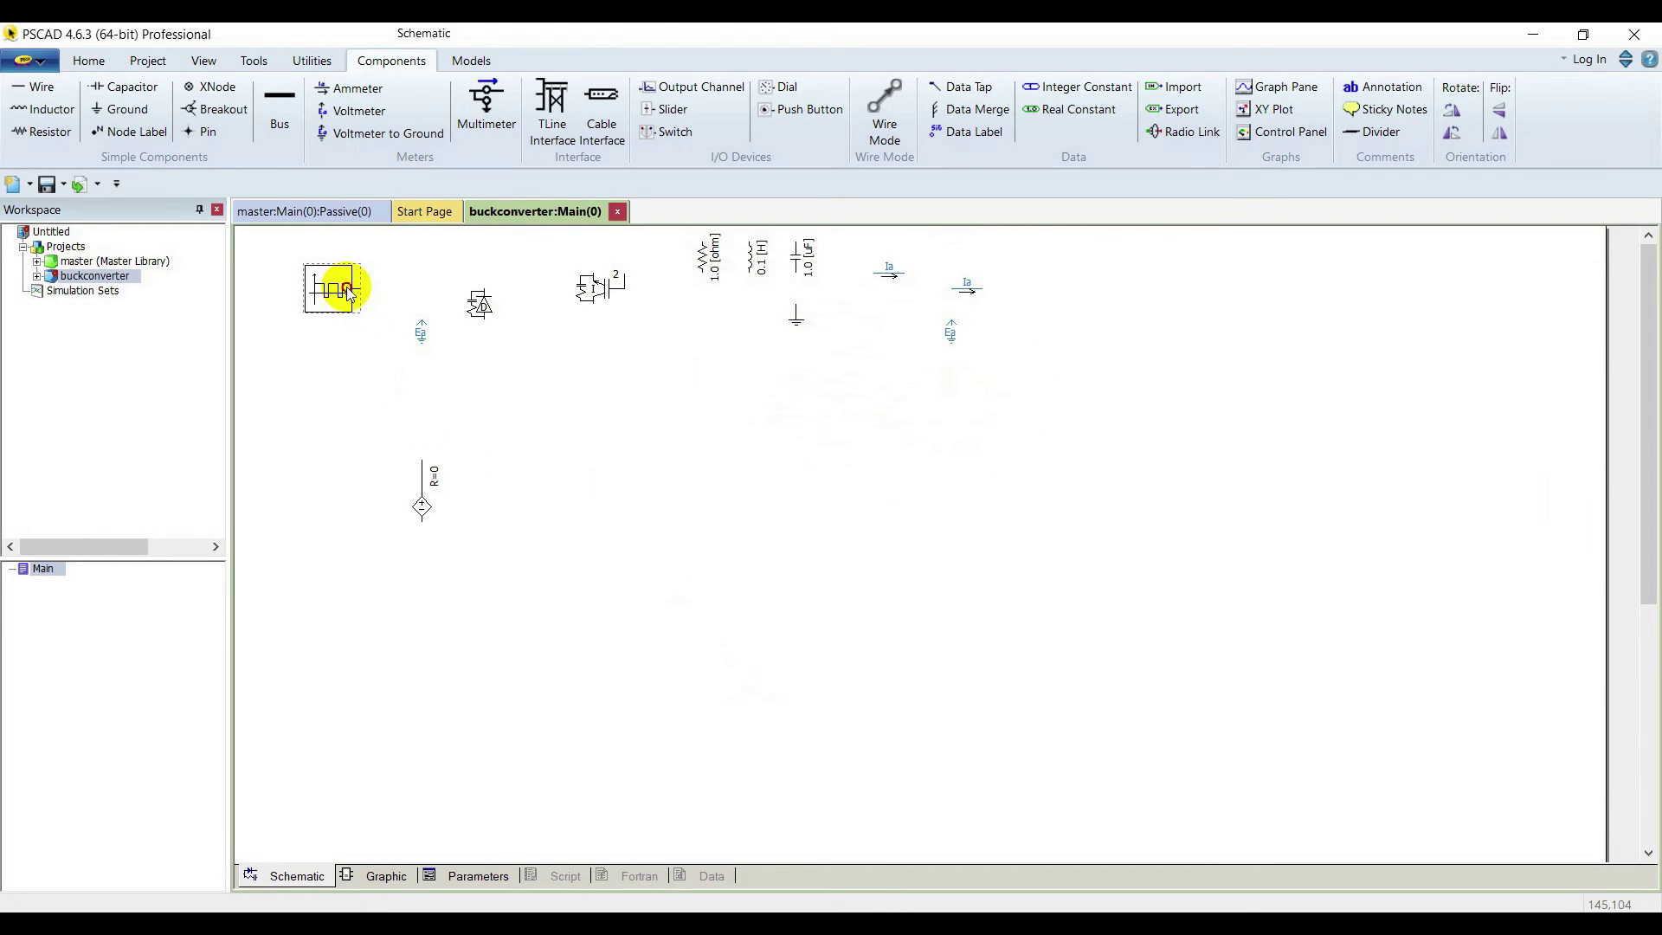
double_click(917, 449)
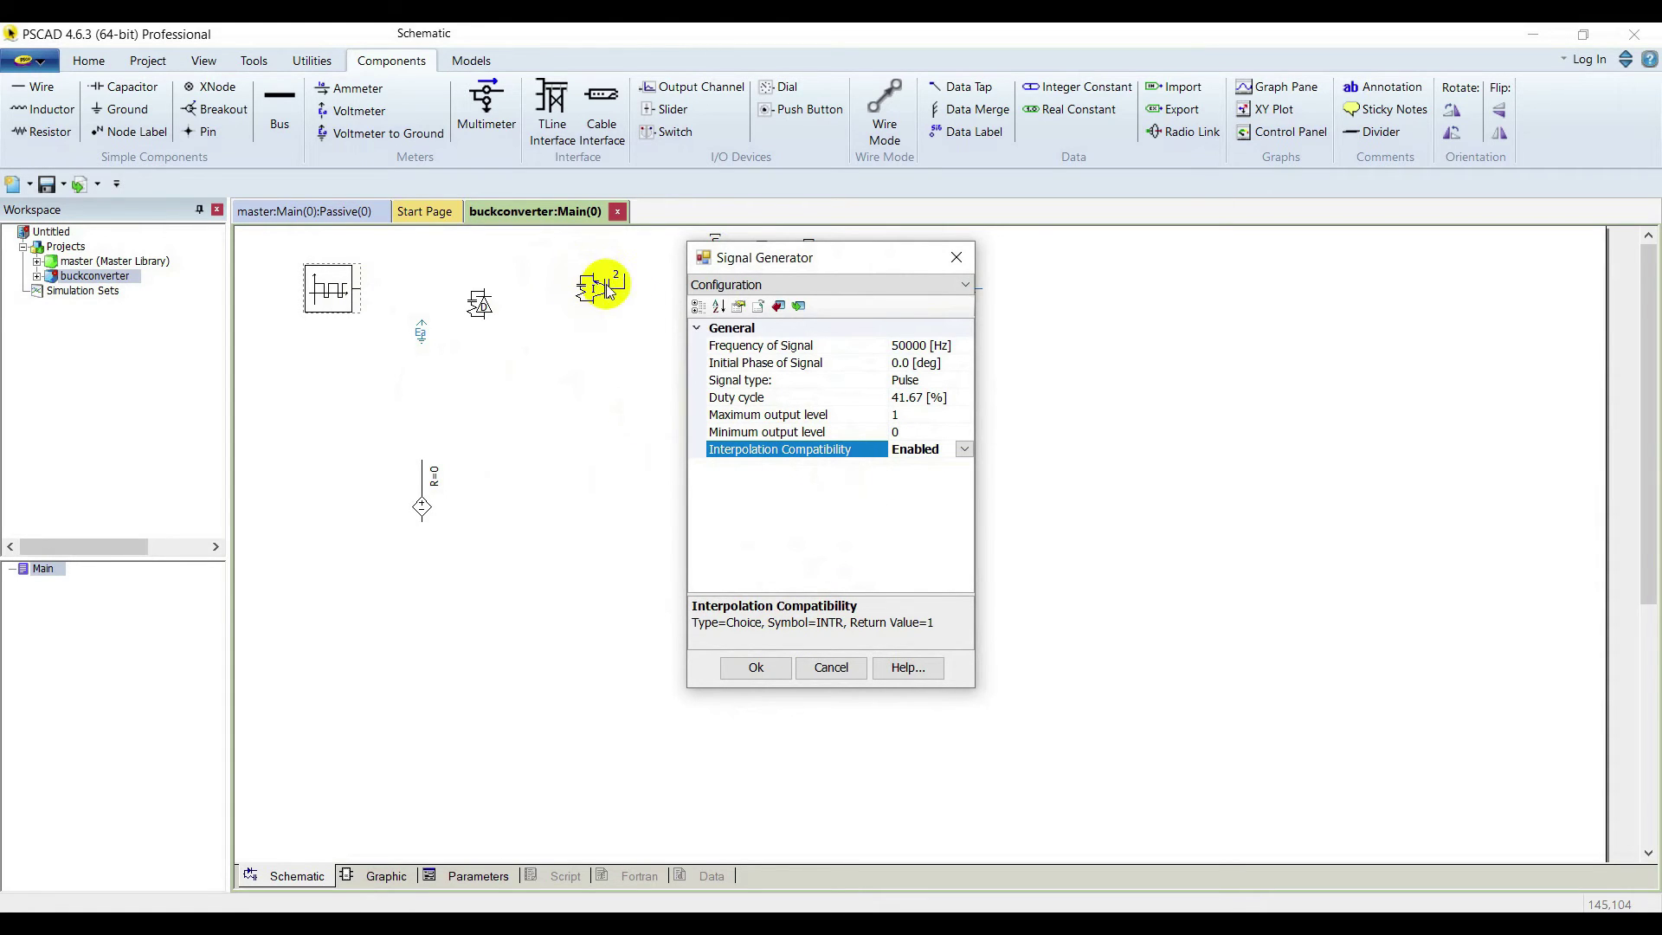
click(756, 667)
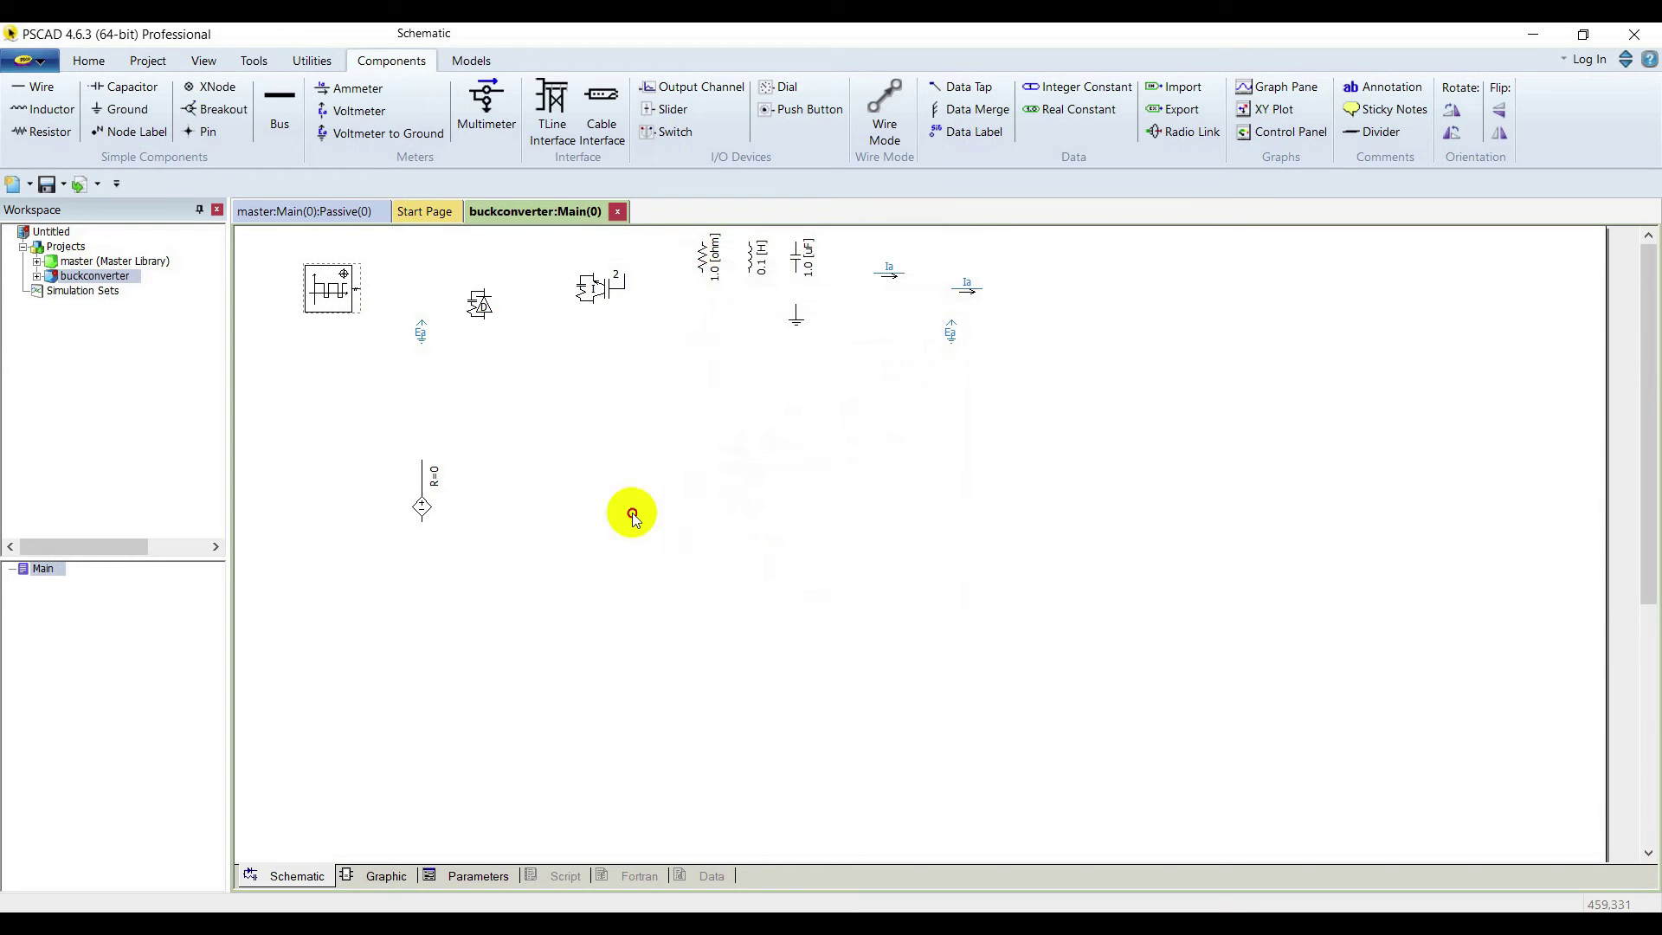
- Turn off the diode's snubber circuit
double_click(479, 304)
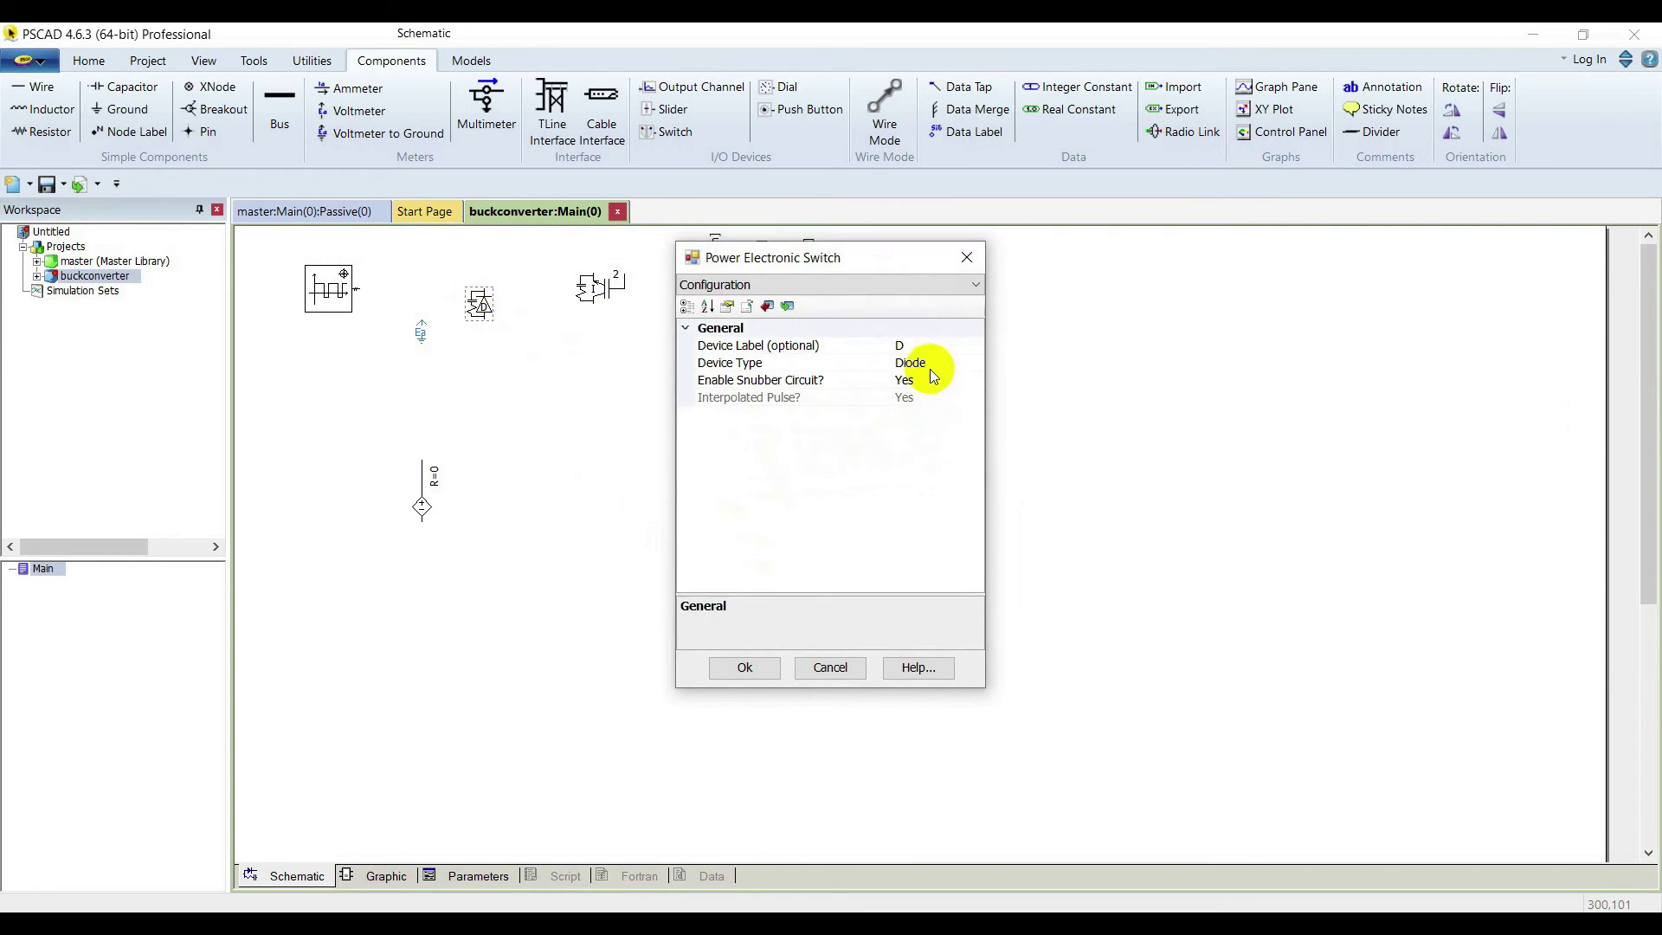
double_click(927, 381)
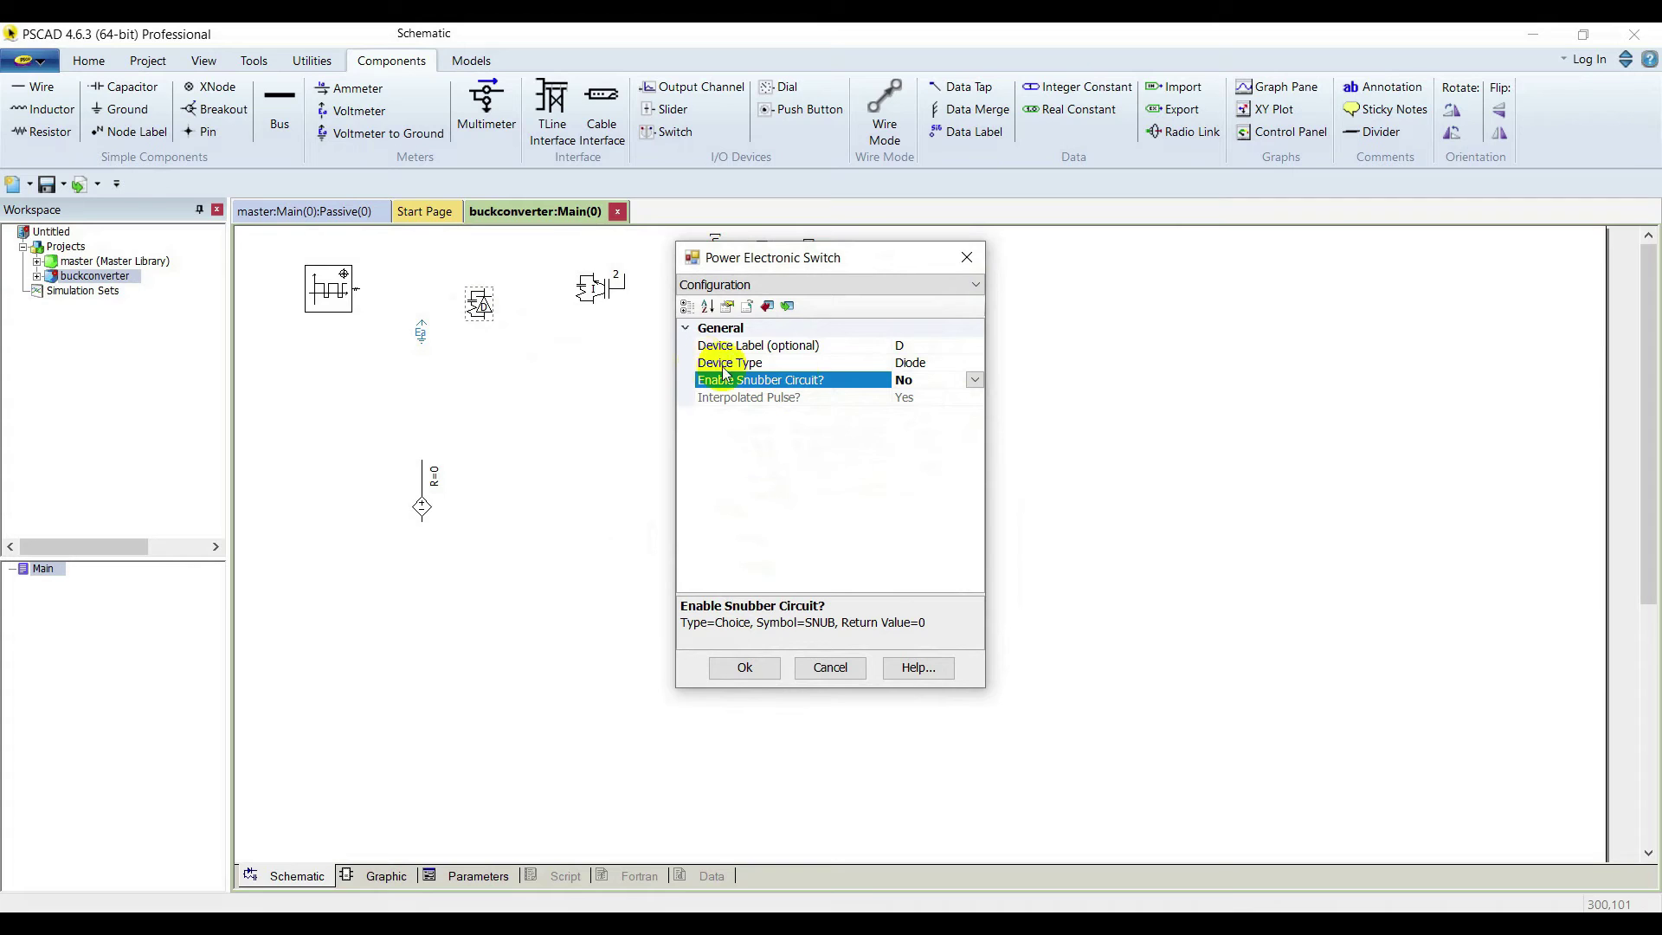
click(755, 667)
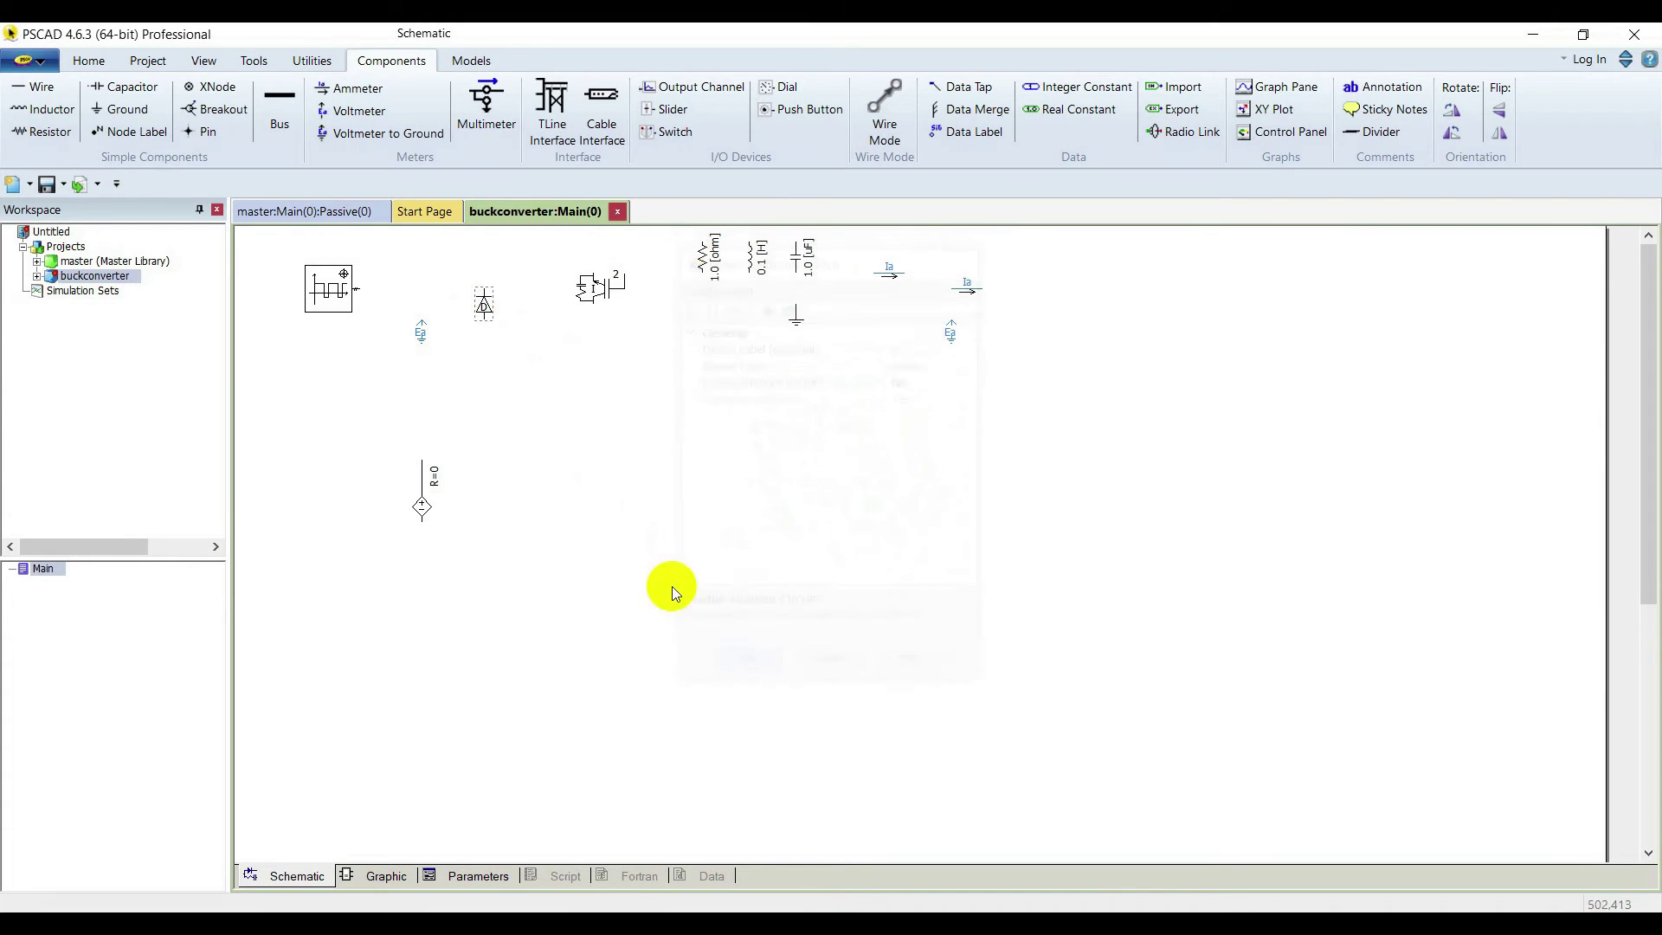
- Change the resistor's resistance to 5 ohm
click(706, 261)
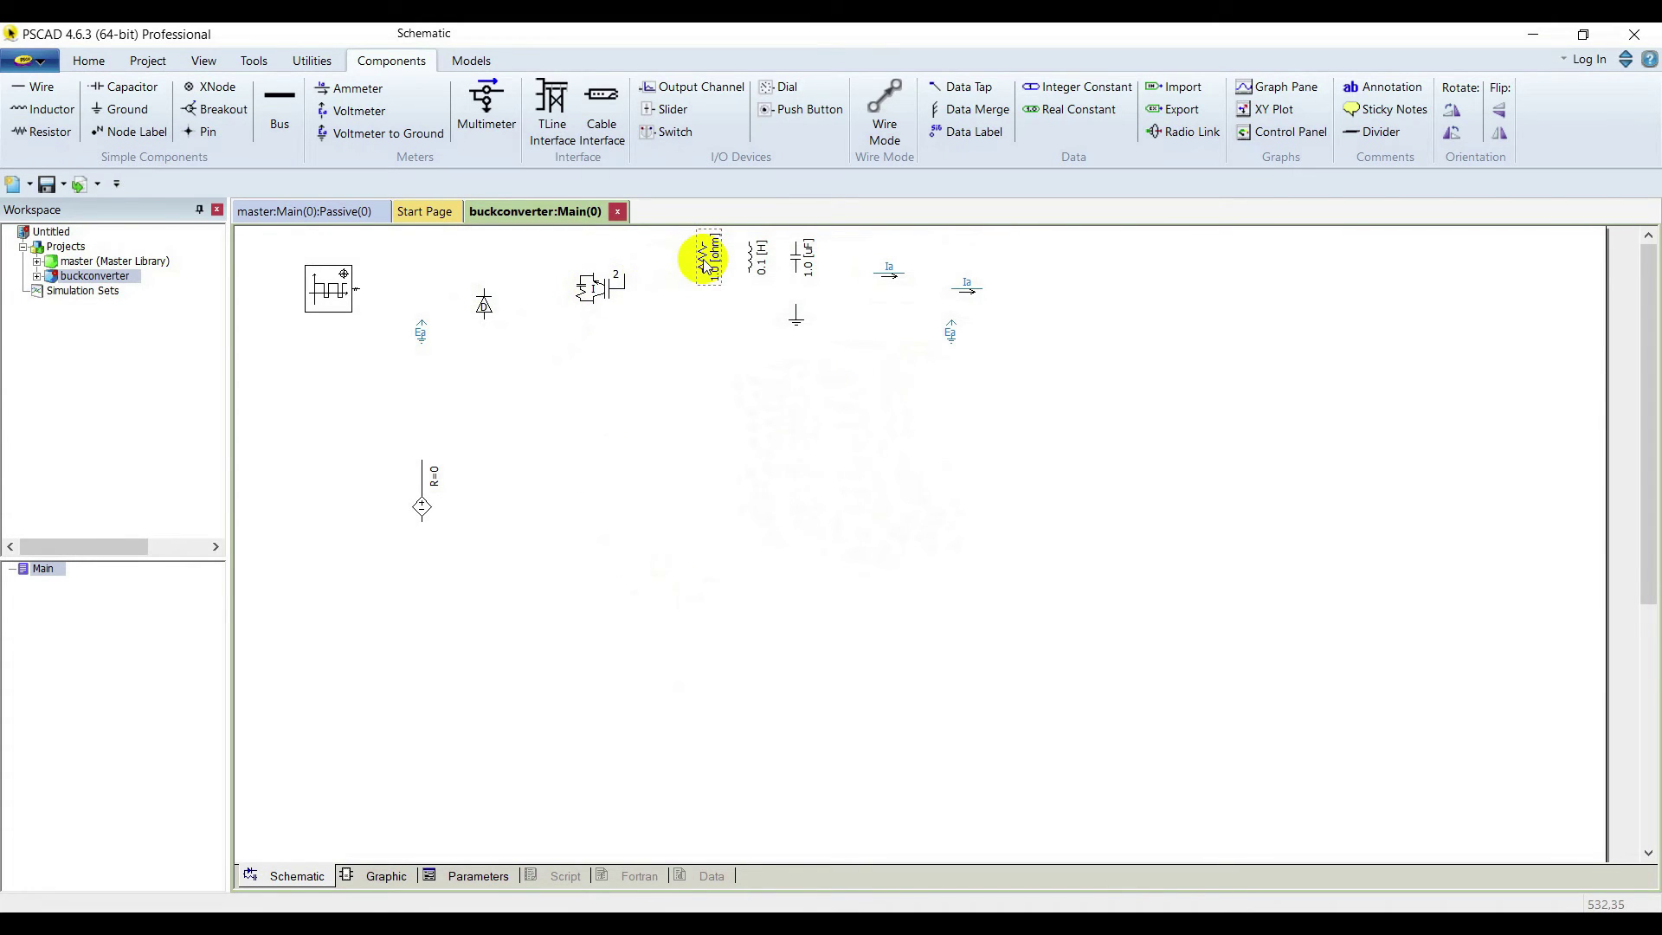
double_click(706, 262)
click(901, 346)
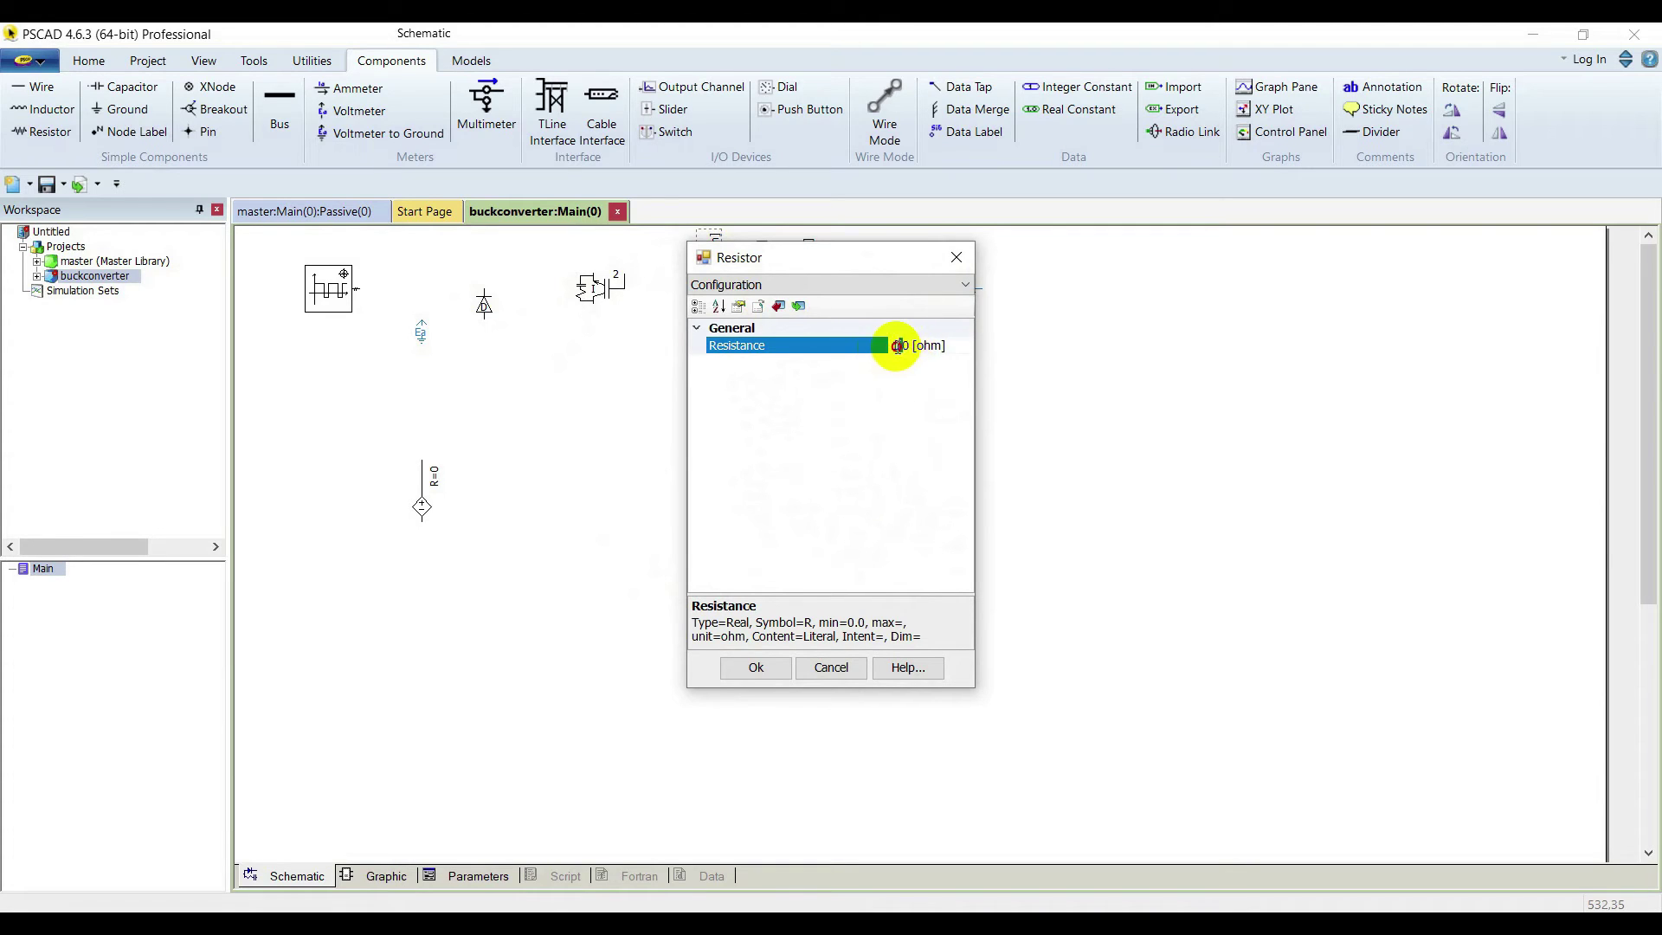
drag(898, 345, 873, 351)
key(BackSpace)
key(Return)
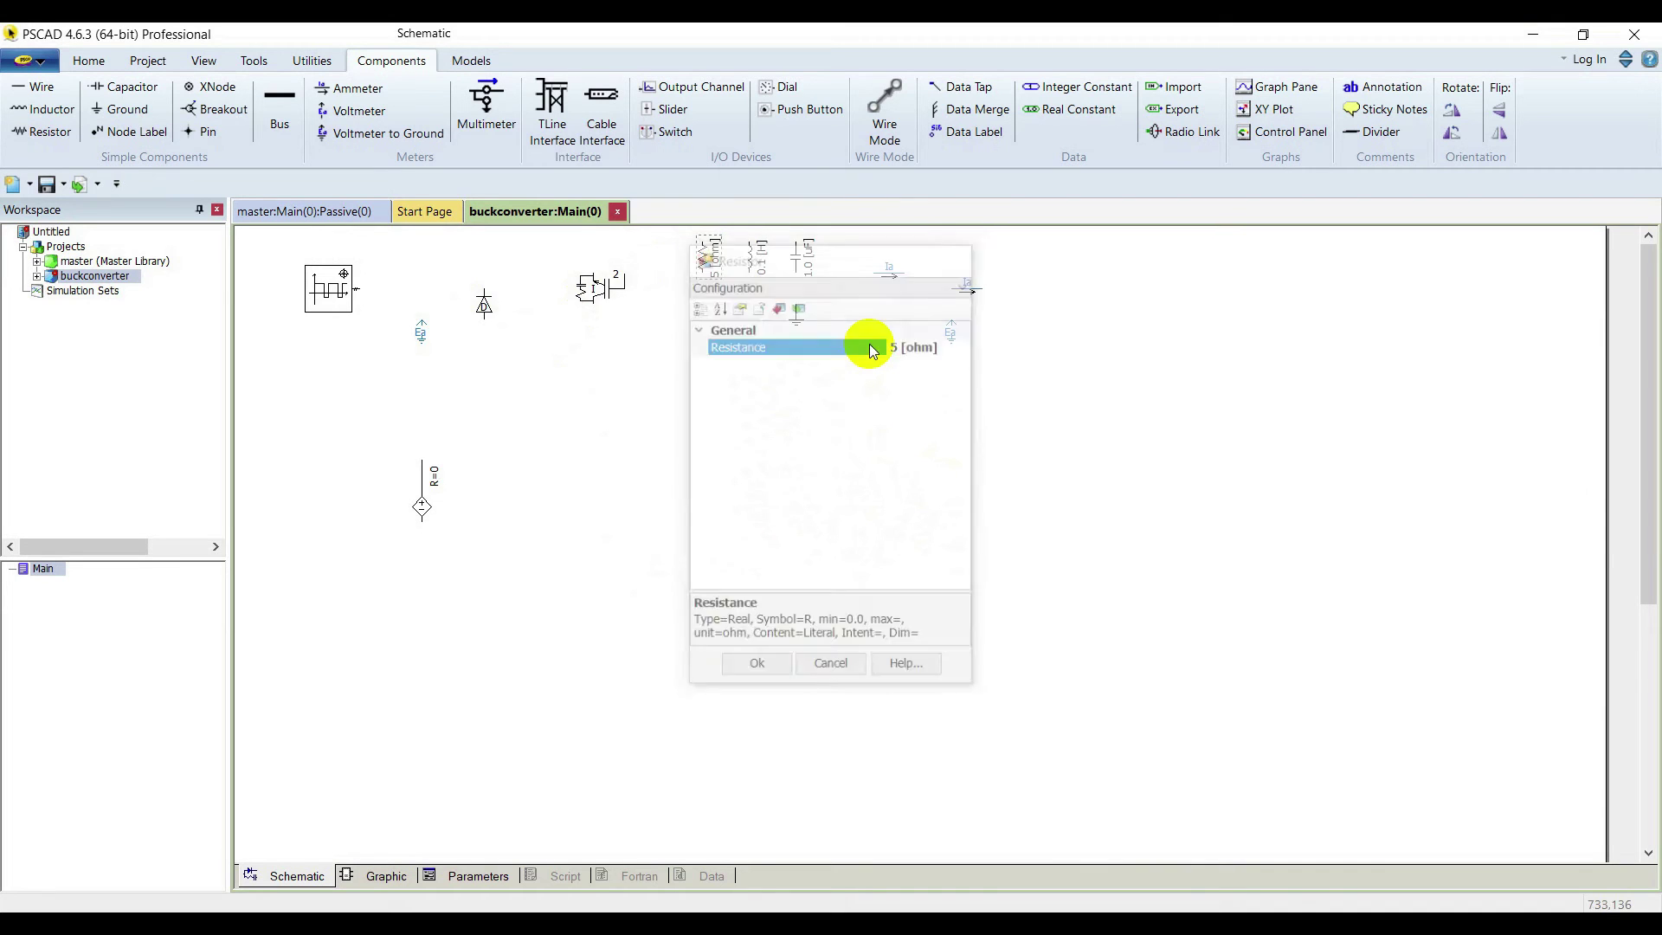
- Set the inductor to 29.17 mH
double_click(759, 258)
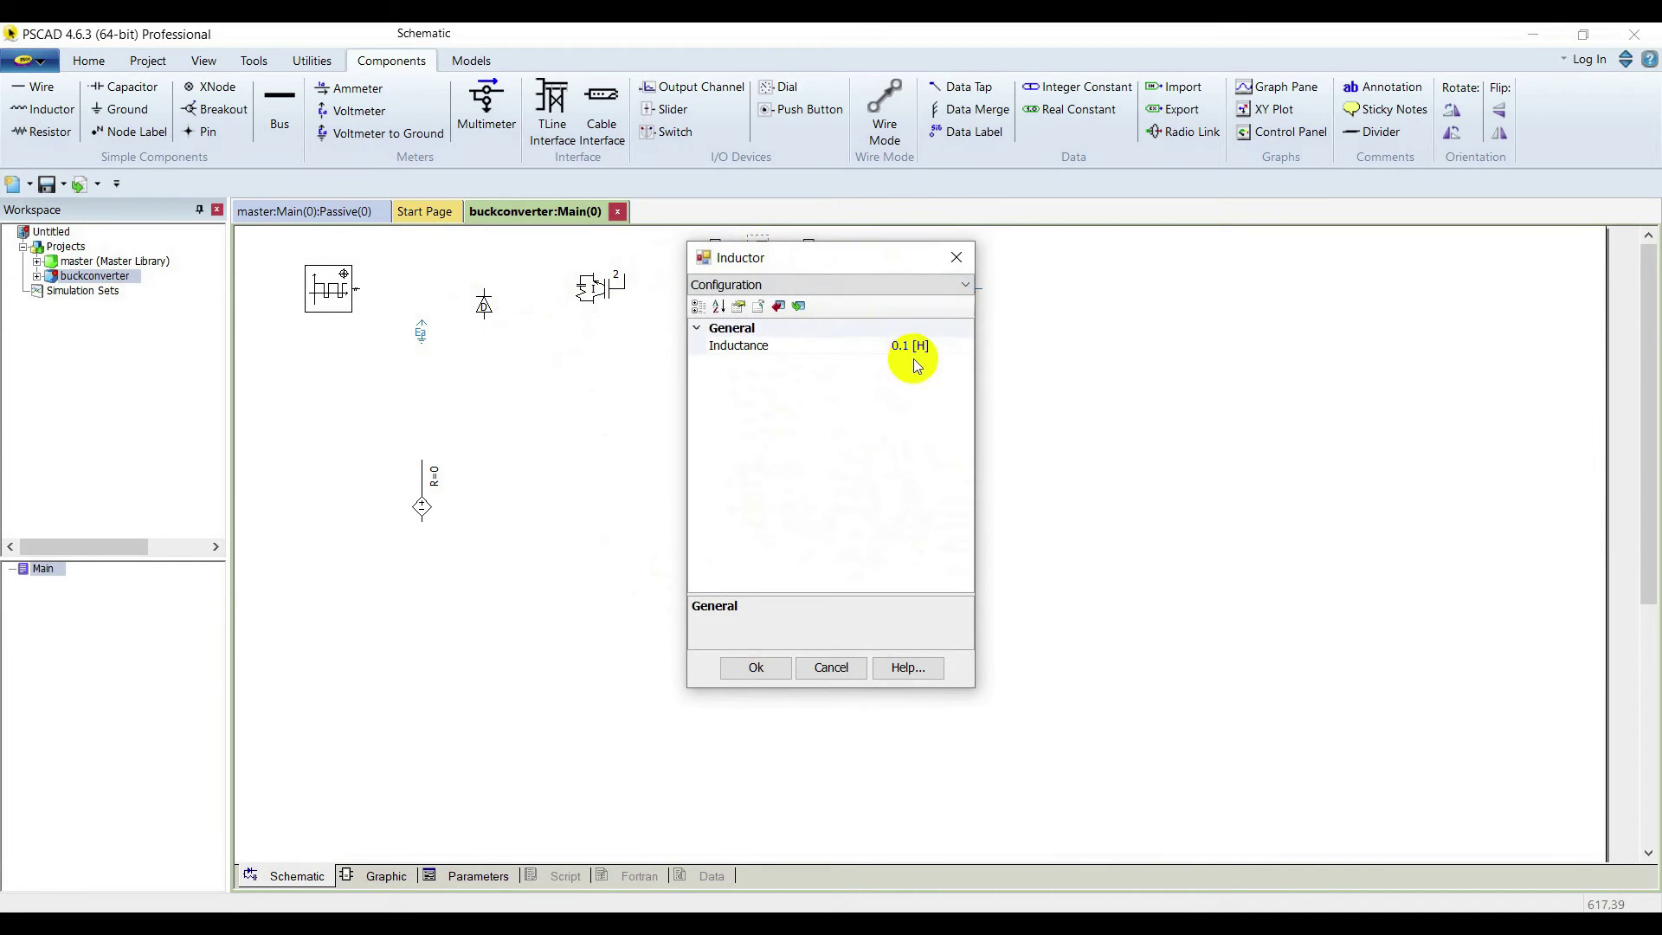
click(909, 347)
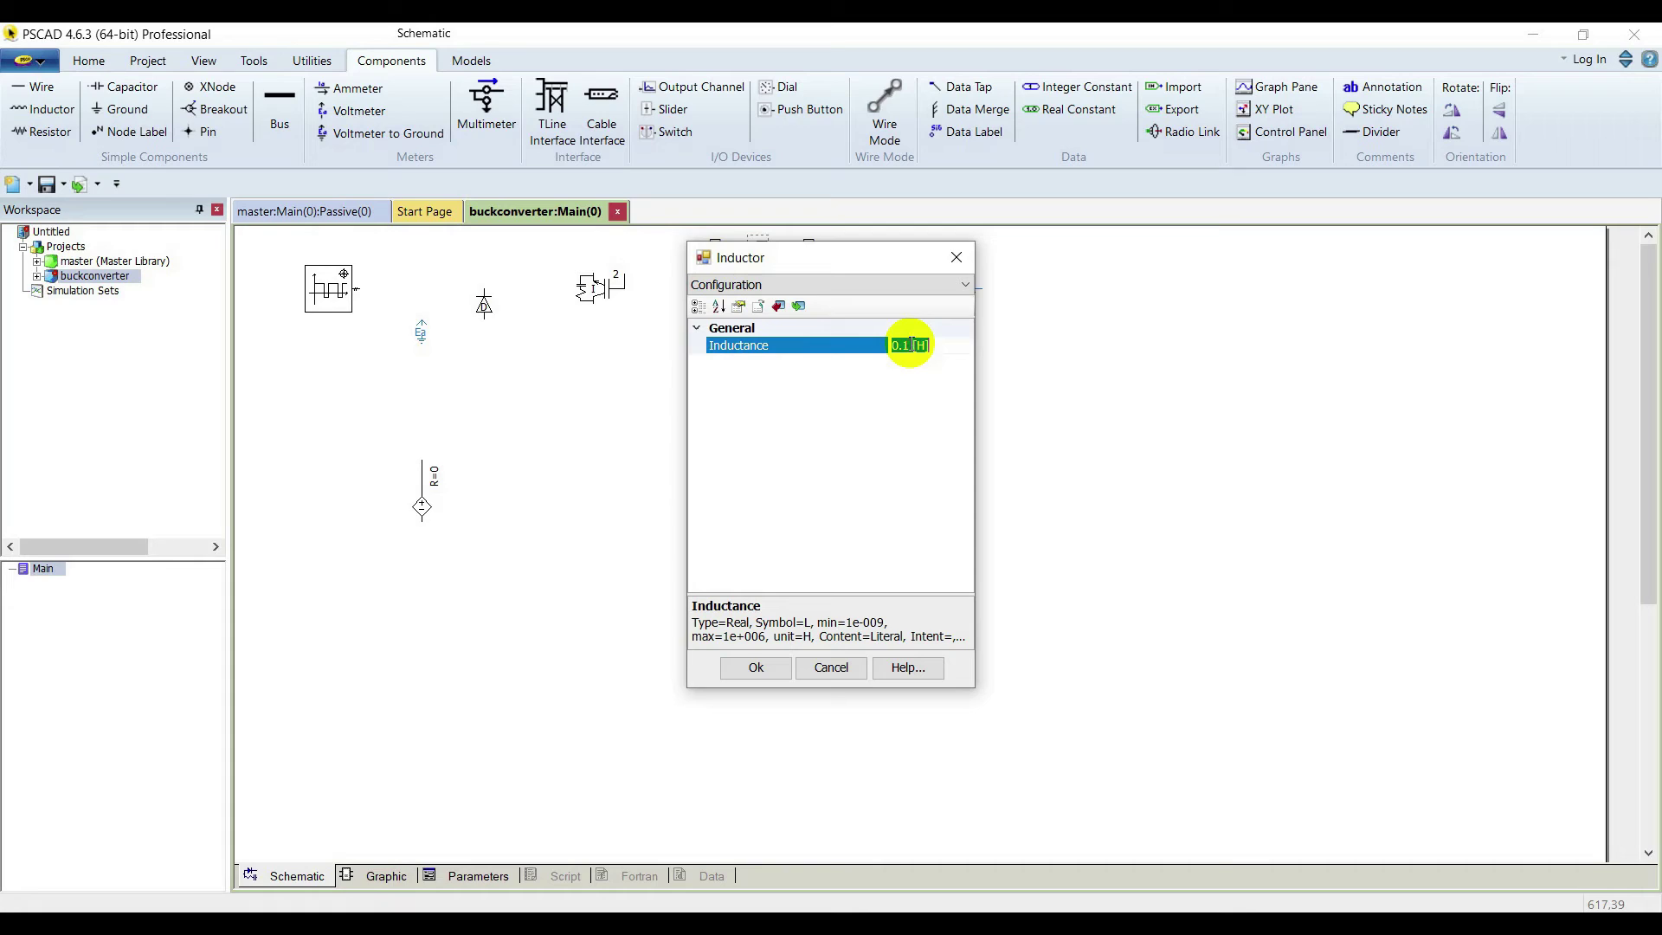
text(29)
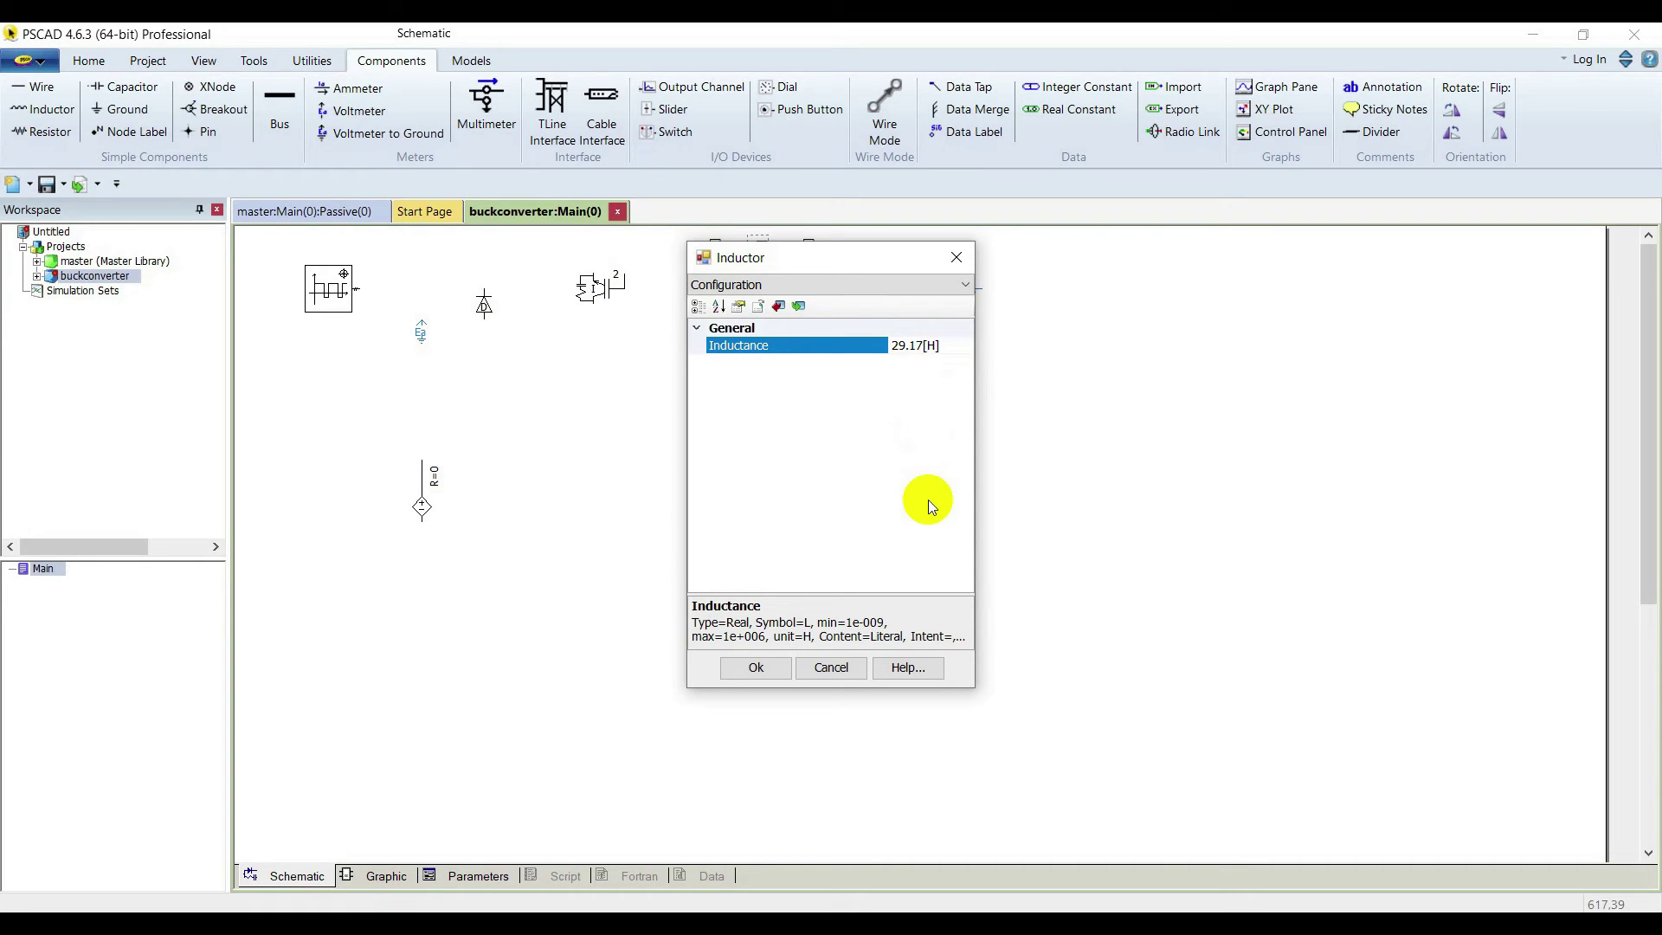
text(.17)
key(Right)
text(m)
key(Return)
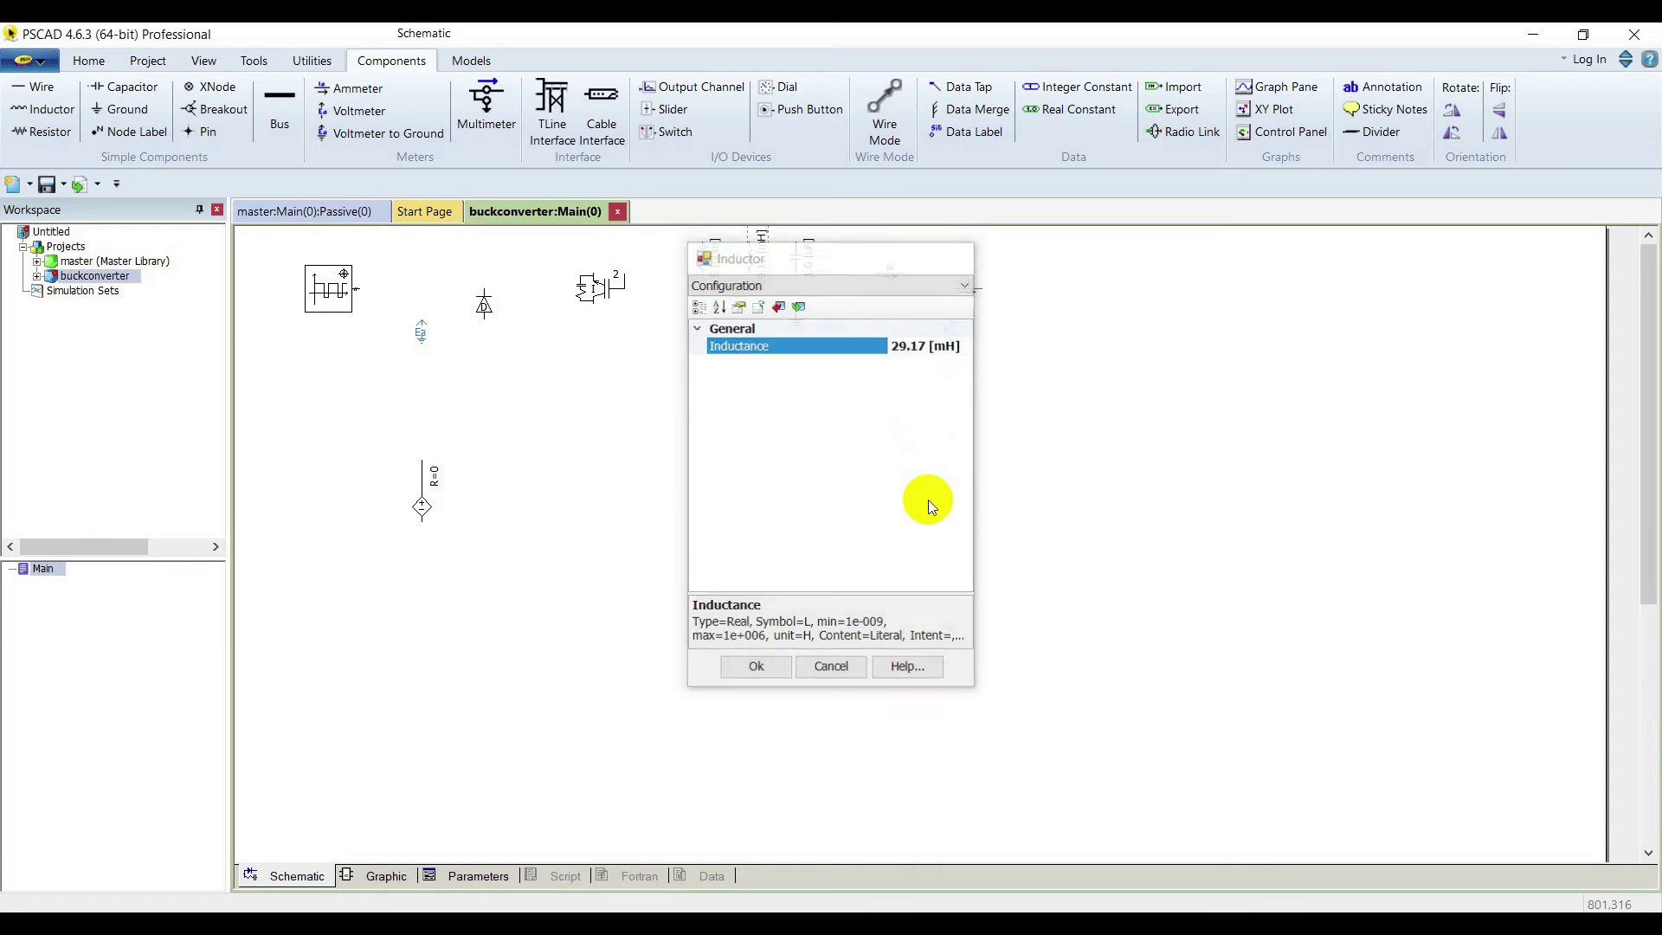
- Set the capacitor to 16.66 uF
double_click(795, 257)
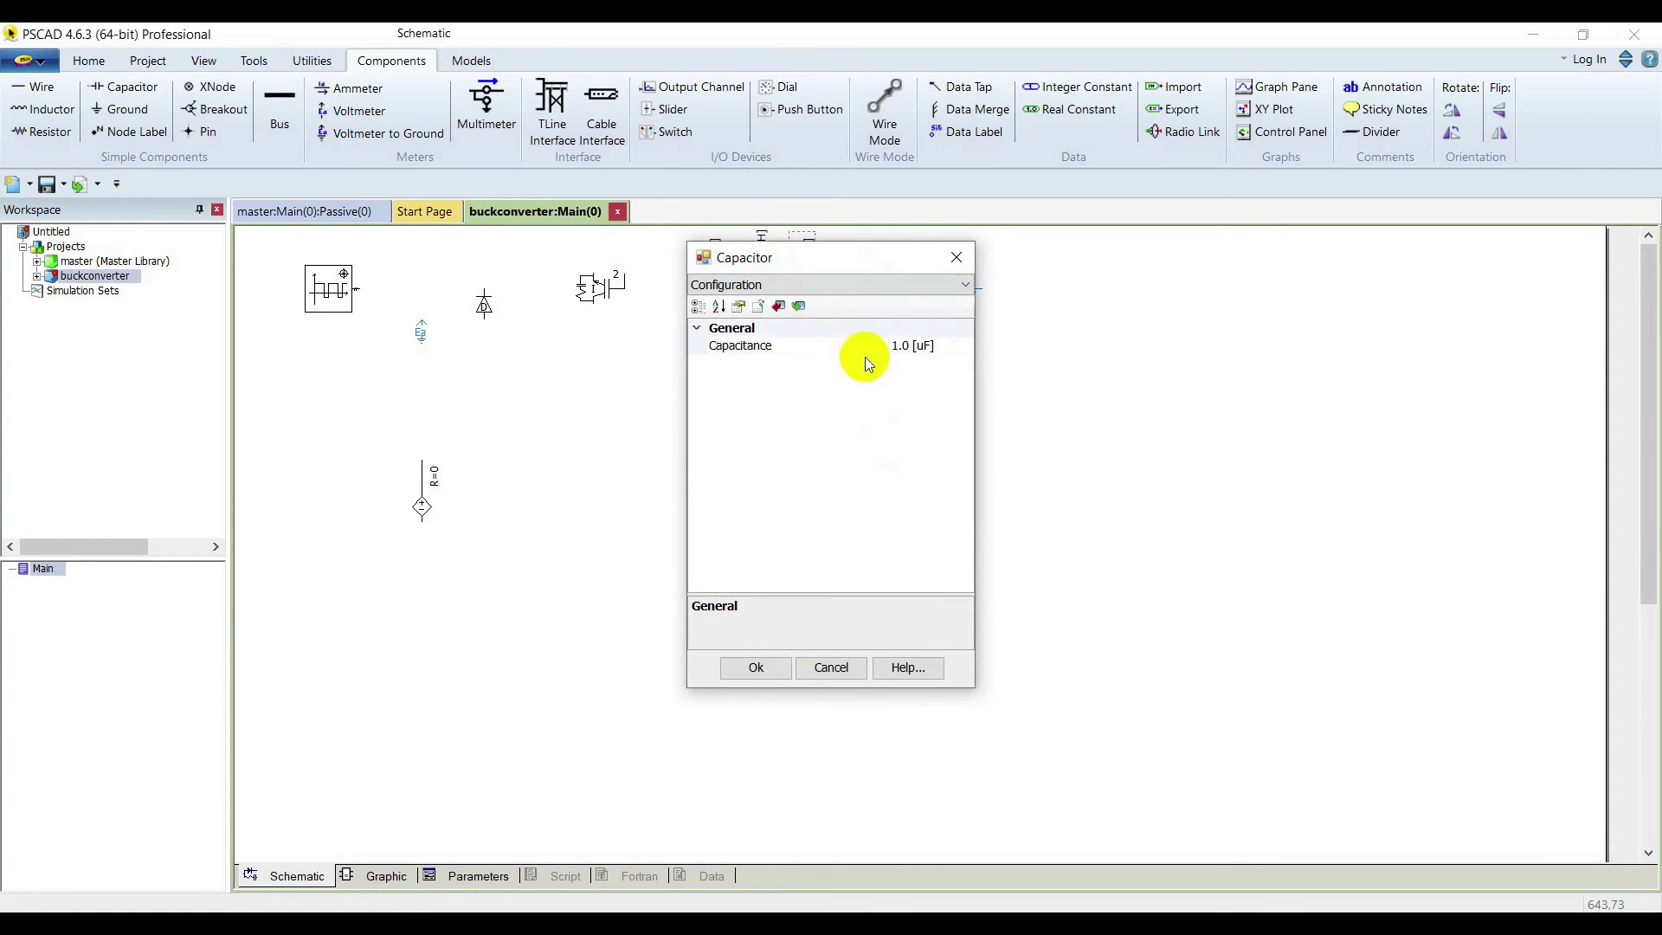
click(900, 348)
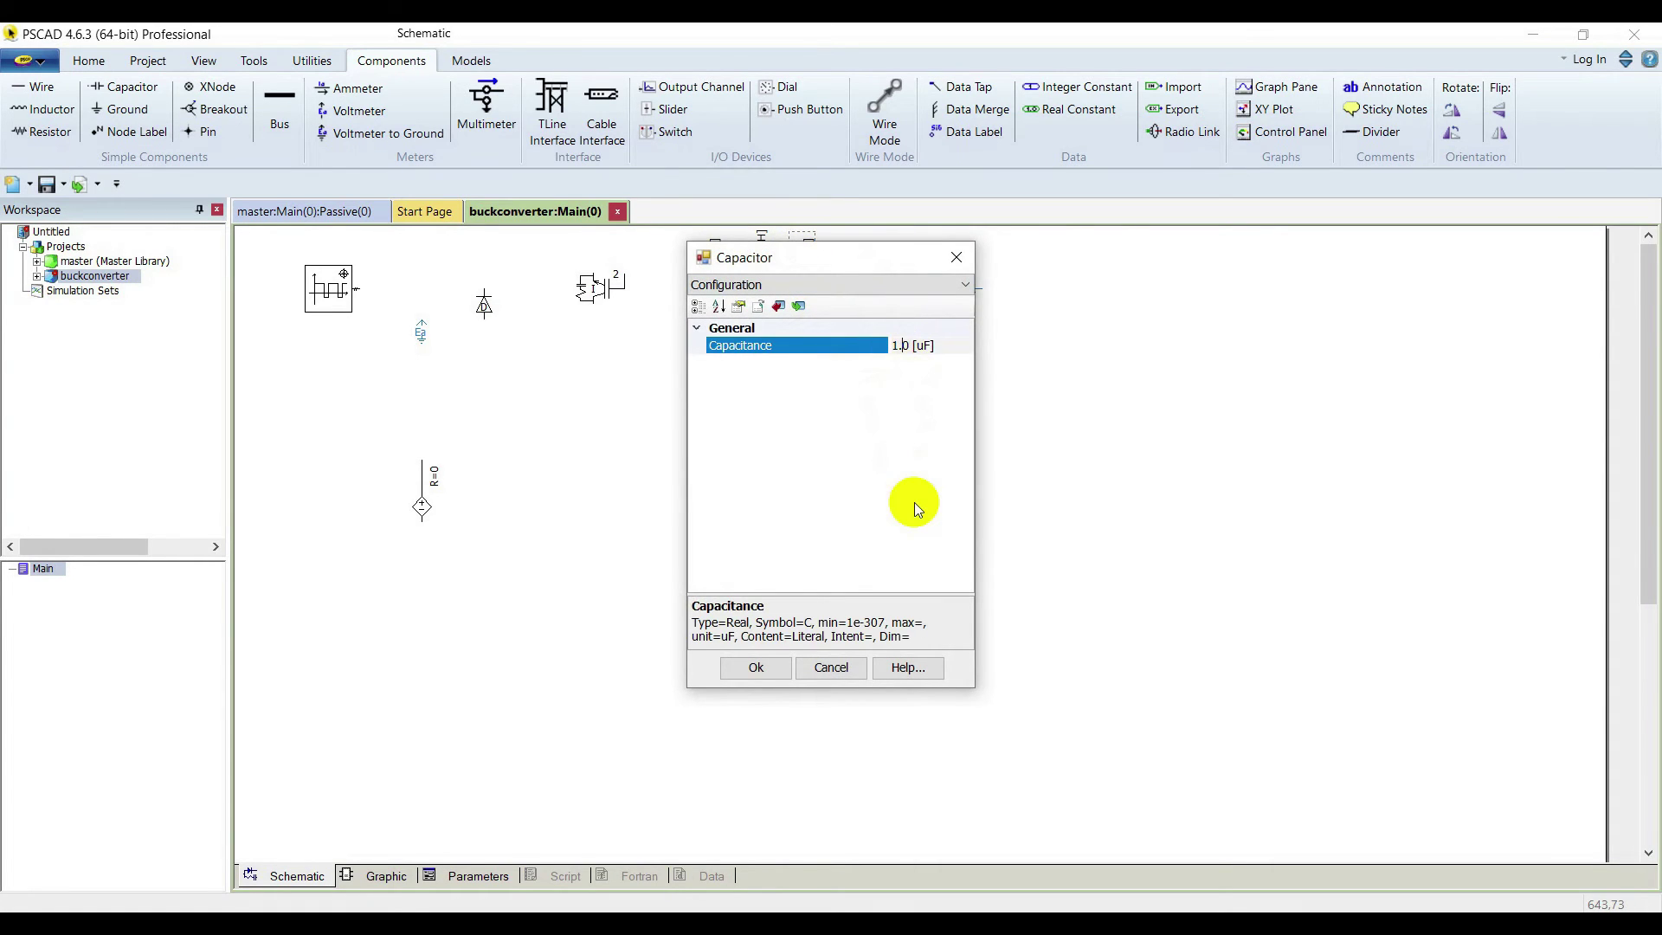
text(6)
click(756, 668)
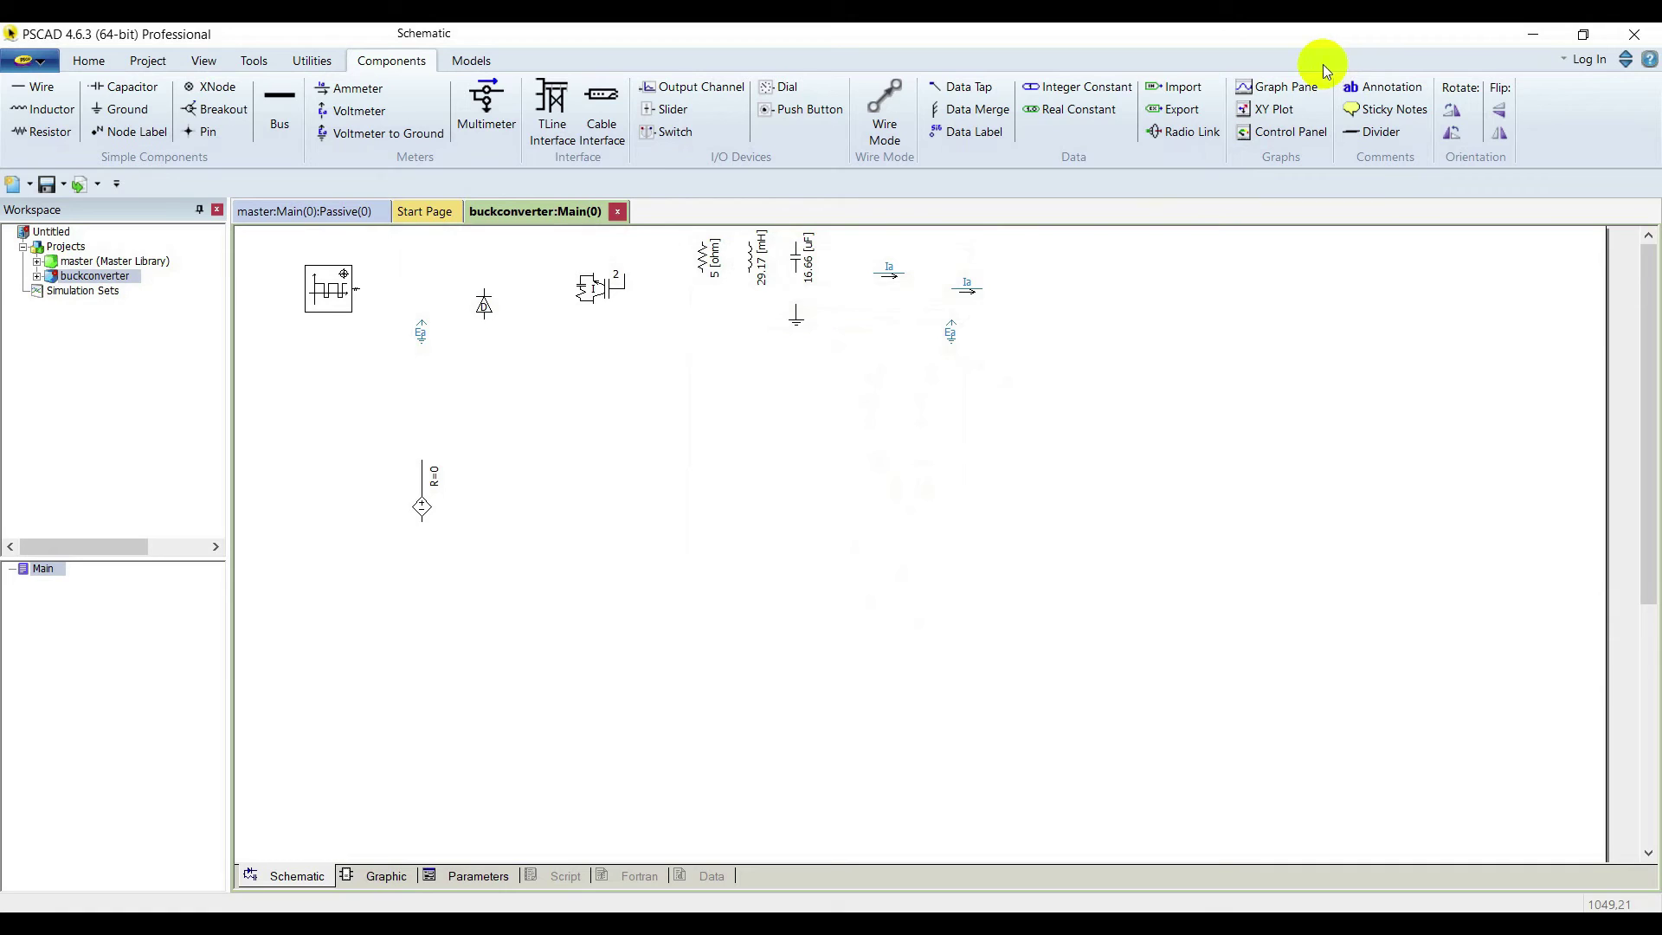
double_click(422, 332)
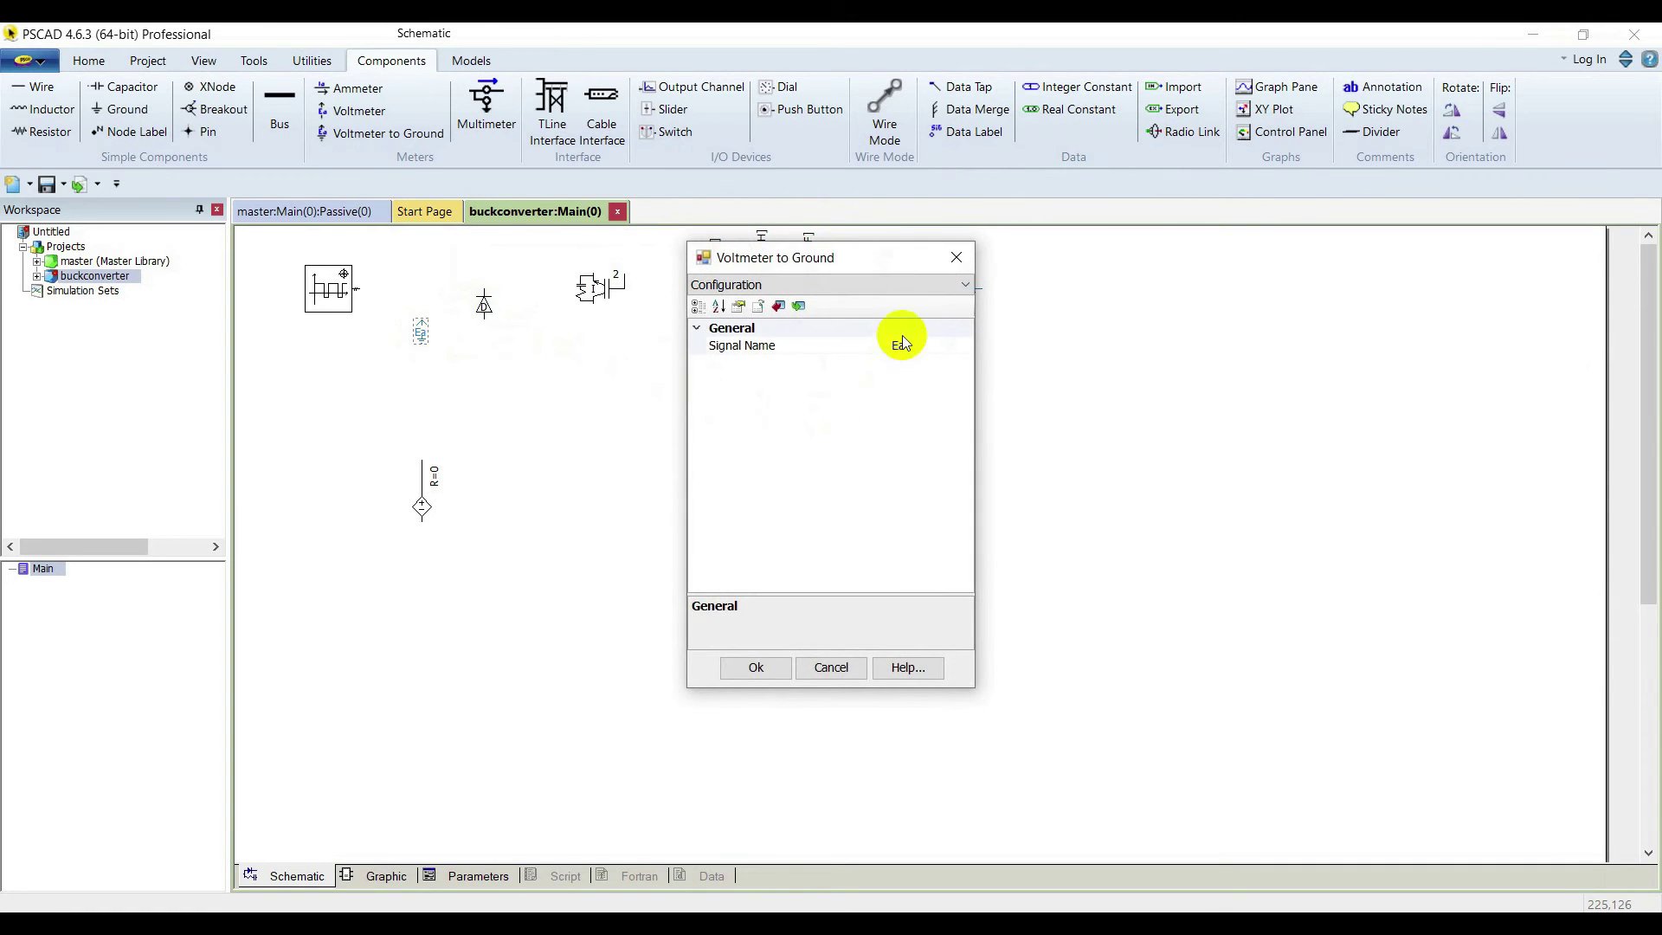
- Name the two voltmeter signals Vin and Vout
click(928, 348)
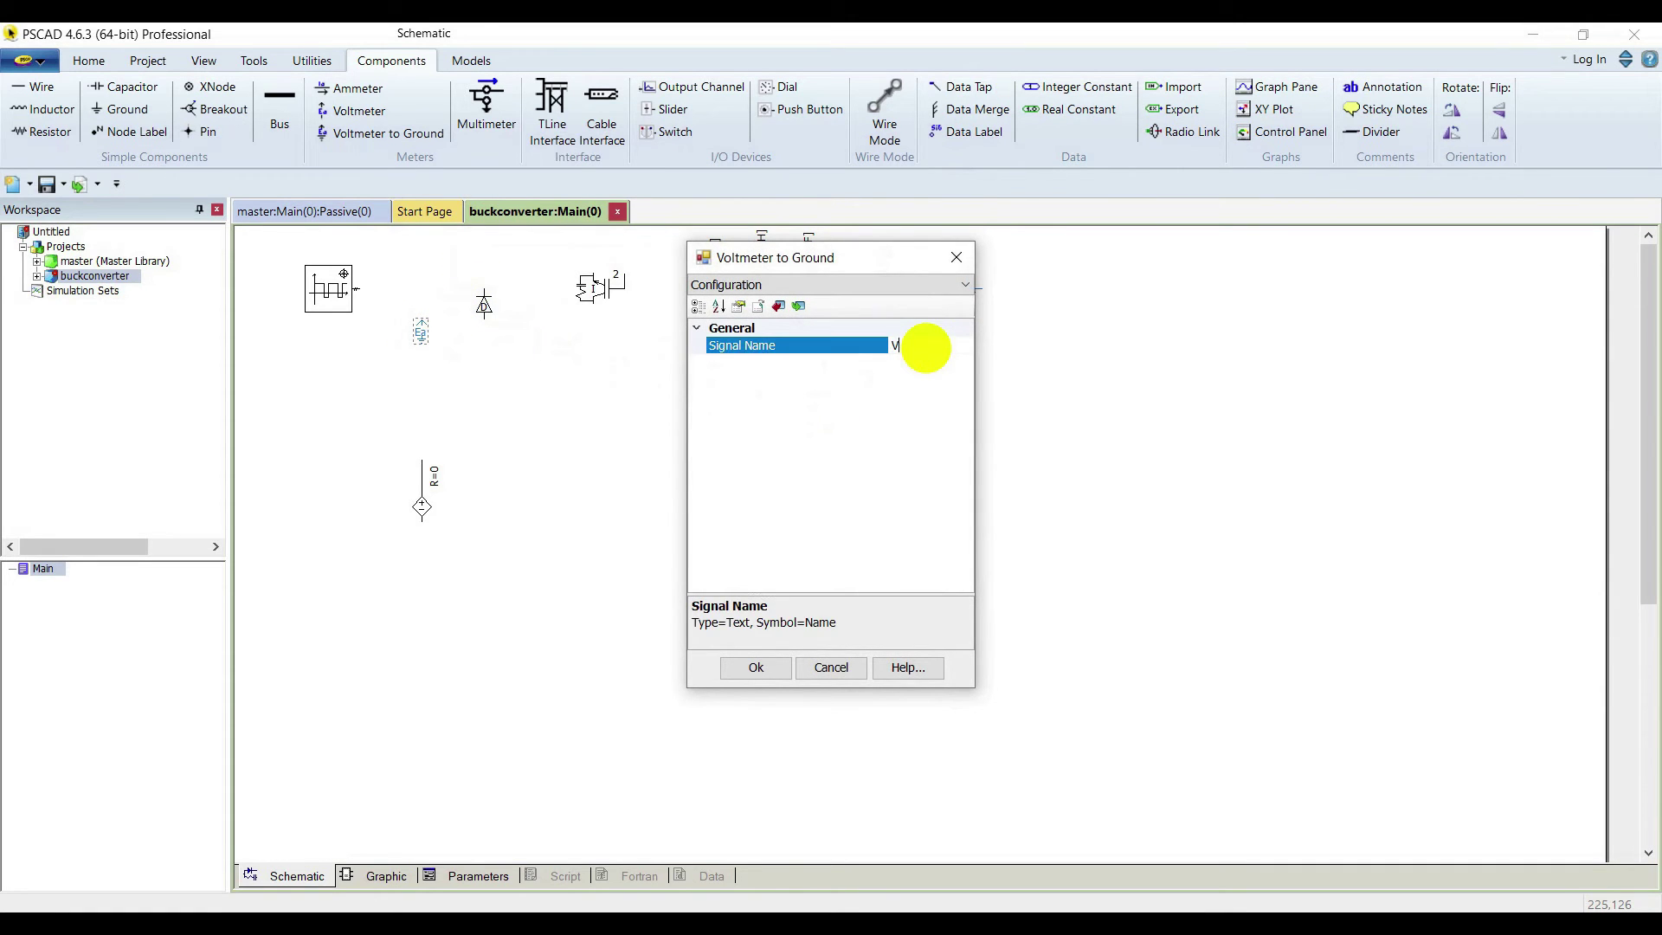
text(Vin)
key(Return)
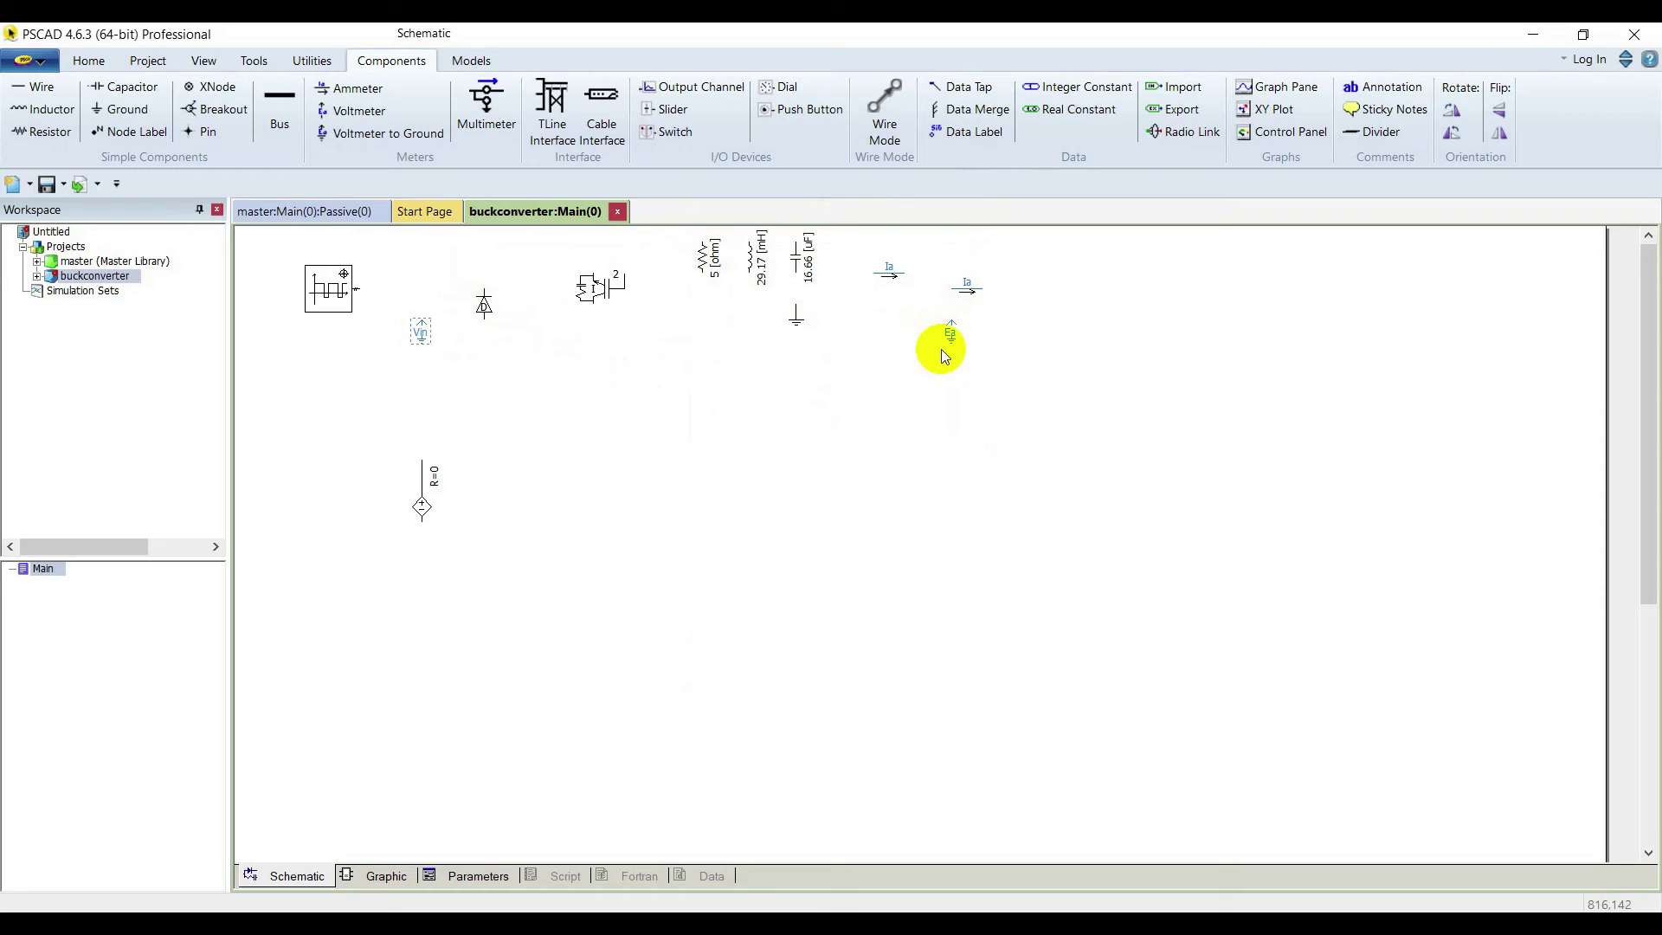
double_click(952, 334)
click(941, 347)
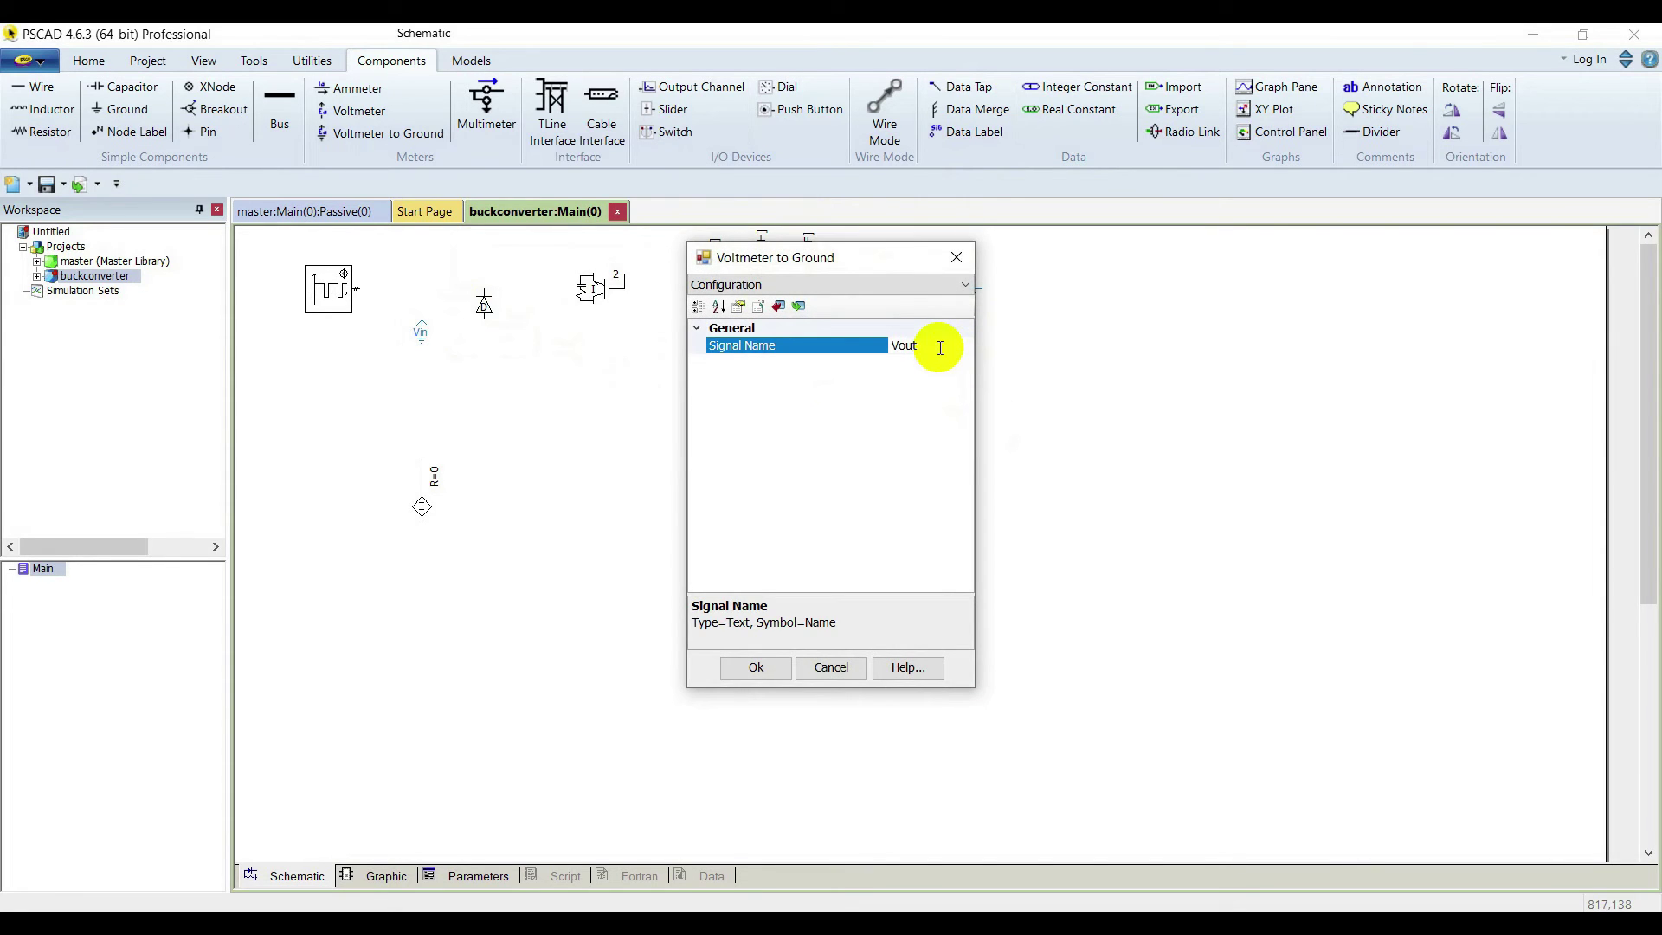
key(Return)
- Name the two current meter signals ILoad and Iind
double_click(966, 287)
click(928, 348)
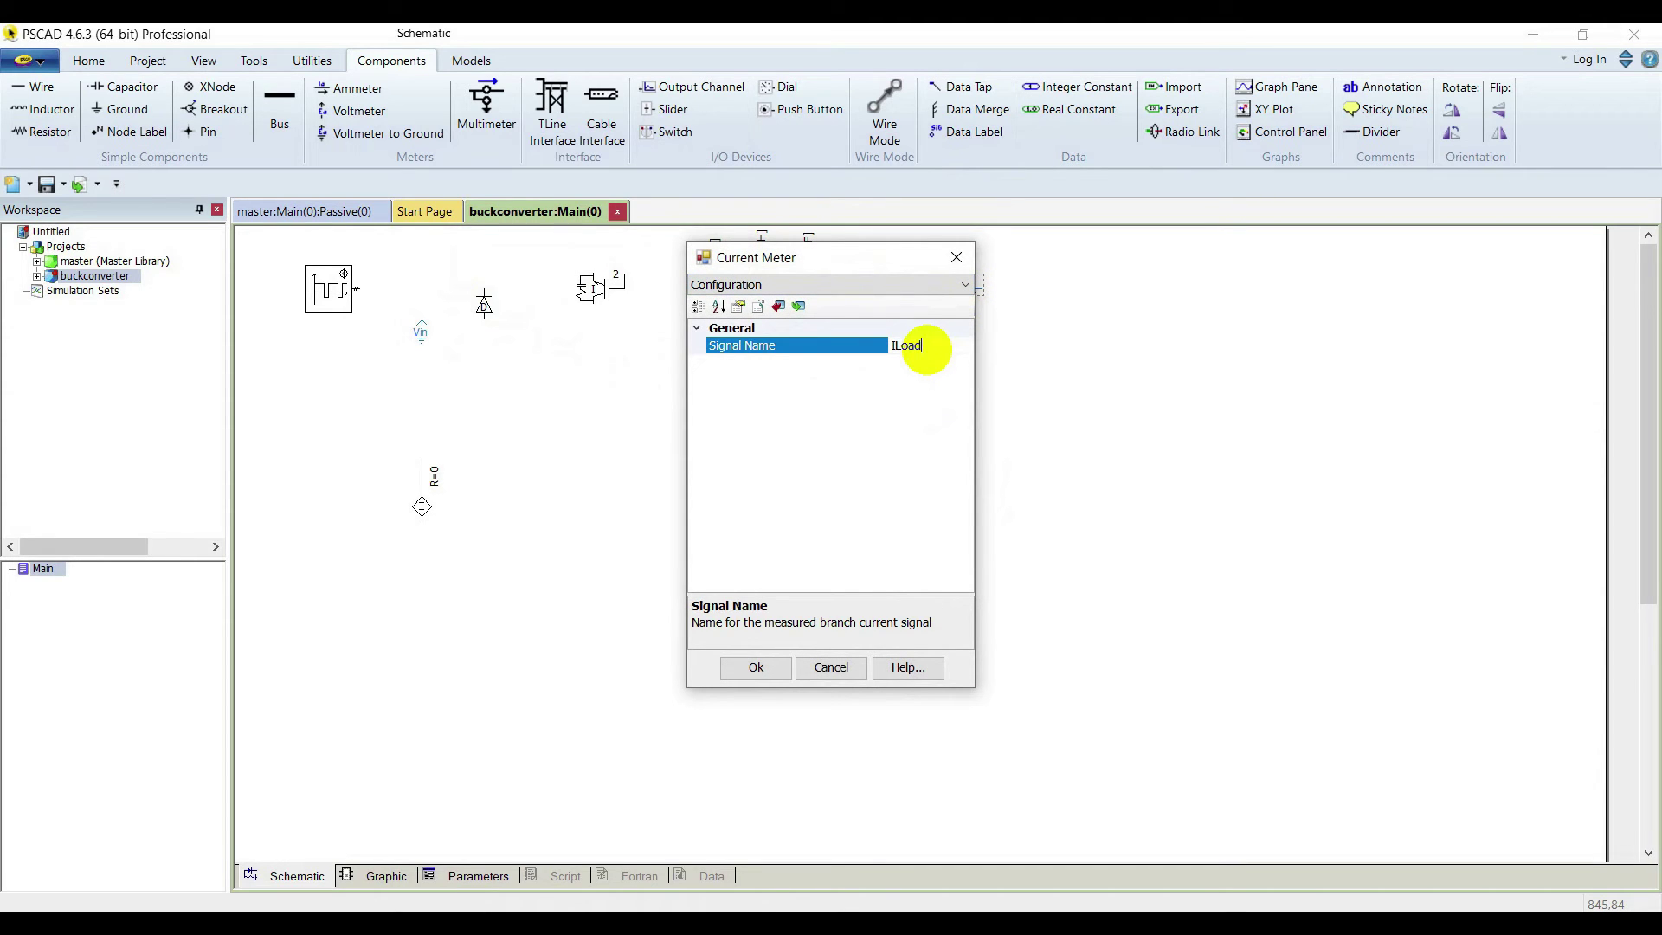
key(Return)
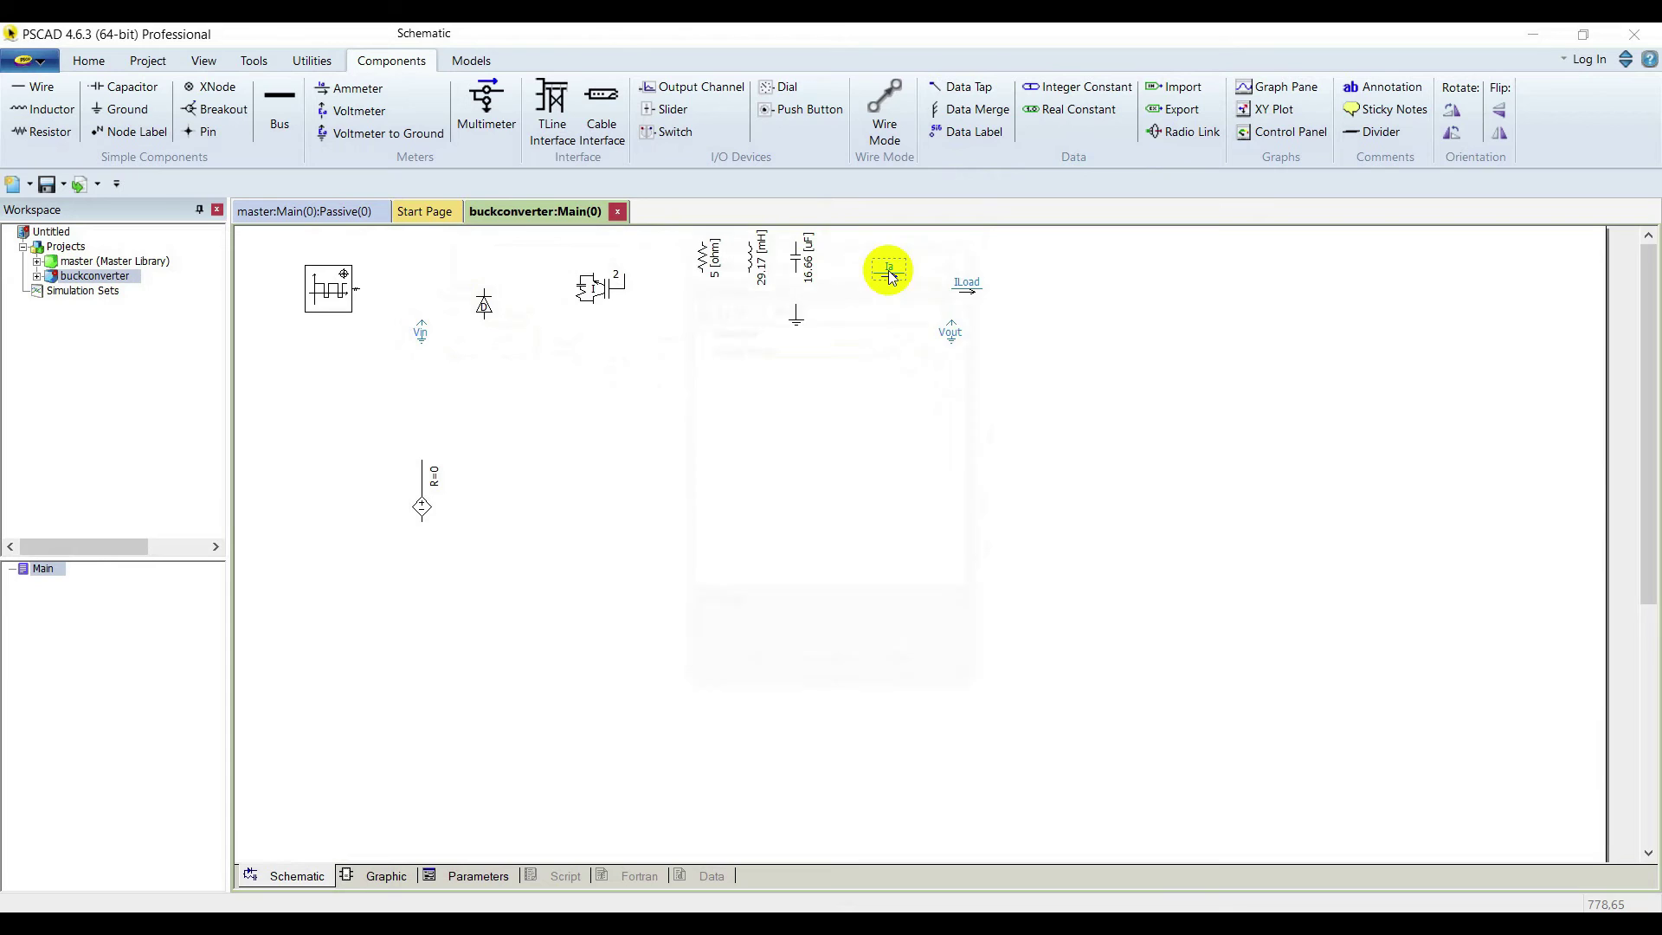
double_click(891, 277)
click(915, 347)
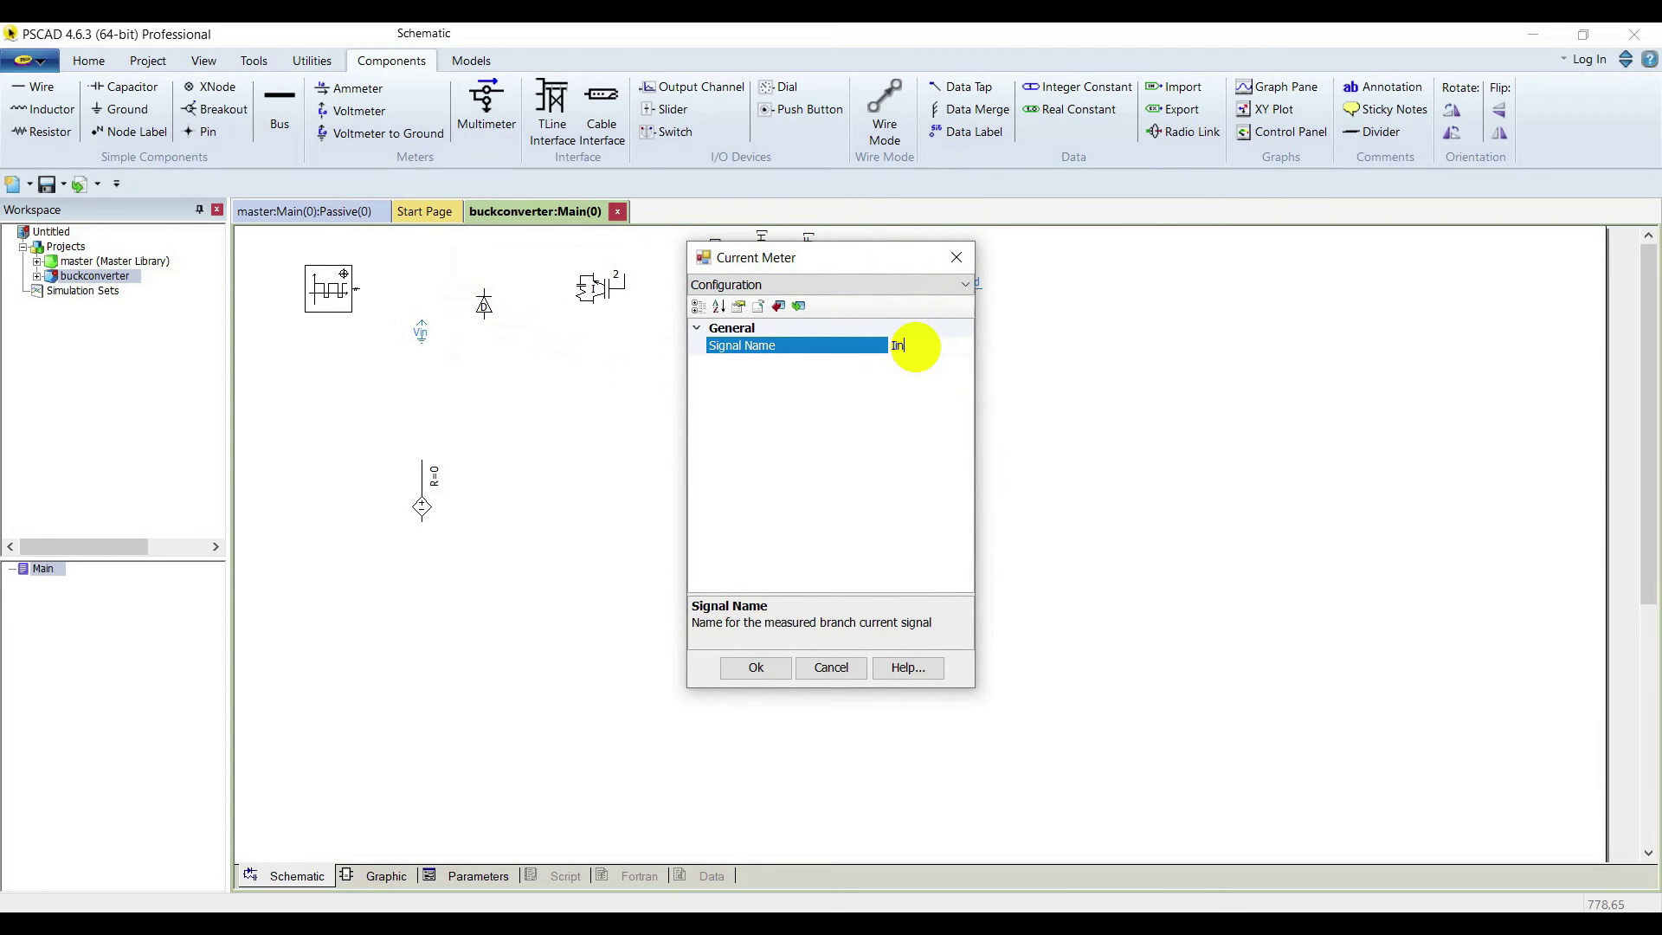
key(Return)
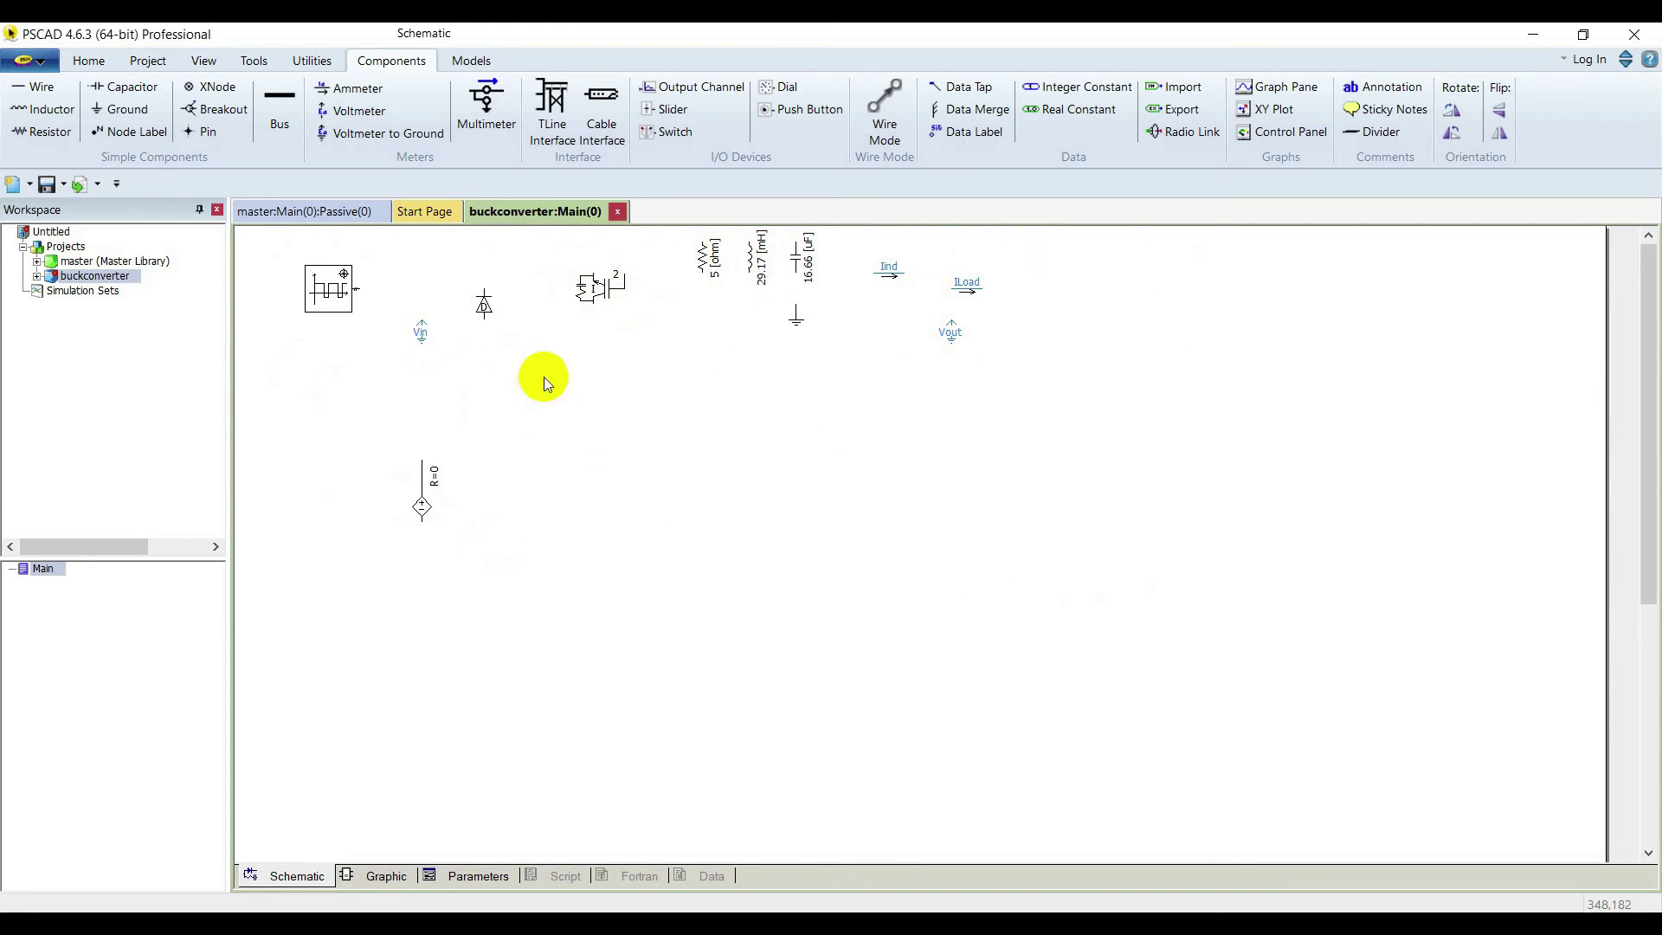
- Rotate the IGBT switch vertical and place it left of centre
click(600, 288)
drag(604, 289, 604, 416)
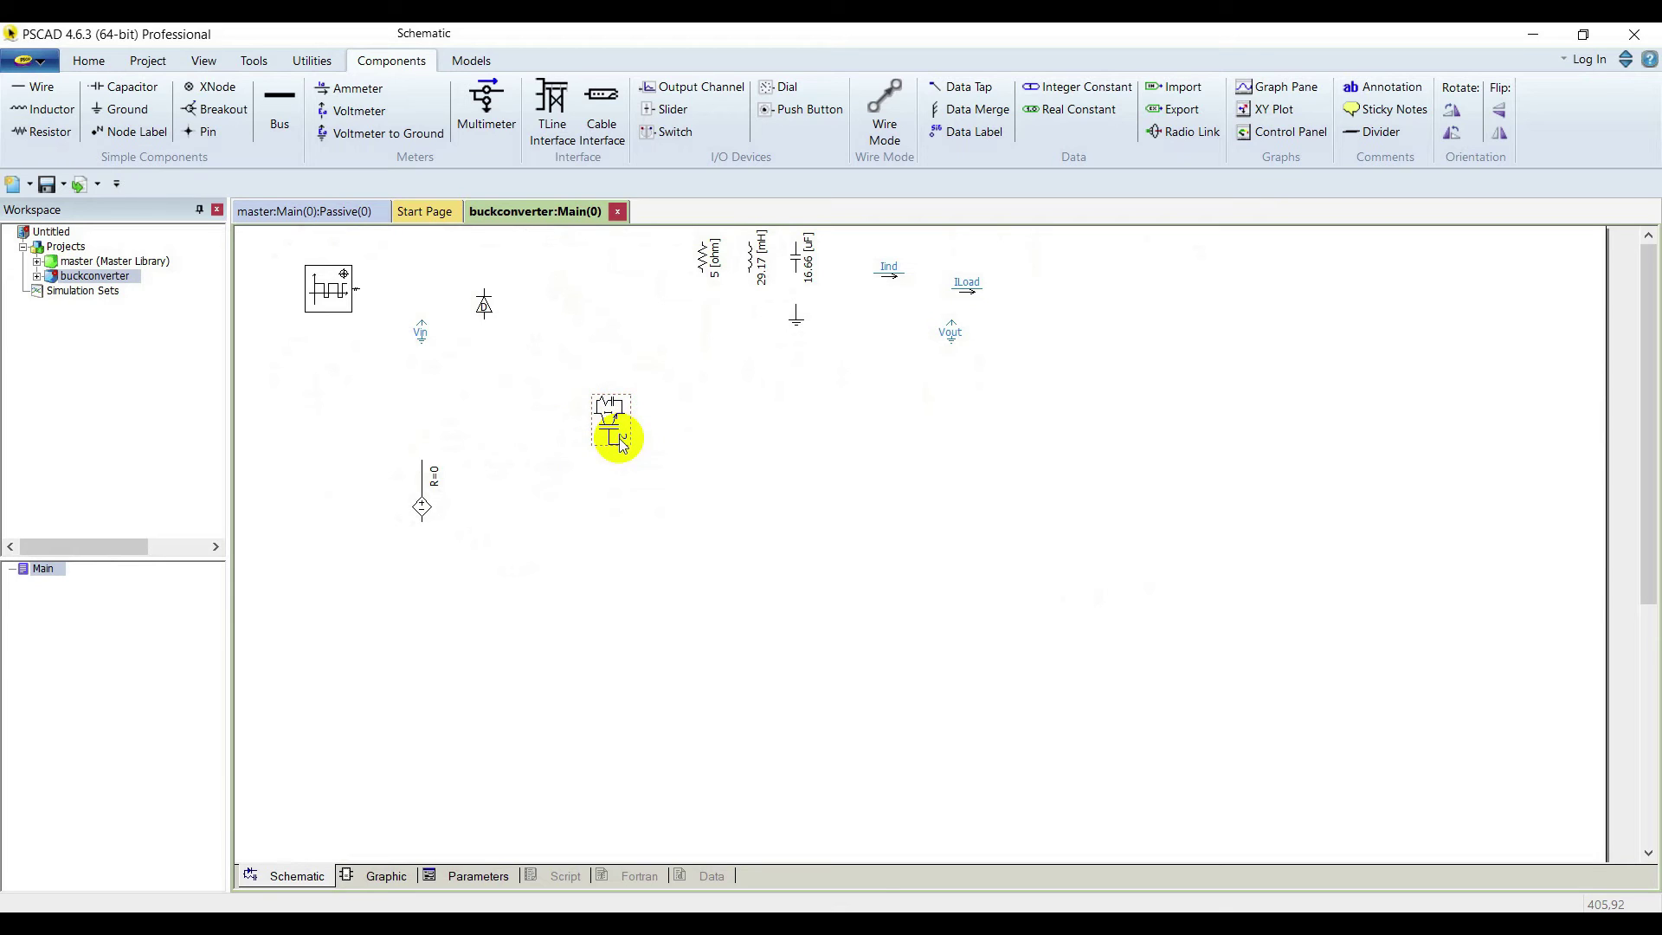
key(ctrl+r)
drag(613, 416, 532, 420)
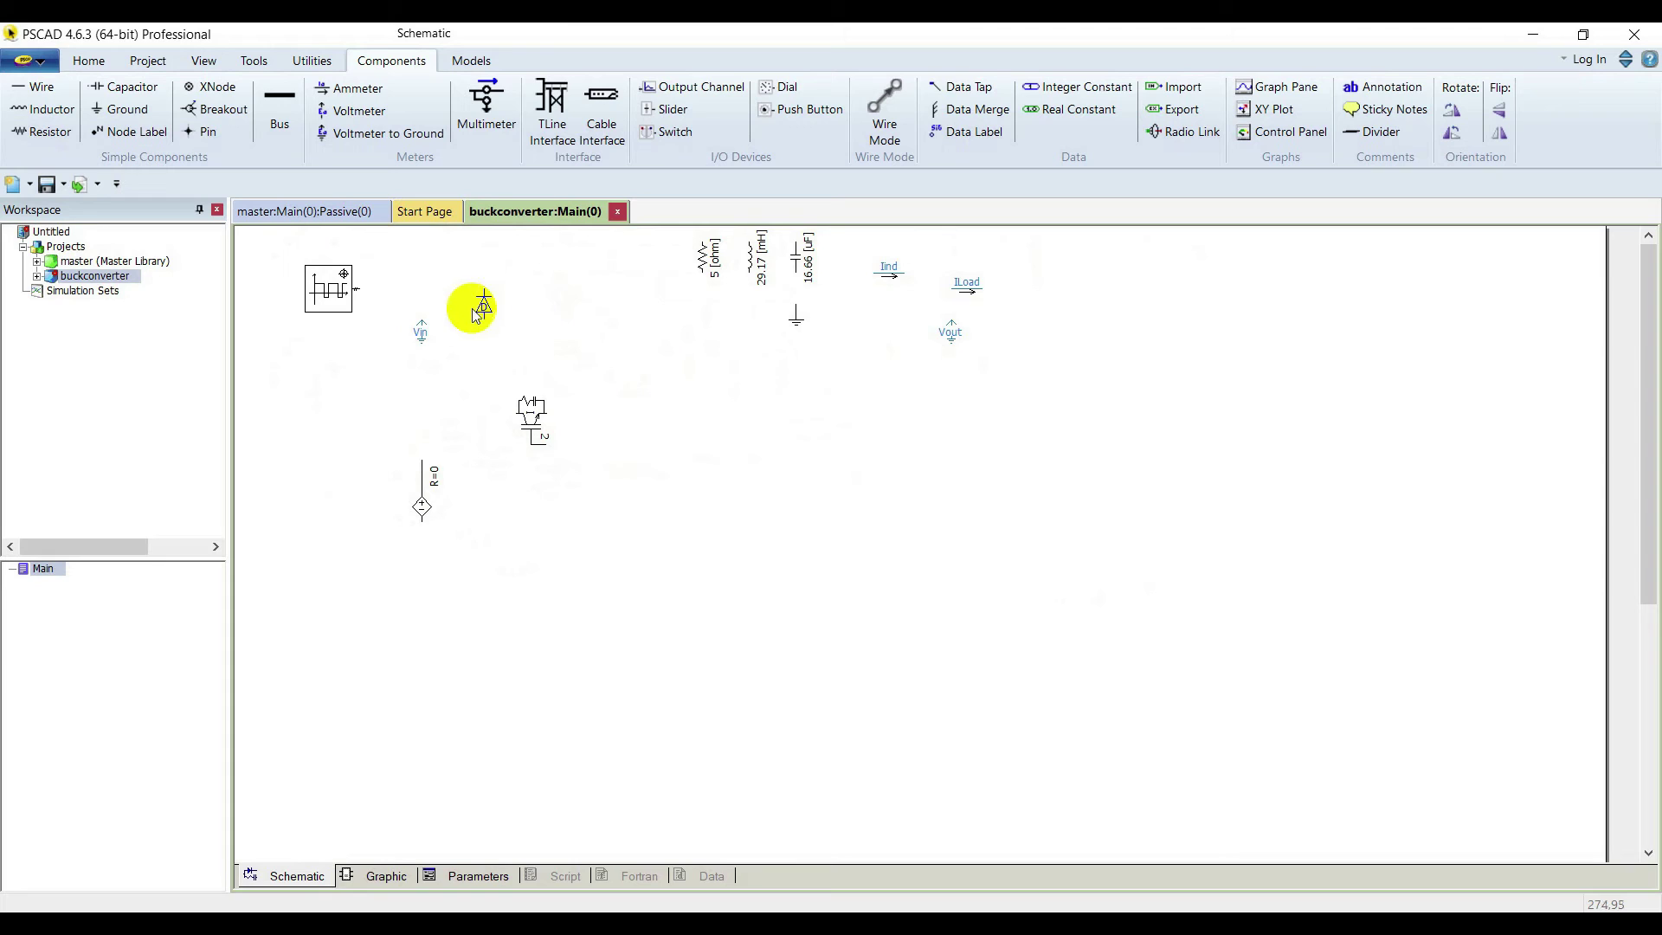
- Move the diode, ground and inductor below the switch, with the Iind label beside the inductor
drag(475, 305, 630, 481)
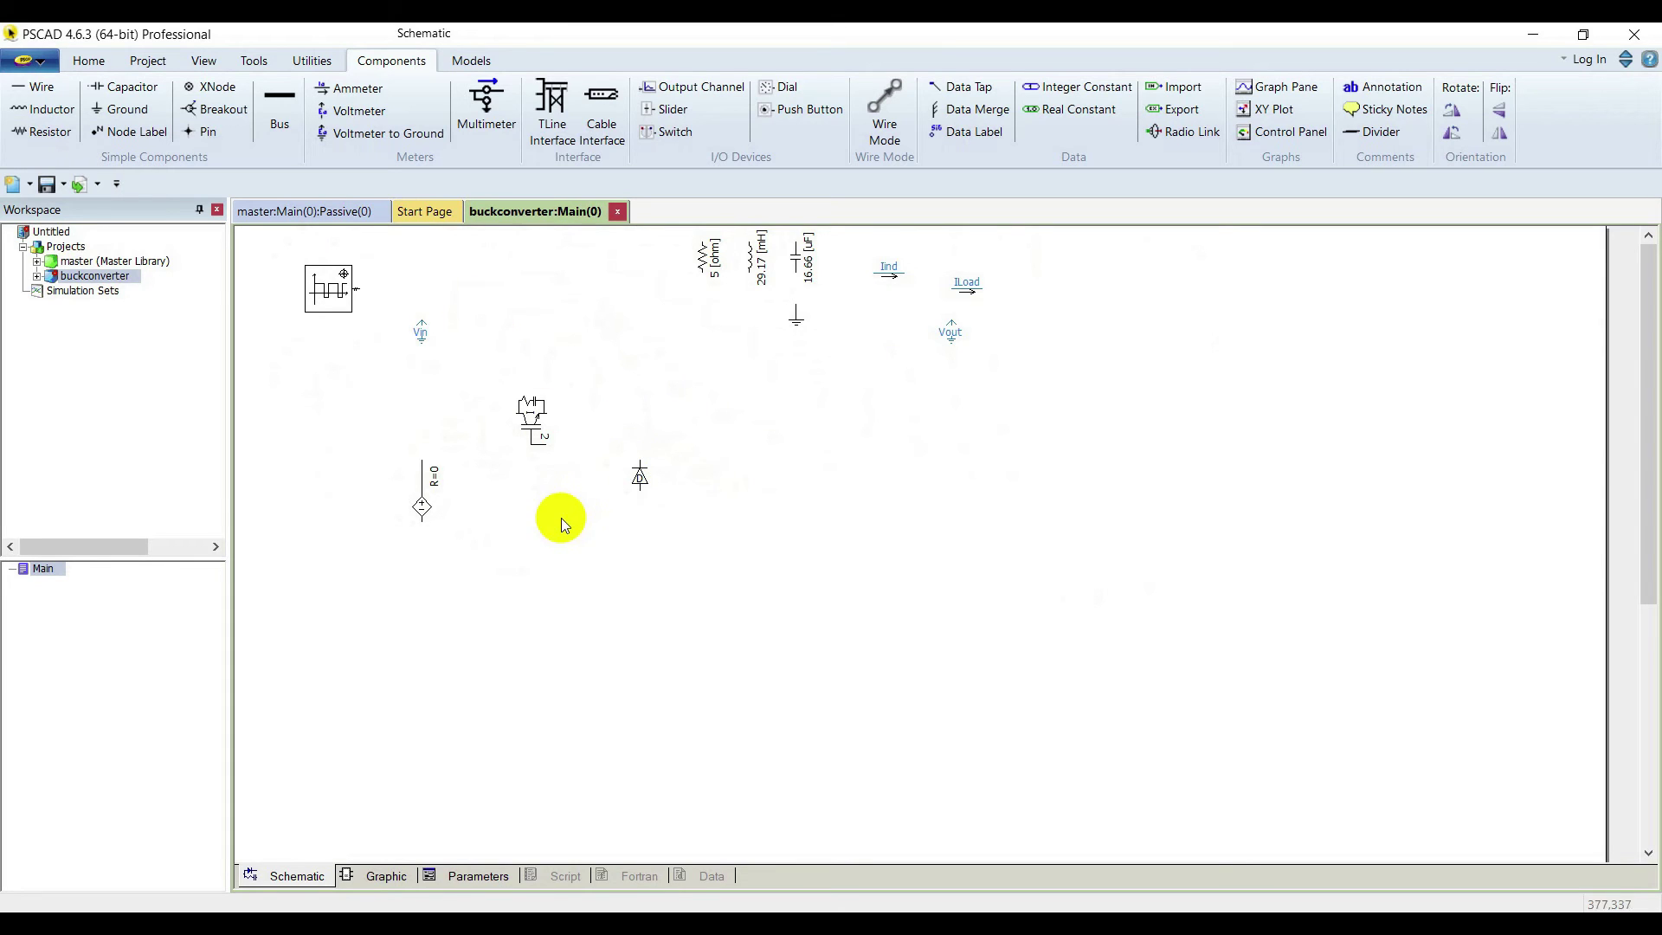
drag(794, 327, 640, 588)
drag(755, 260, 722, 422)
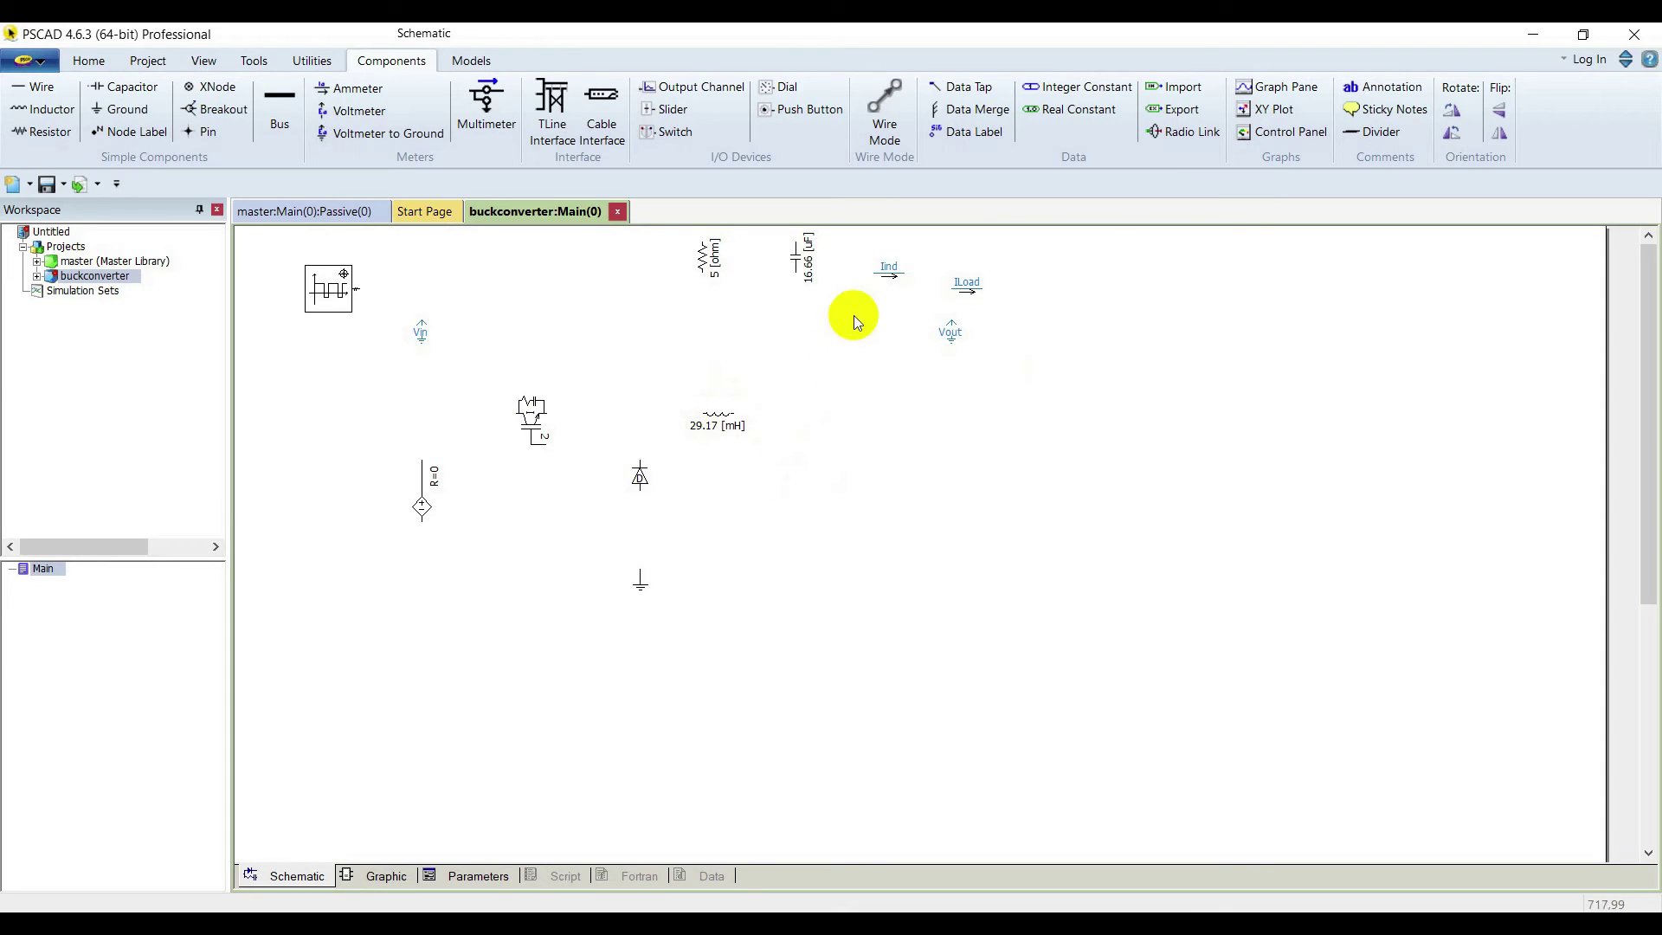
drag(885, 268, 785, 412)
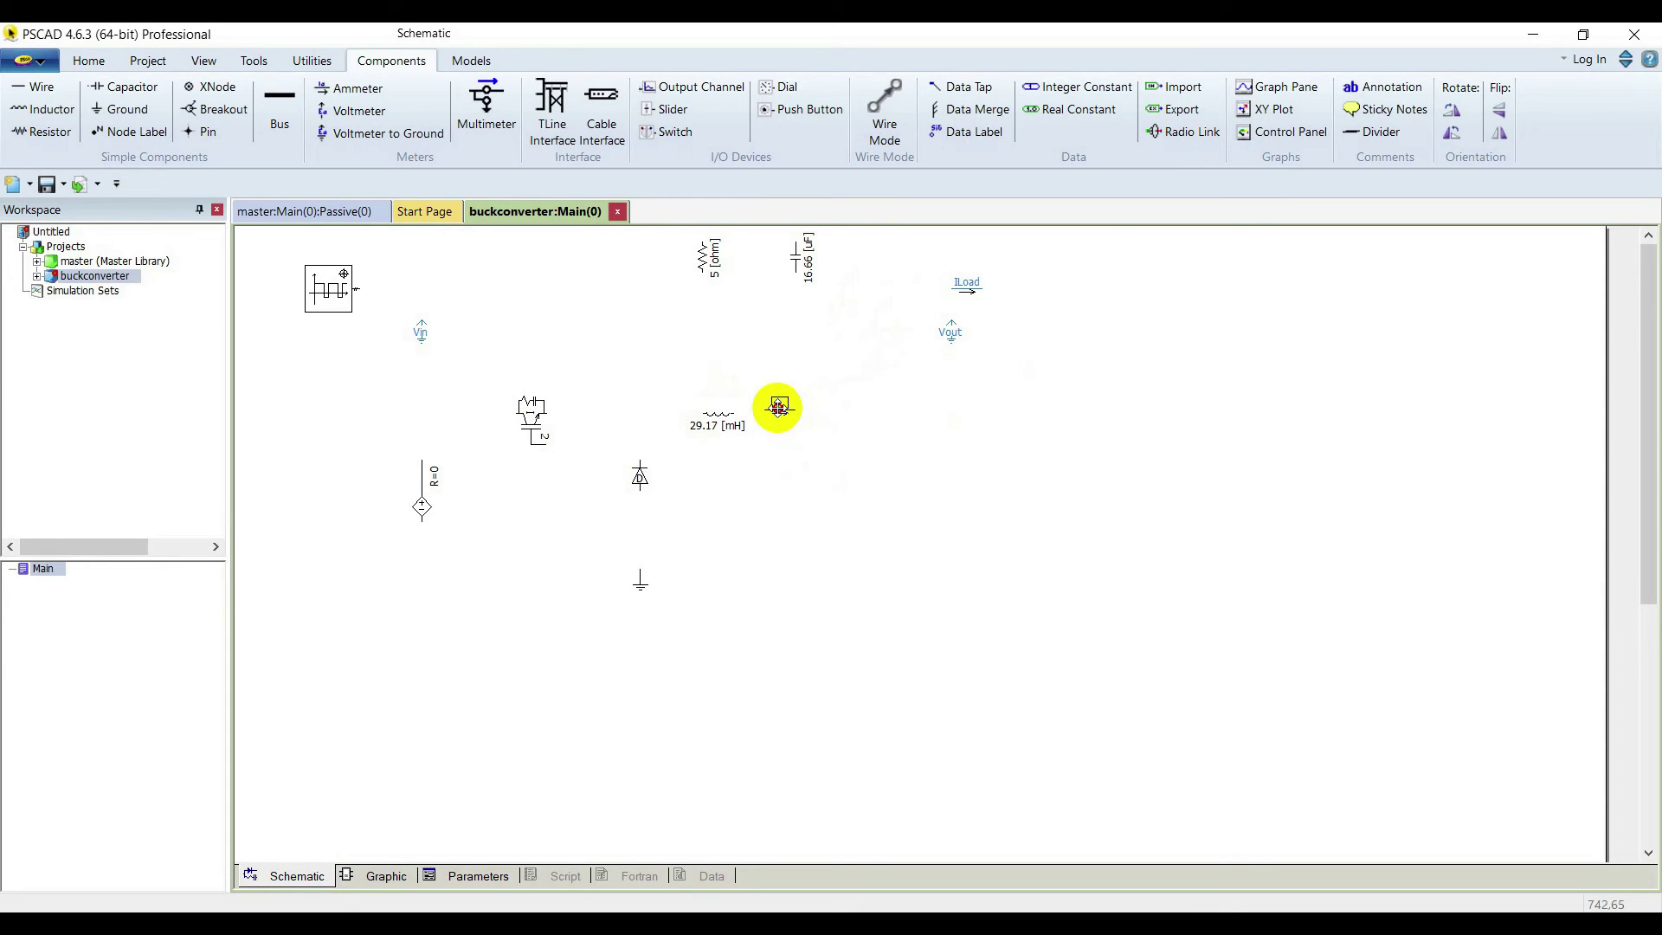
drag(775, 410, 777, 411)
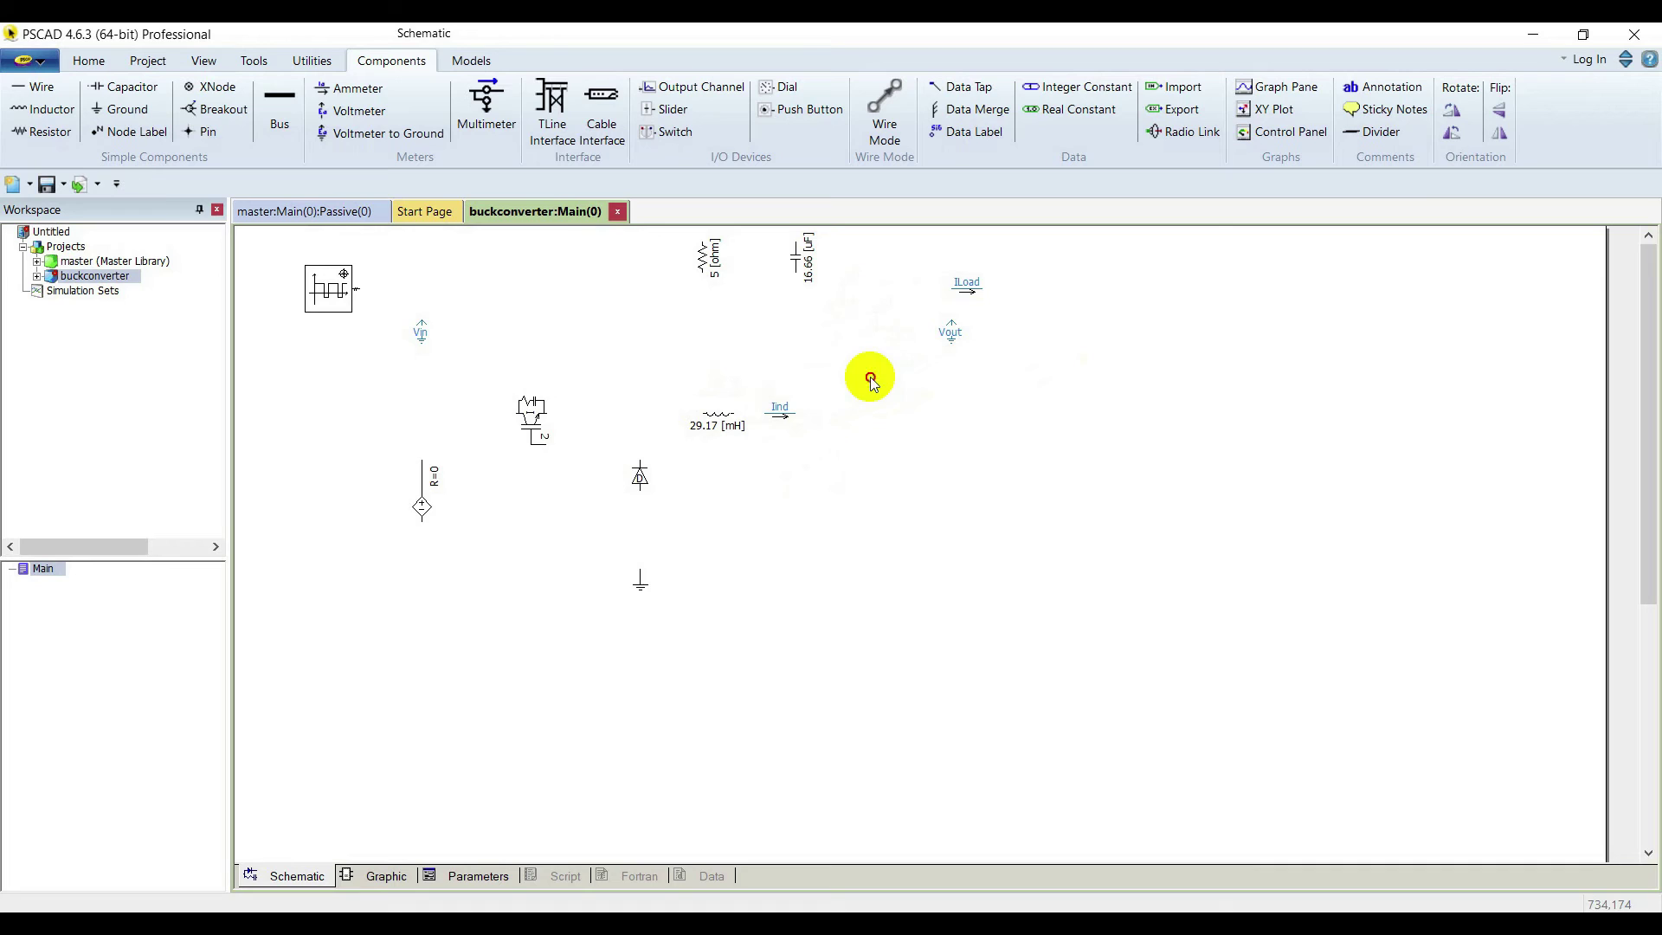
- Place the 16.66 uF capacitor and 5 ohm resistor, with ILoad beneath it and Vin near the switch
drag(802, 259, 851, 459)
click(710, 279)
drag(712, 286, 891, 456)
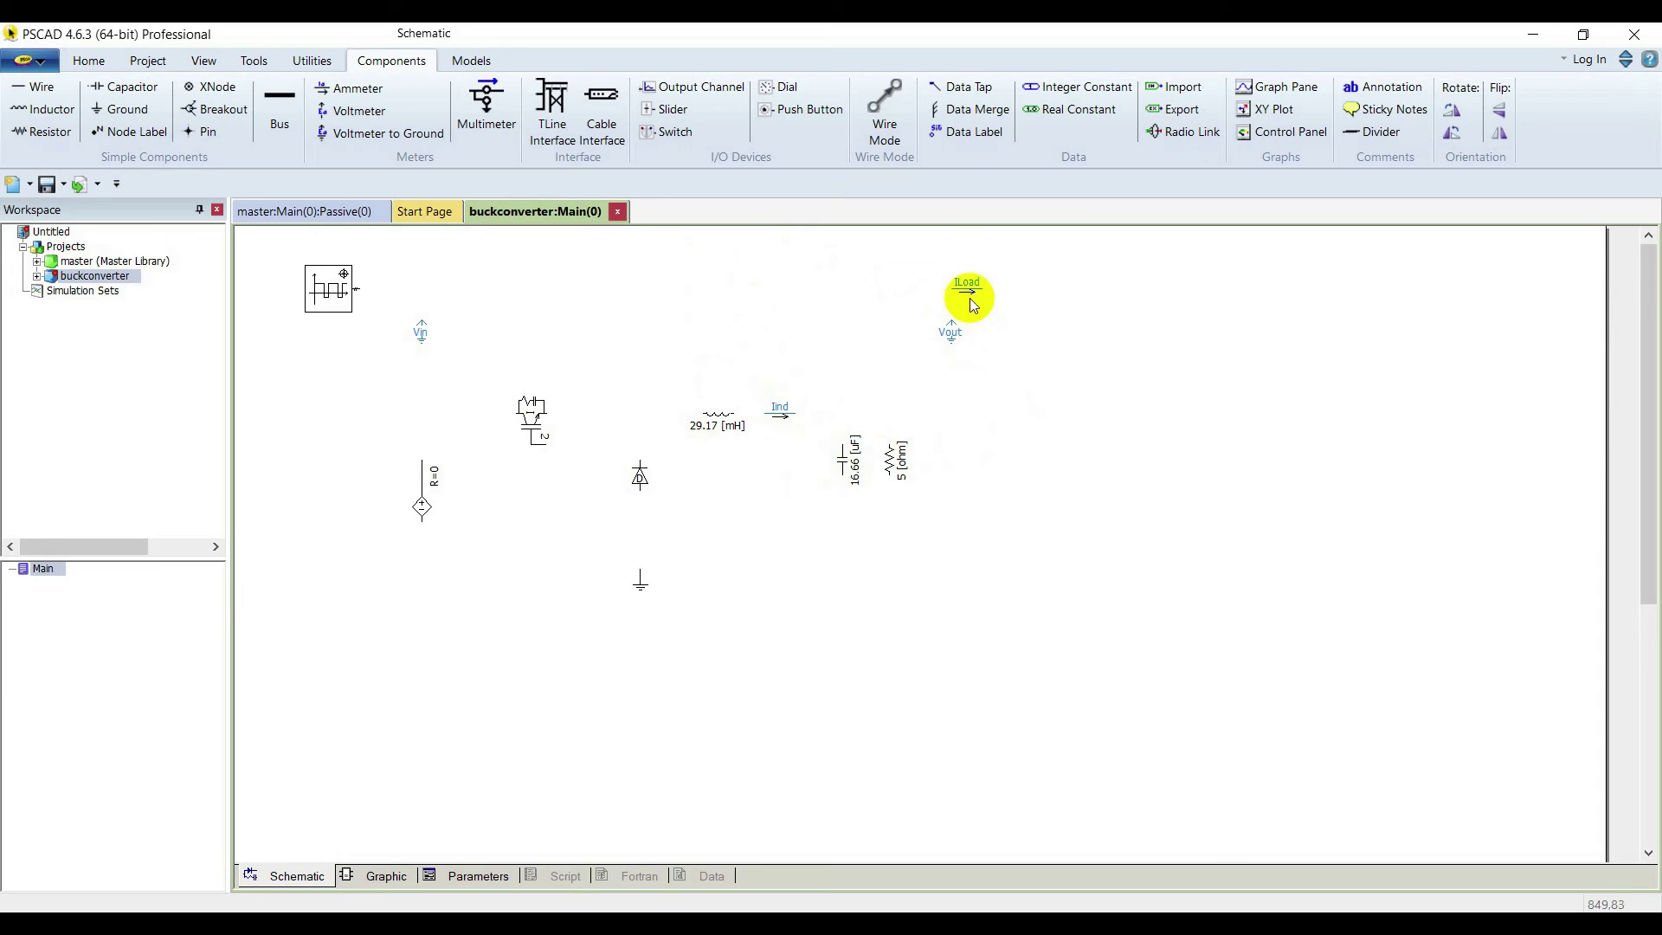
drag(967, 287, 883, 514)
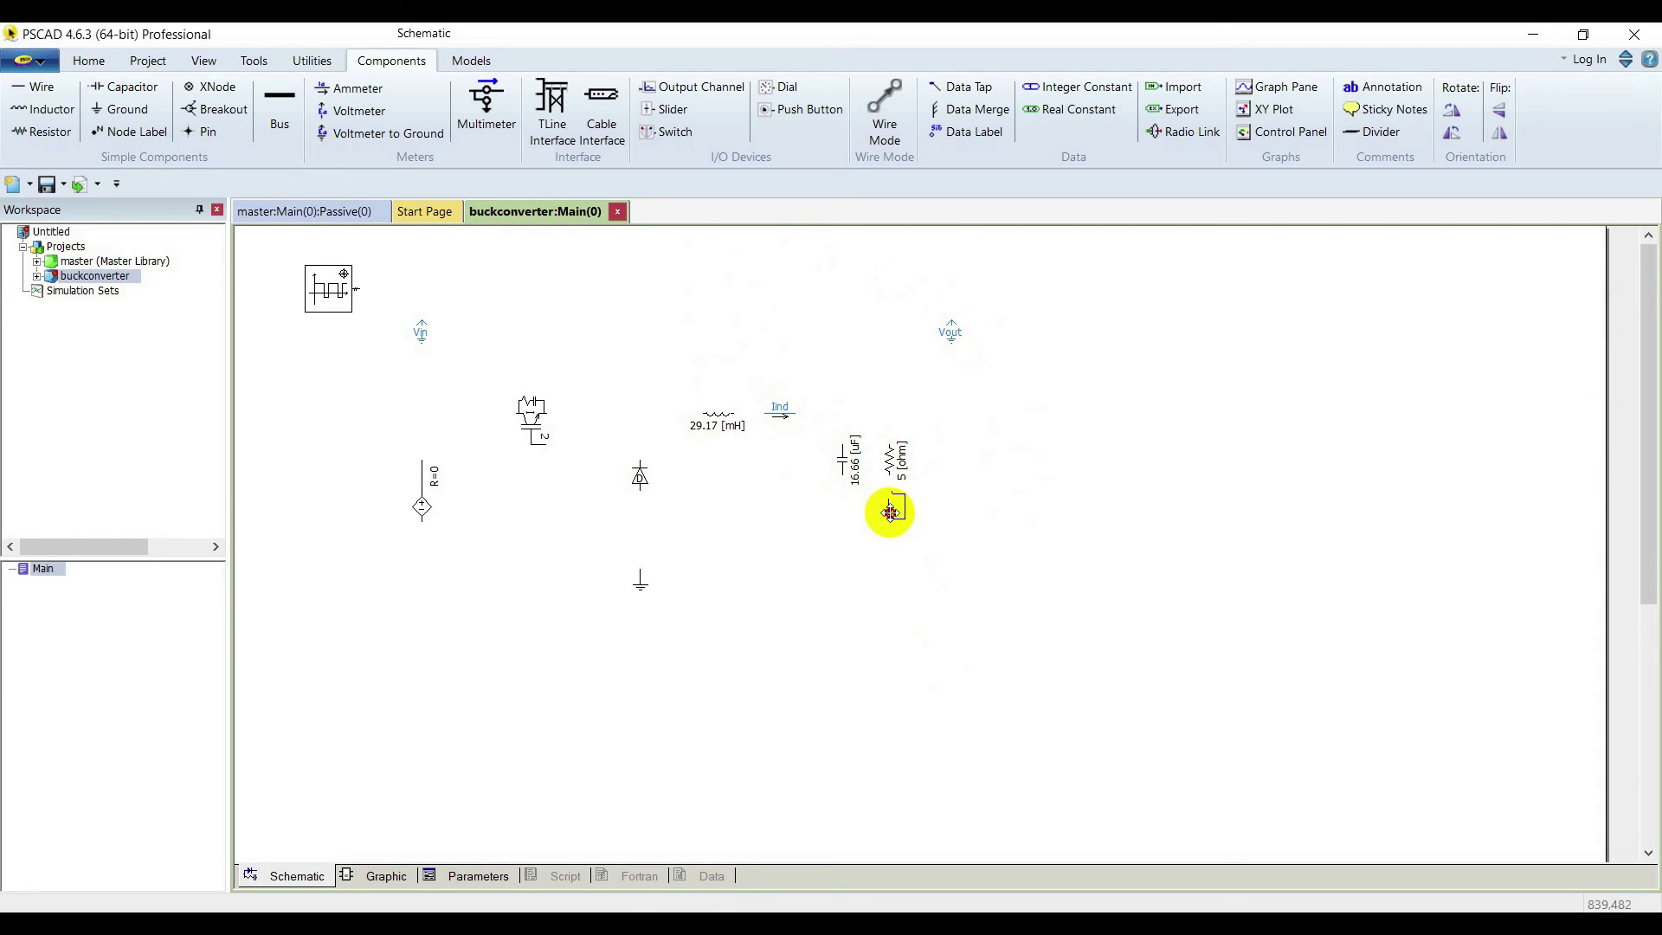
click(977, 497)
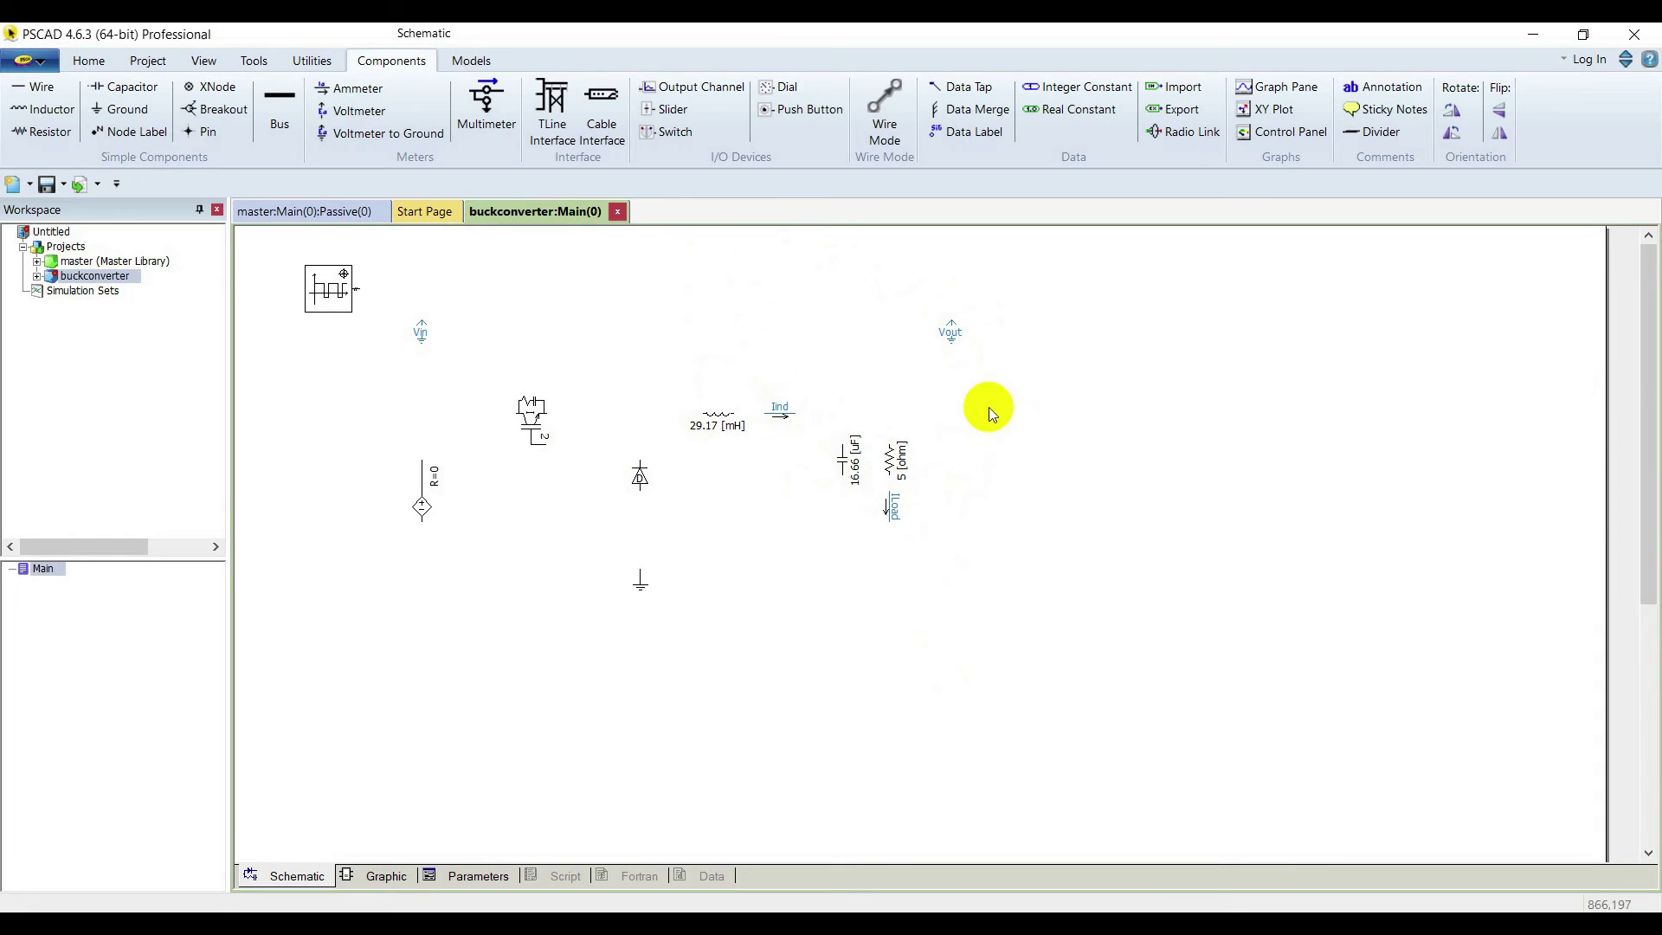
drag(419, 329, 476, 441)
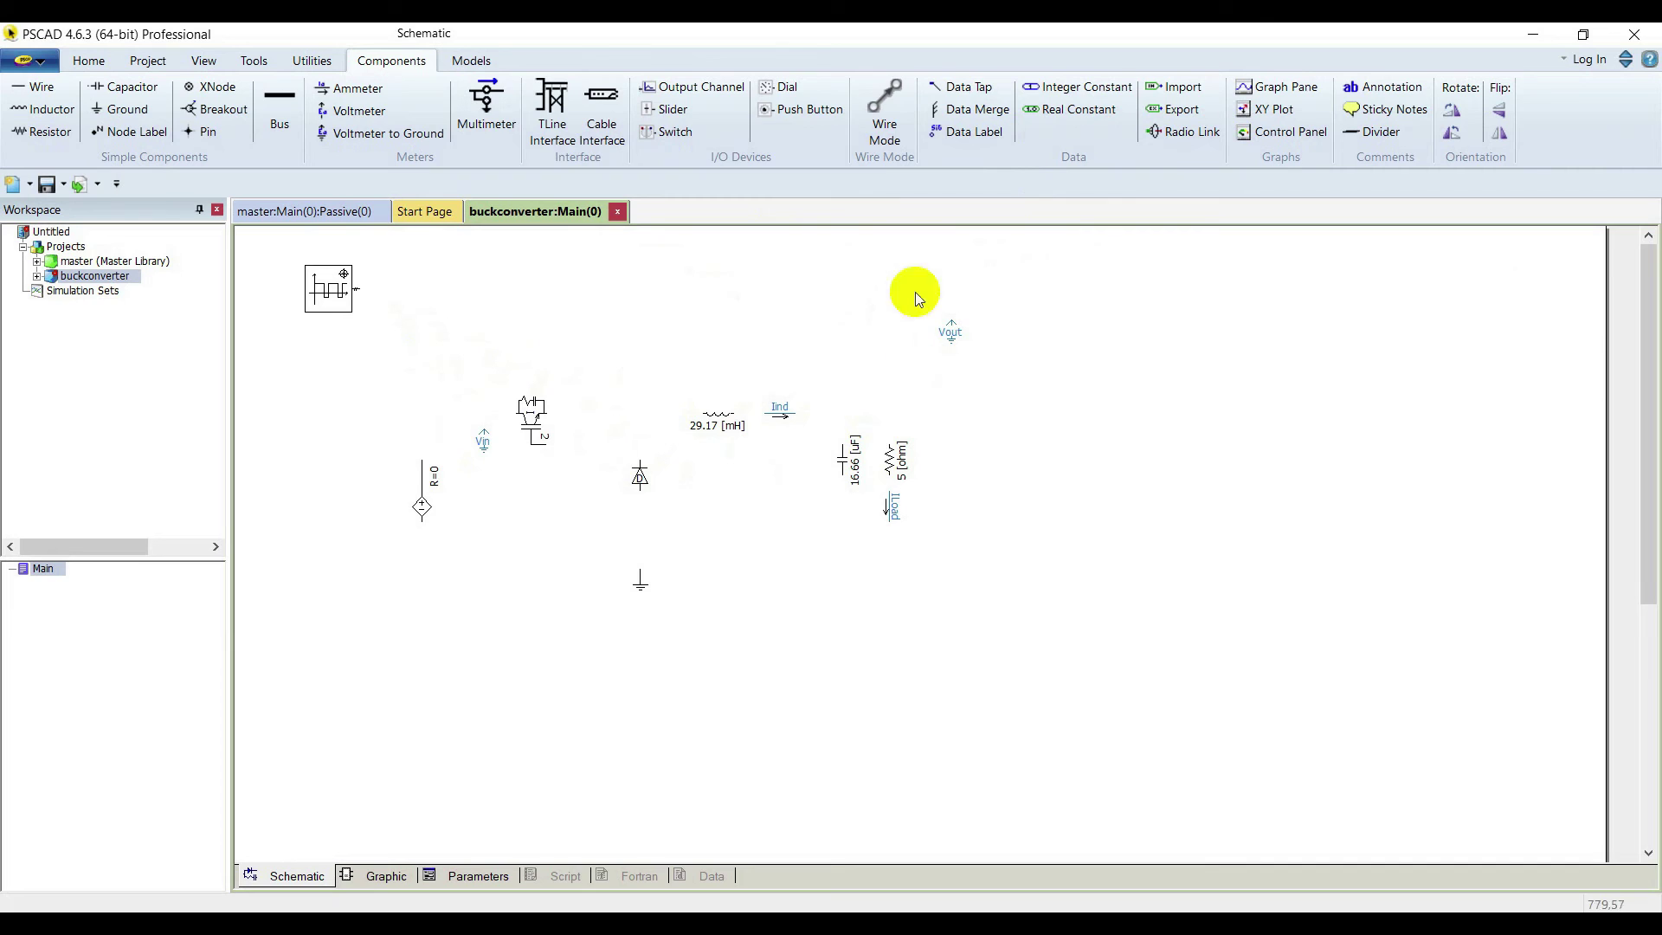
click(877, 115)
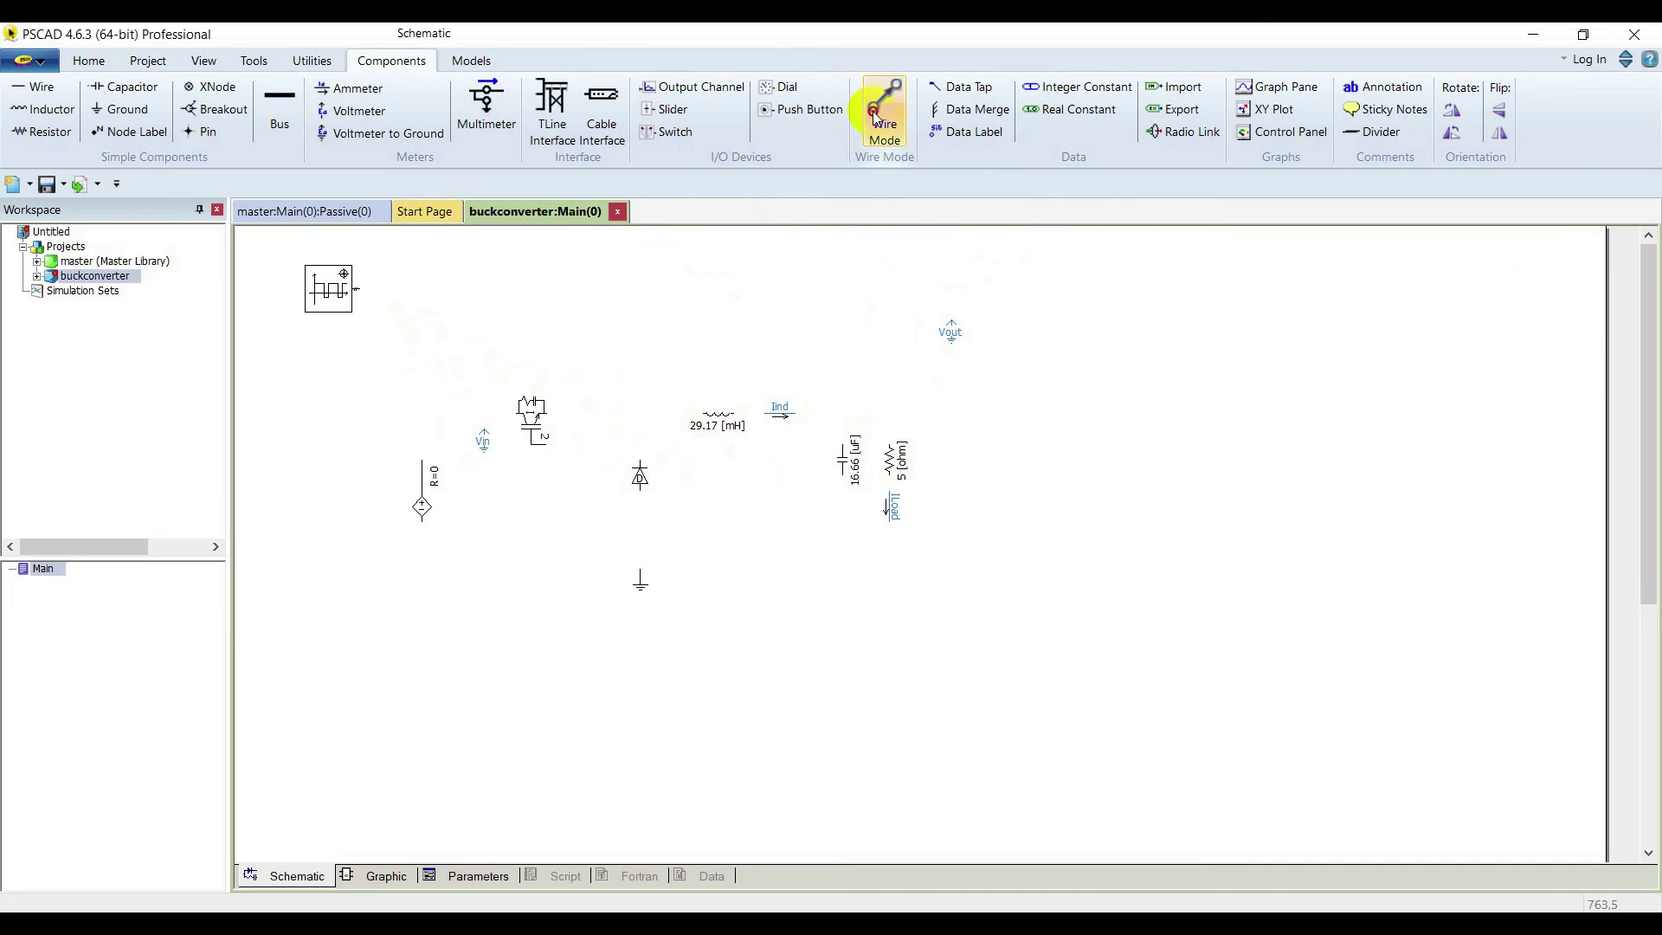
- Wire the source's top terminal to the switch and pick a Data Label for the generator output
click(423, 460)
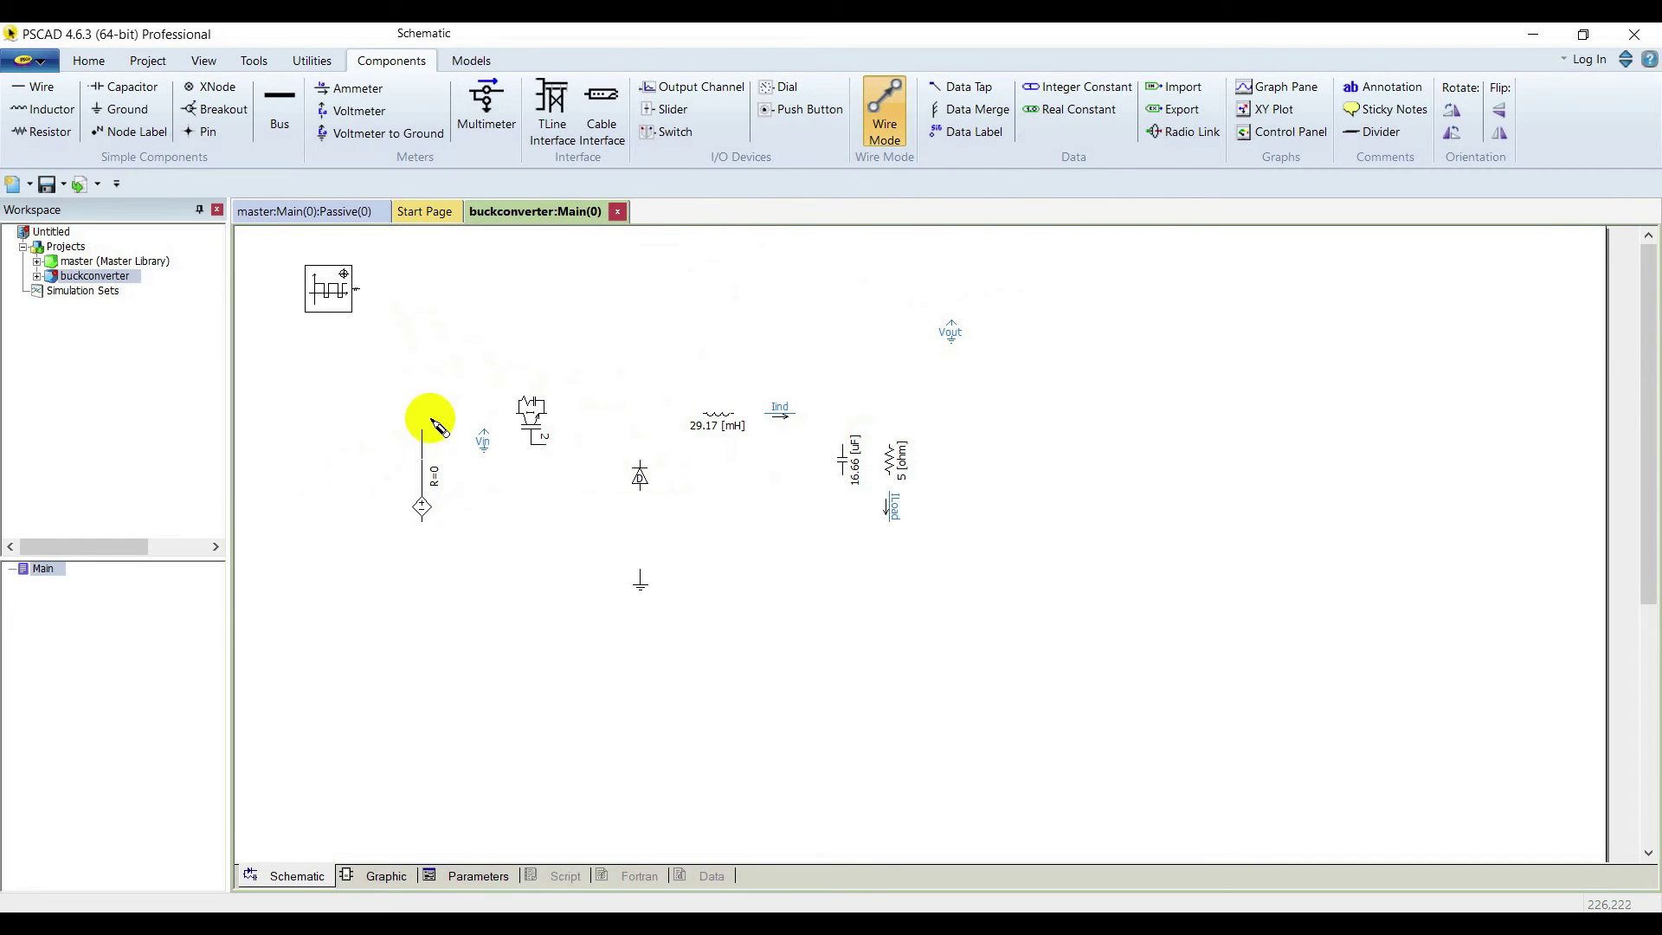
click(430, 415)
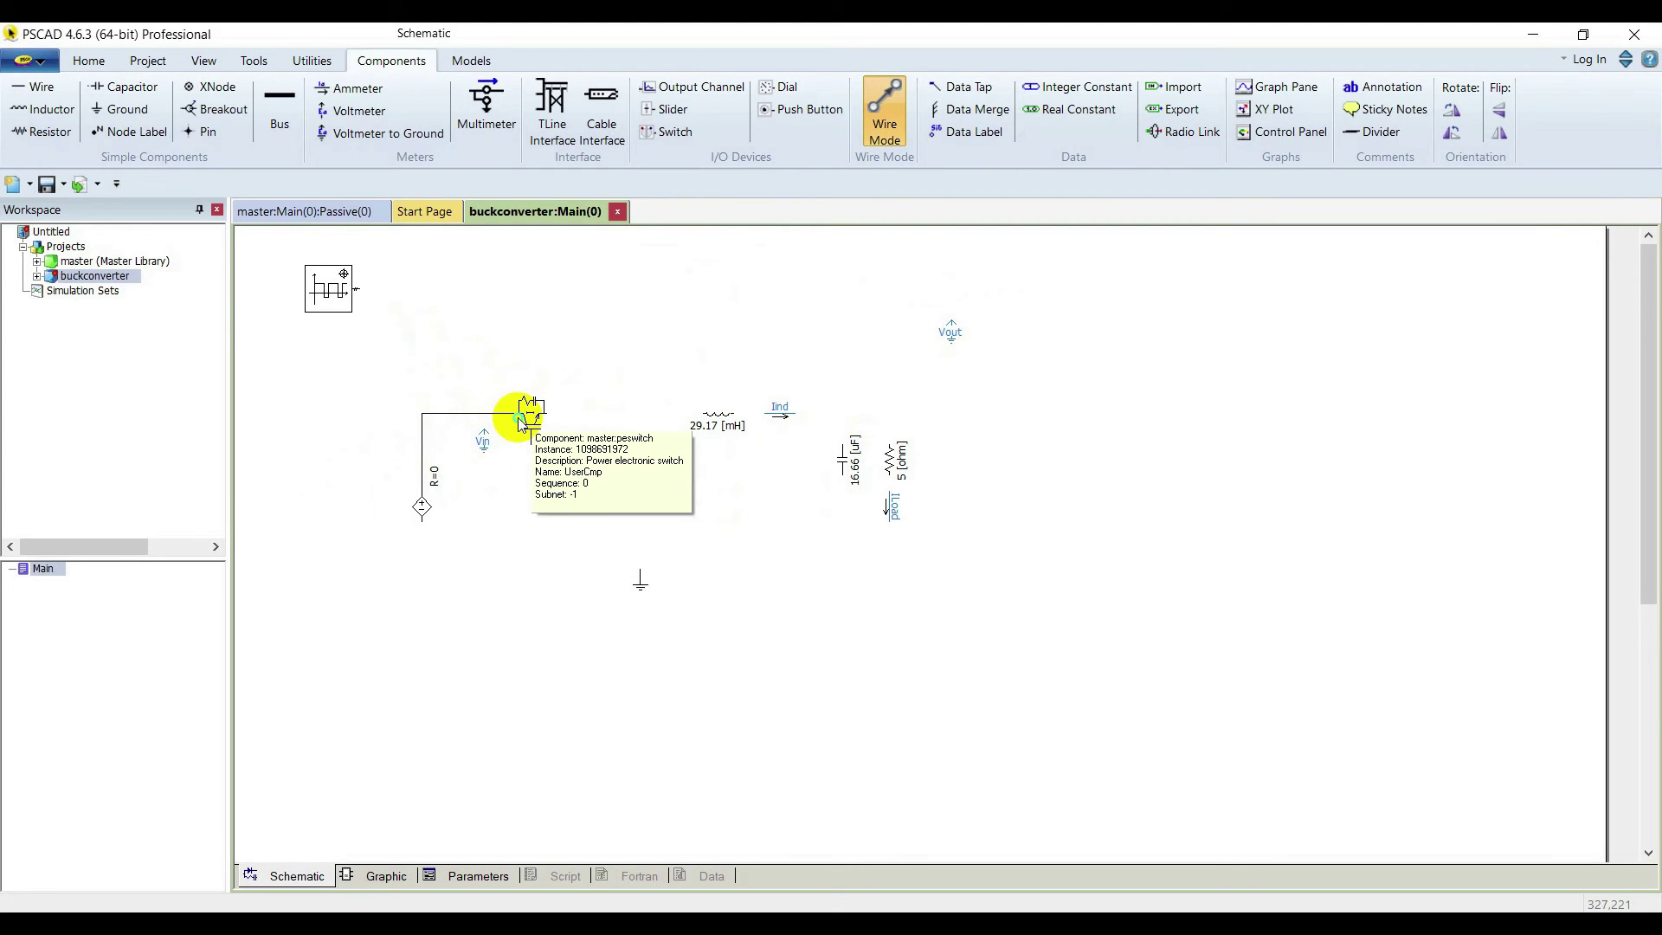
click(522, 417)
click(884, 110)
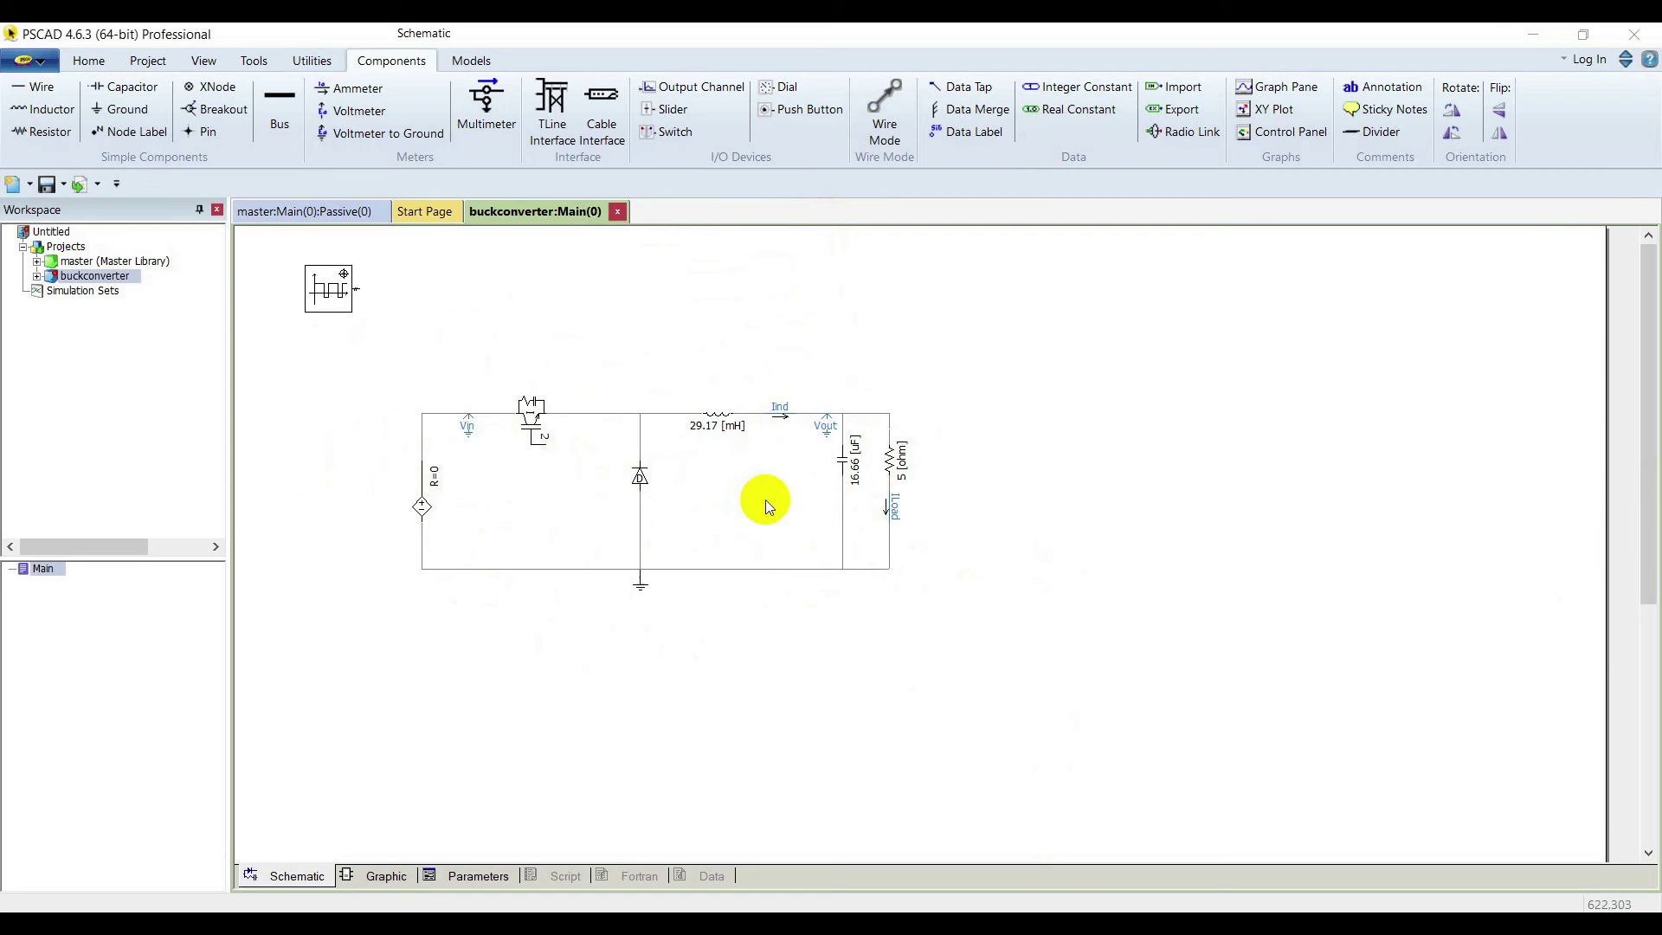
click(979, 131)
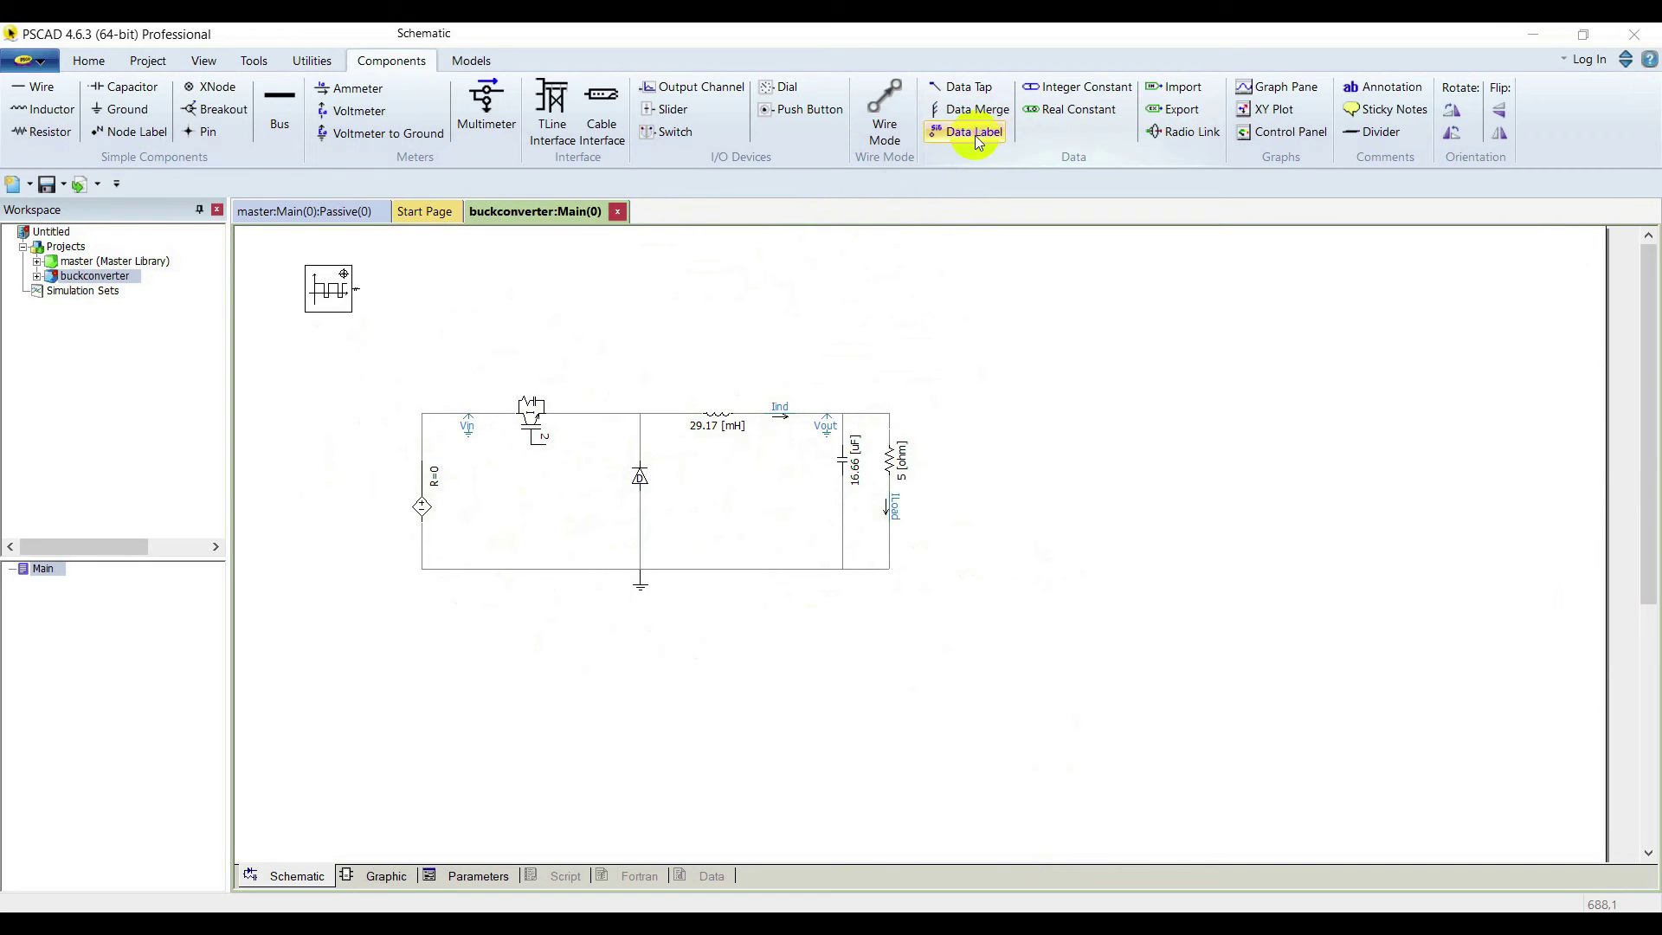
- Attach a data label to the pulse generator's output and name it gate
click(362, 295)
double_click(370, 289)
click(742, 346)
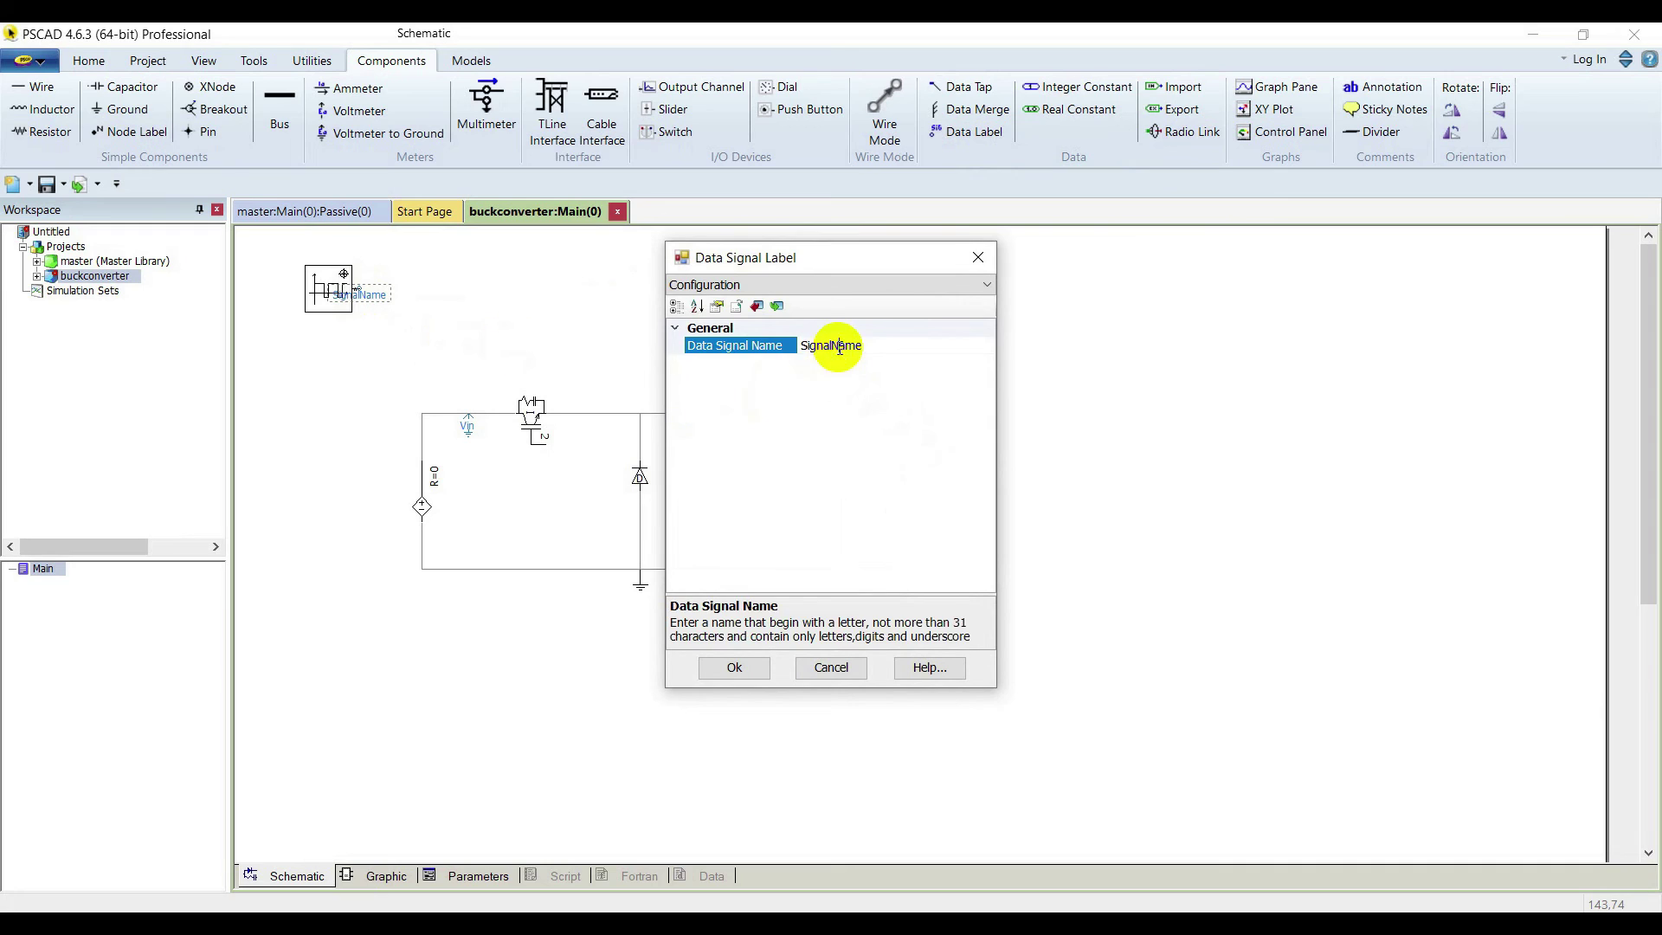
click(884, 345)
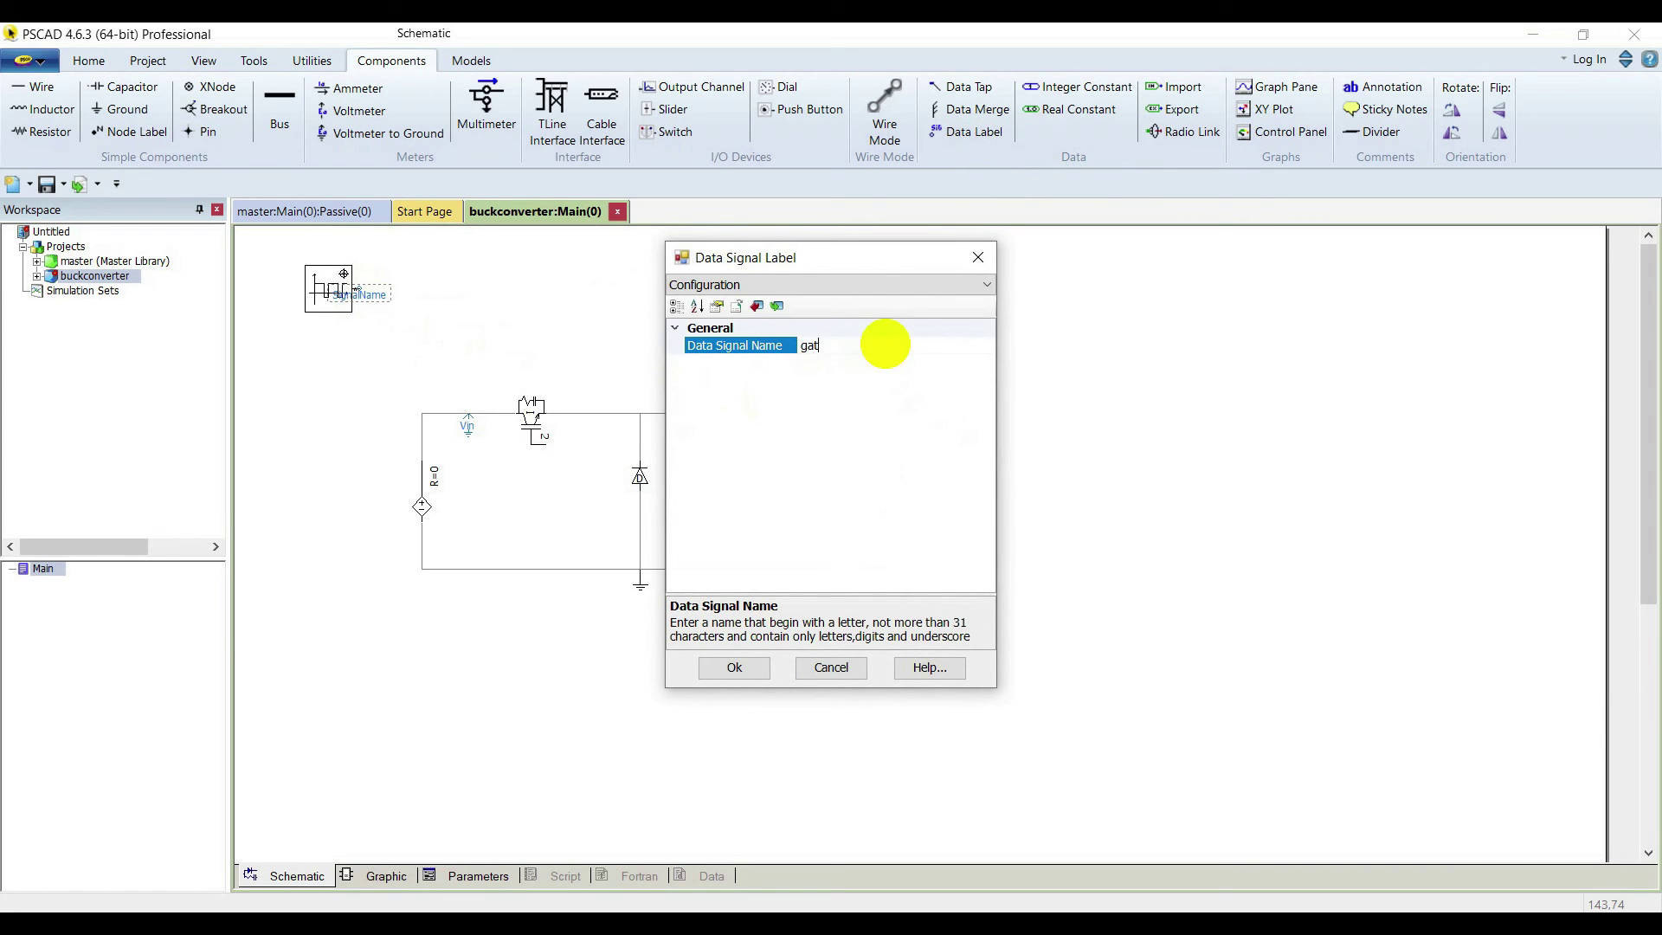
key(Return)
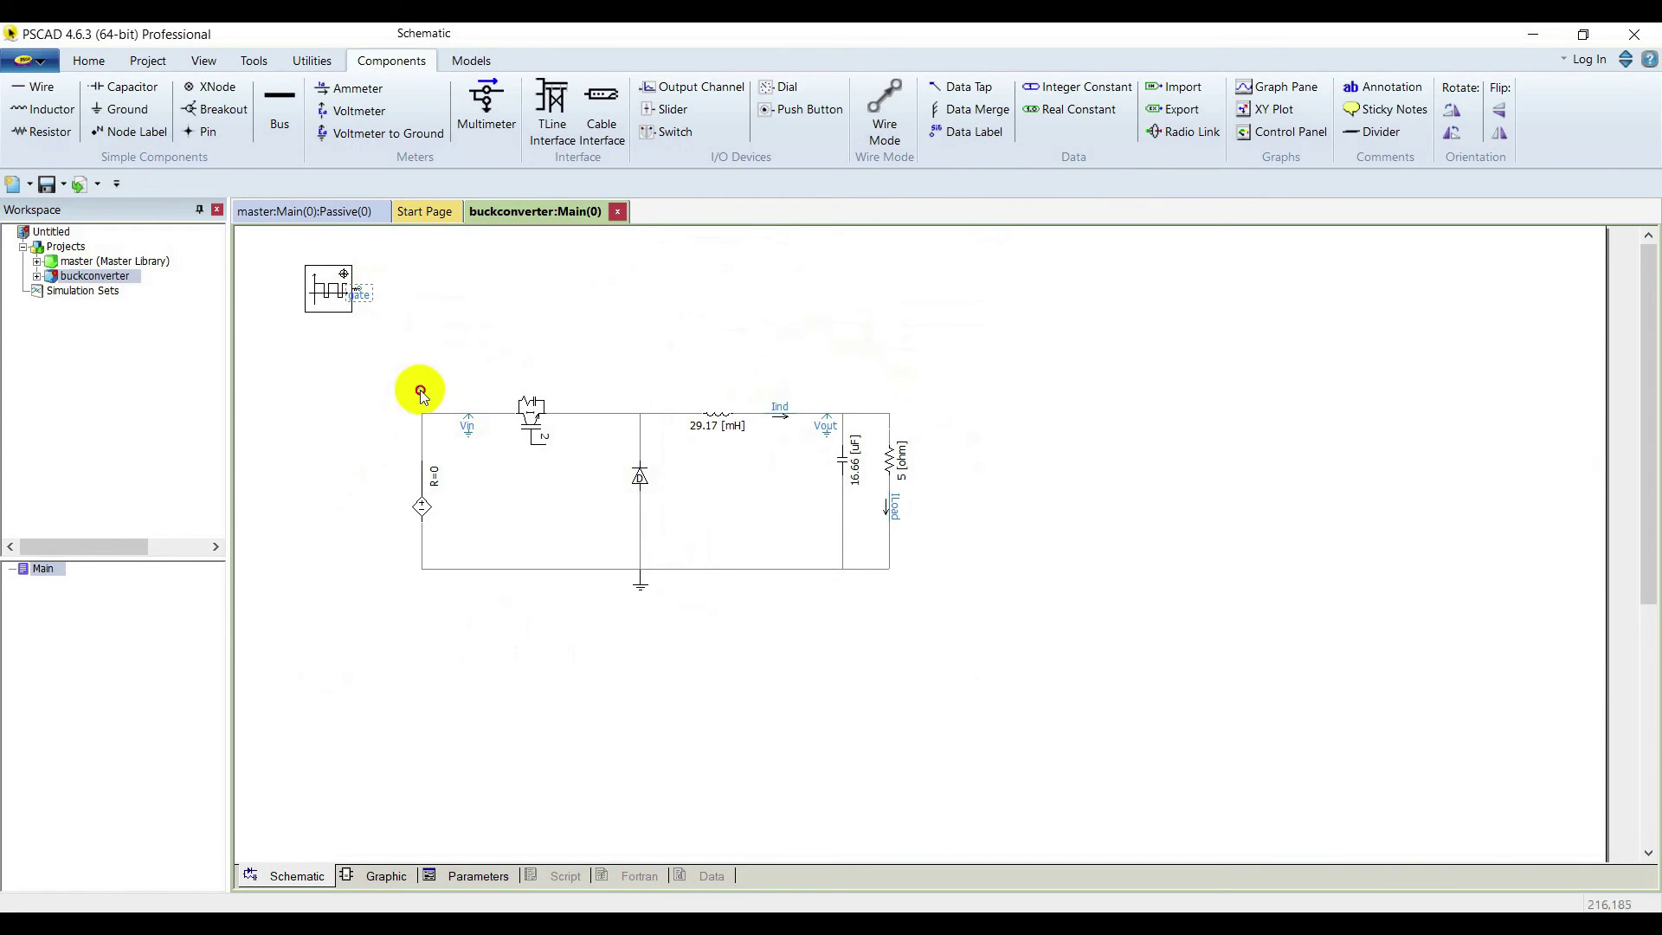
- Copy the gate label and attach the copy to the IGBT's gate terminal
click(369, 295)
right_click(369, 299)
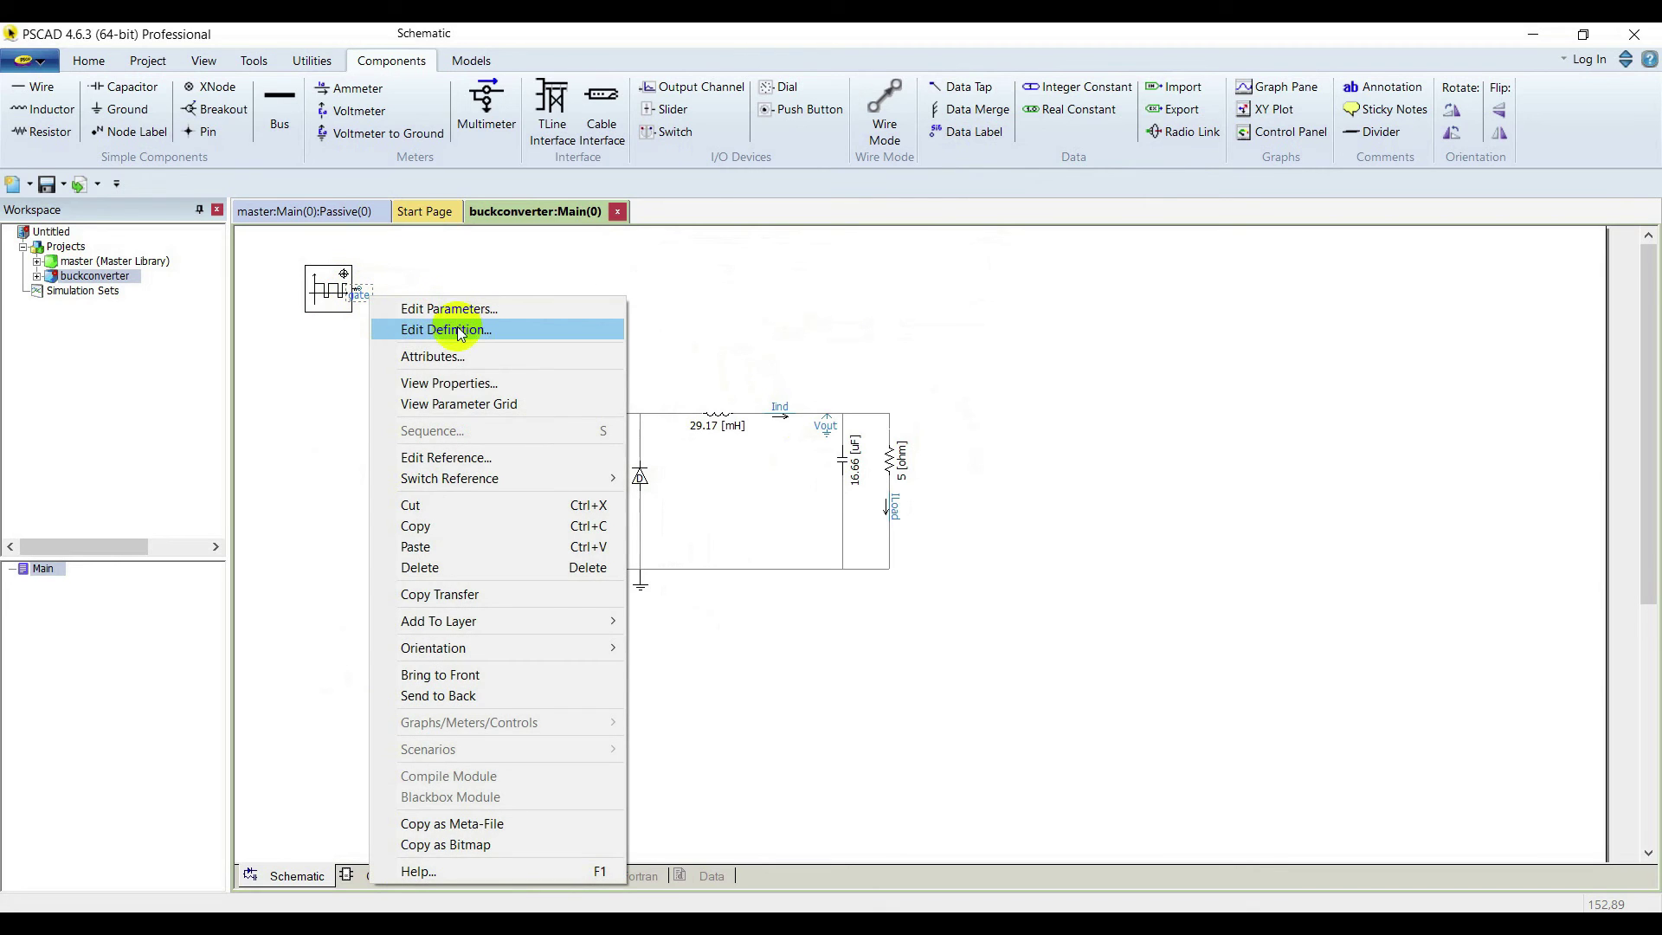
click(450, 526)
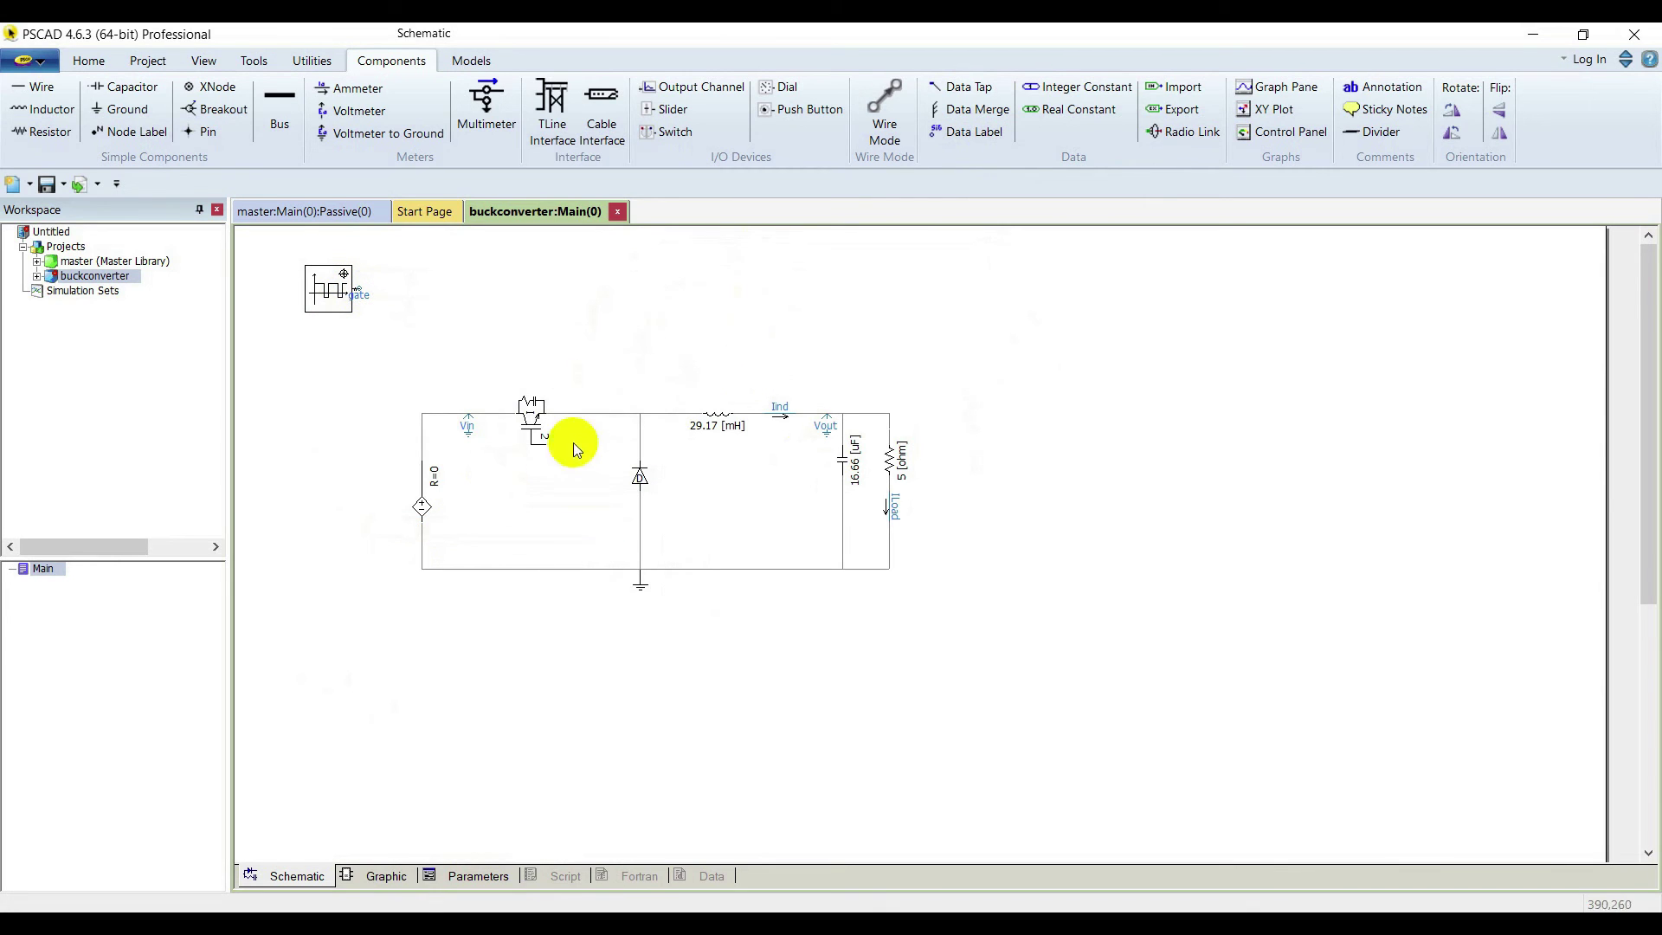
right_click(497, 506)
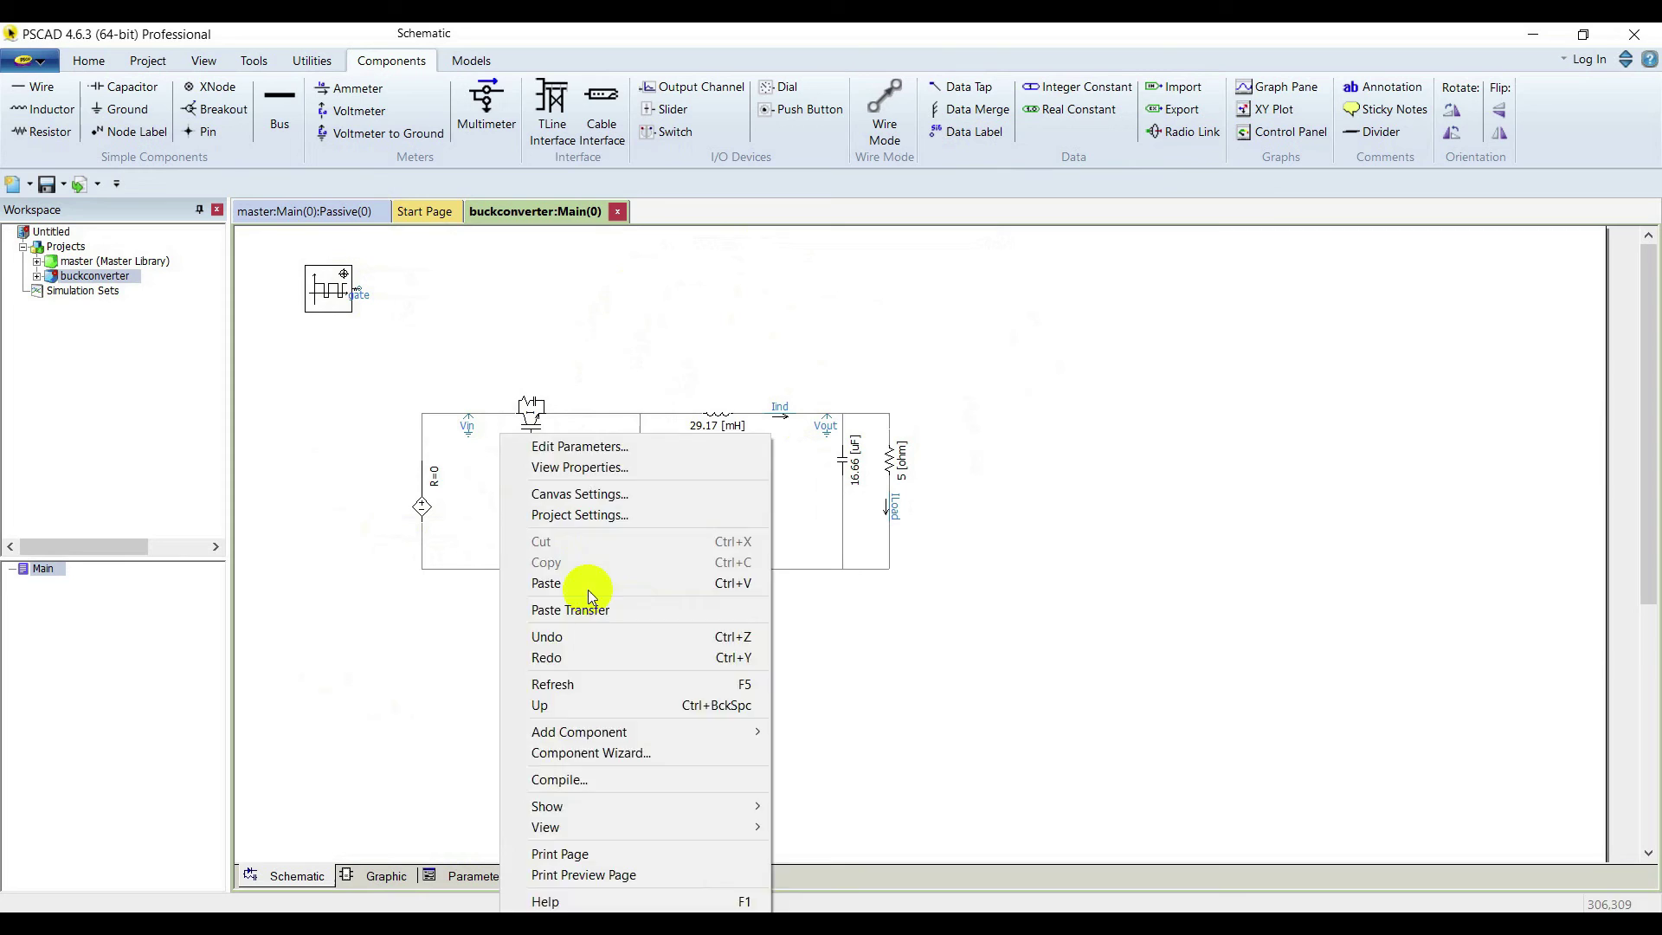
click(588, 590)
drag(517, 499, 550, 451)
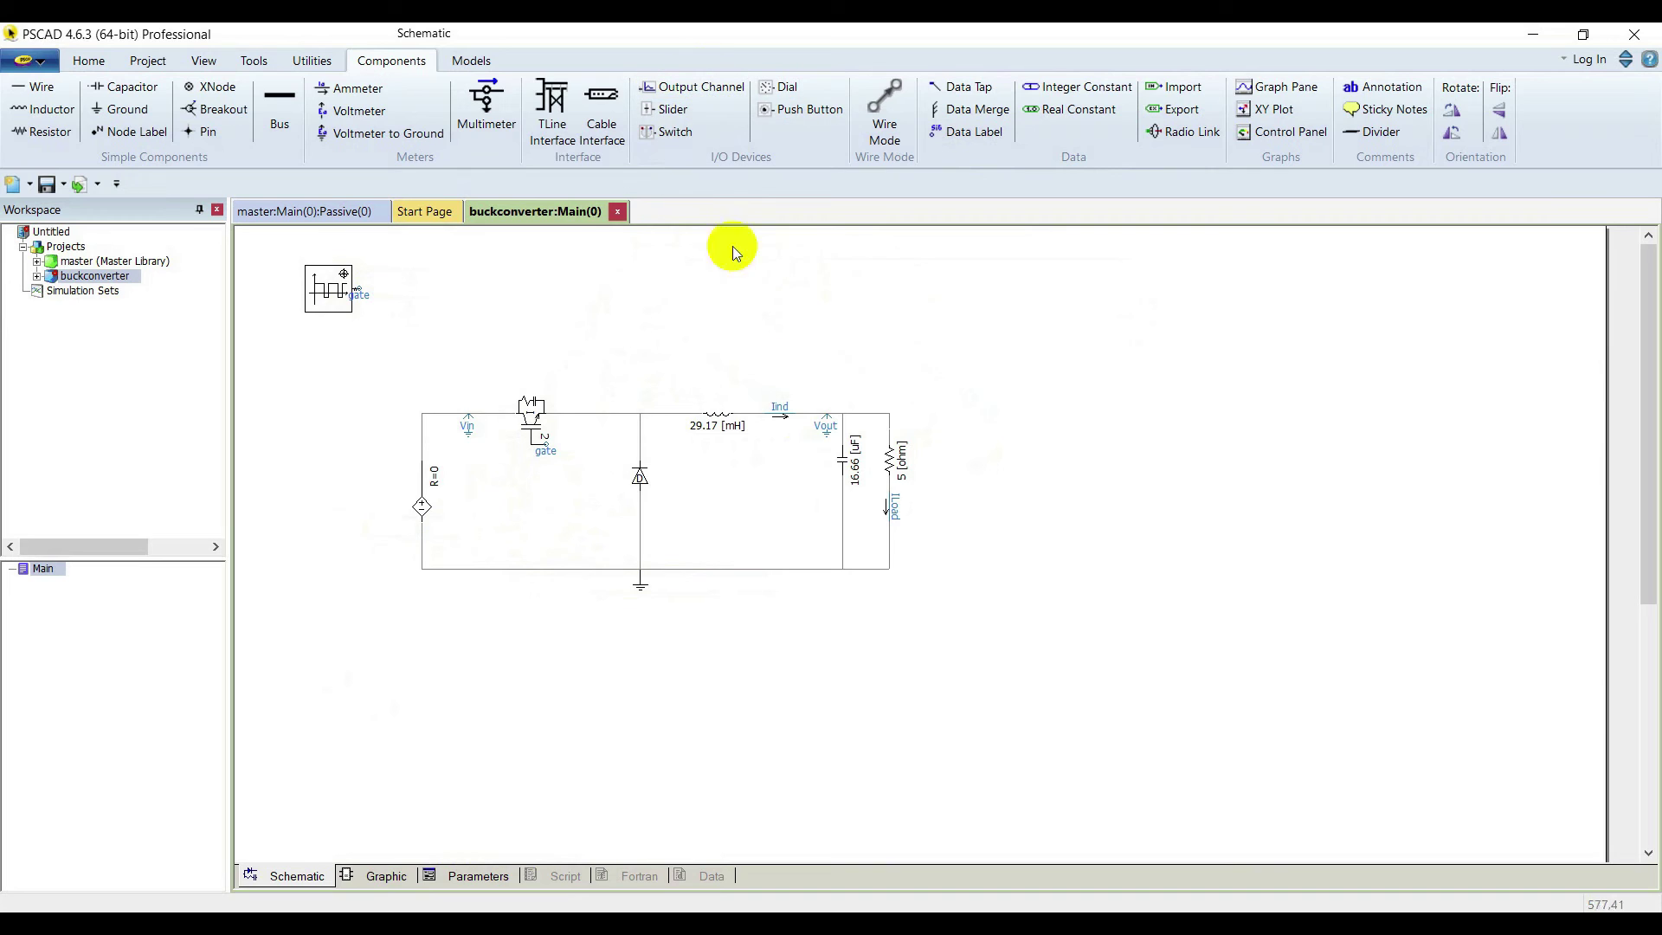
click(700, 89)
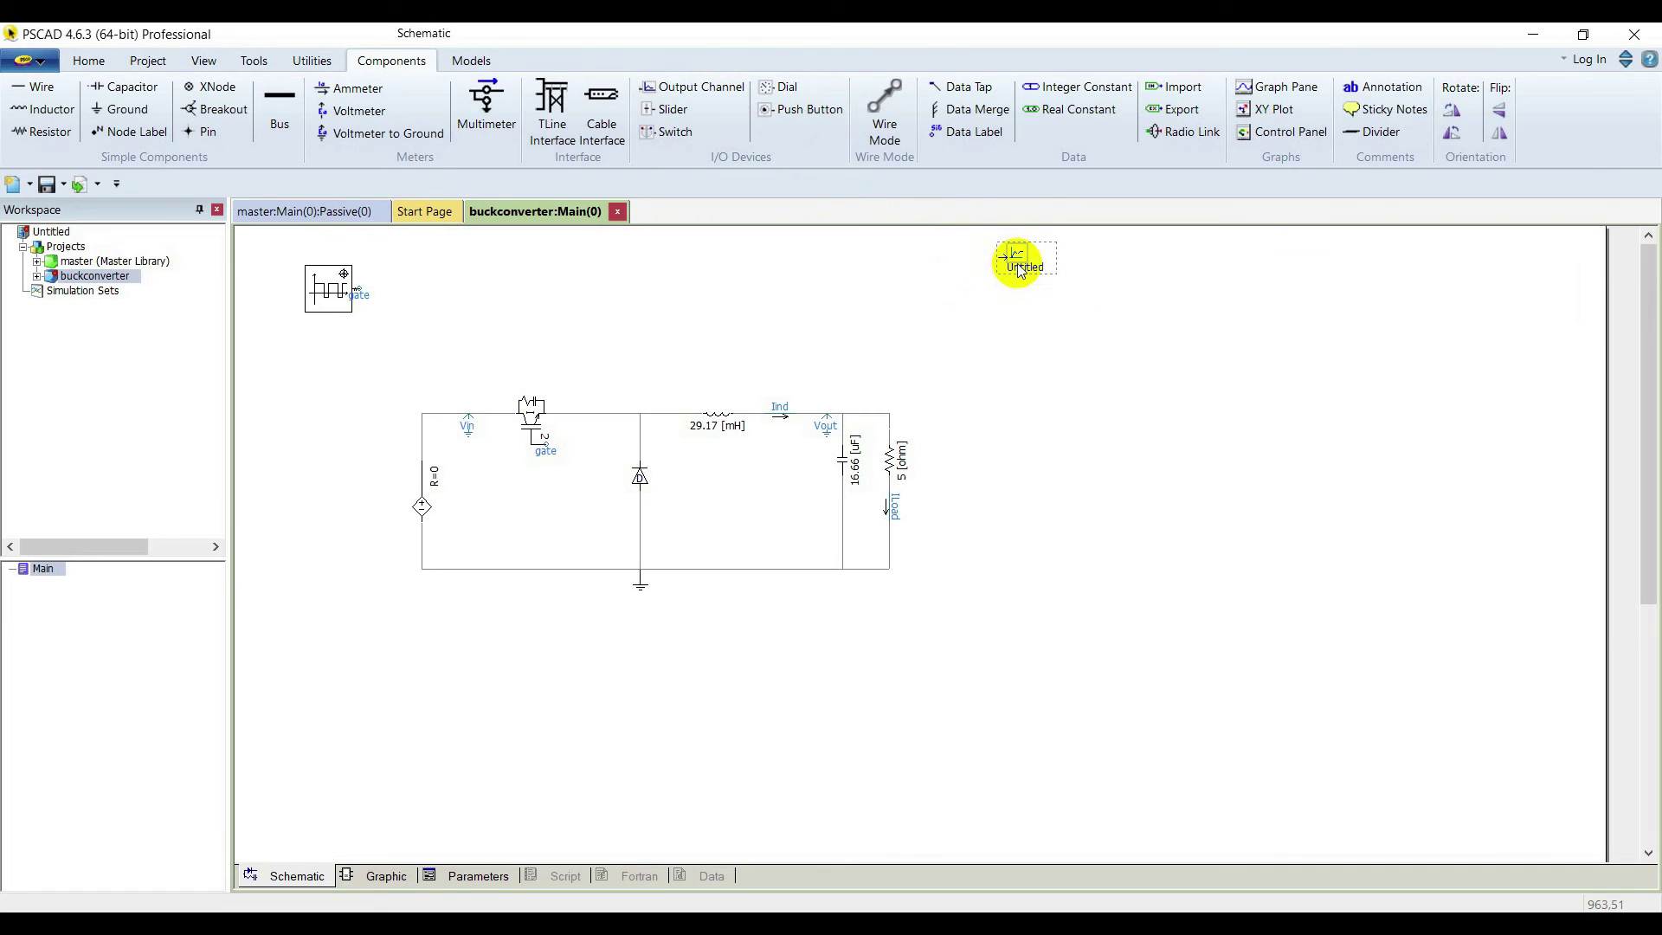
- Title the output channel 'Input Voltage' and feed it with a Vin data label
double_click(1018, 262)
click(971, 346)
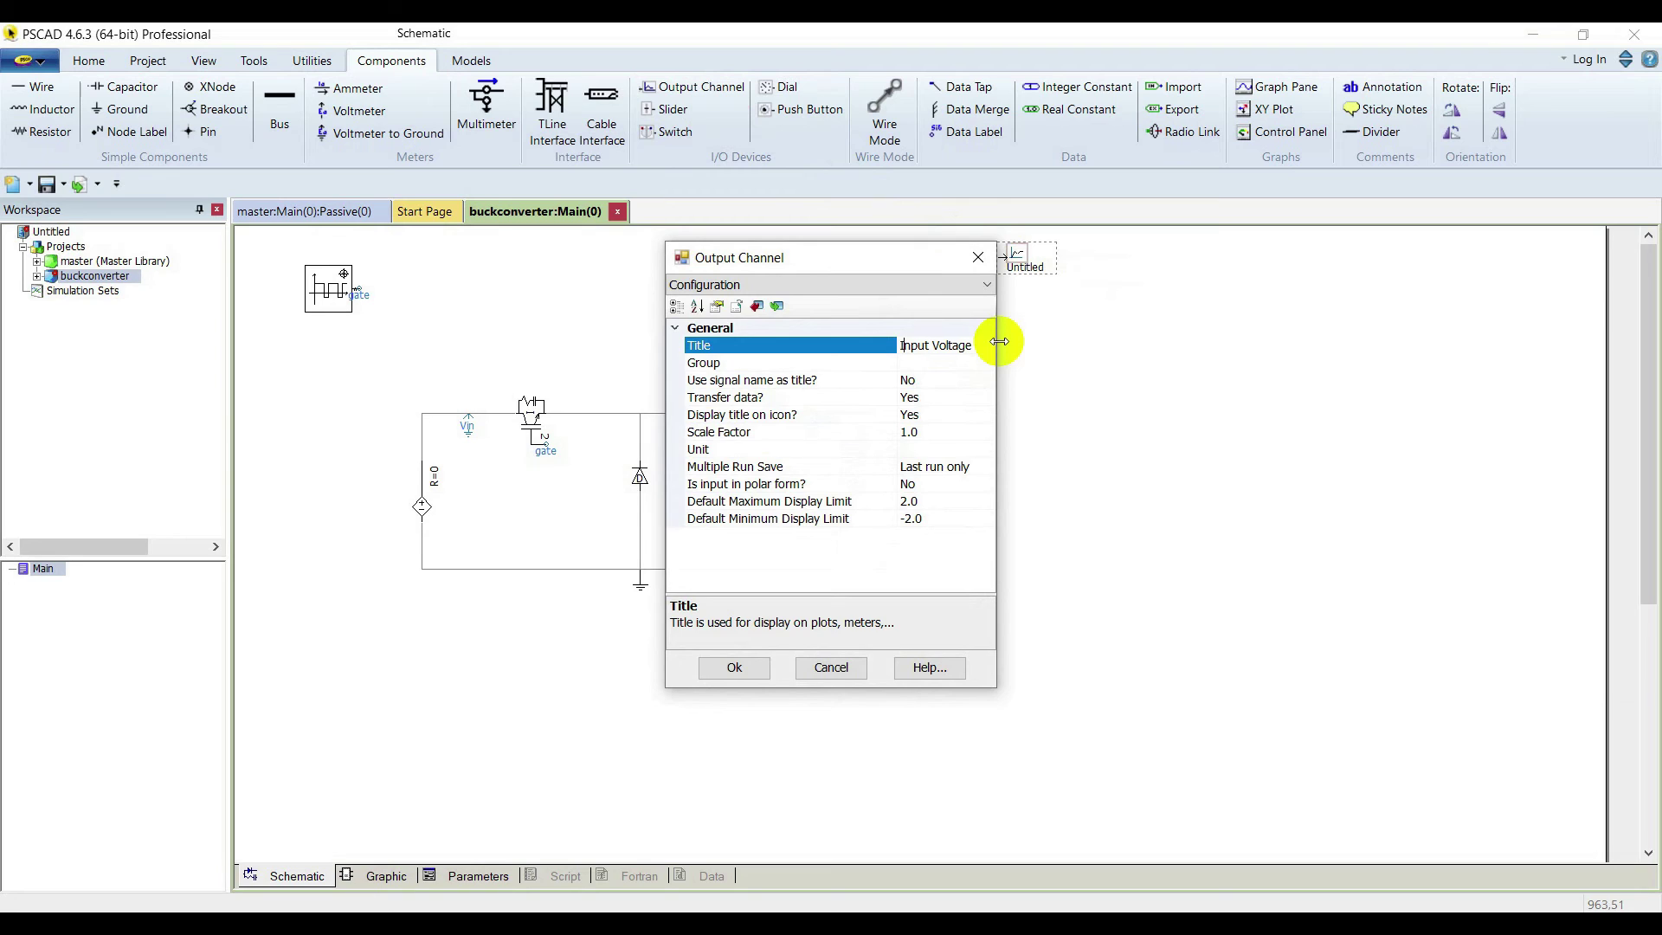
key(Return)
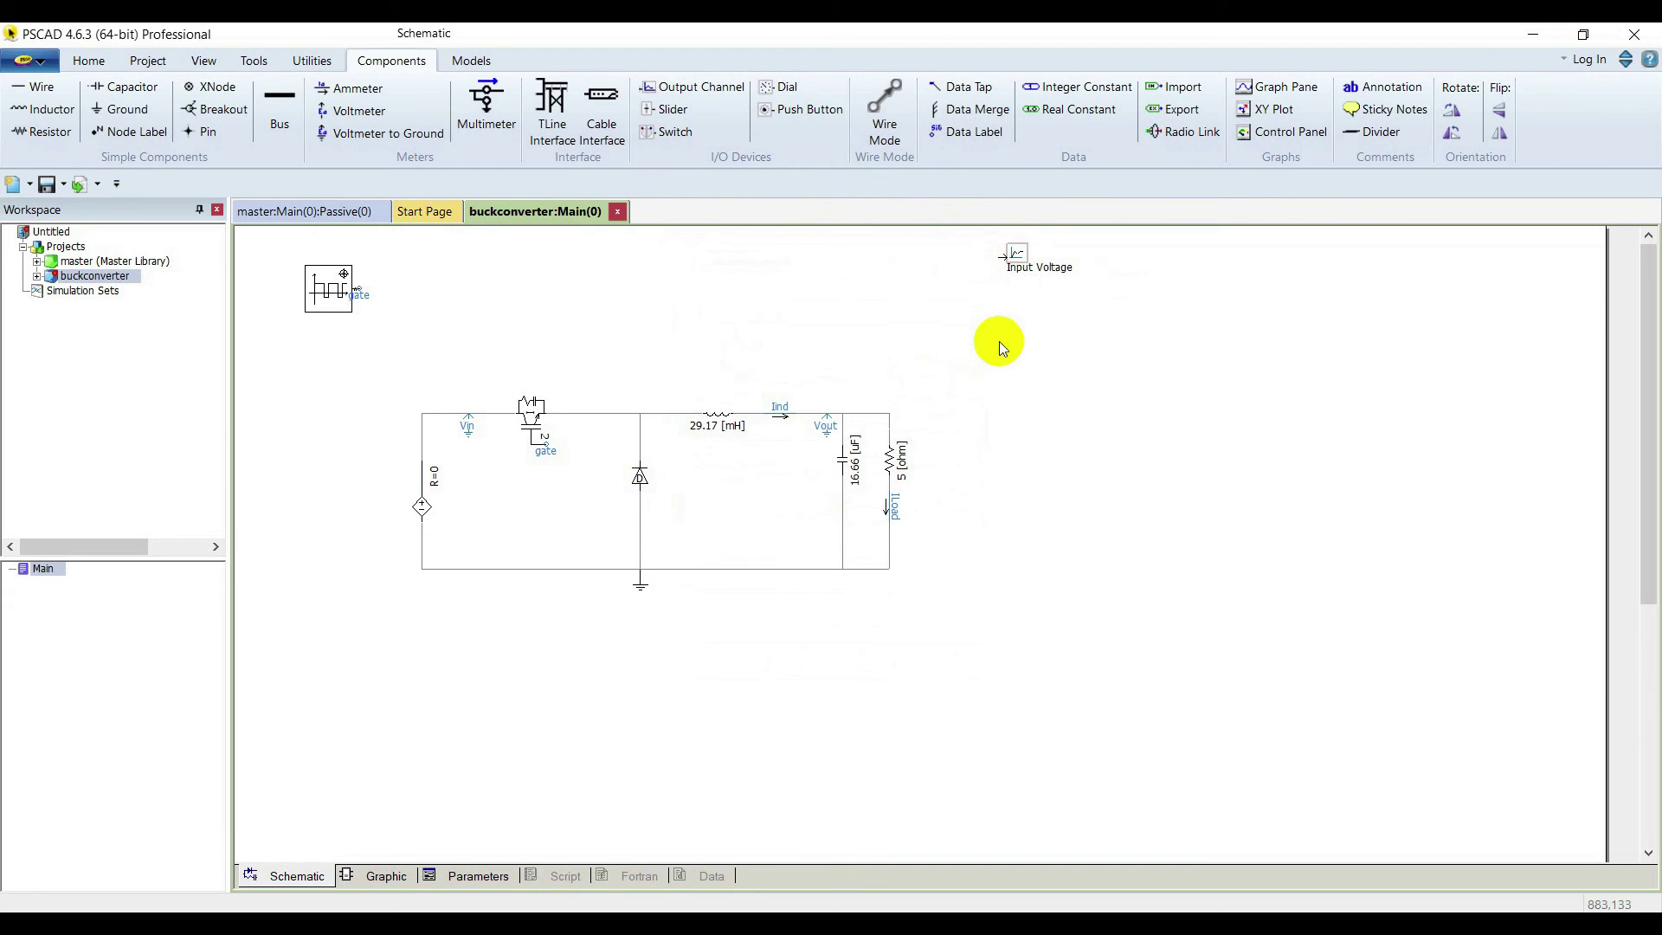
click(967, 132)
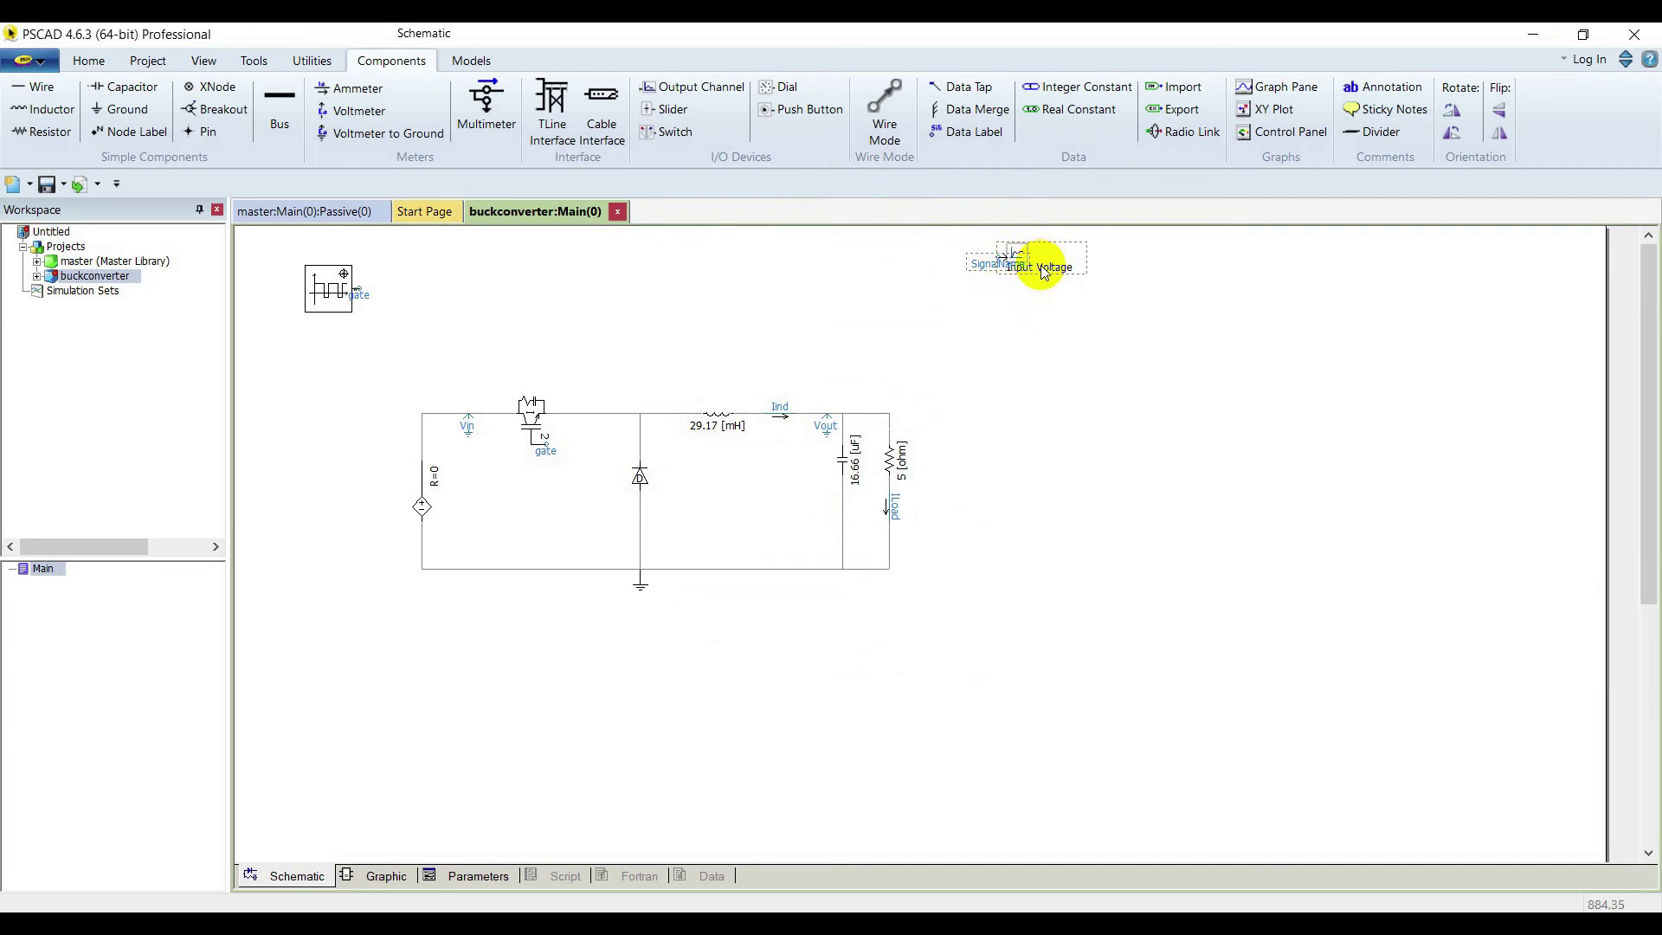
click(989, 262)
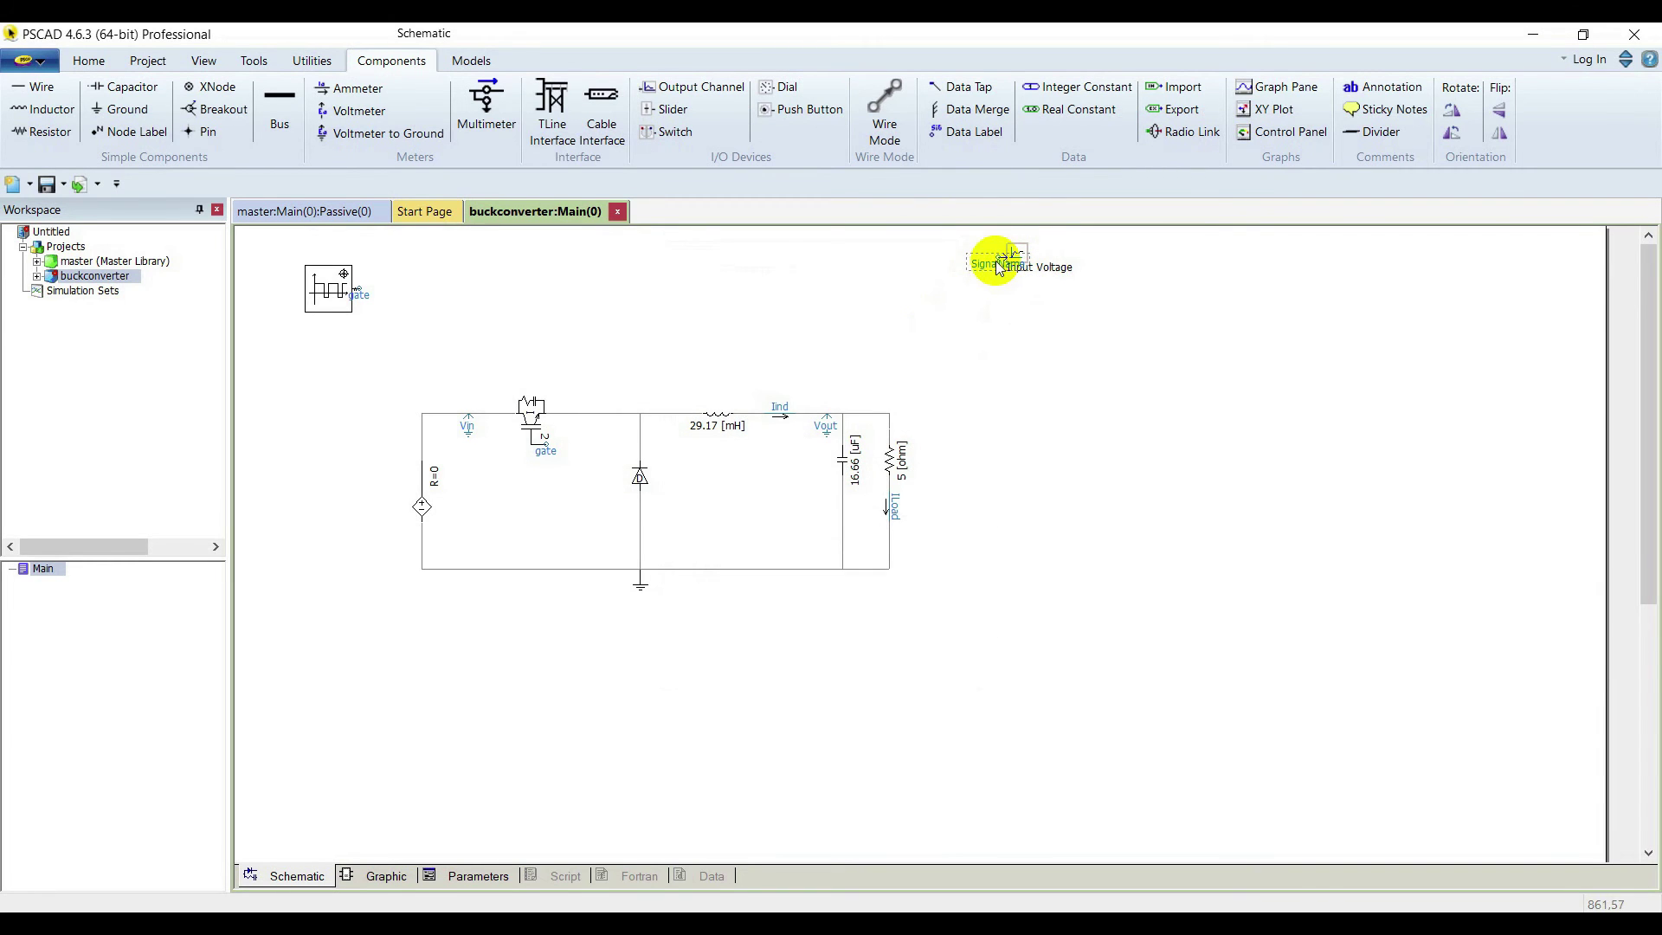
double_click(995, 259)
click(923, 346)
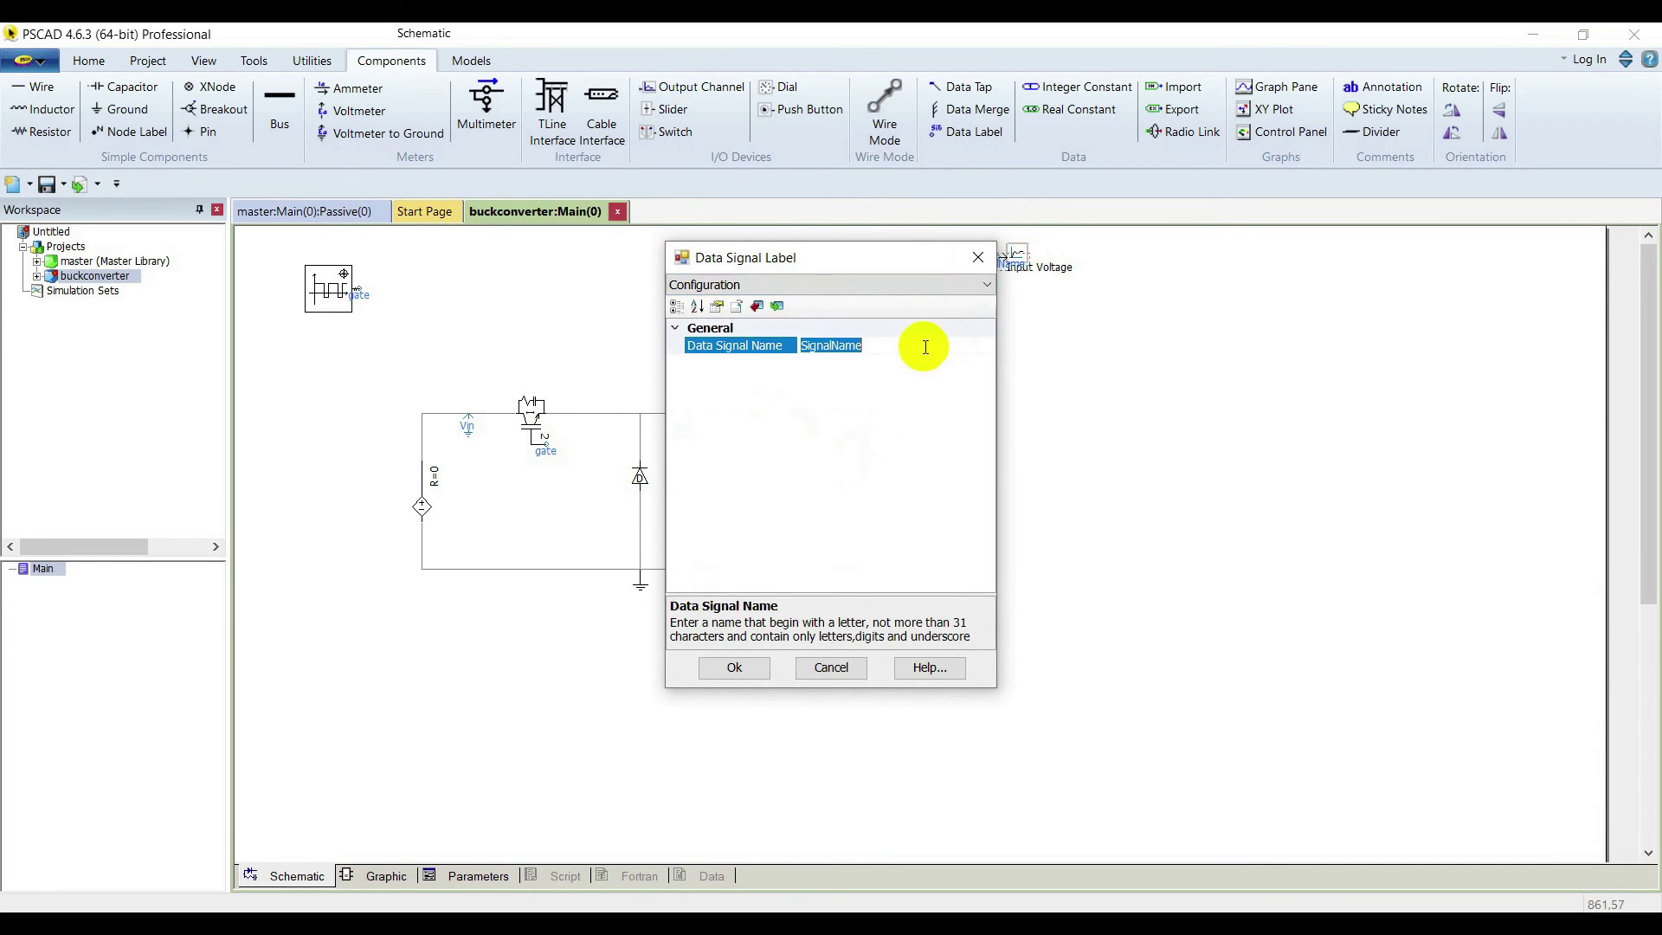
key(Return)
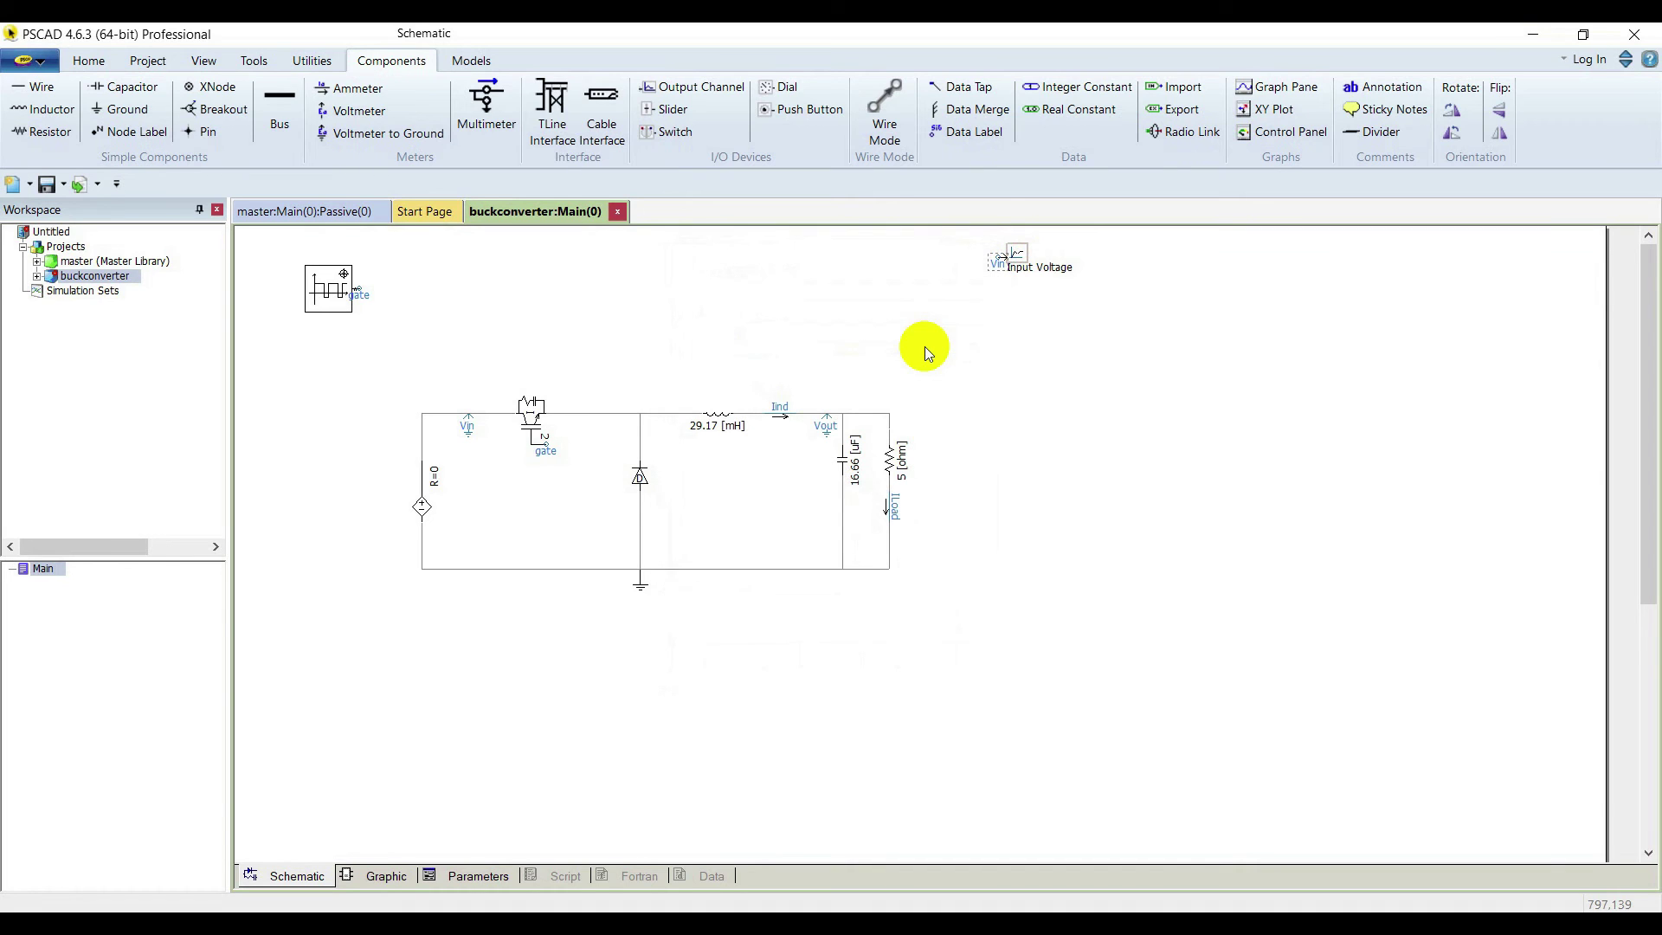
- Set the Input Voltage channel's scale factor to 1000 and unit to V
double_click(1015, 256)
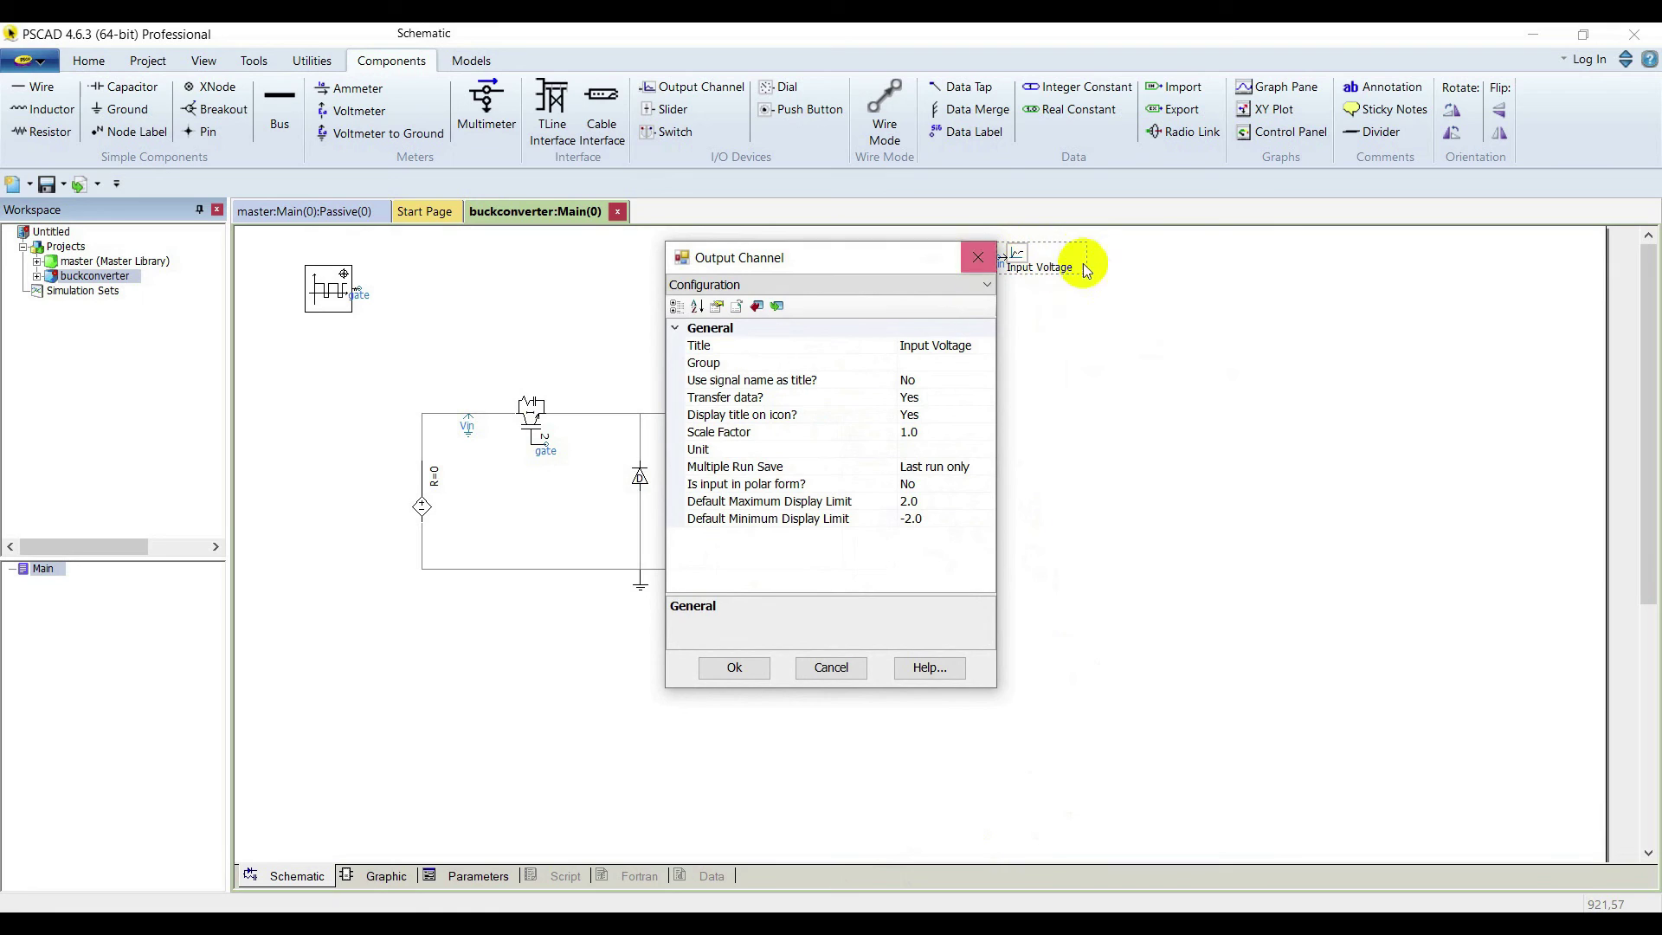
click(951, 433)
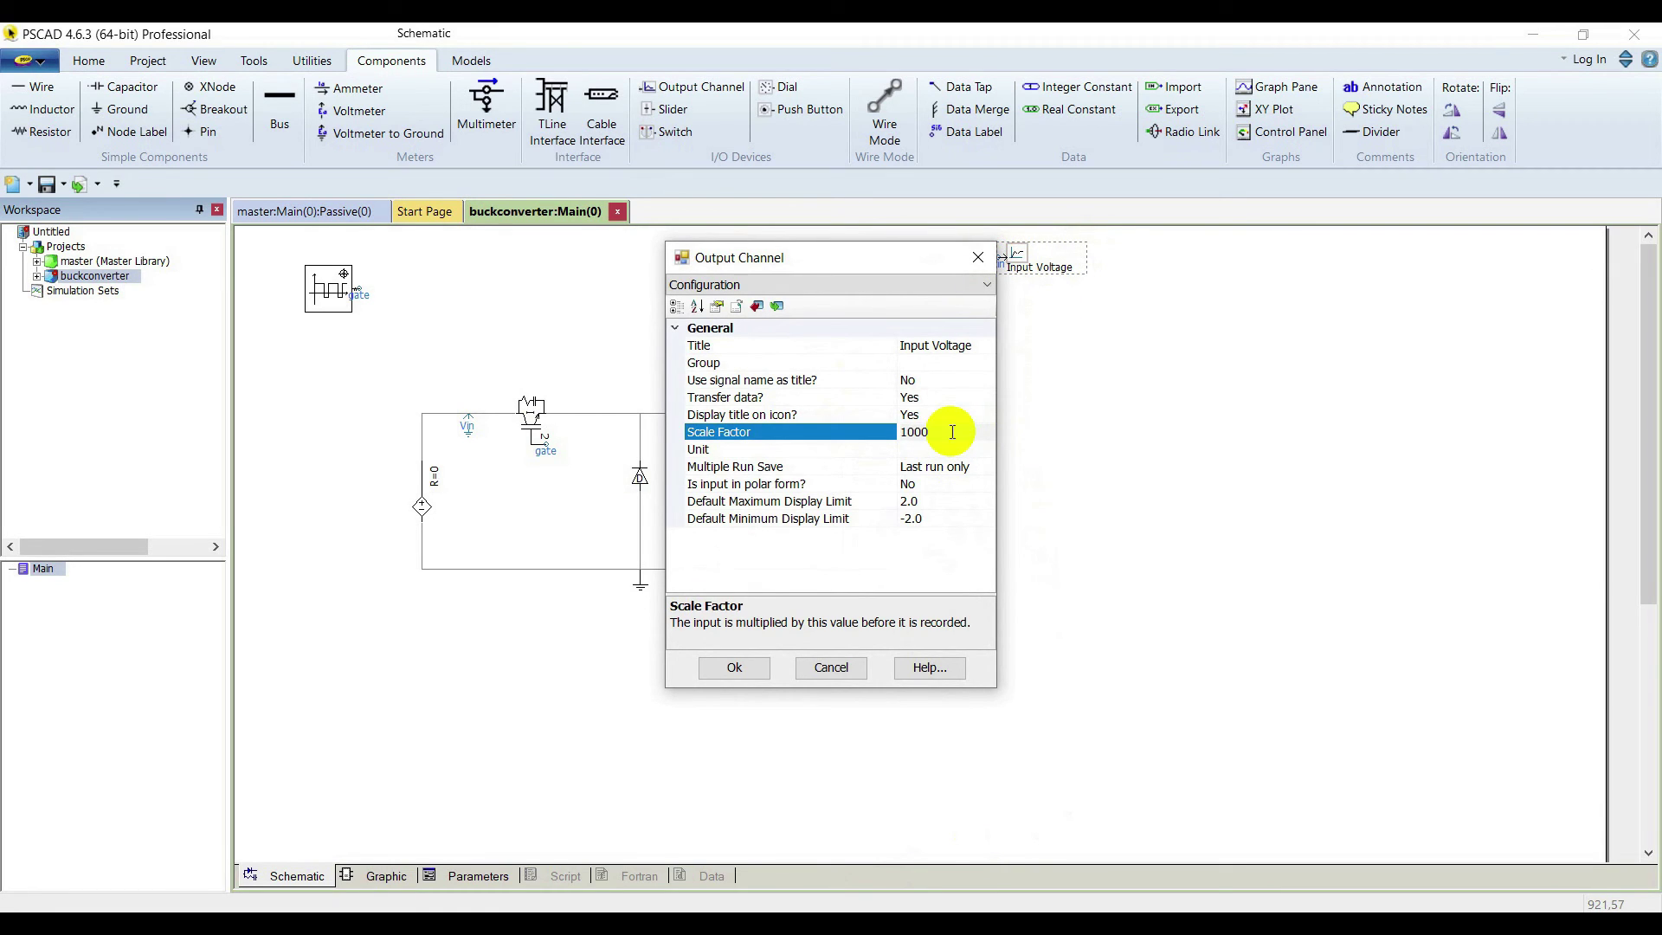
text(1000)
click(933, 448)
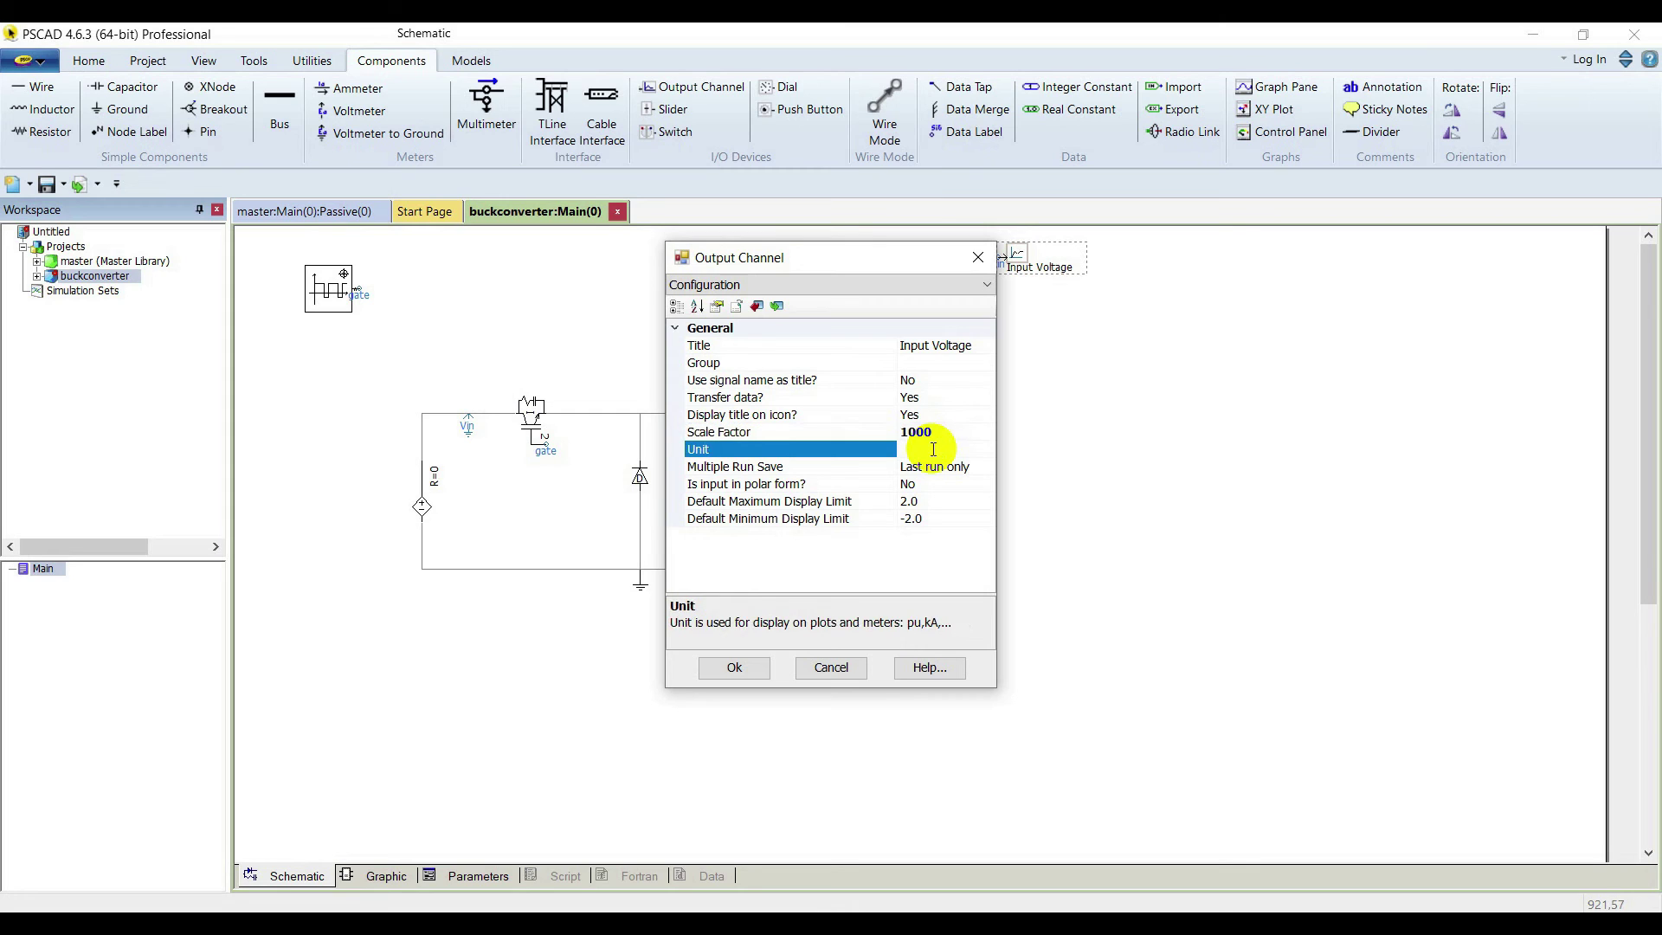
text(V)
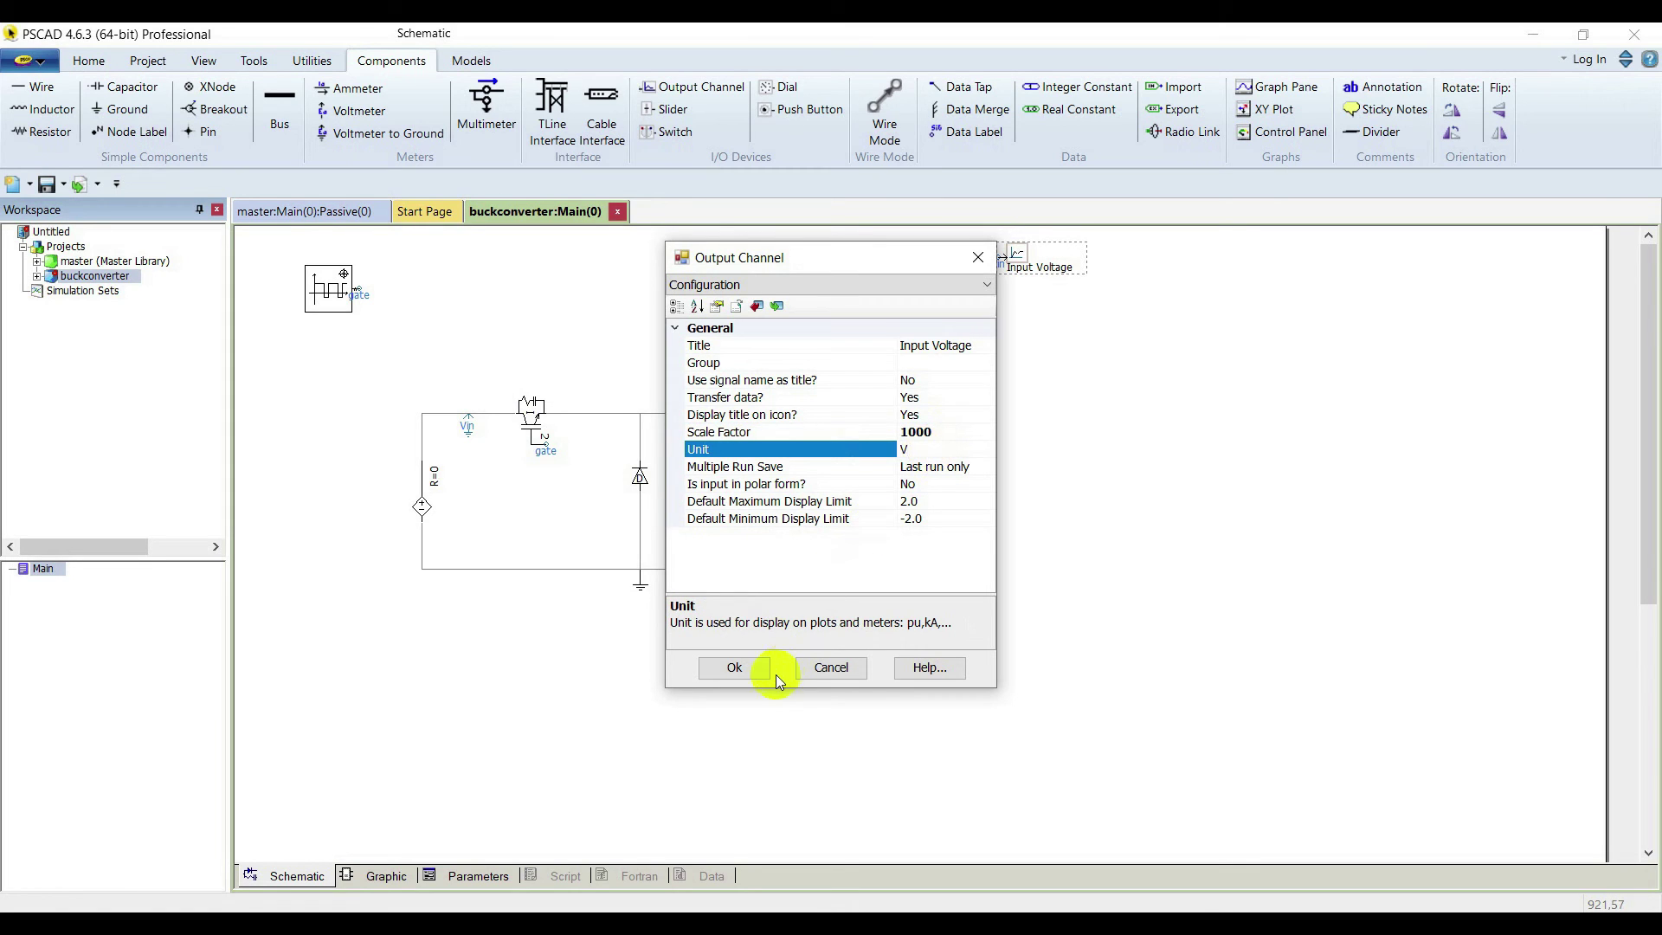
click(730, 669)
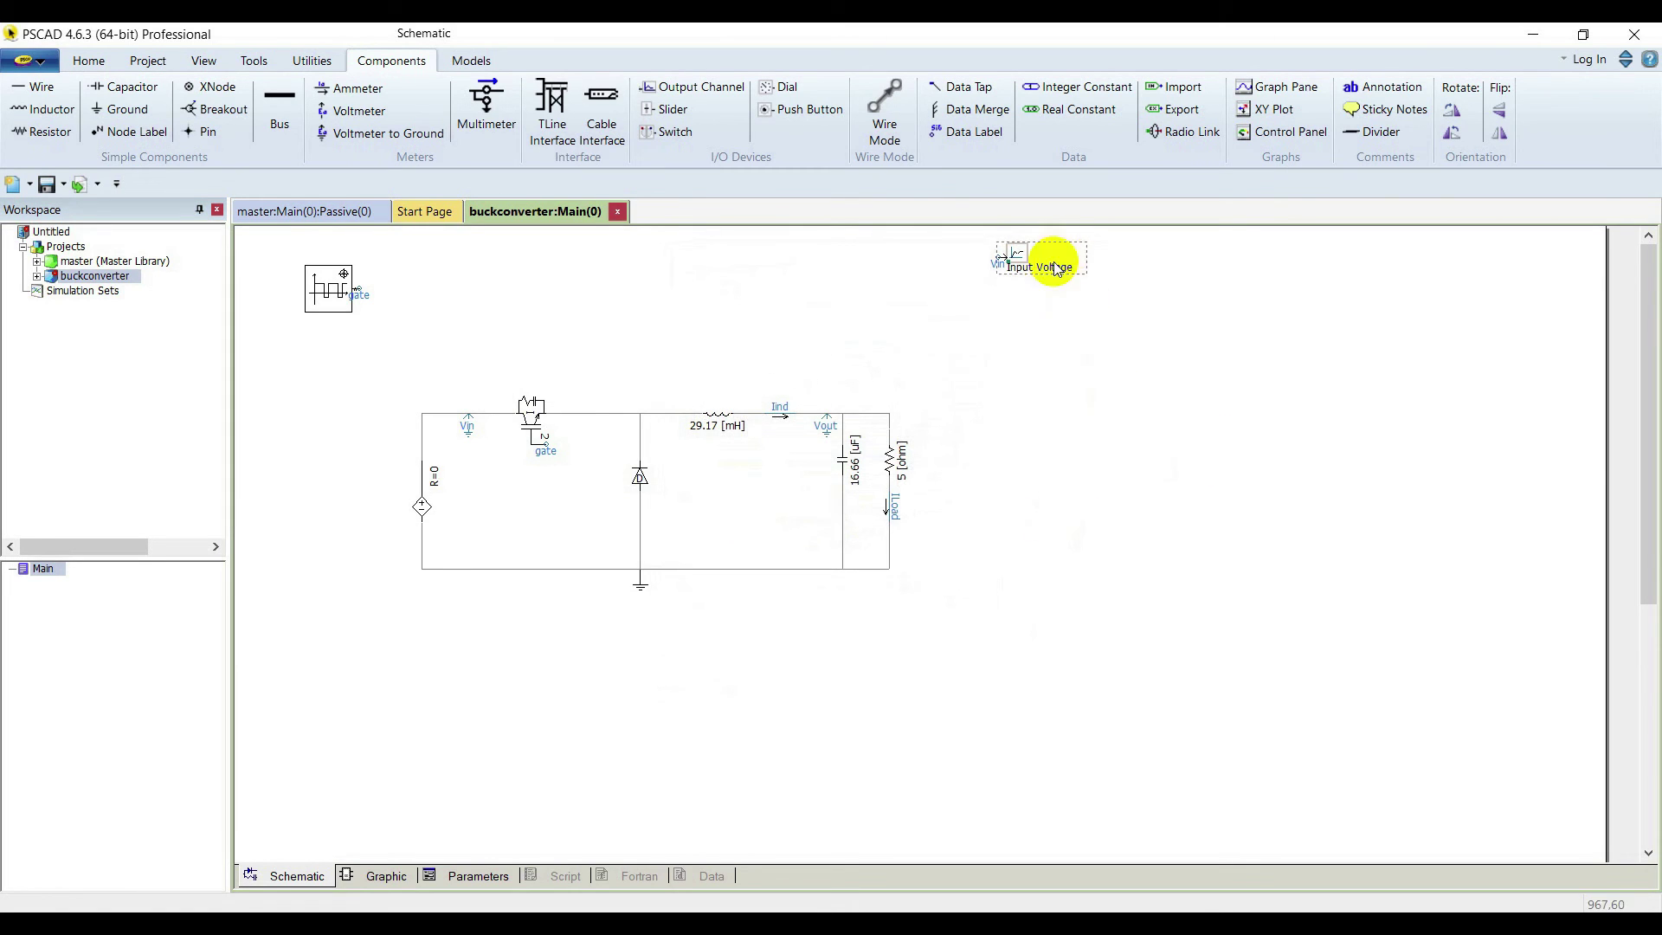
click(1004, 250)
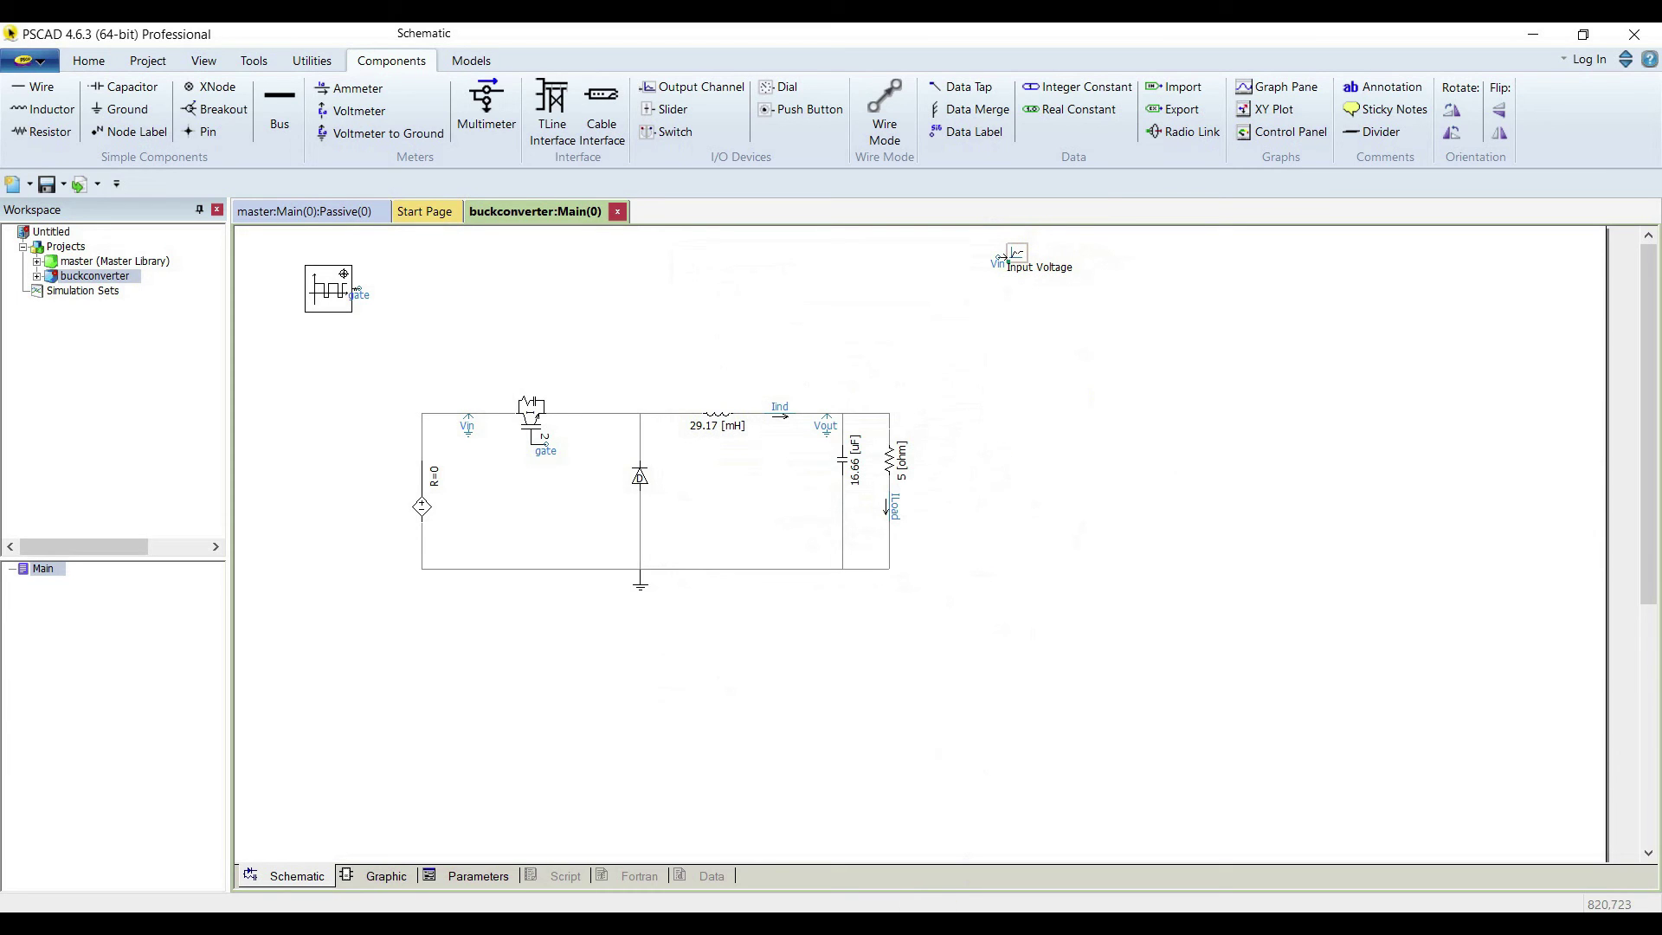
- Marquee-select the five output channels and move them left of the circuit
click(1028, 268)
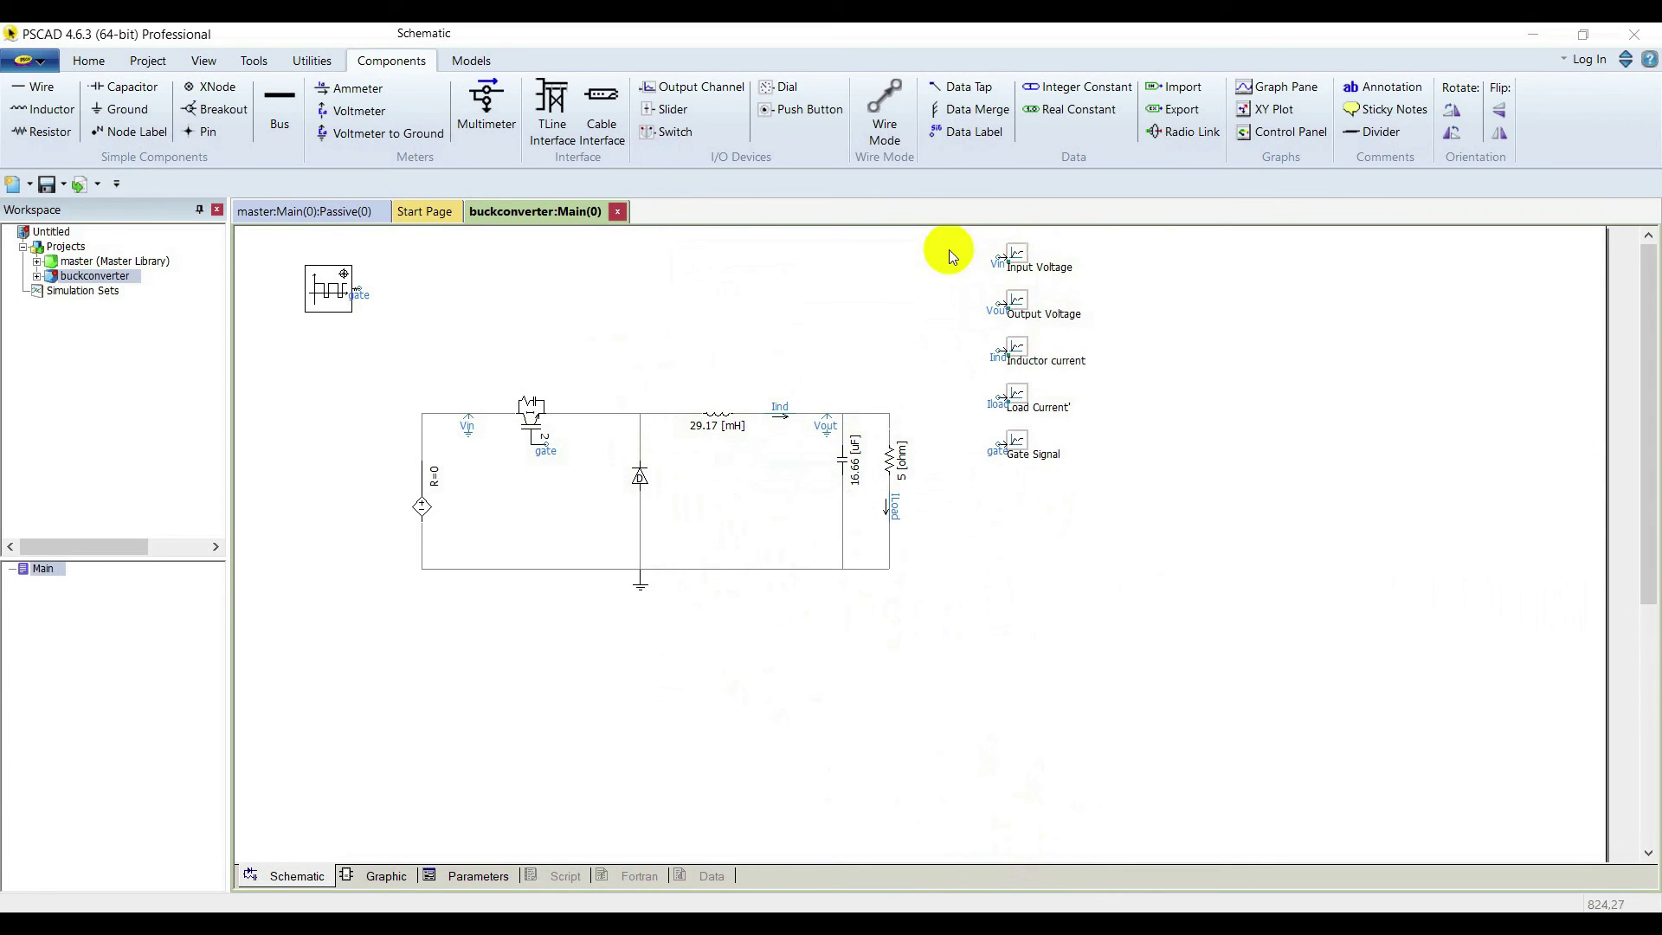
drag(974, 235, 1114, 471)
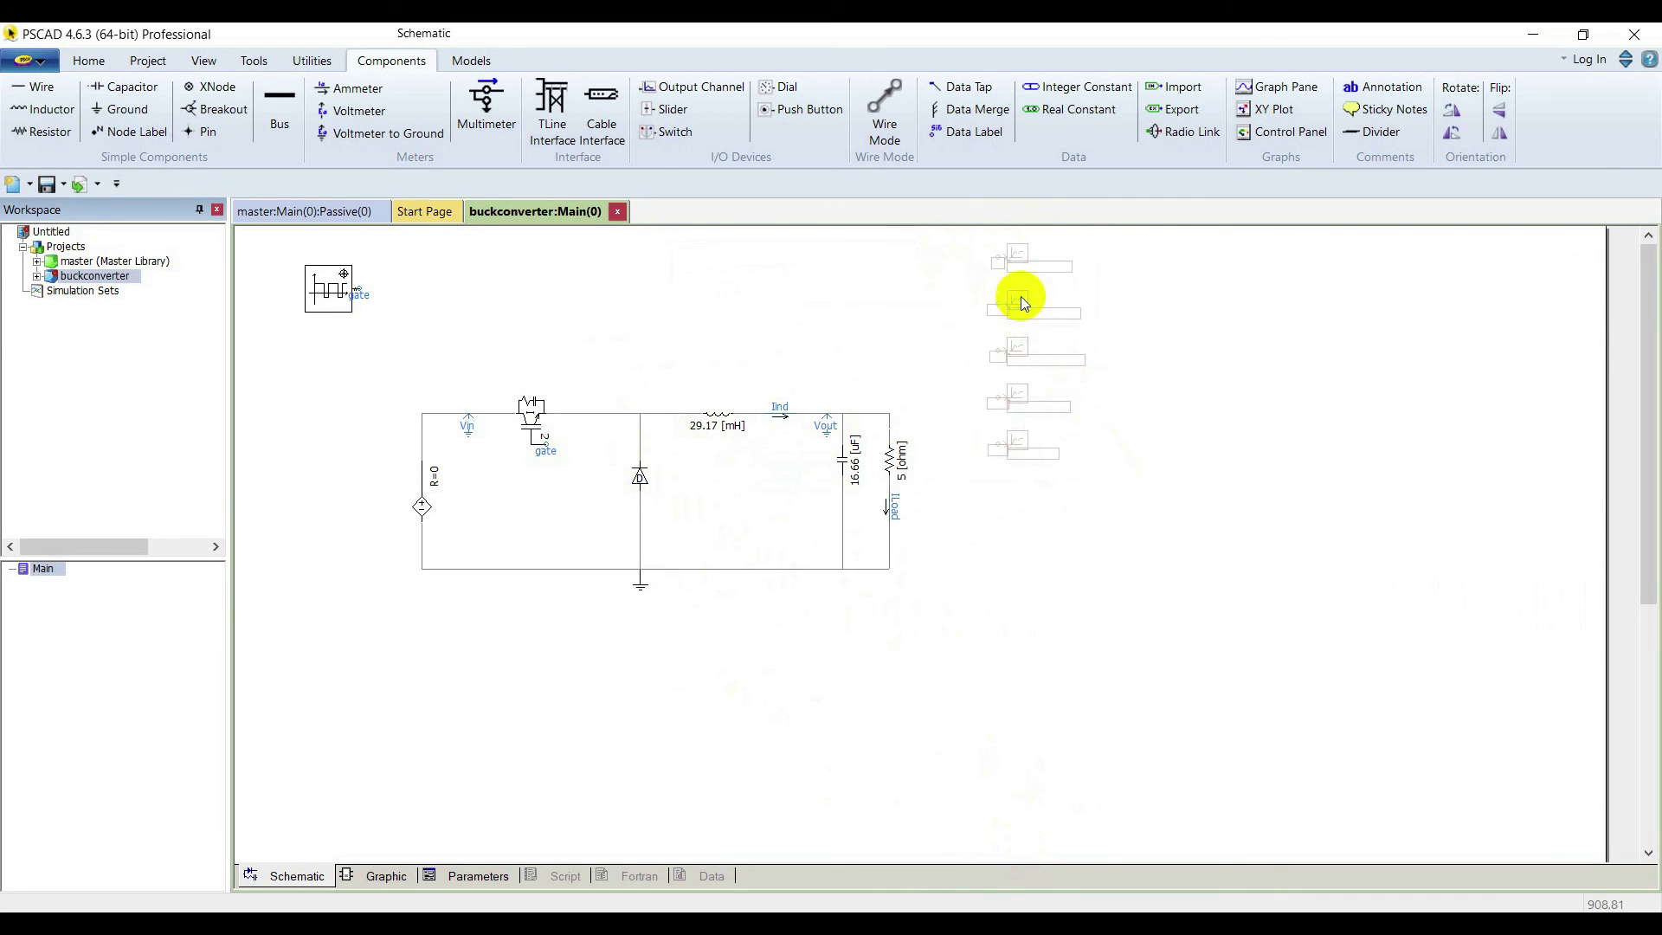
drag(1025, 297, 323, 420)
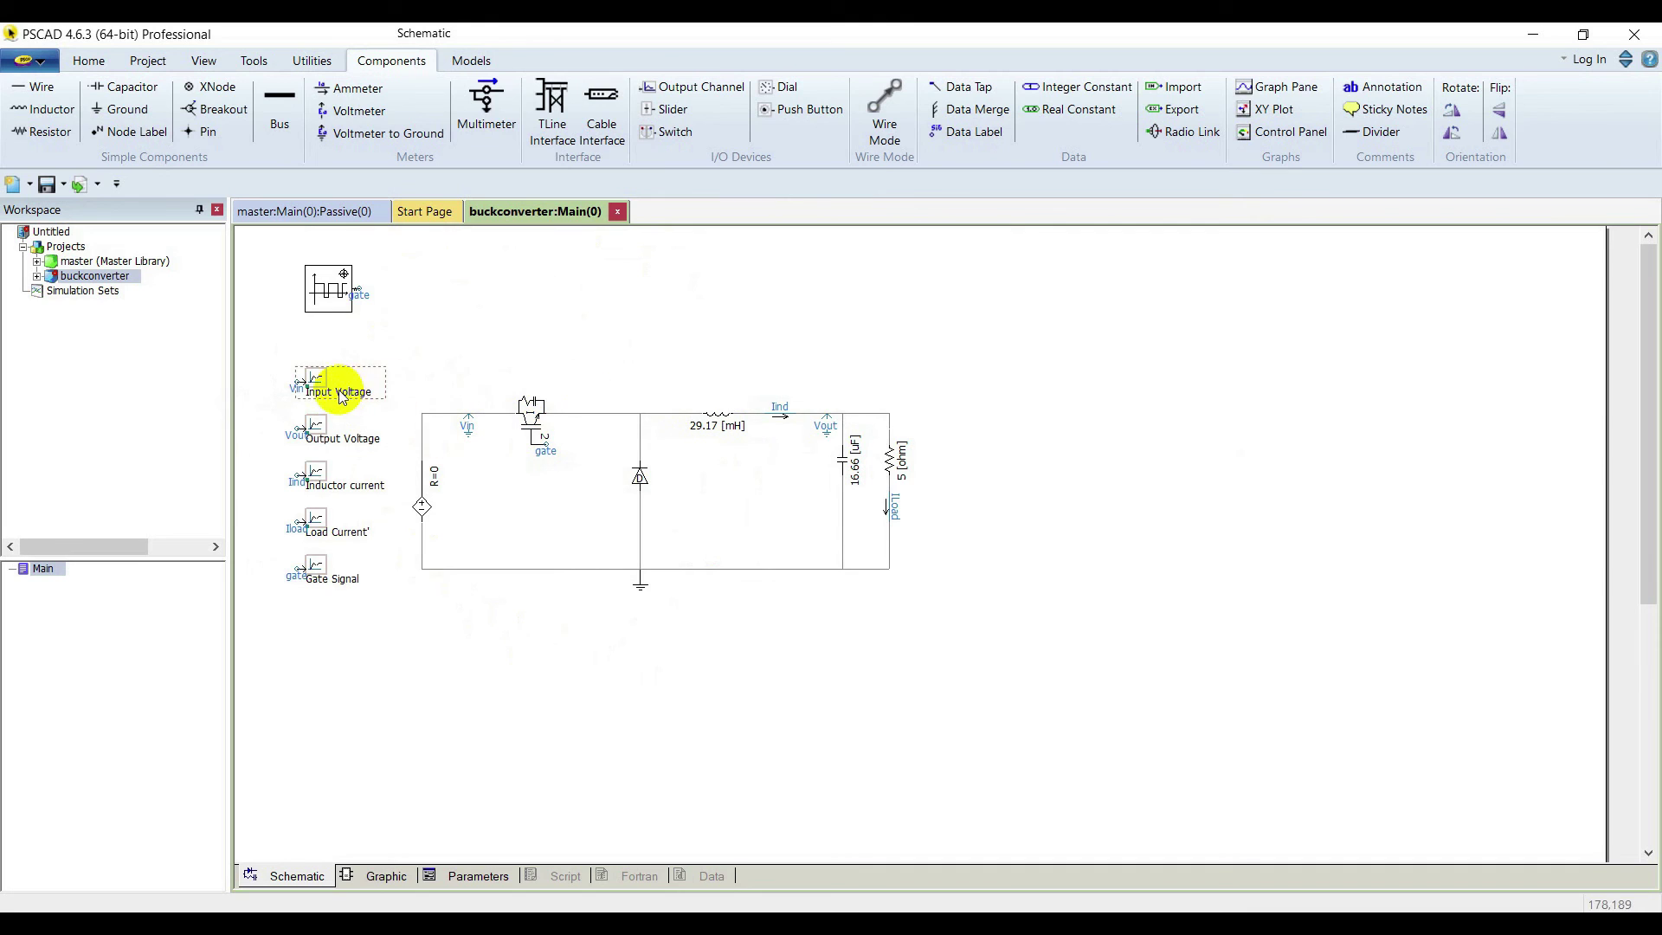
click(206, 61)
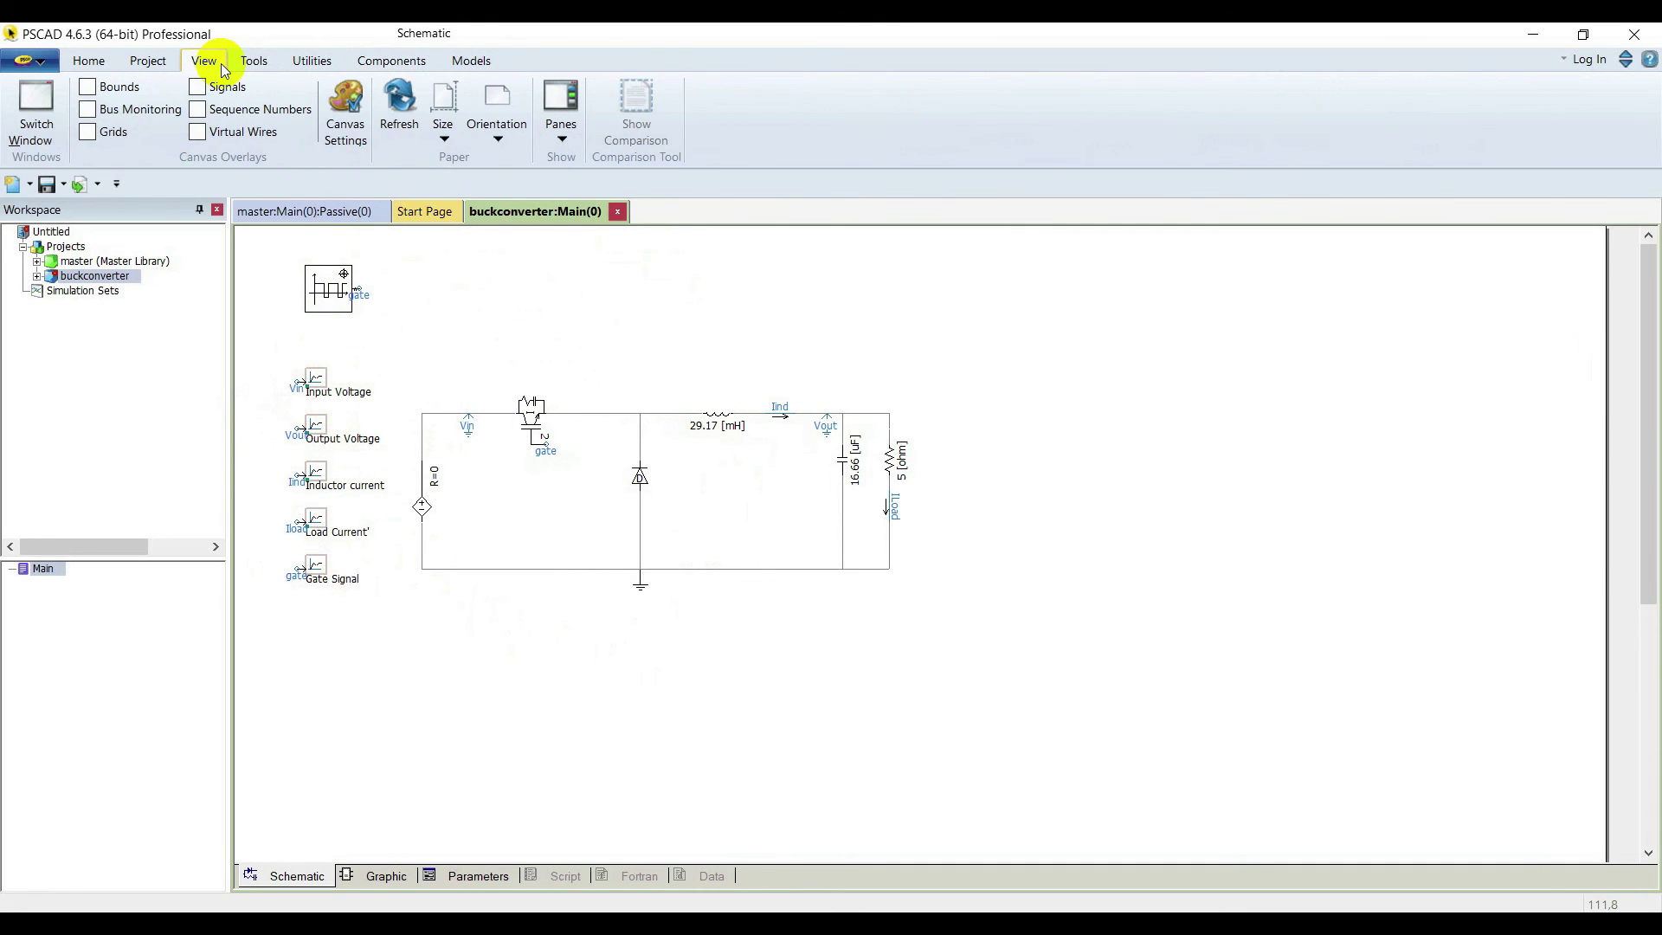
- Switch to a larger page, add an Input Voltage overlay graph, then graphs for the other channels
click(450, 126)
click(490, 182)
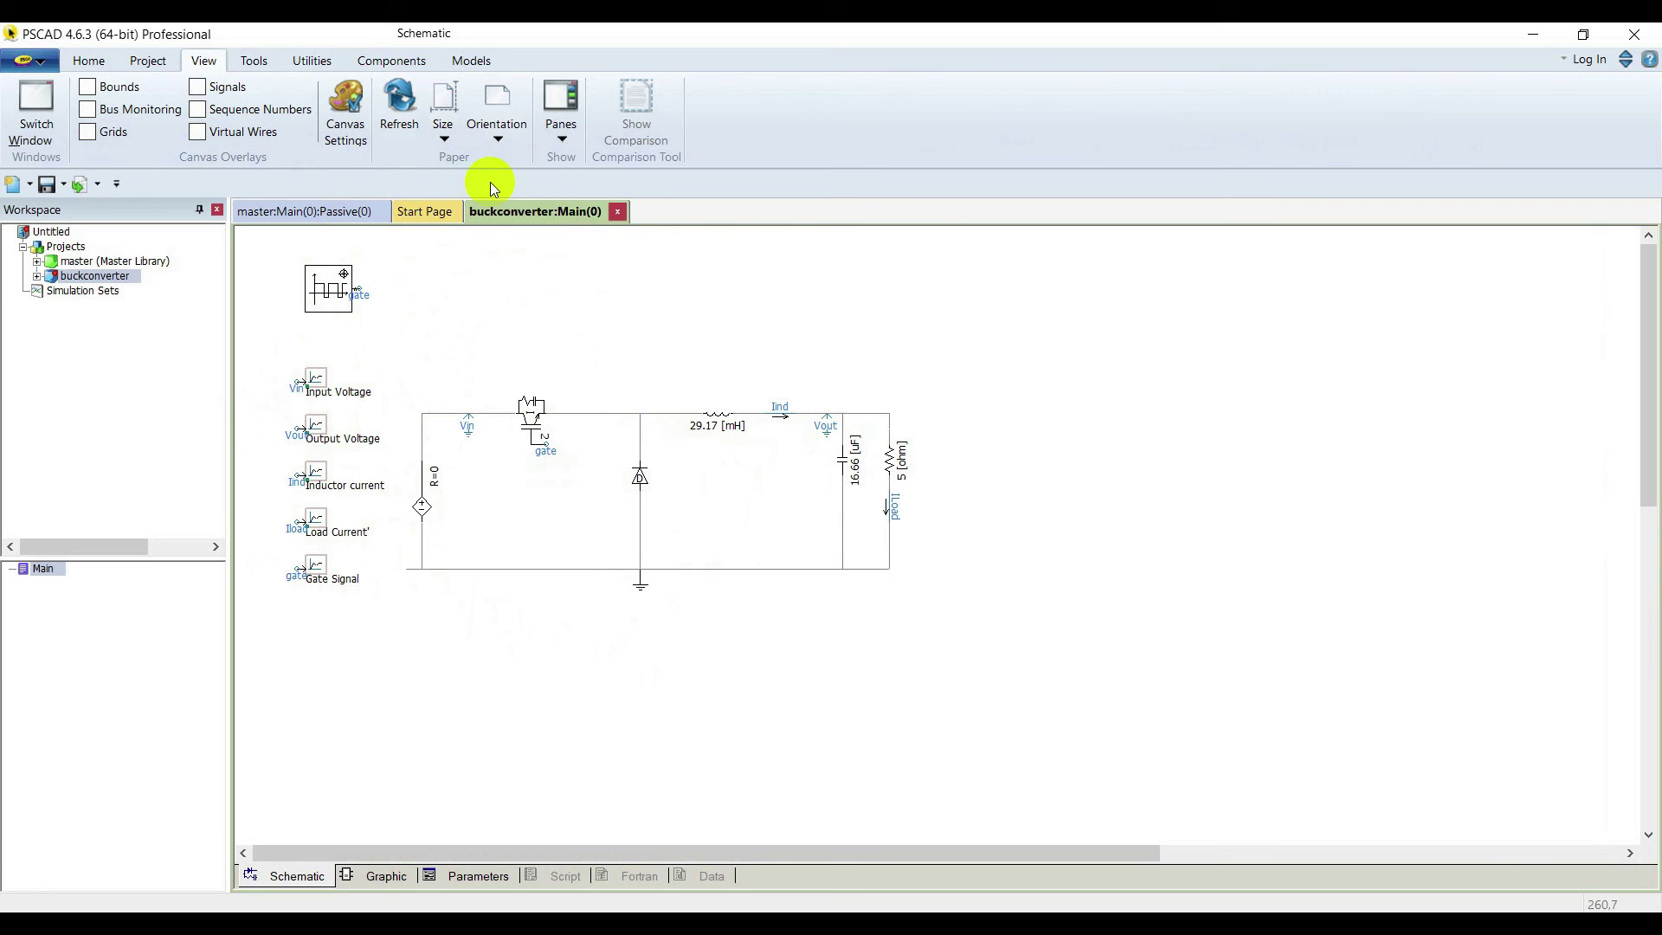
right_click(317, 373)
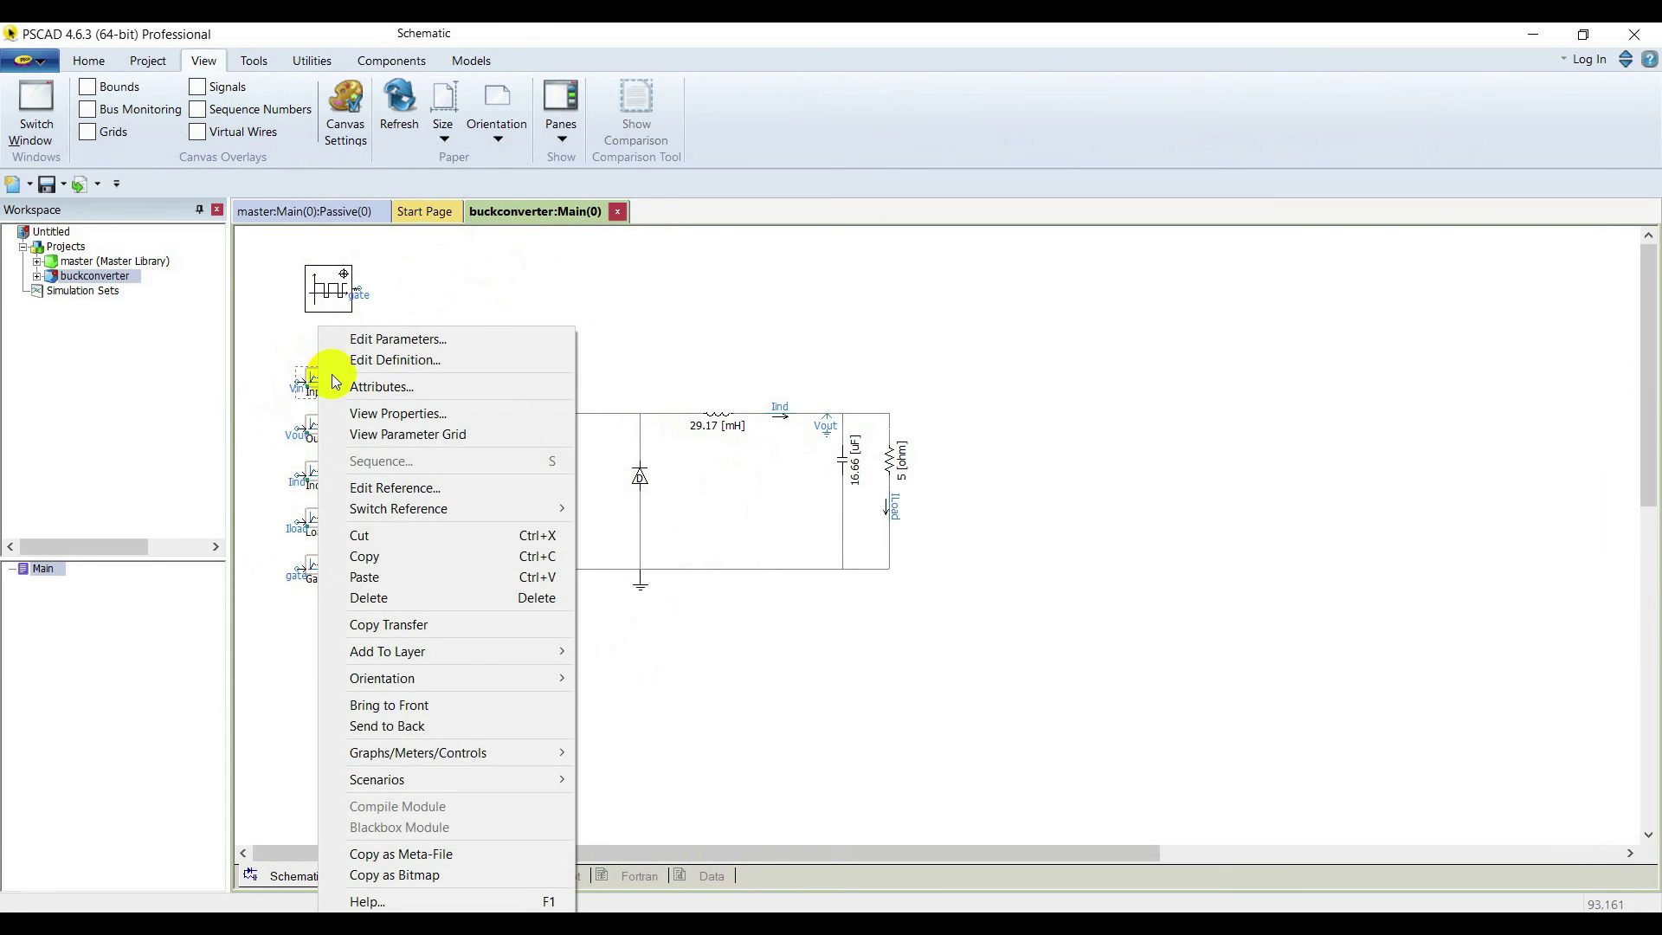
mouse_move(447, 755)
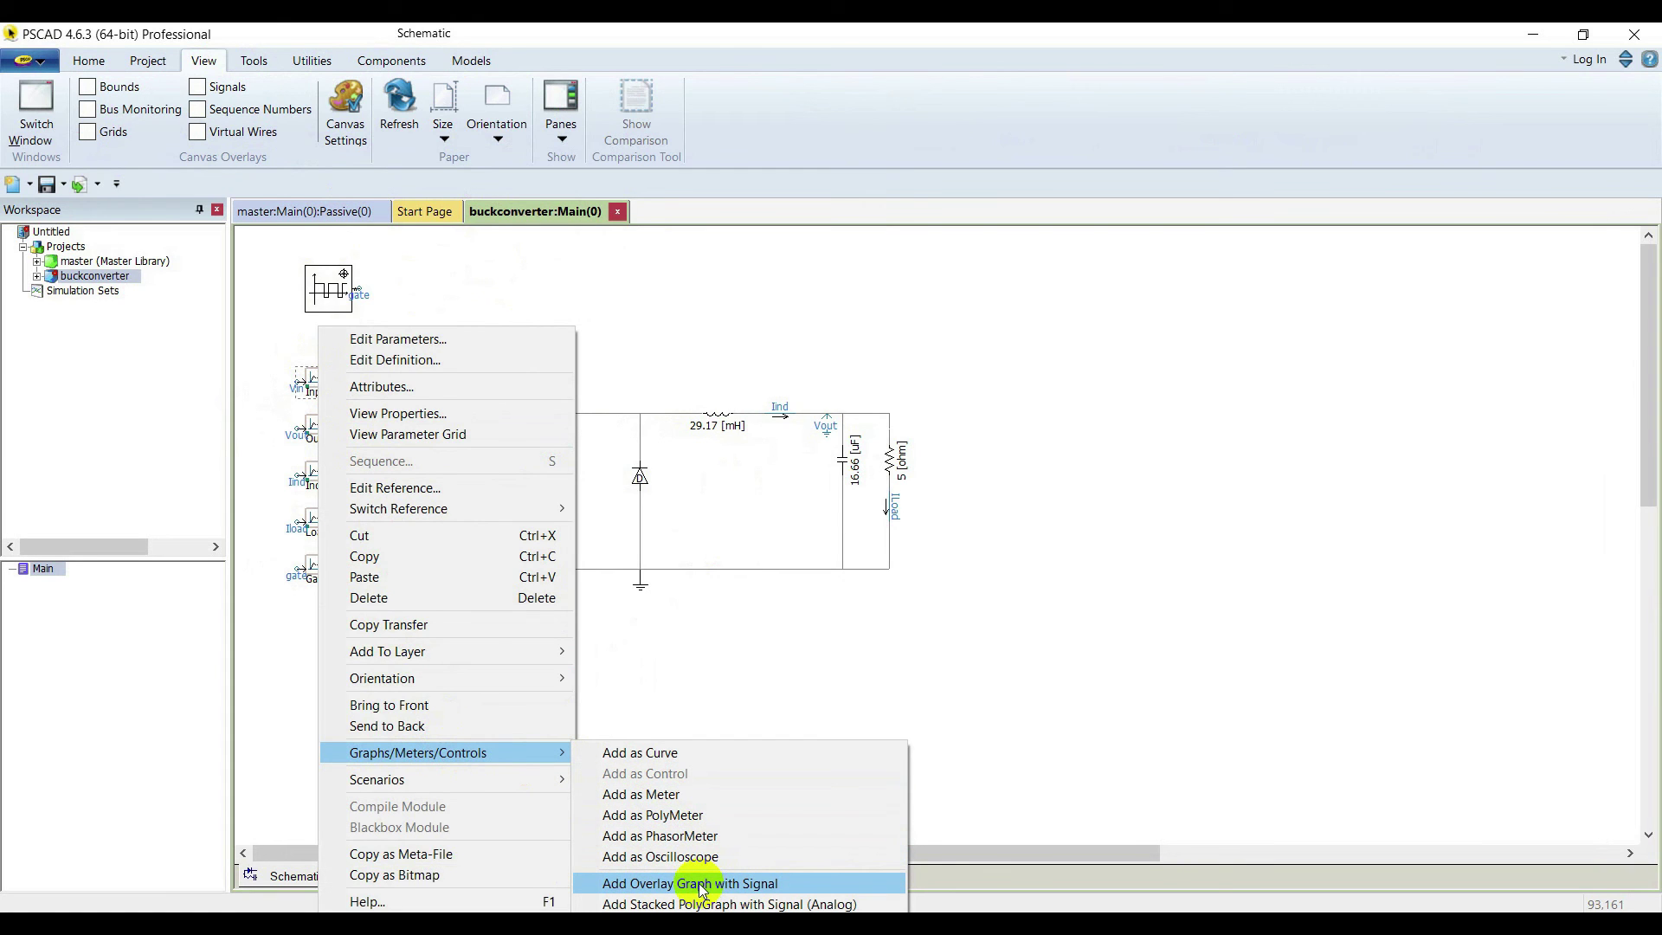
click(671, 884)
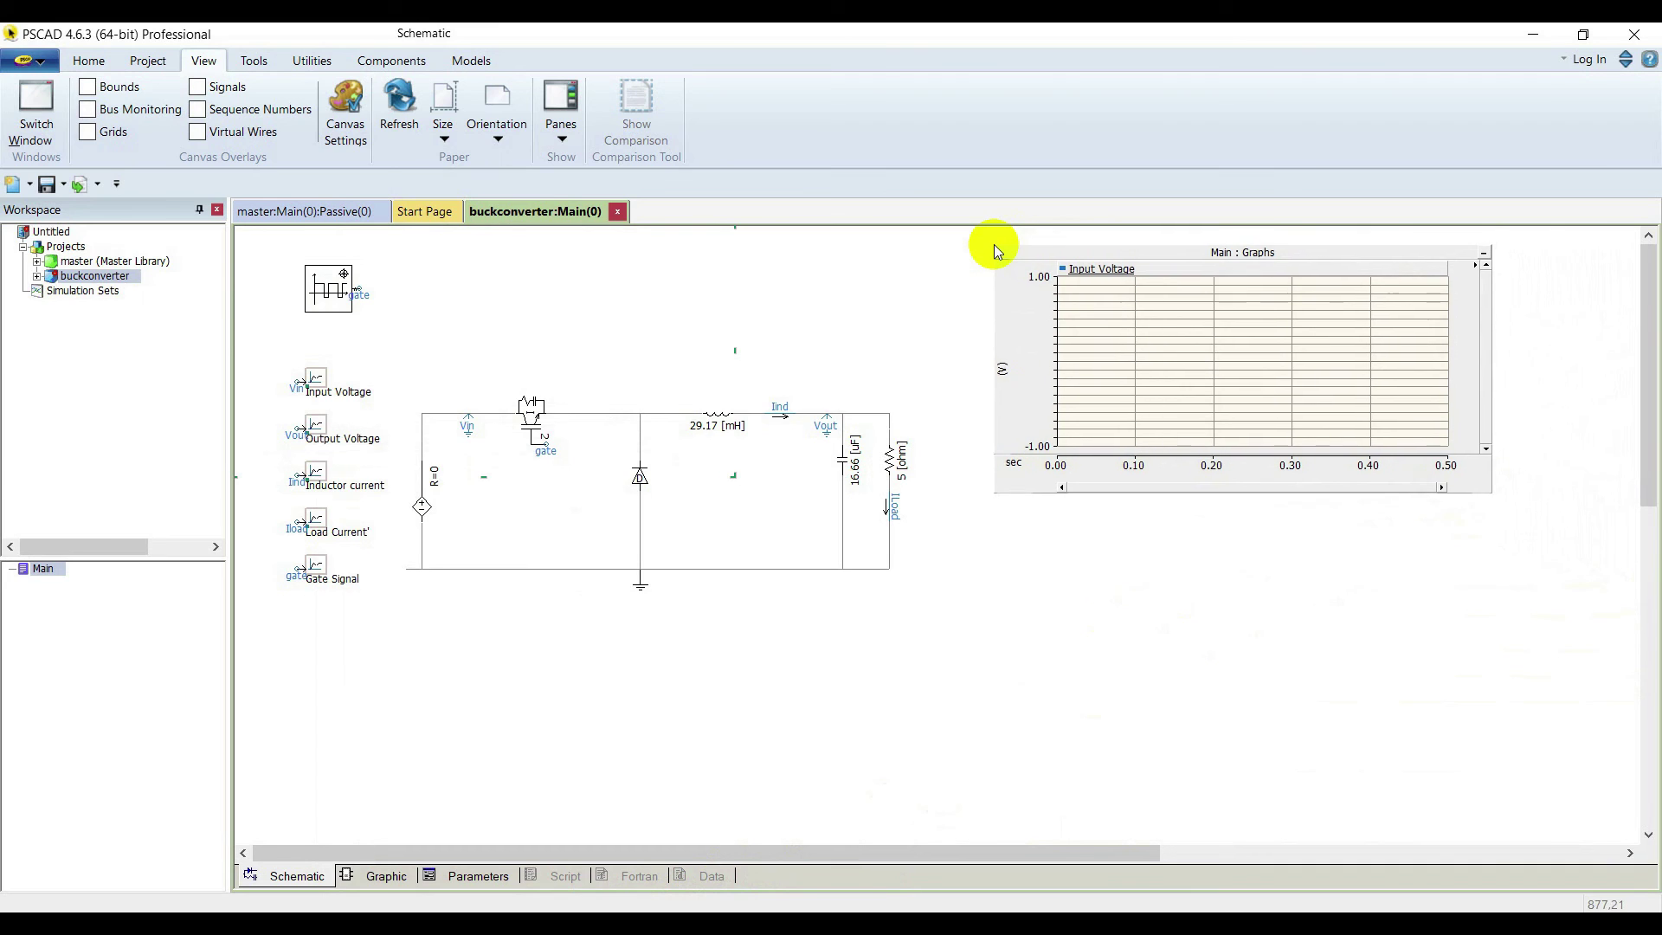
click(989, 246)
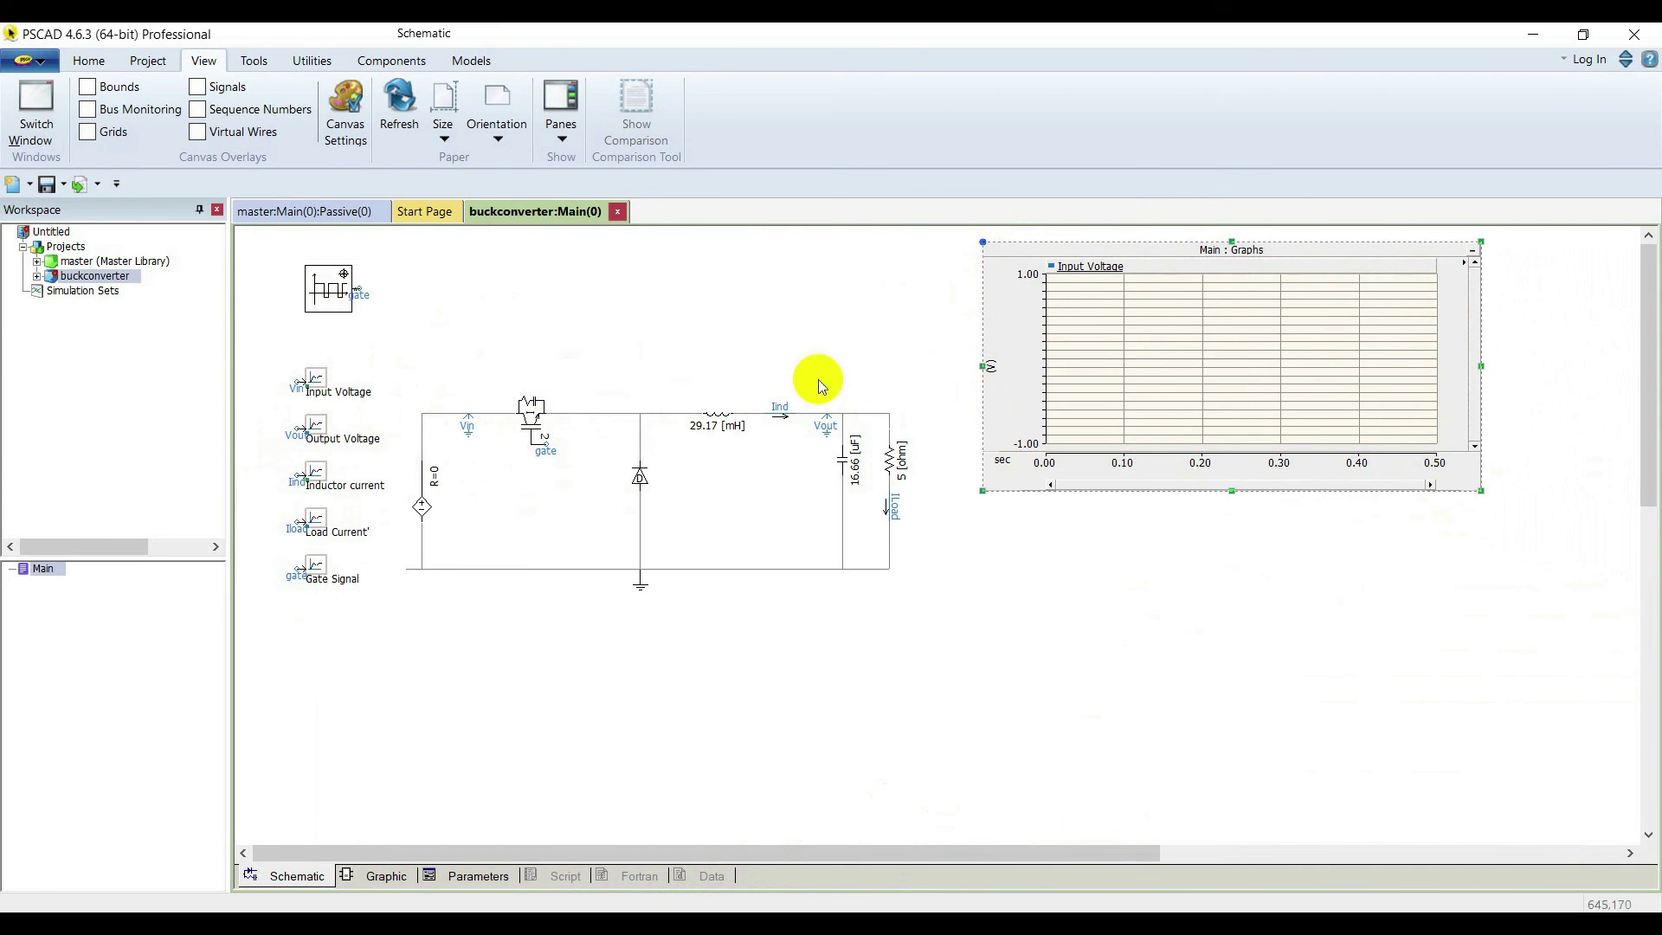
right_click(318, 427)
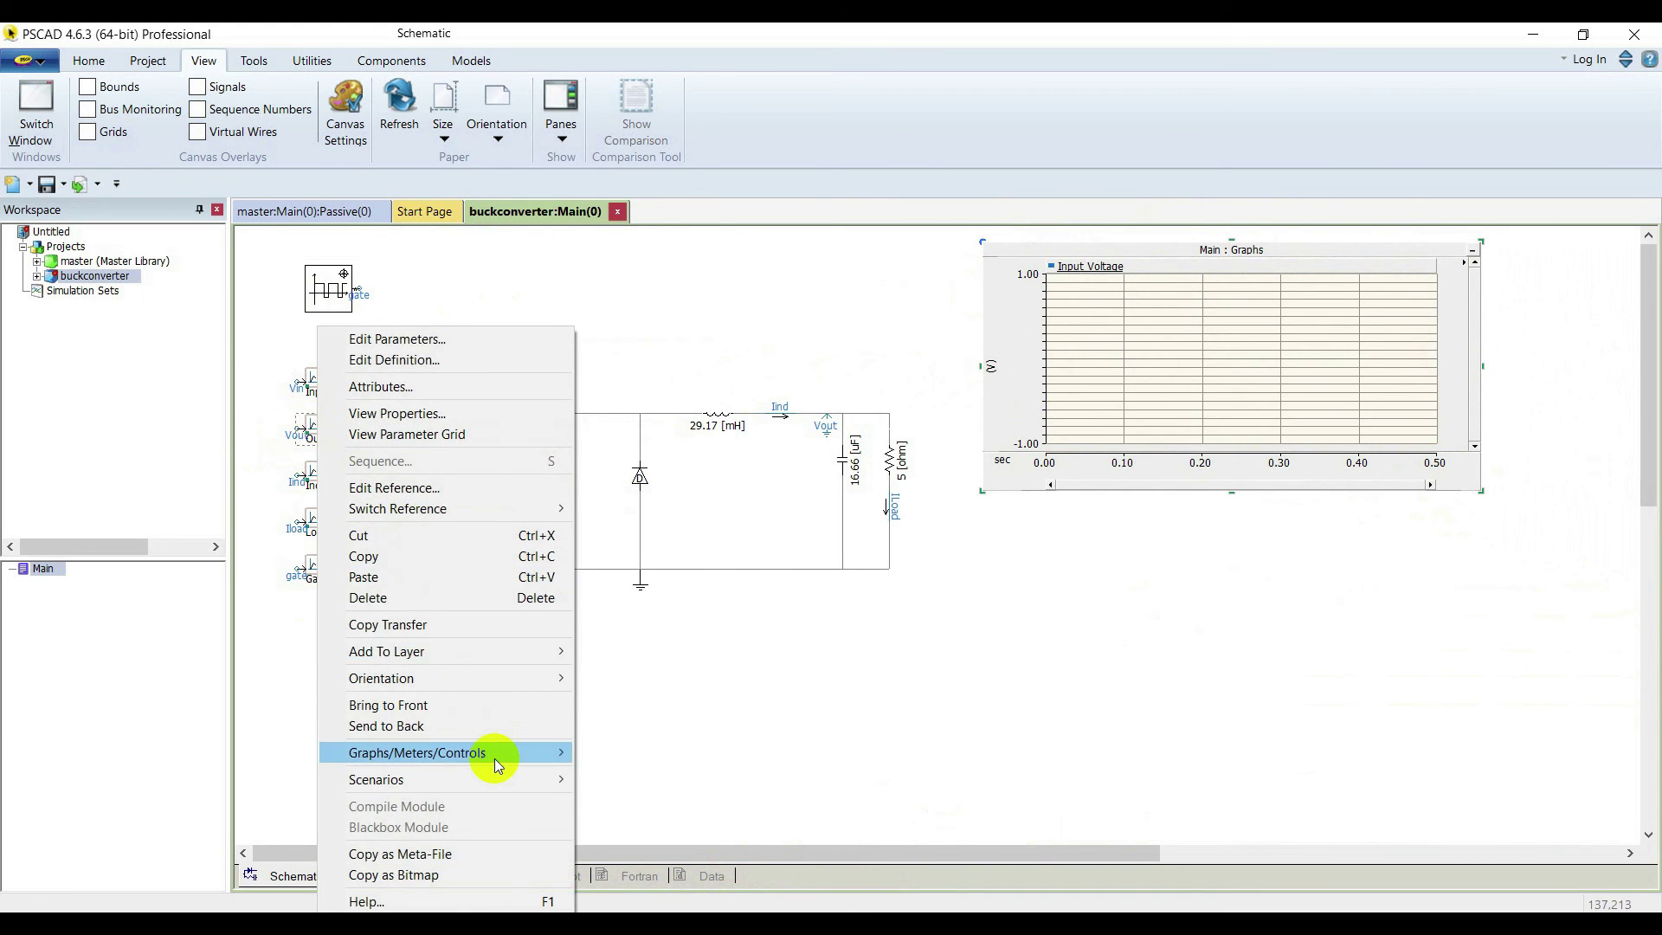
click(746, 594)
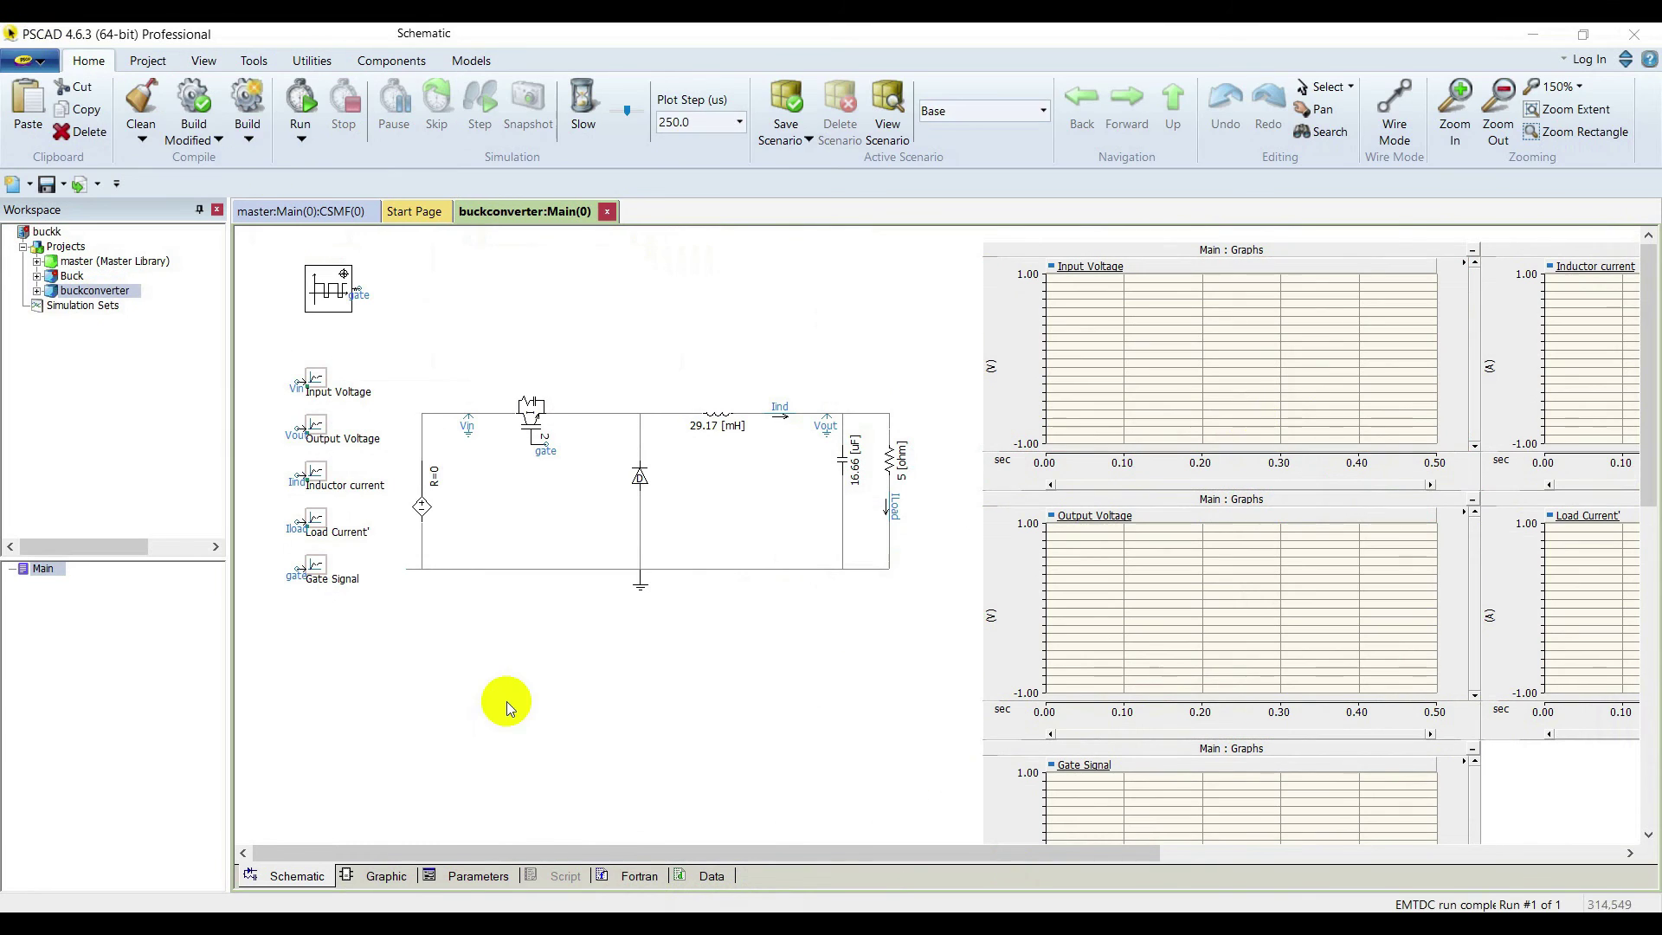
- In the project's Runtime settings, set solution time step and channel plot step to 1.0 µs
click(154, 63)
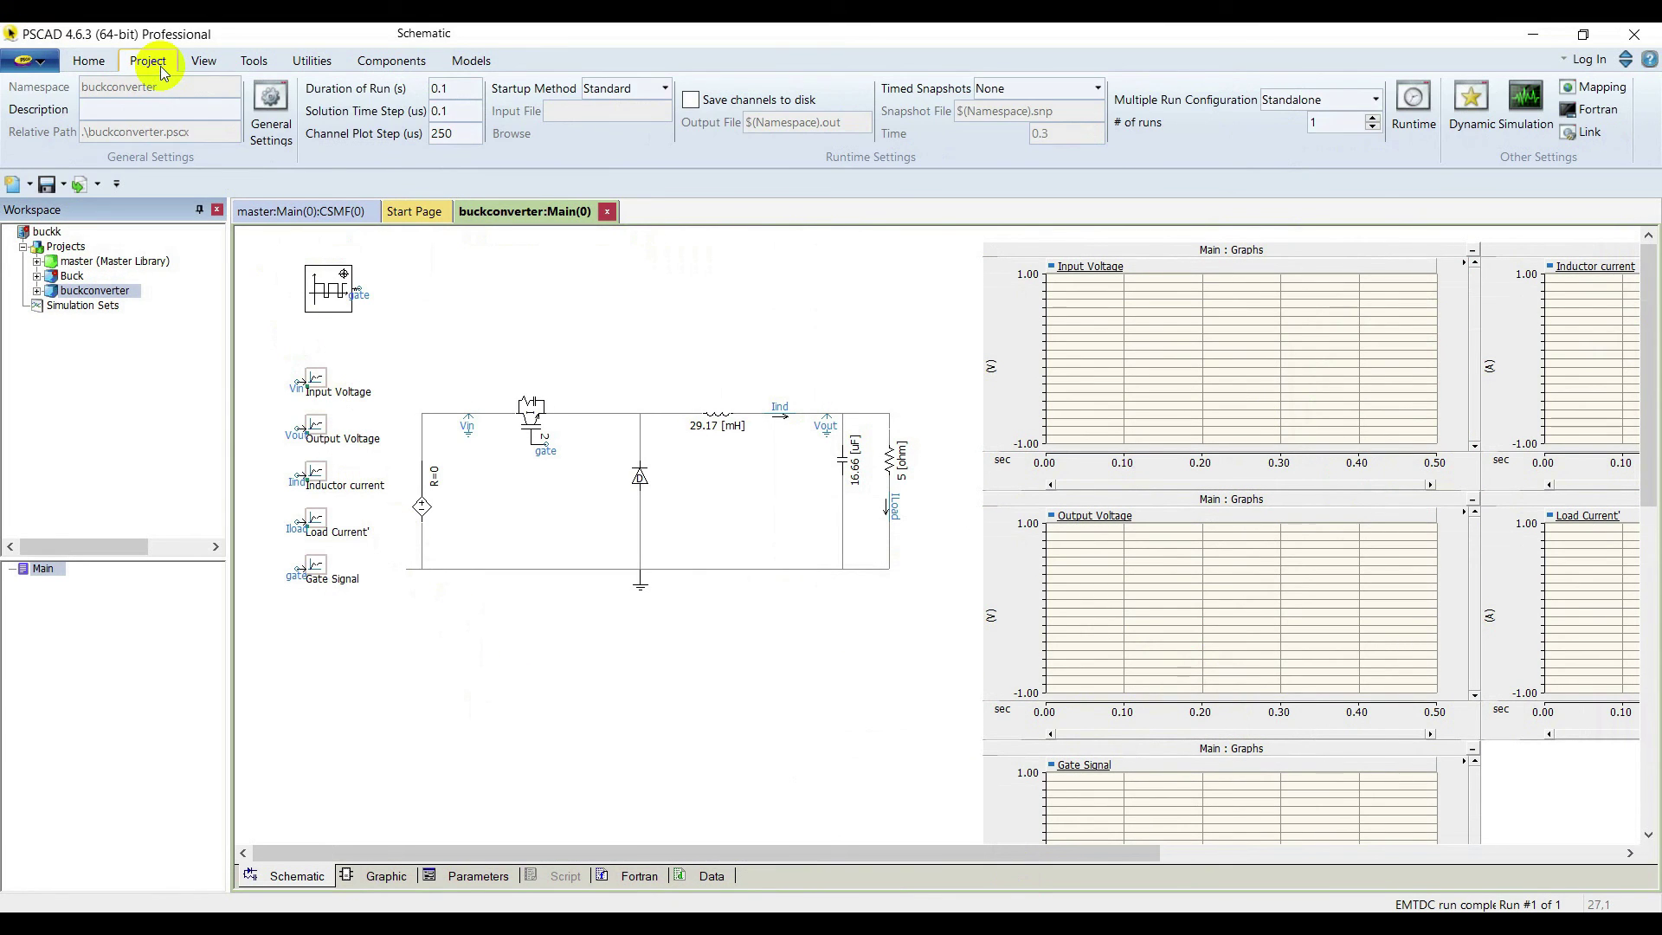
click(263, 107)
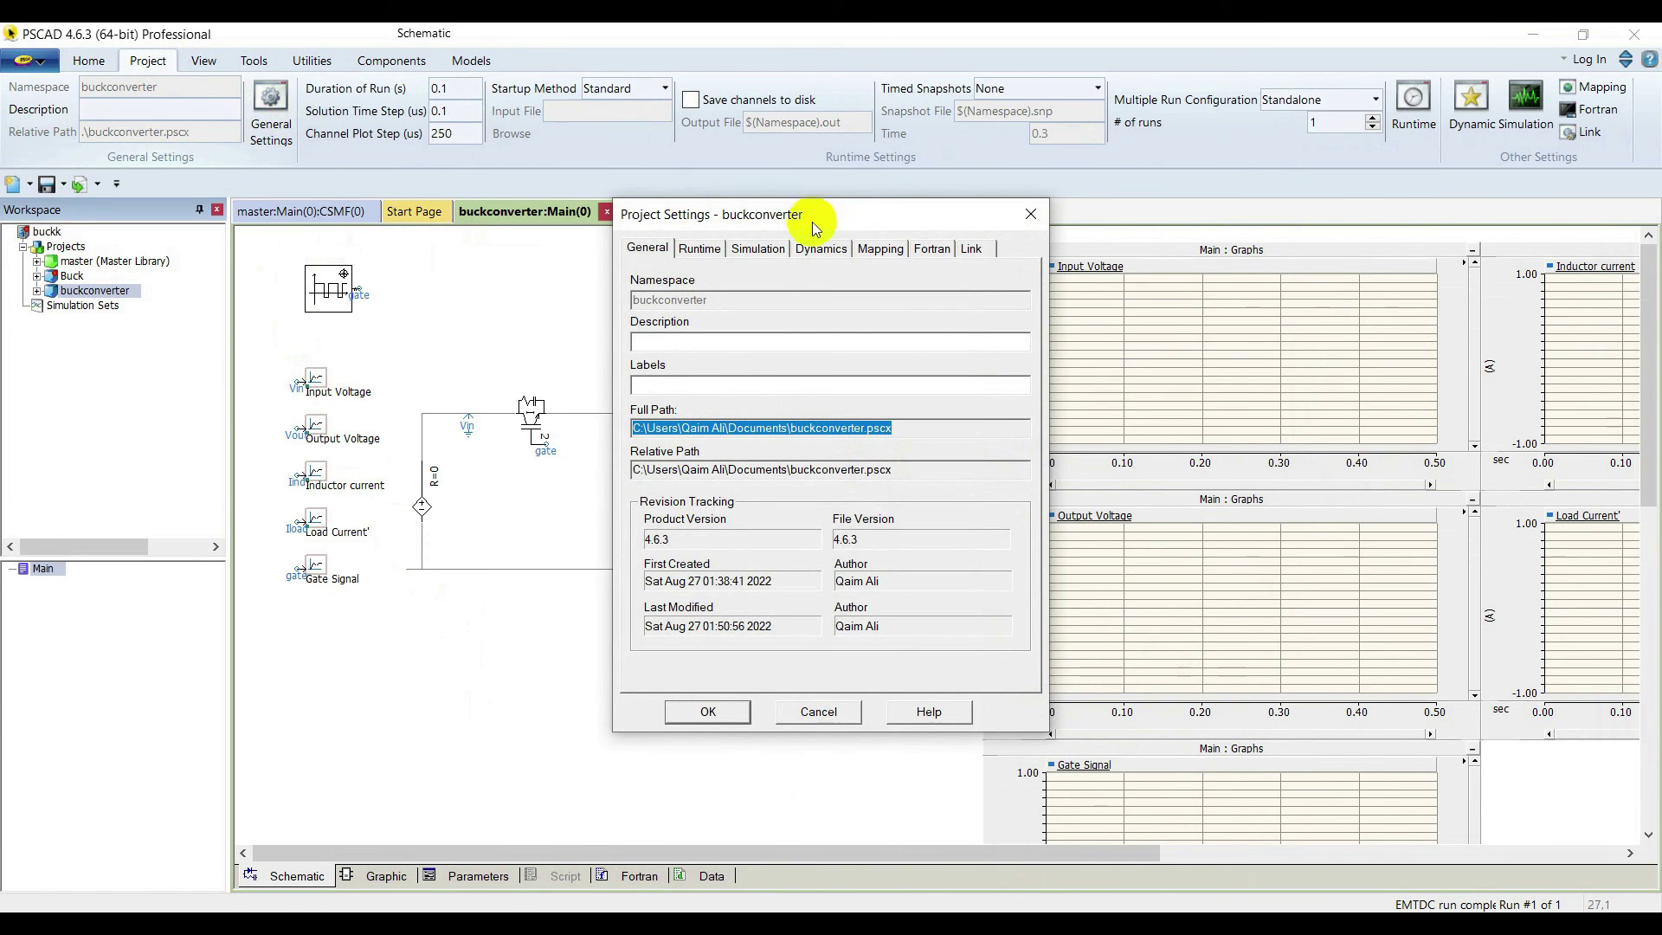
click(698, 250)
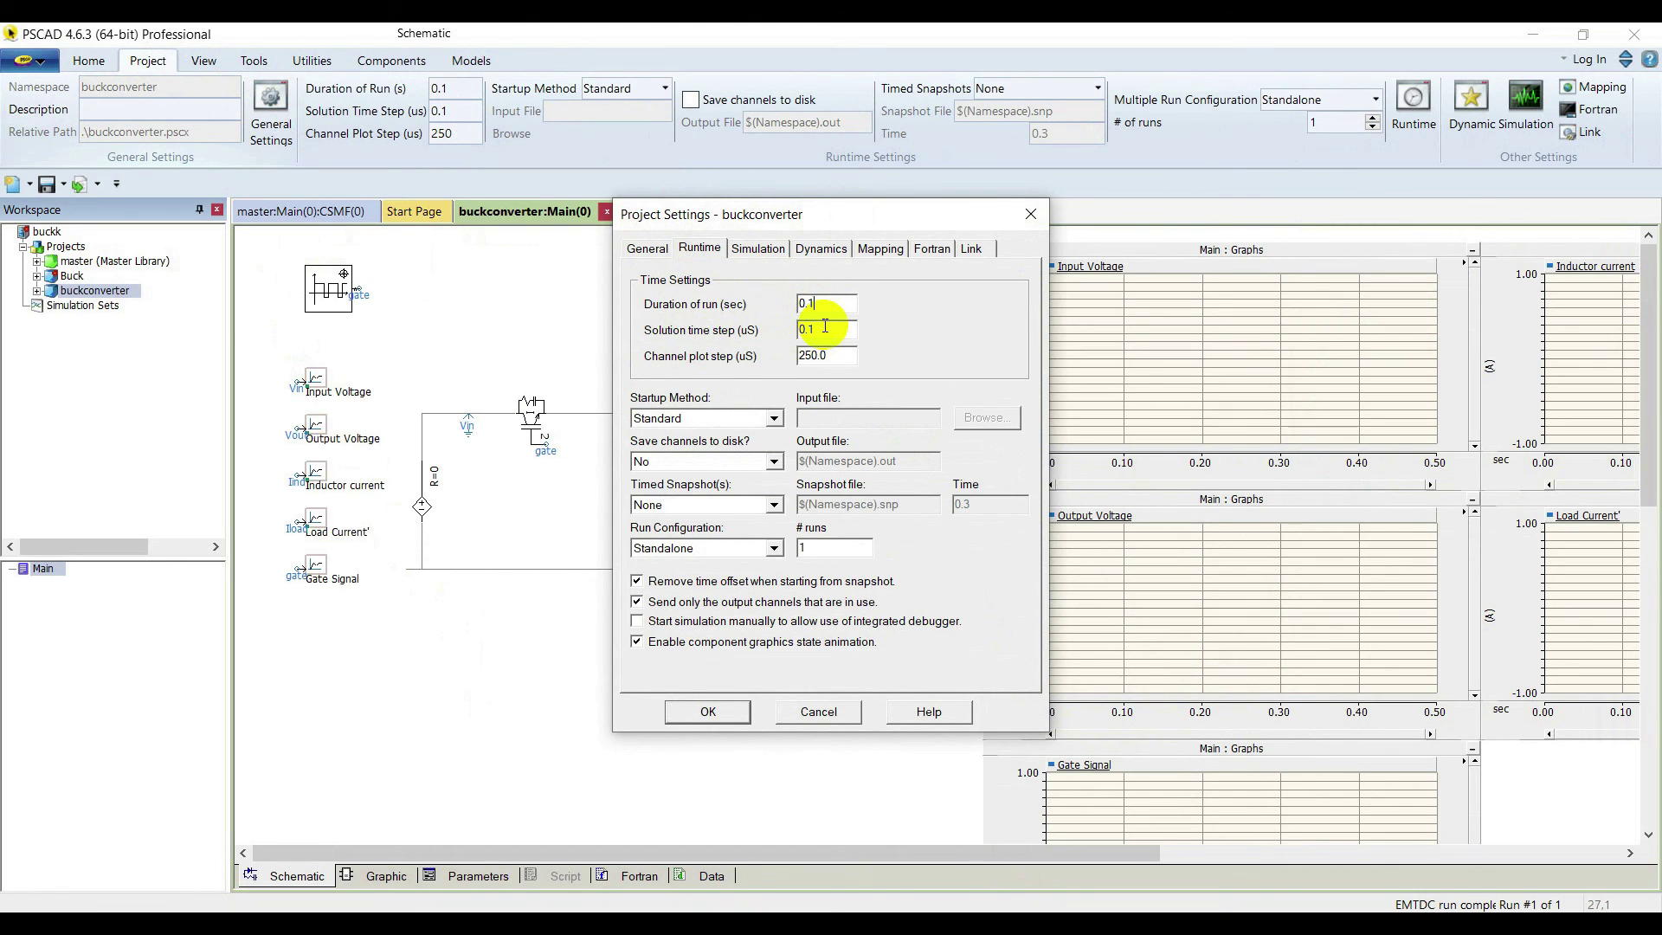
click(806, 300)
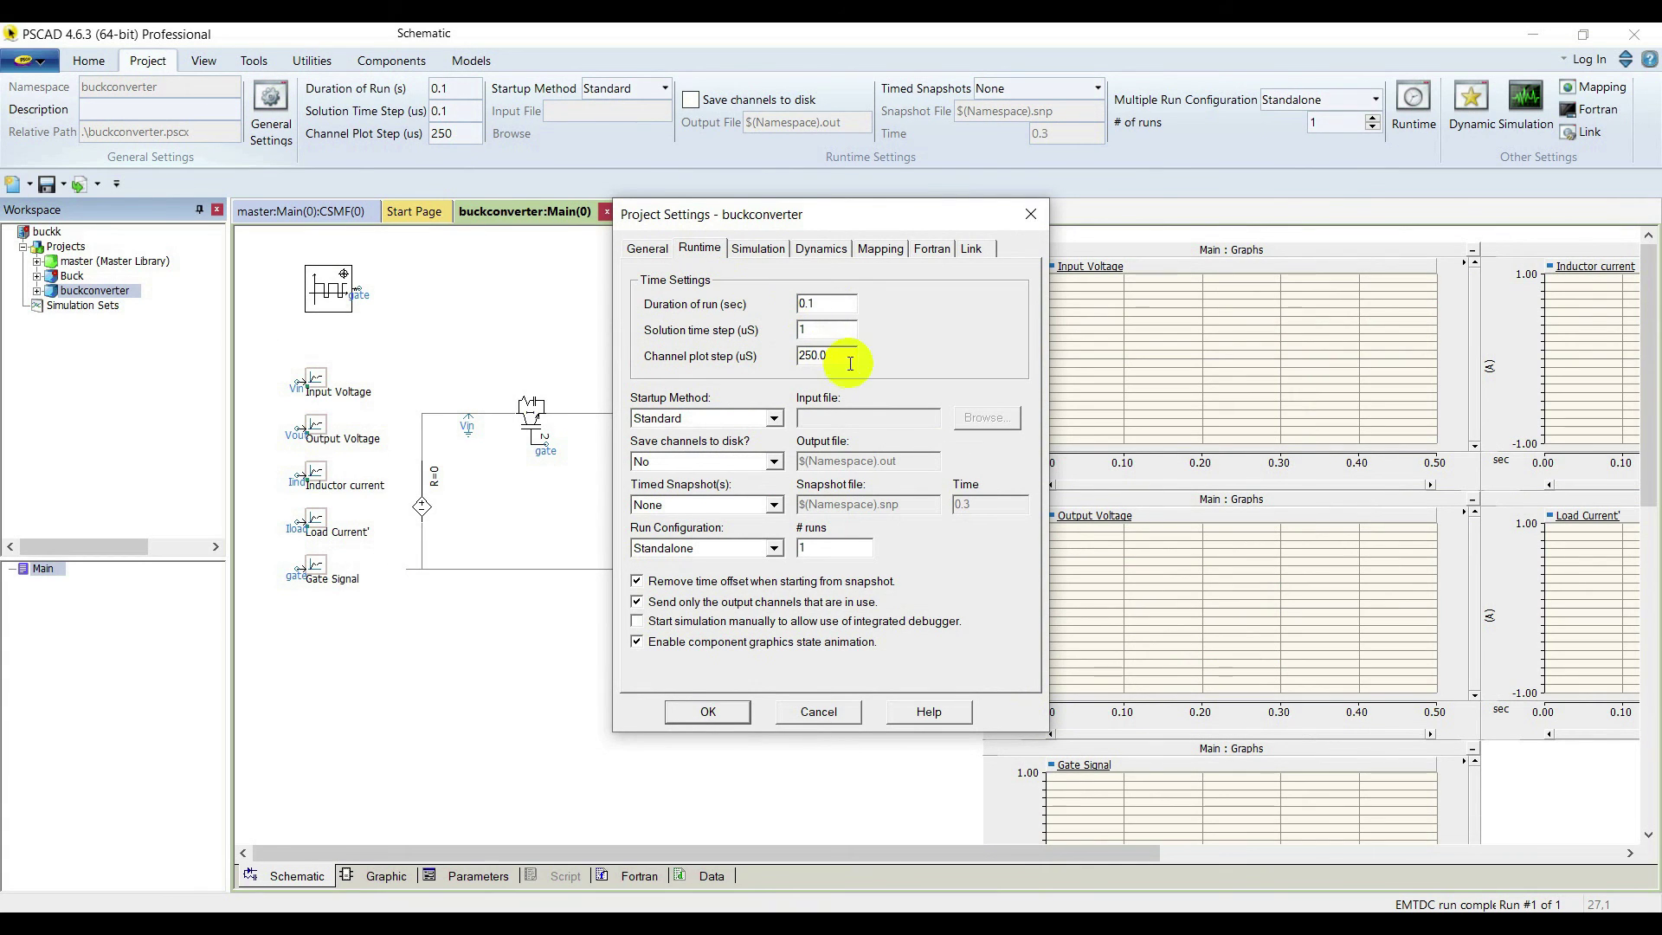
drag(850, 364, 794, 363)
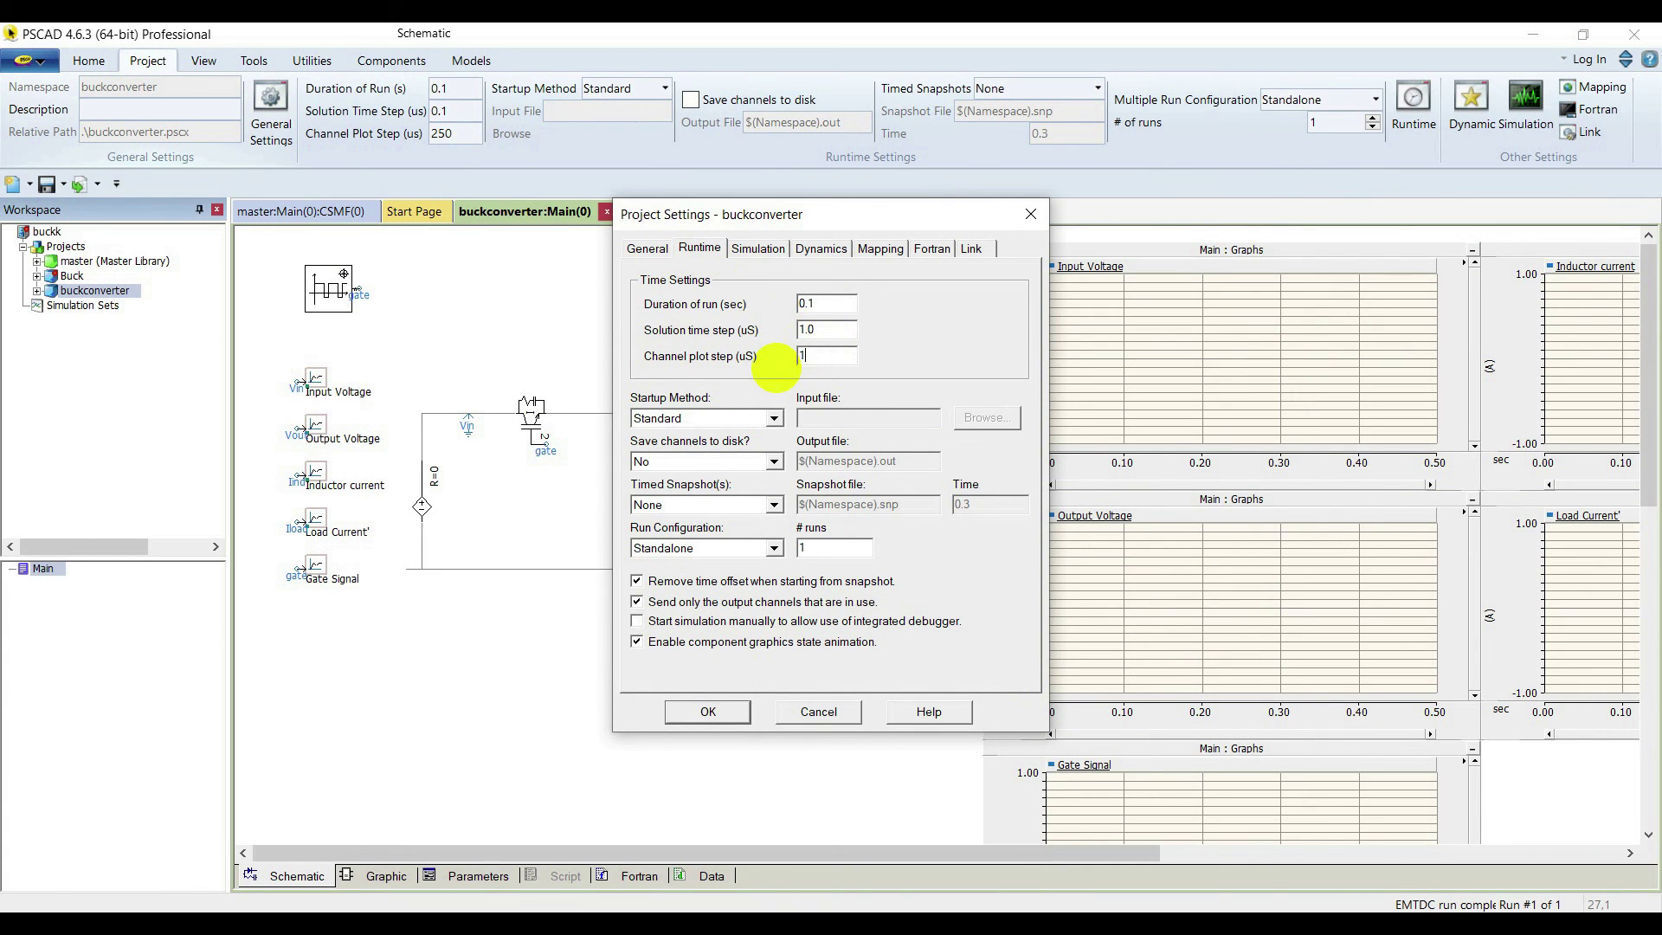
click(720, 712)
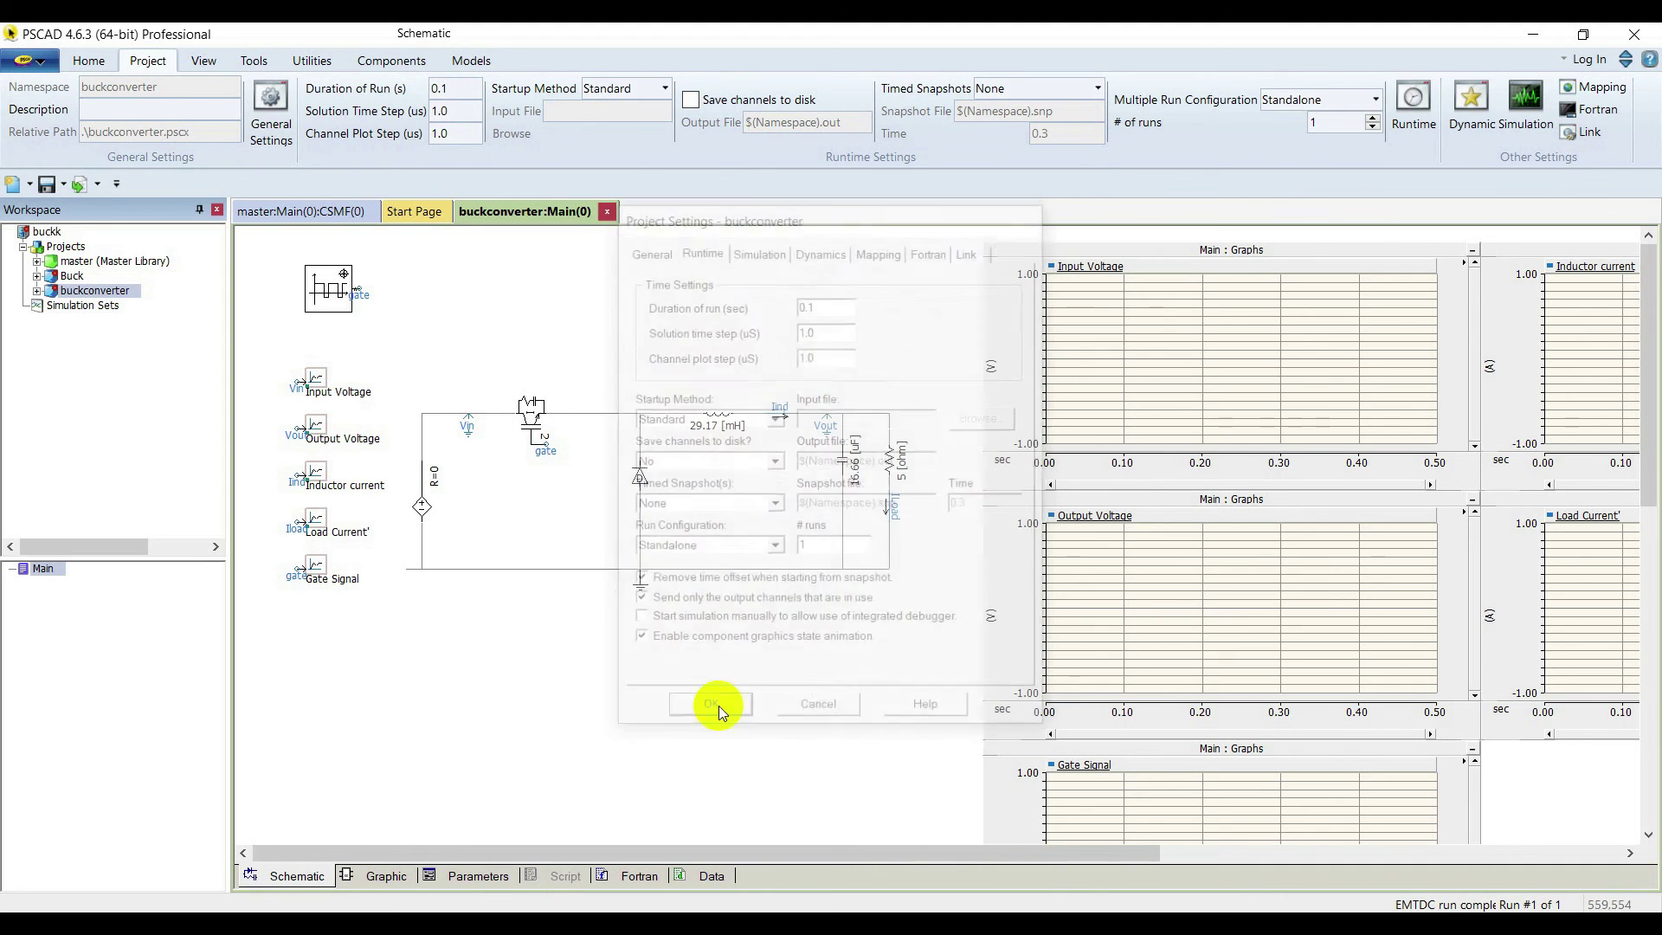
click(90, 54)
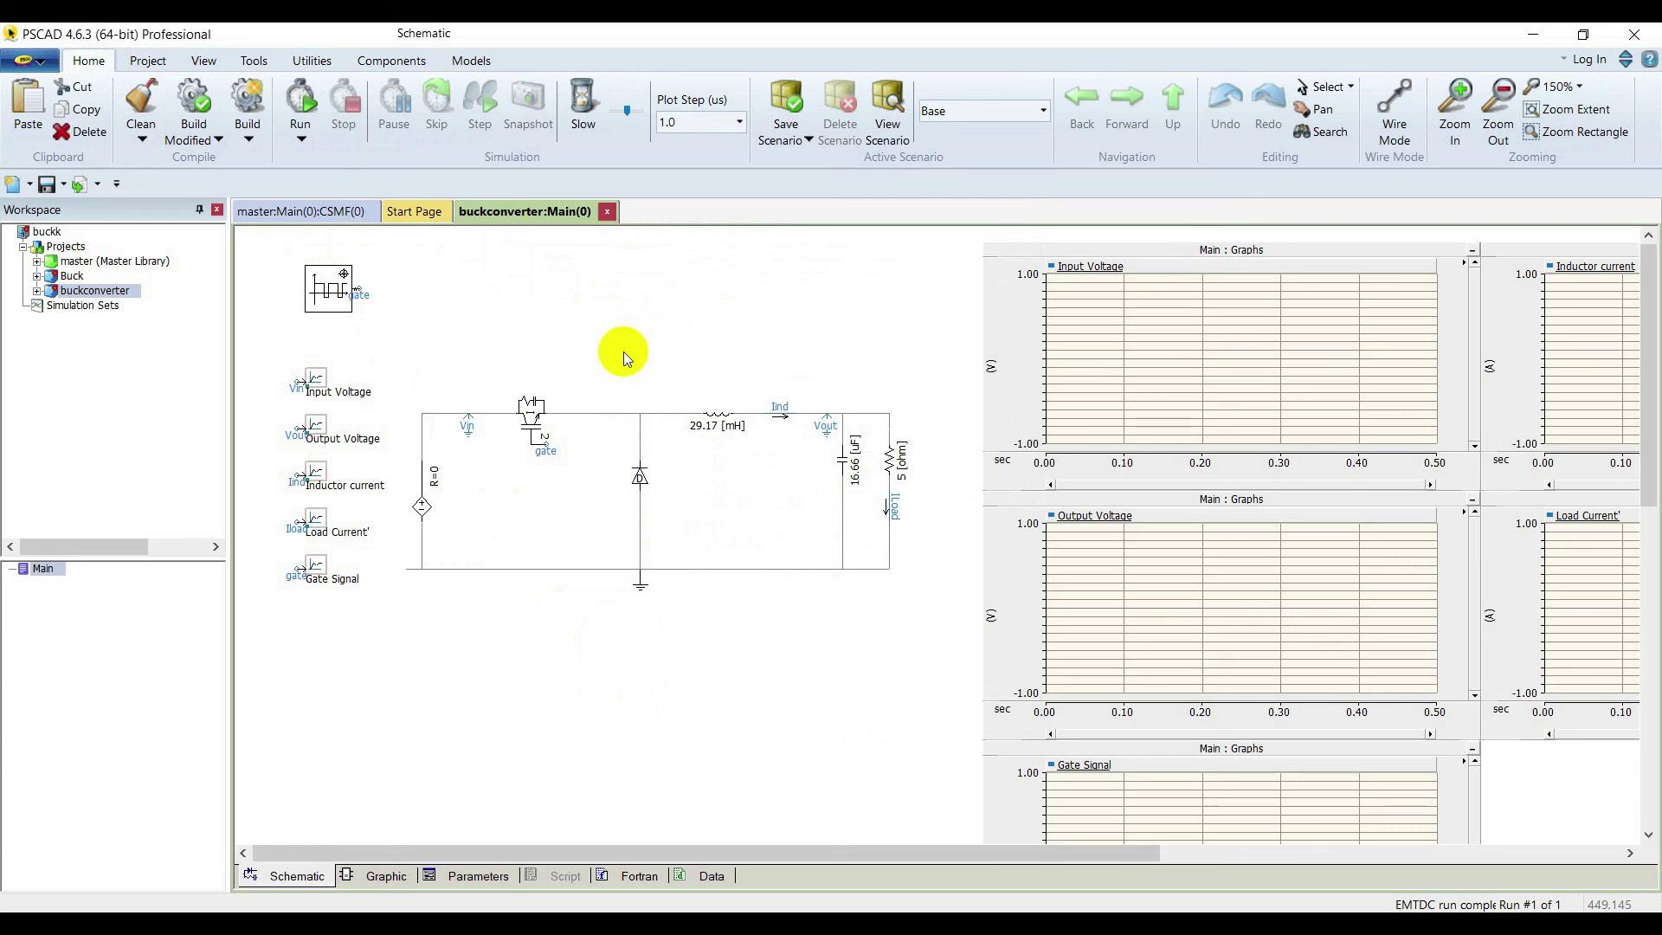
- Build the buck converter with 0 errors and run the simulation
click(242, 104)
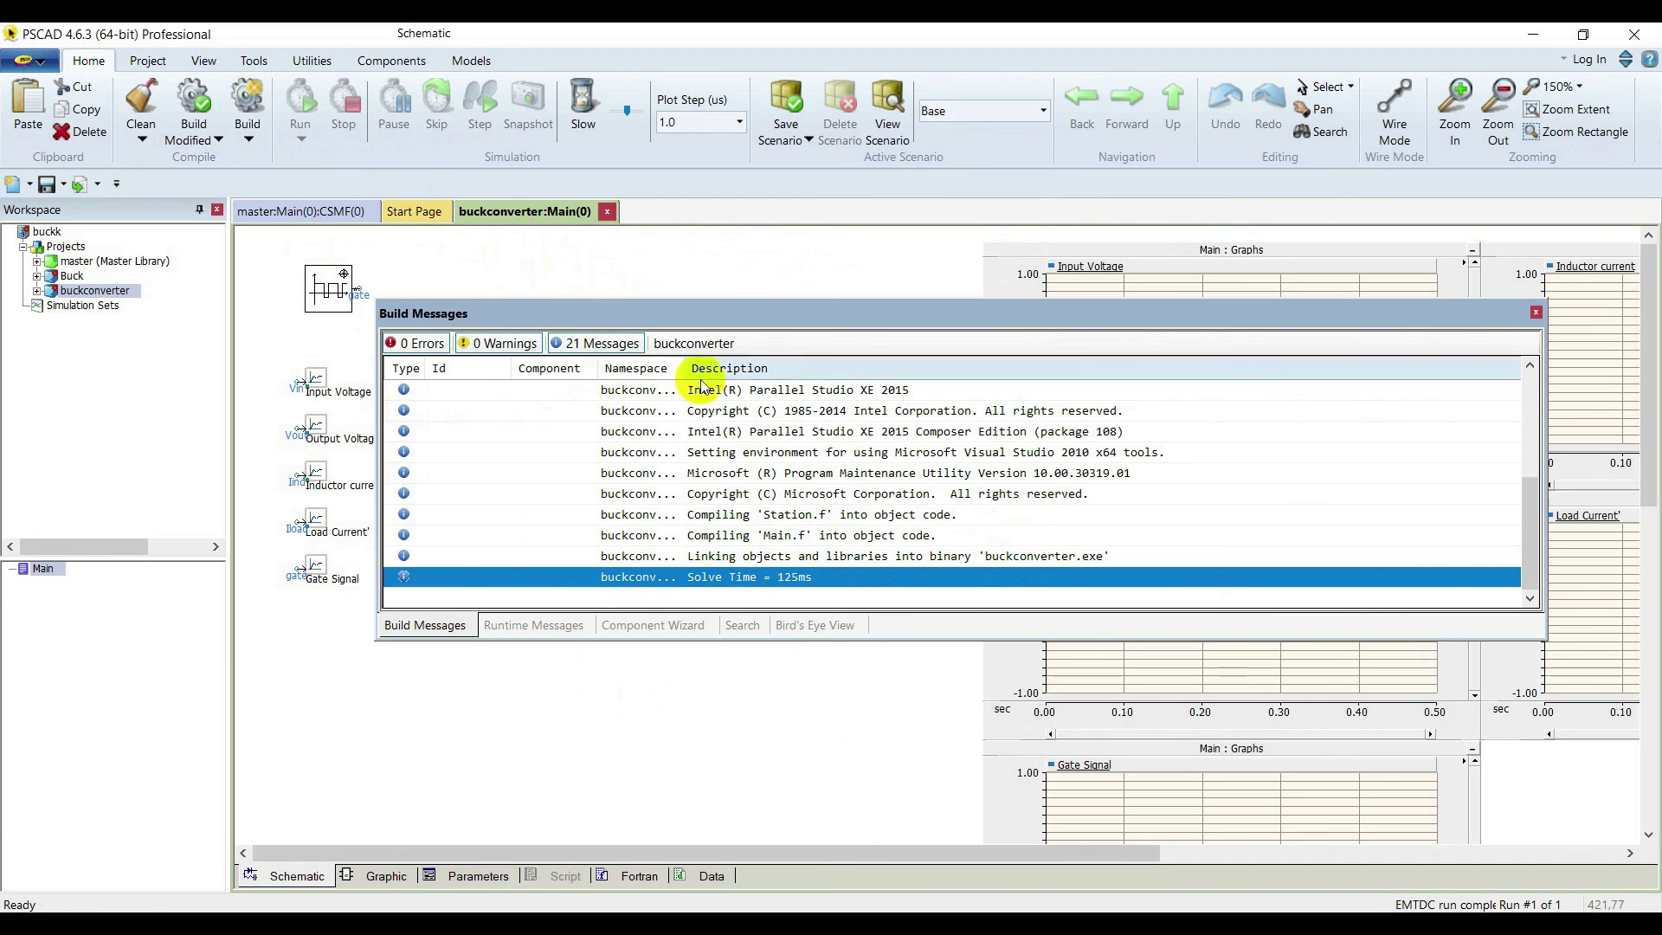
click(1535, 312)
click(300, 105)
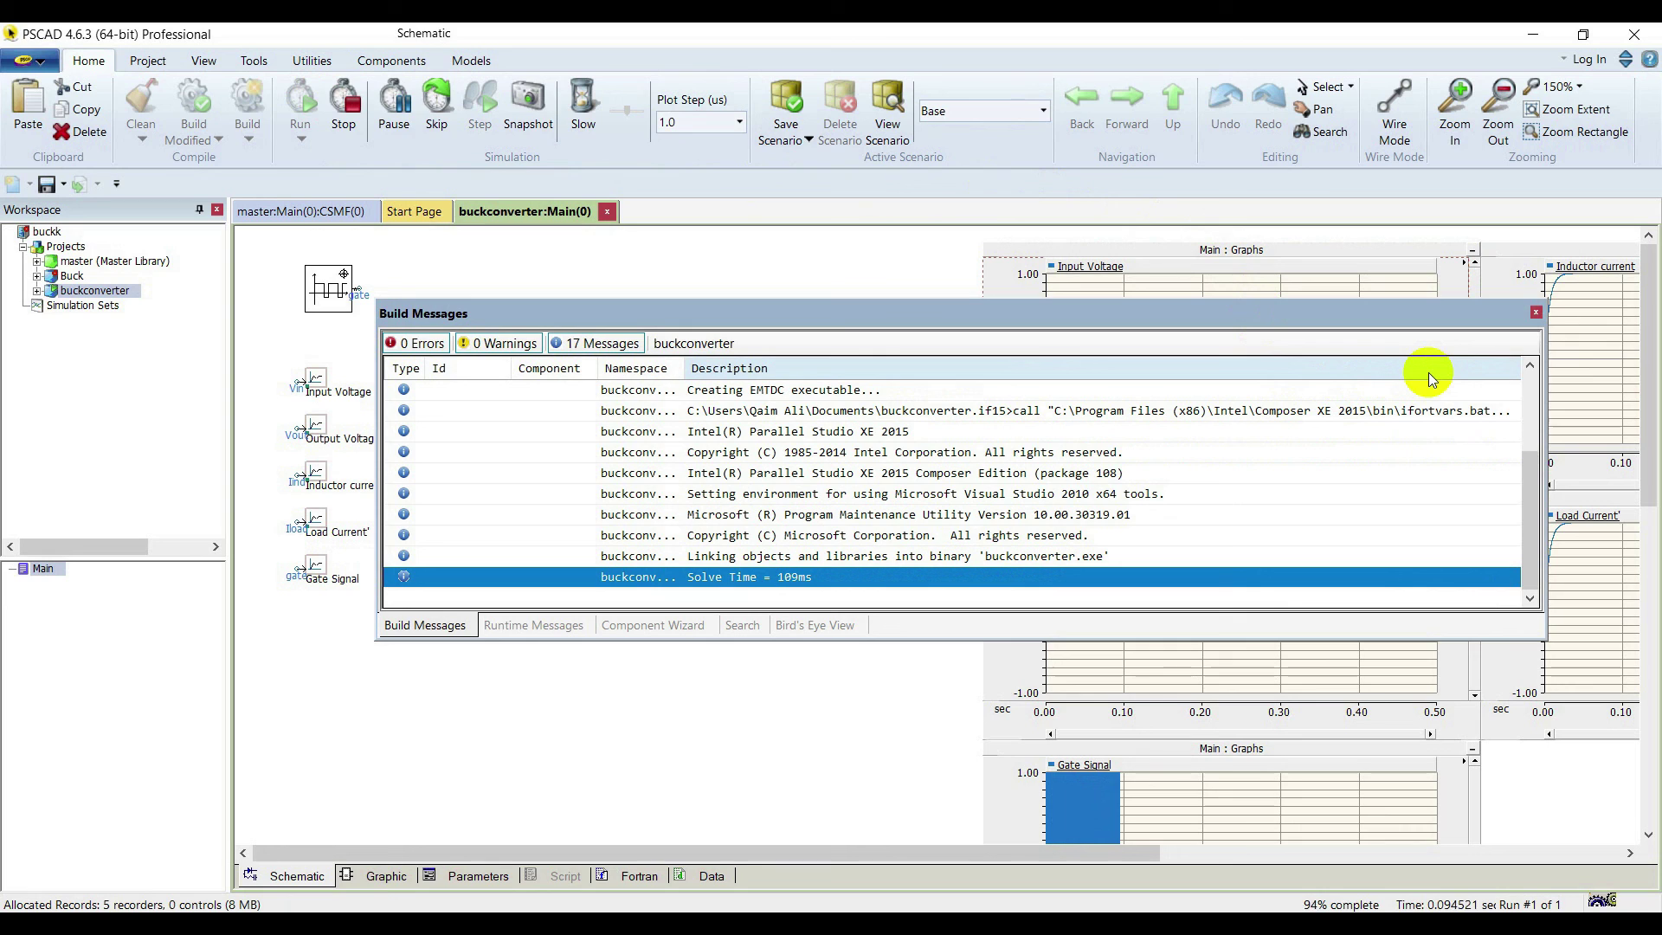
click(1539, 313)
click(1105, 249)
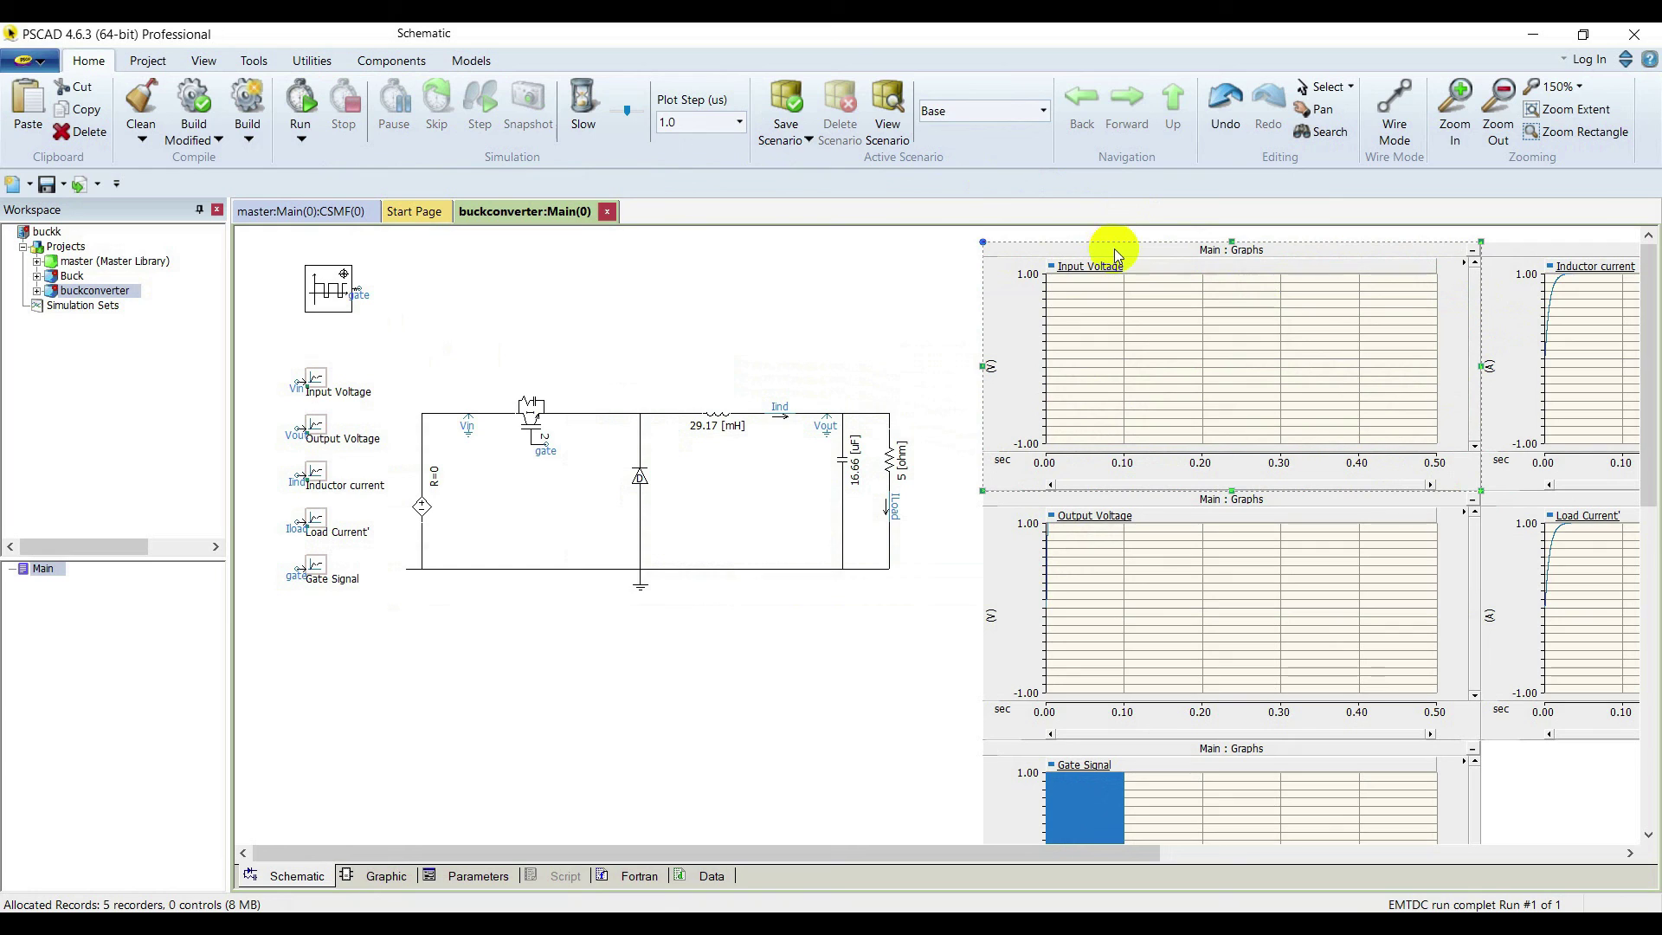
- Auto-scale the Input Voltage, Inductor current, Output Voltage, Load Current and Gate Signal graphs
key(r)
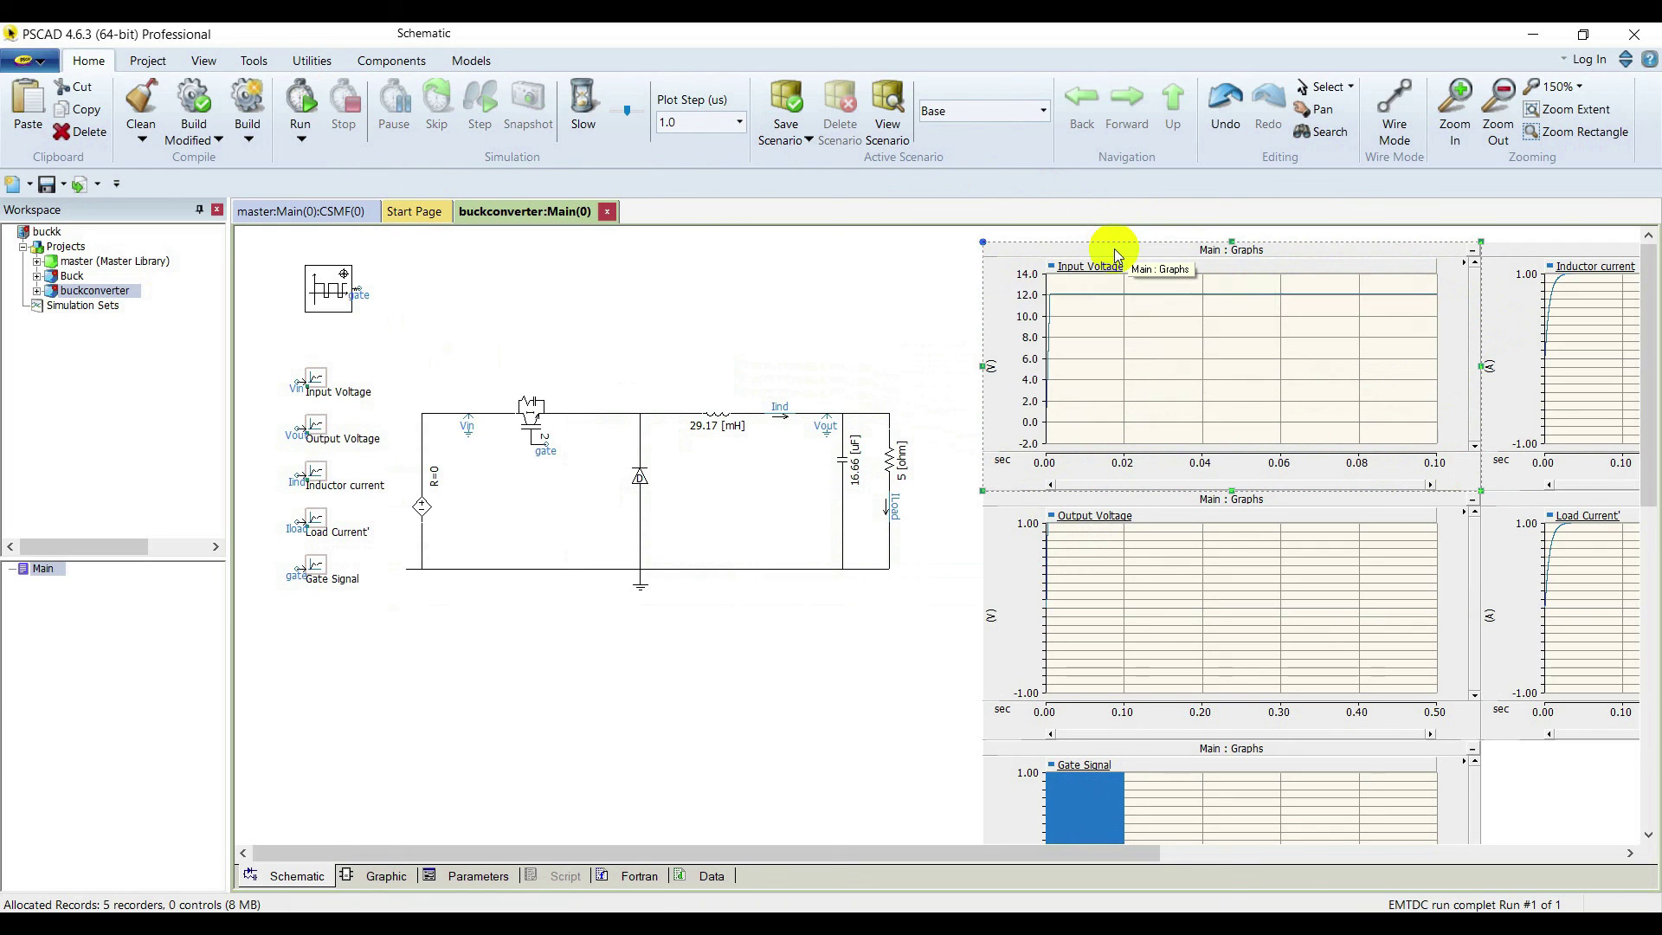
click(1576, 251)
key(r)
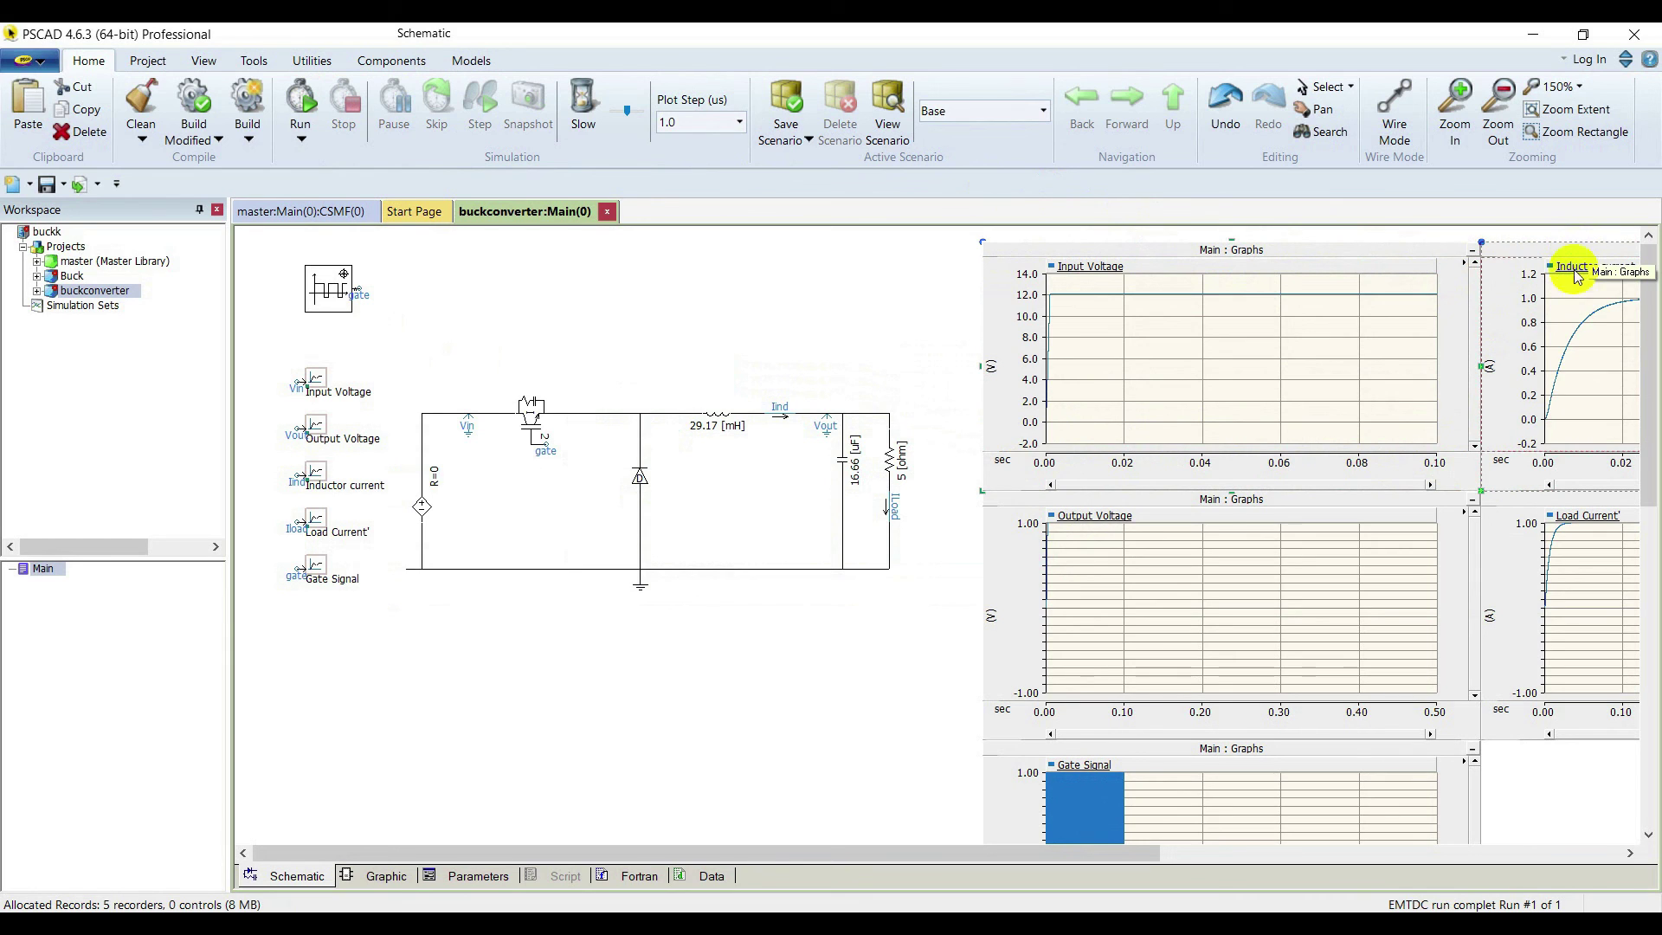
click(1286, 543)
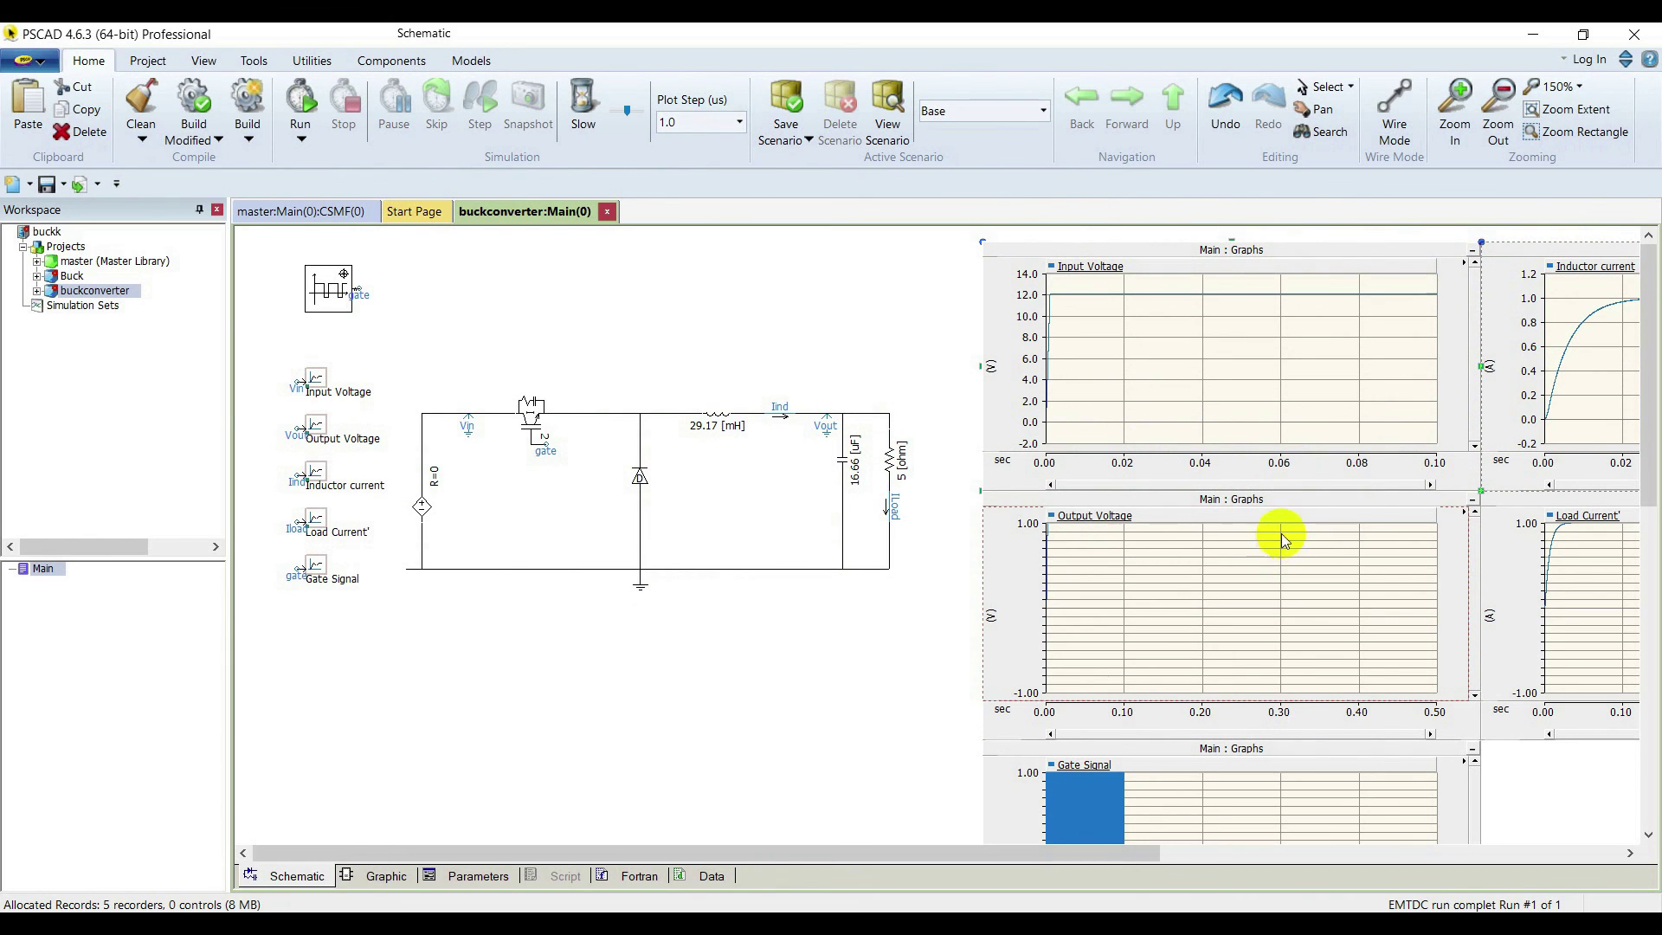
key(r)
click(1550, 511)
key(r)
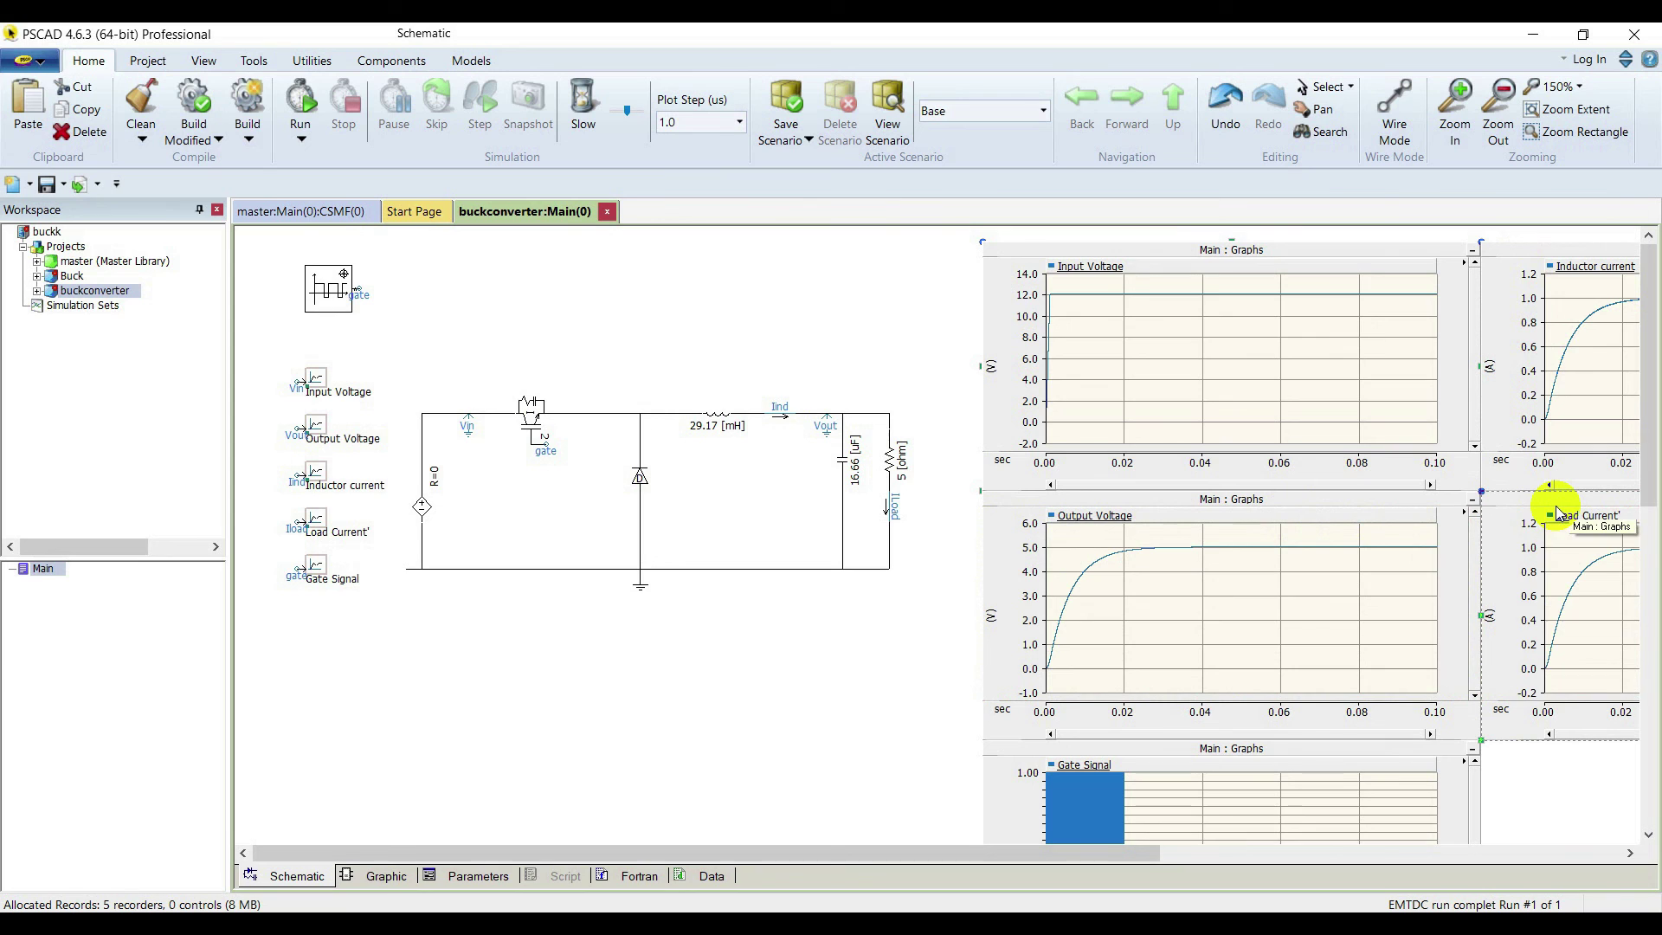
scroll(1177, 641, down, 1)
click(1167, 672)
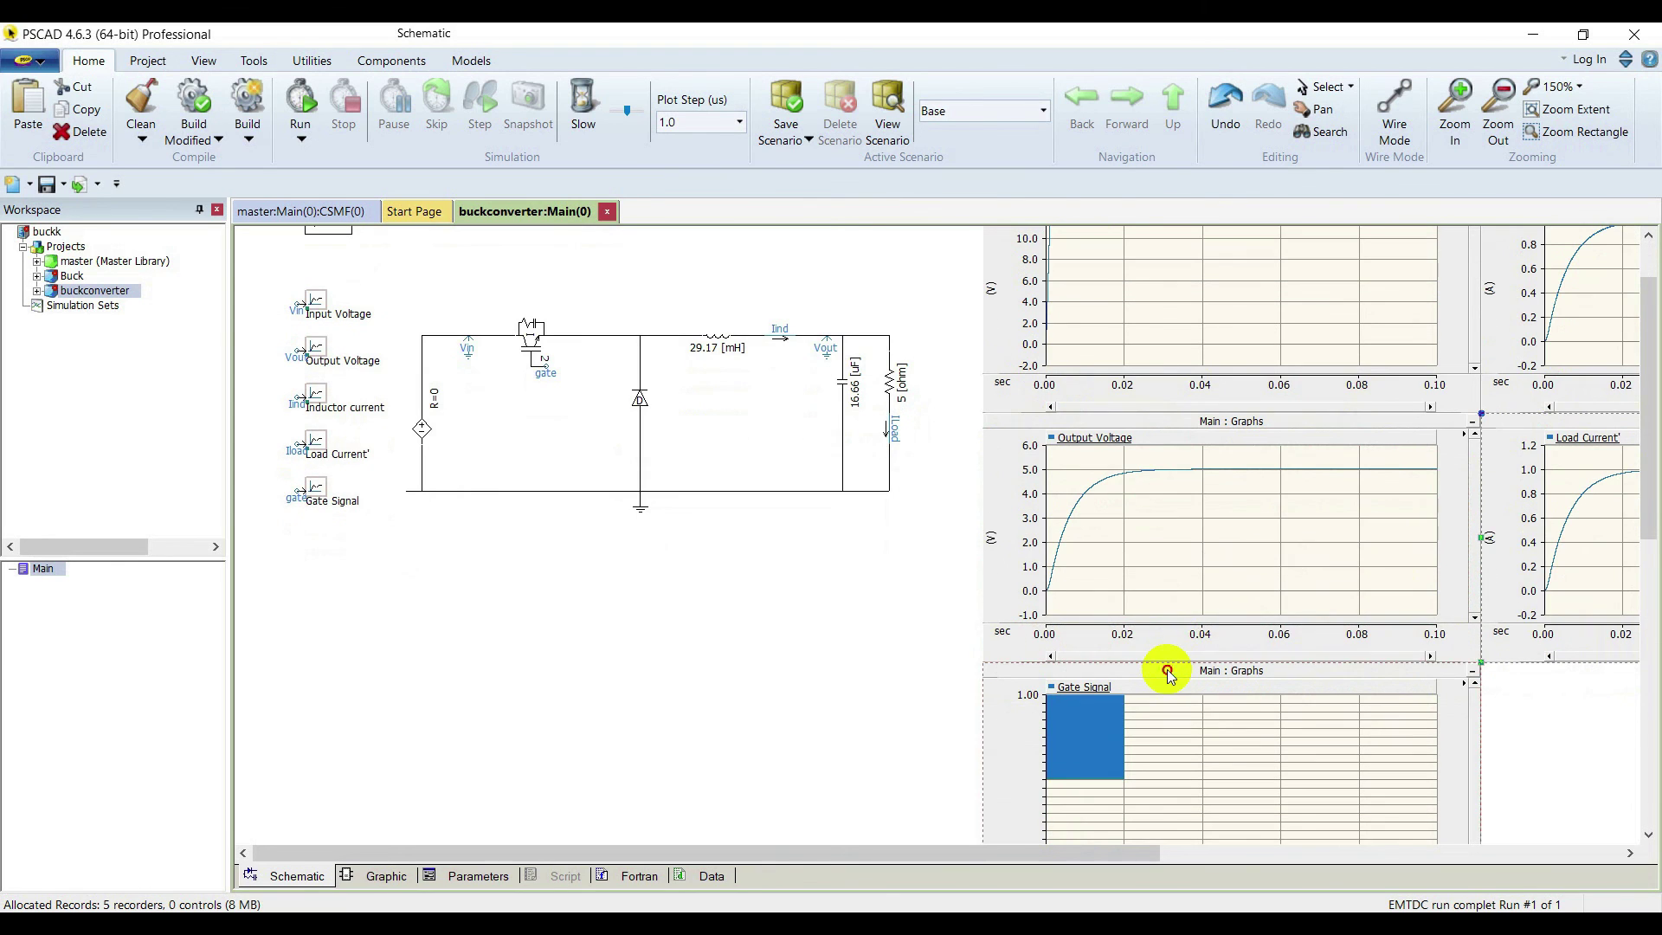
key(r)
scroll(1175, 570, up, 1)
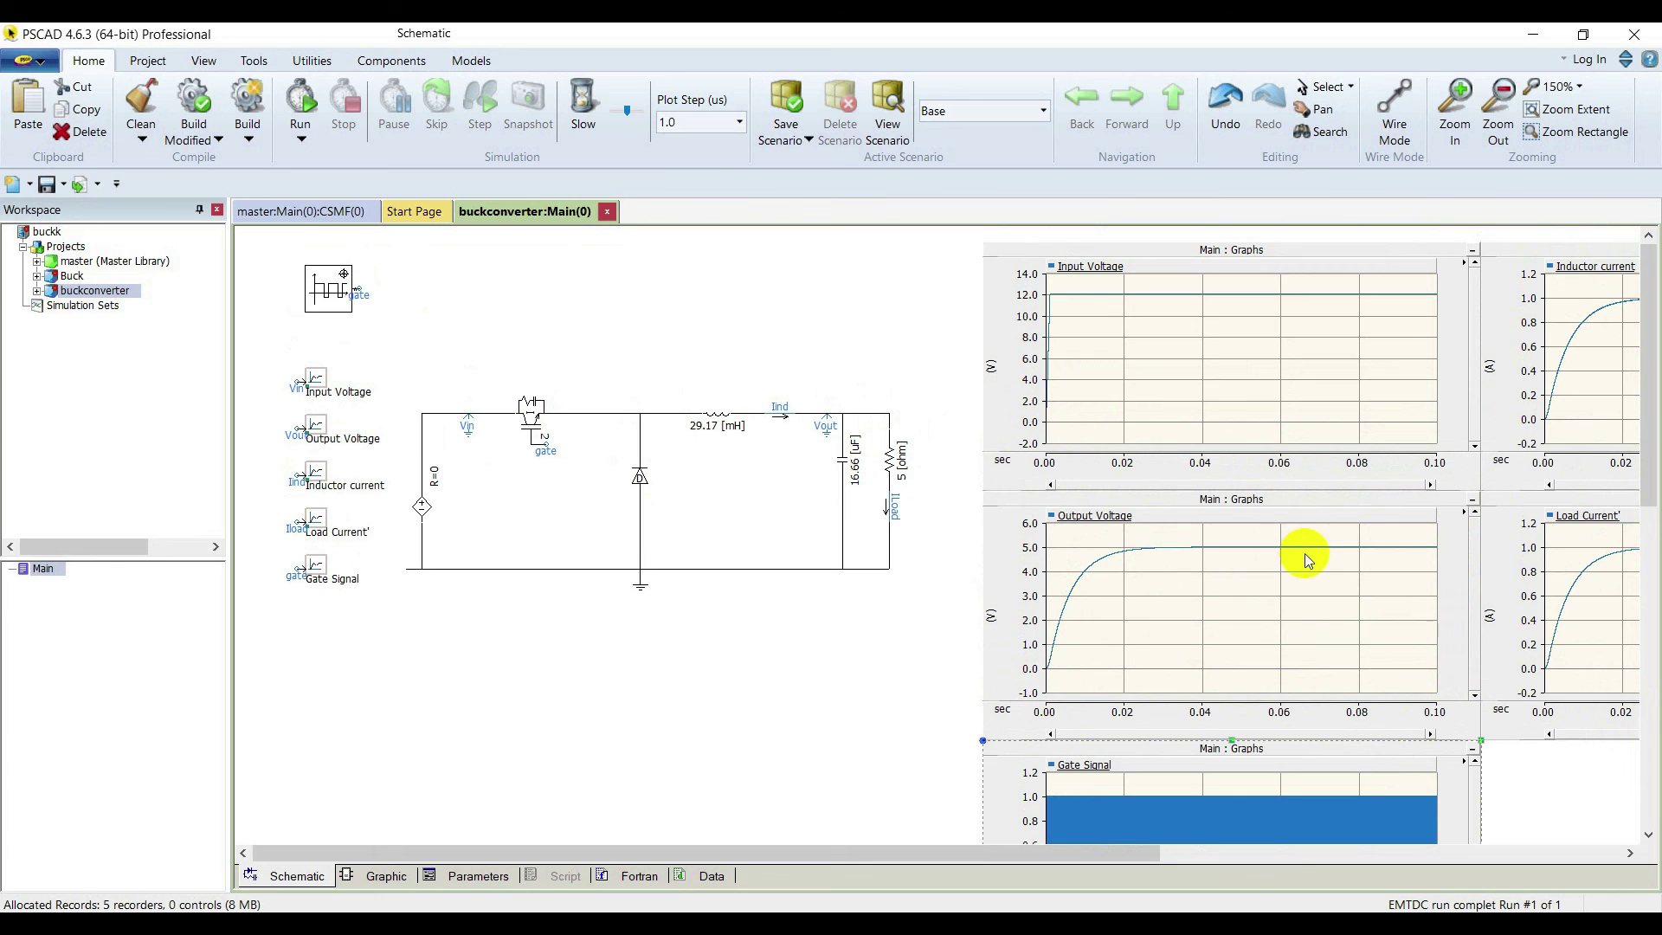
- Zoom the Gate Signal graph from 0.065–0.085 s down until individual pulses show
scroll(1386, 537, down, 2)
click(1344, 627)
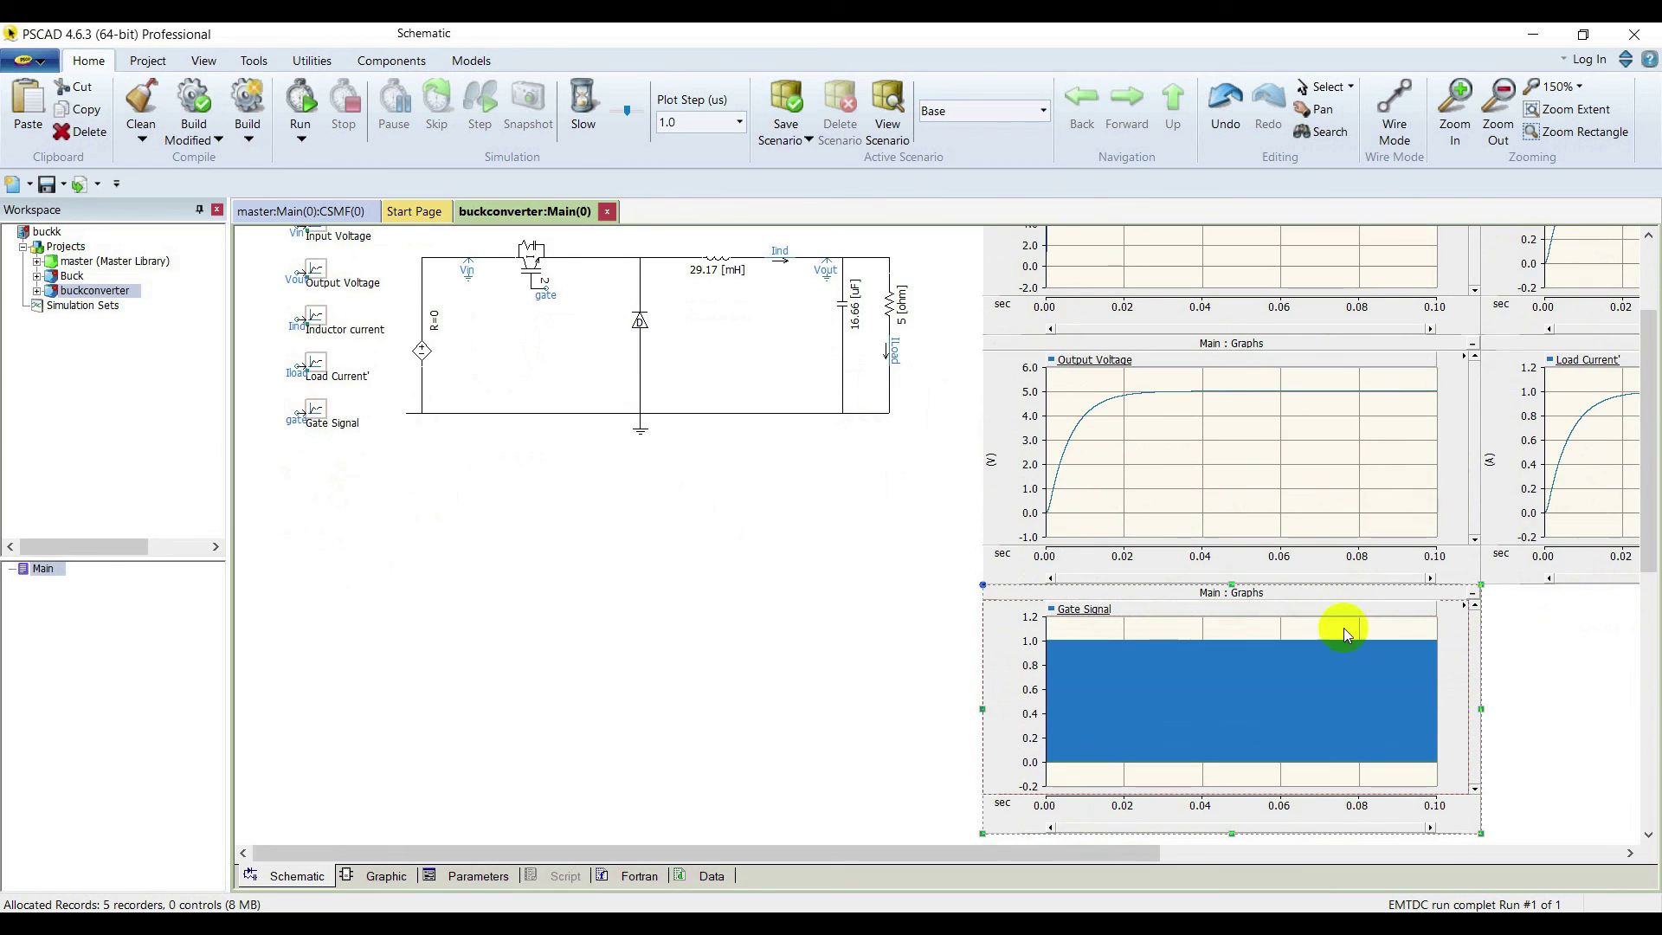
drag(1304, 638, 1378, 779)
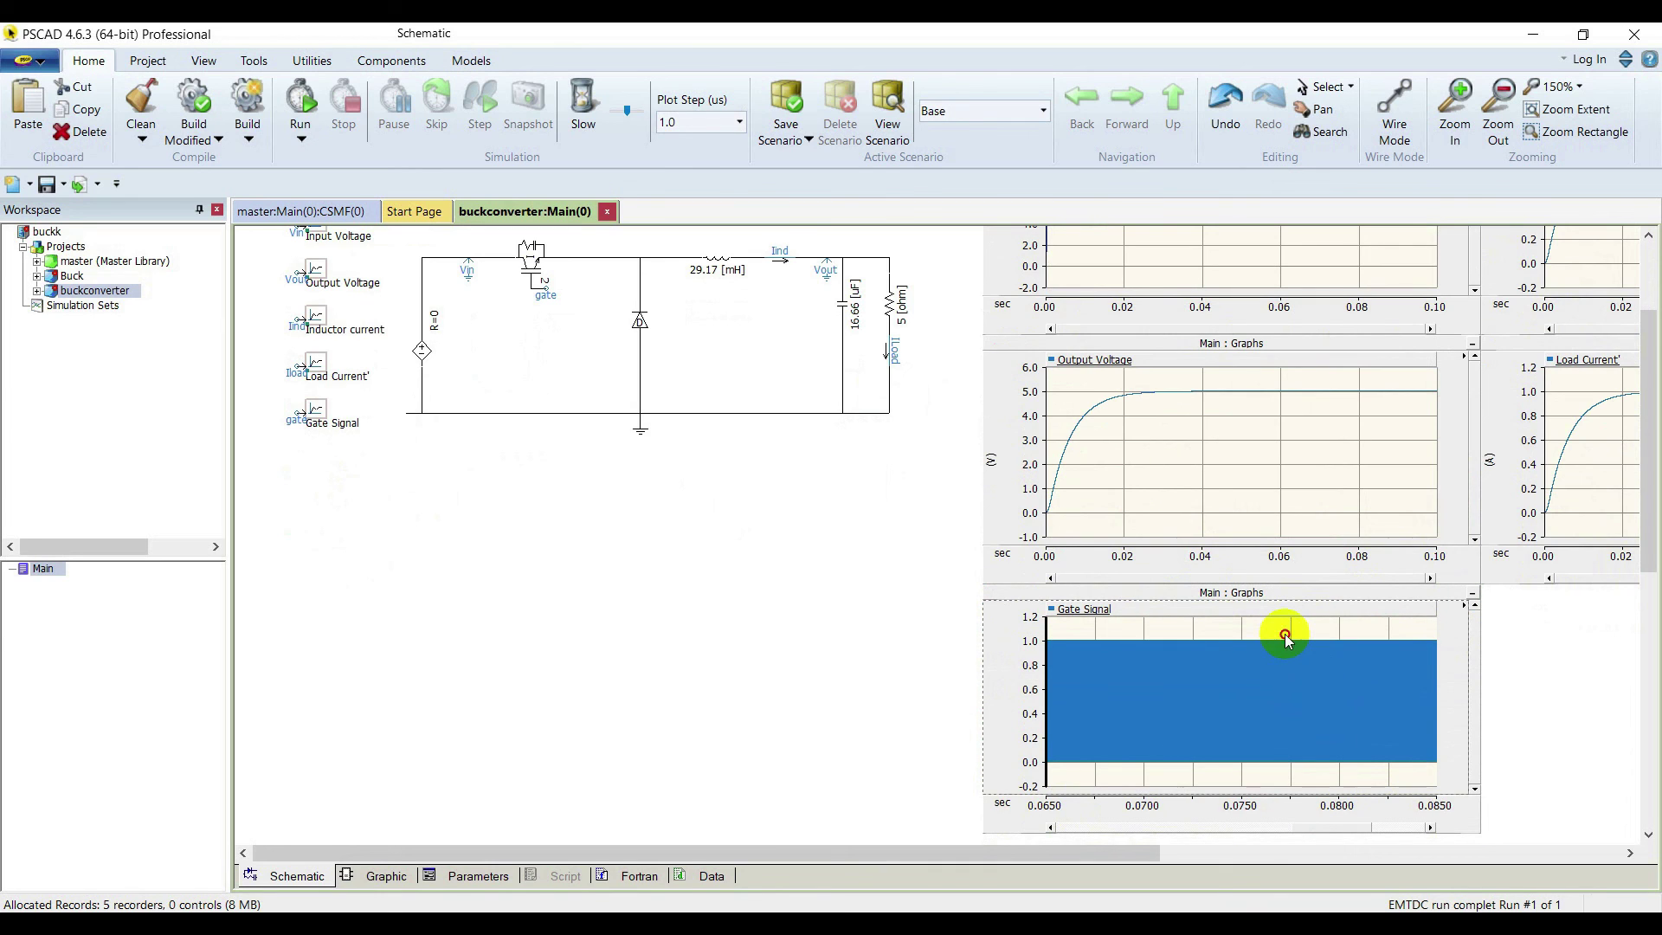
drag(1284, 636, 1313, 781)
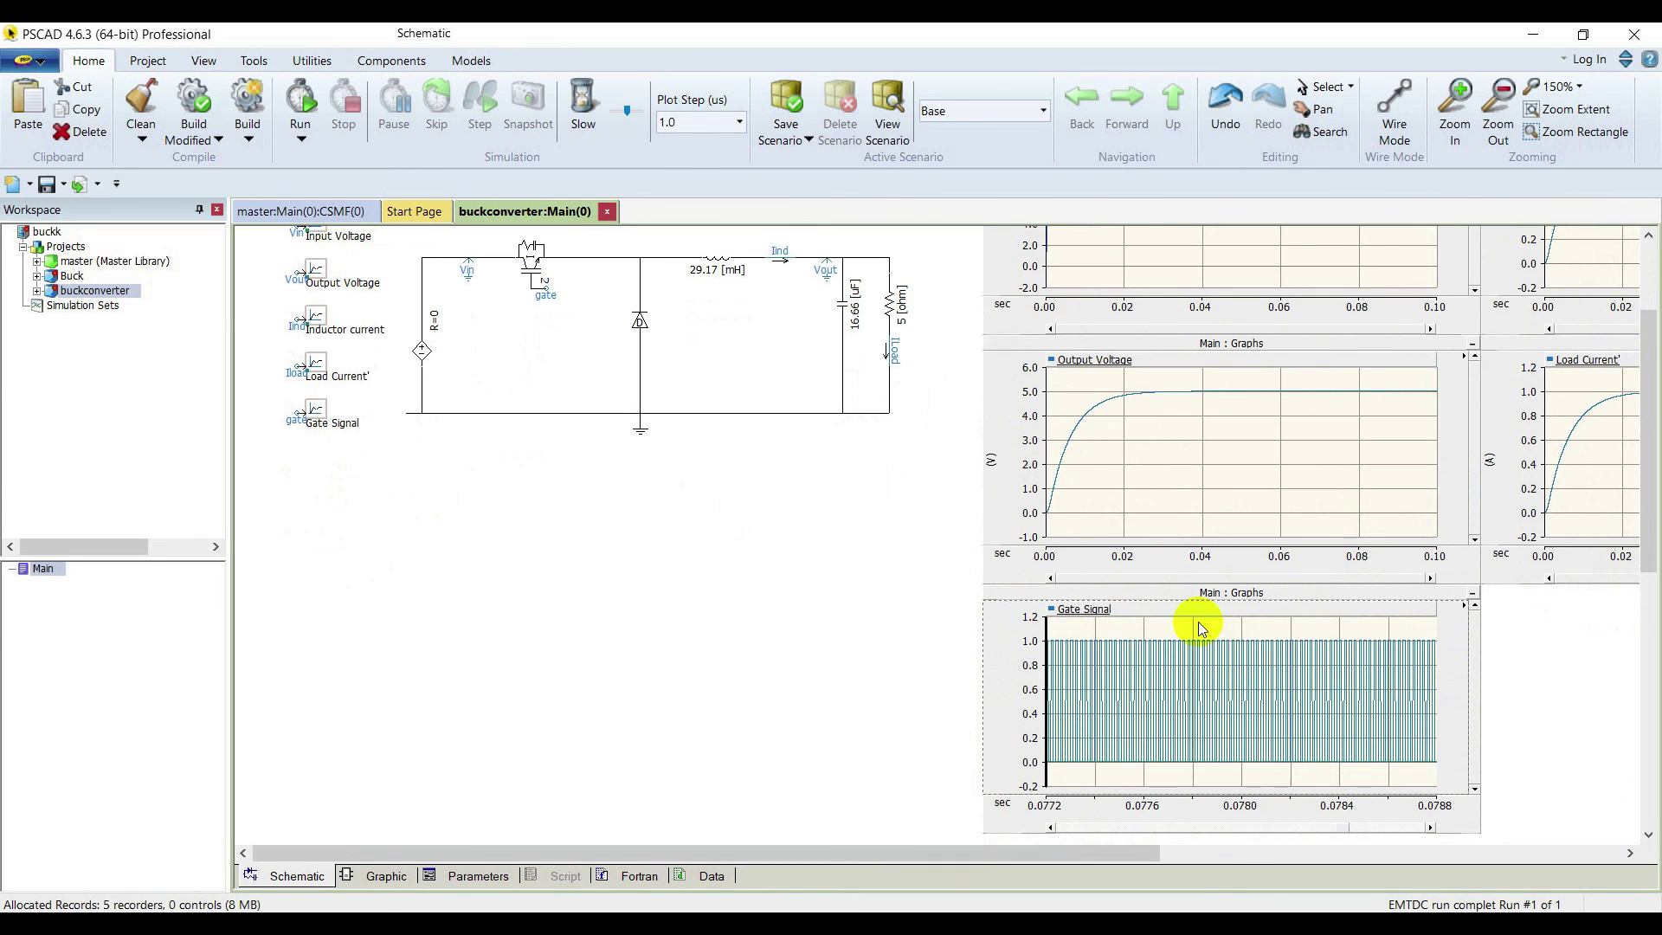
drag(1220, 628, 1258, 771)
mouse_move(1269, 778)
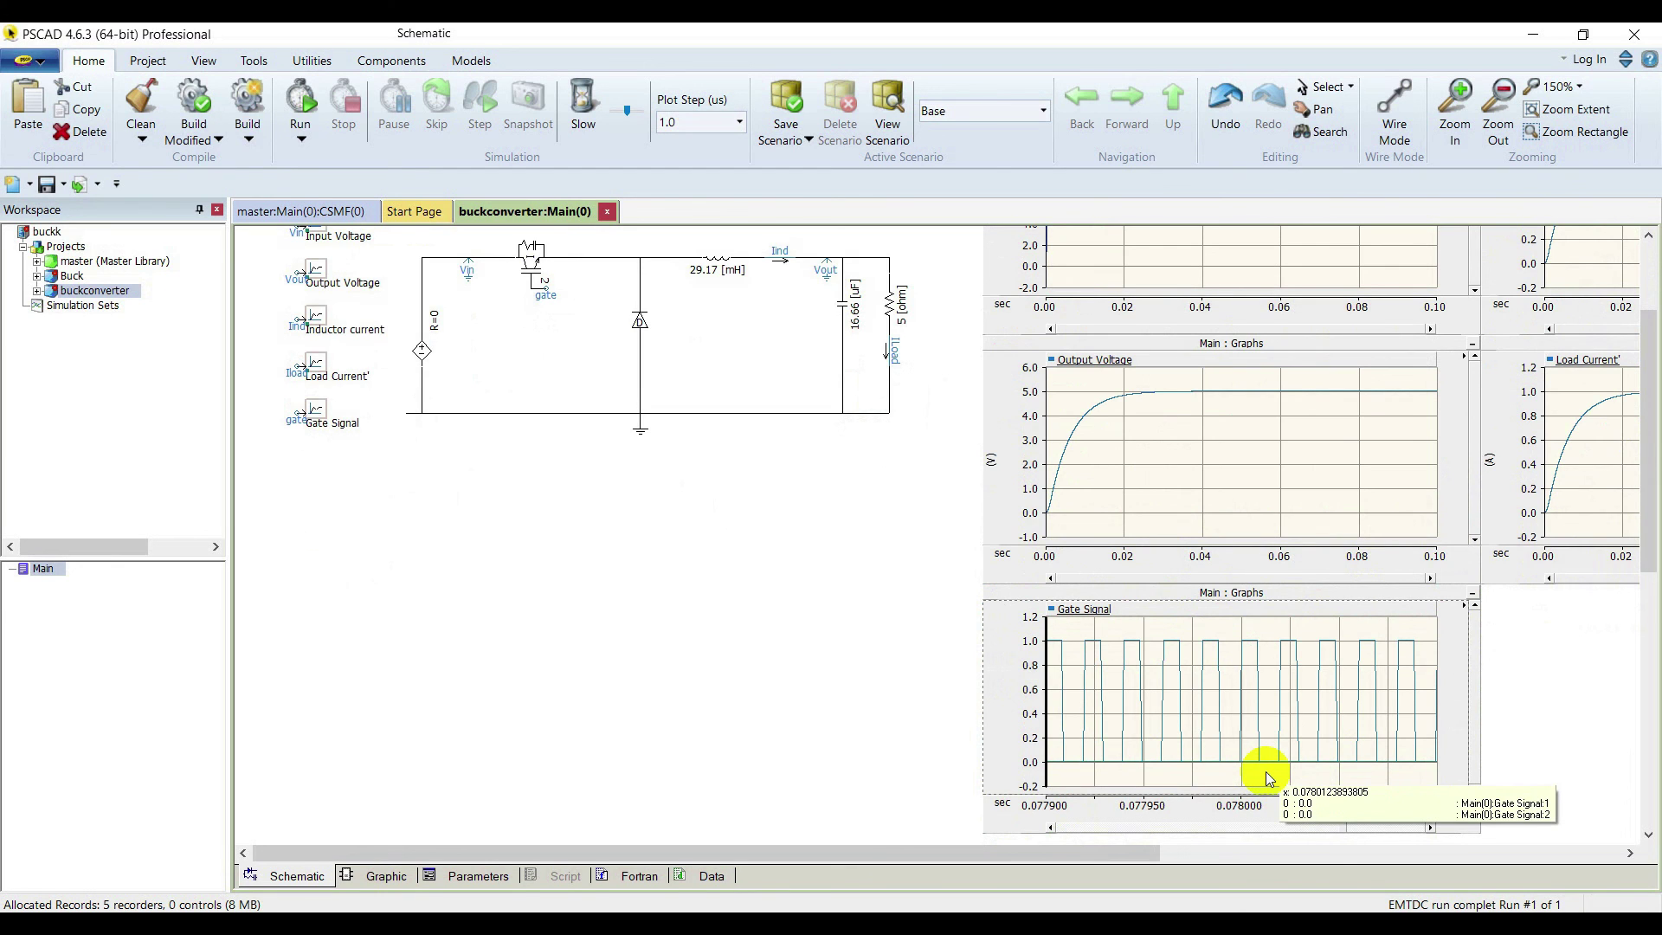
scroll(1238, 702, up, 3)
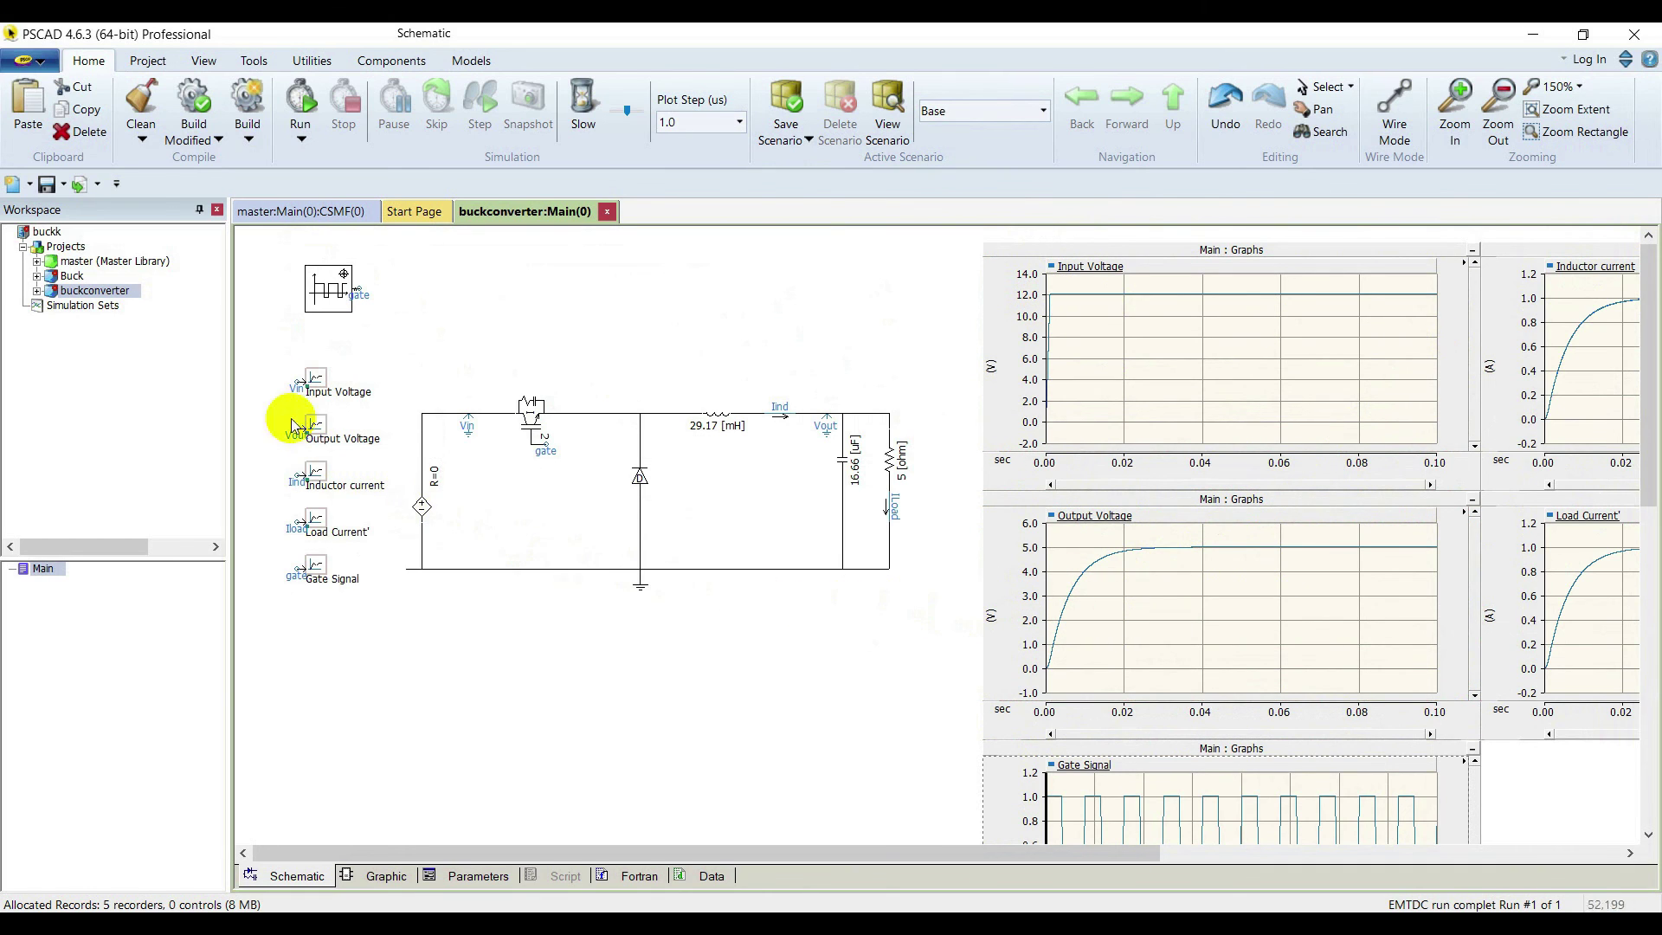
- Change the signal generator's duty cycle to 50%
double_click(317, 284)
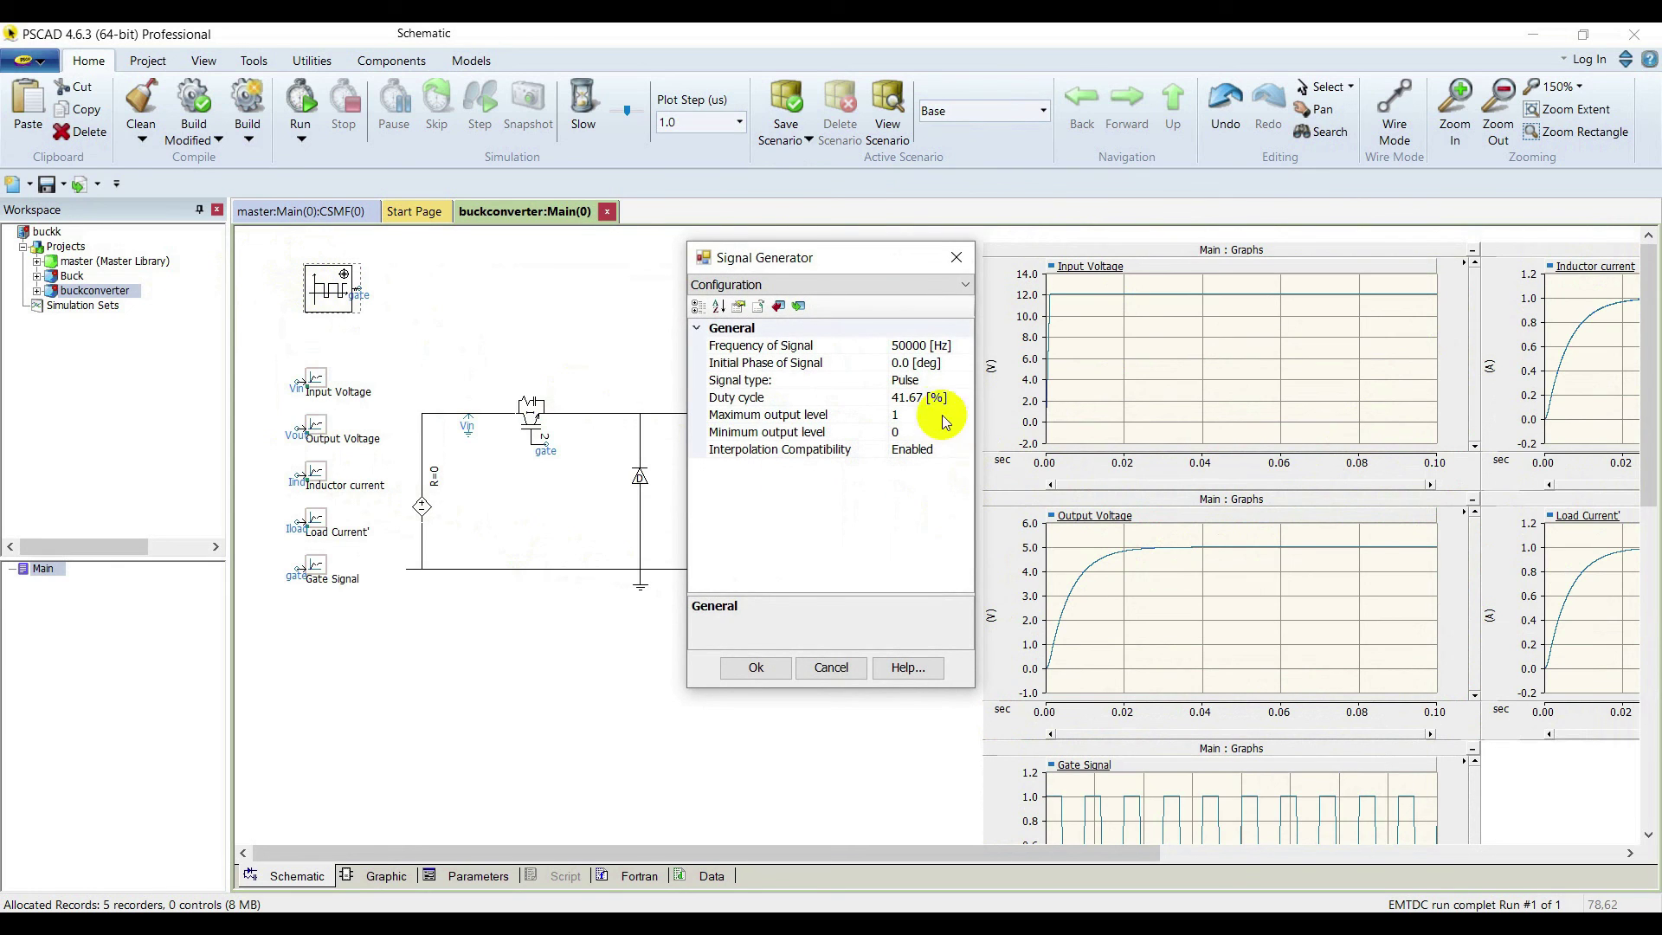
click(931, 398)
click(920, 398)
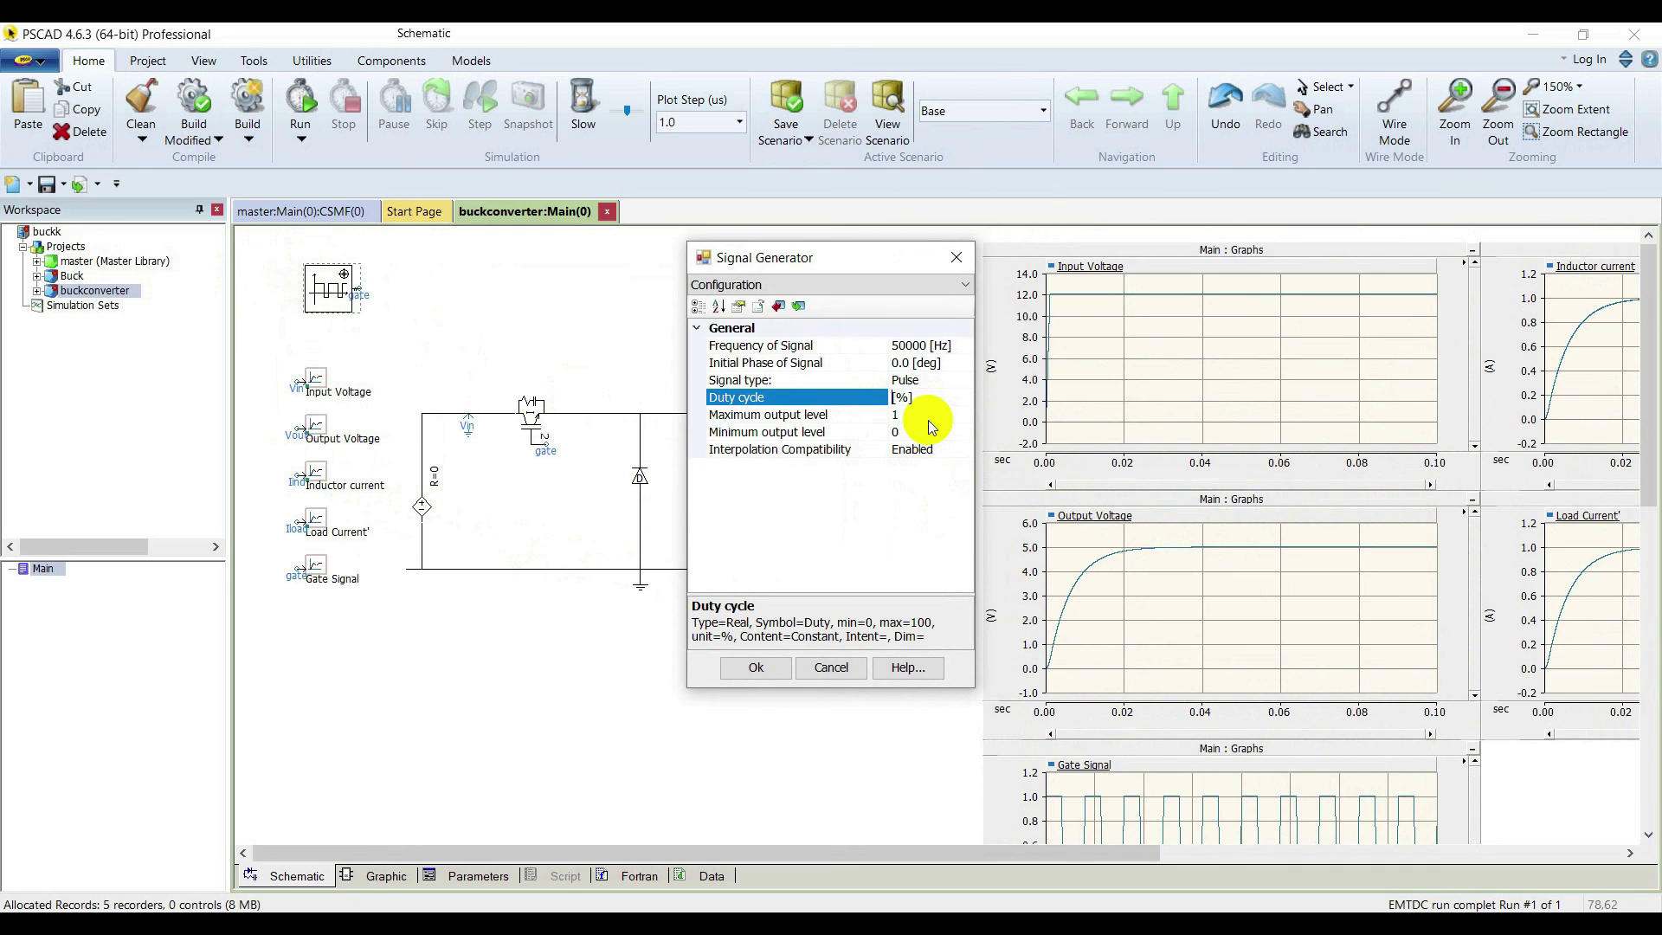
key(Return)
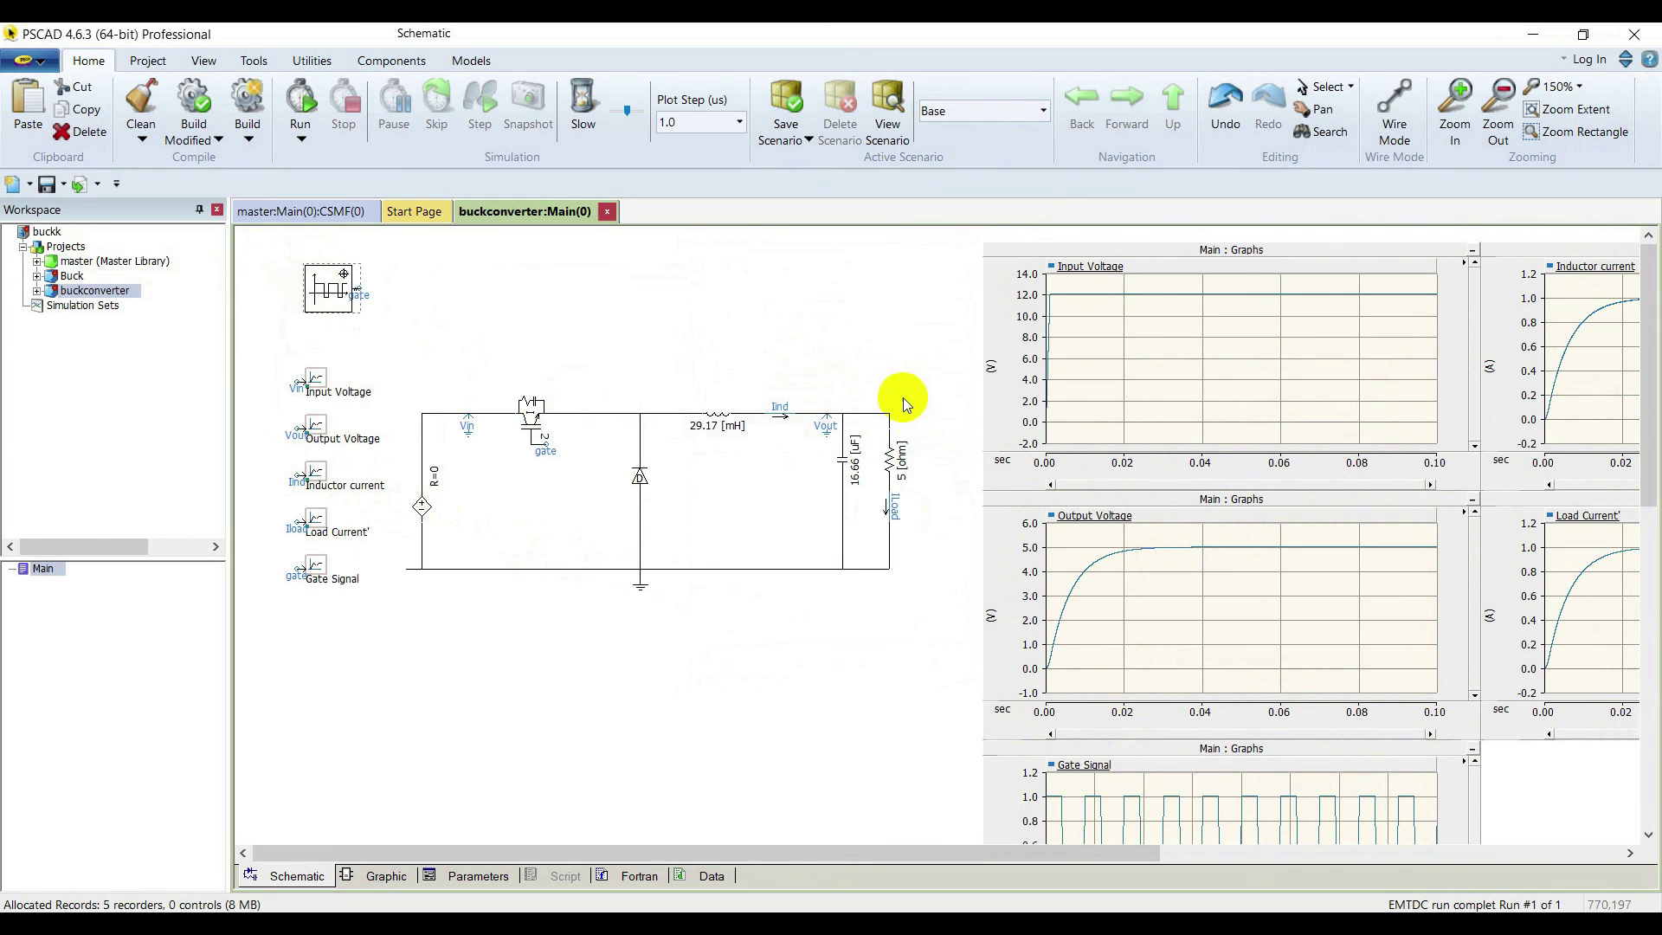
- Rerun the simulation and rescale the Output Voltage graph to about 5.98 V
click(310, 106)
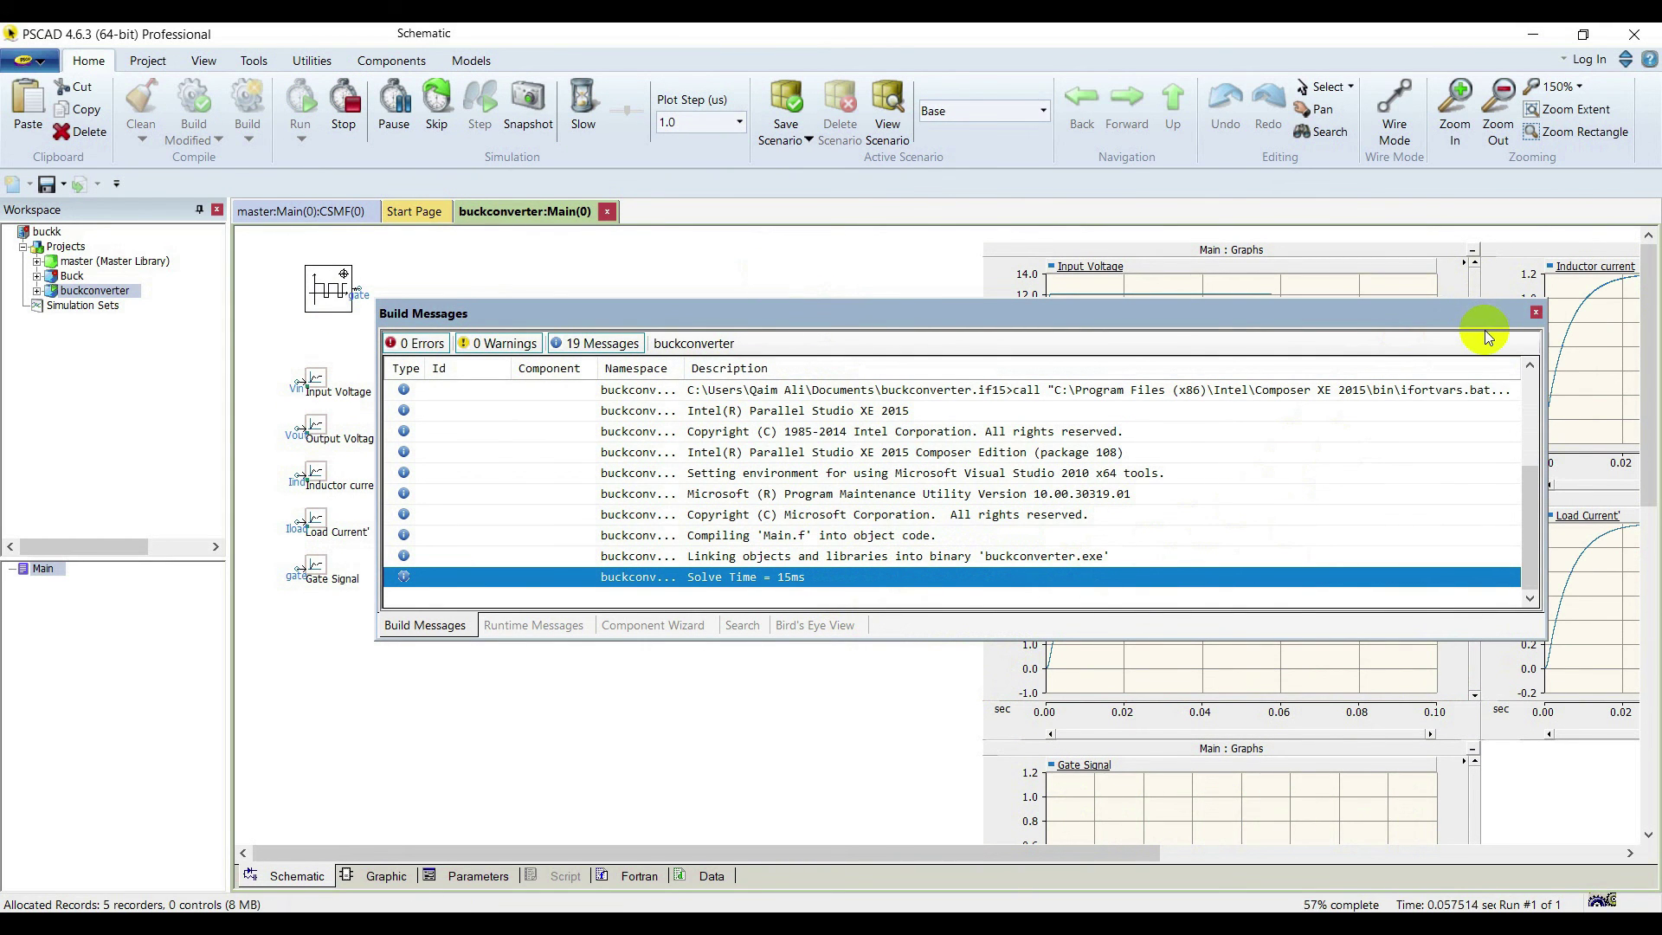
click(1536, 313)
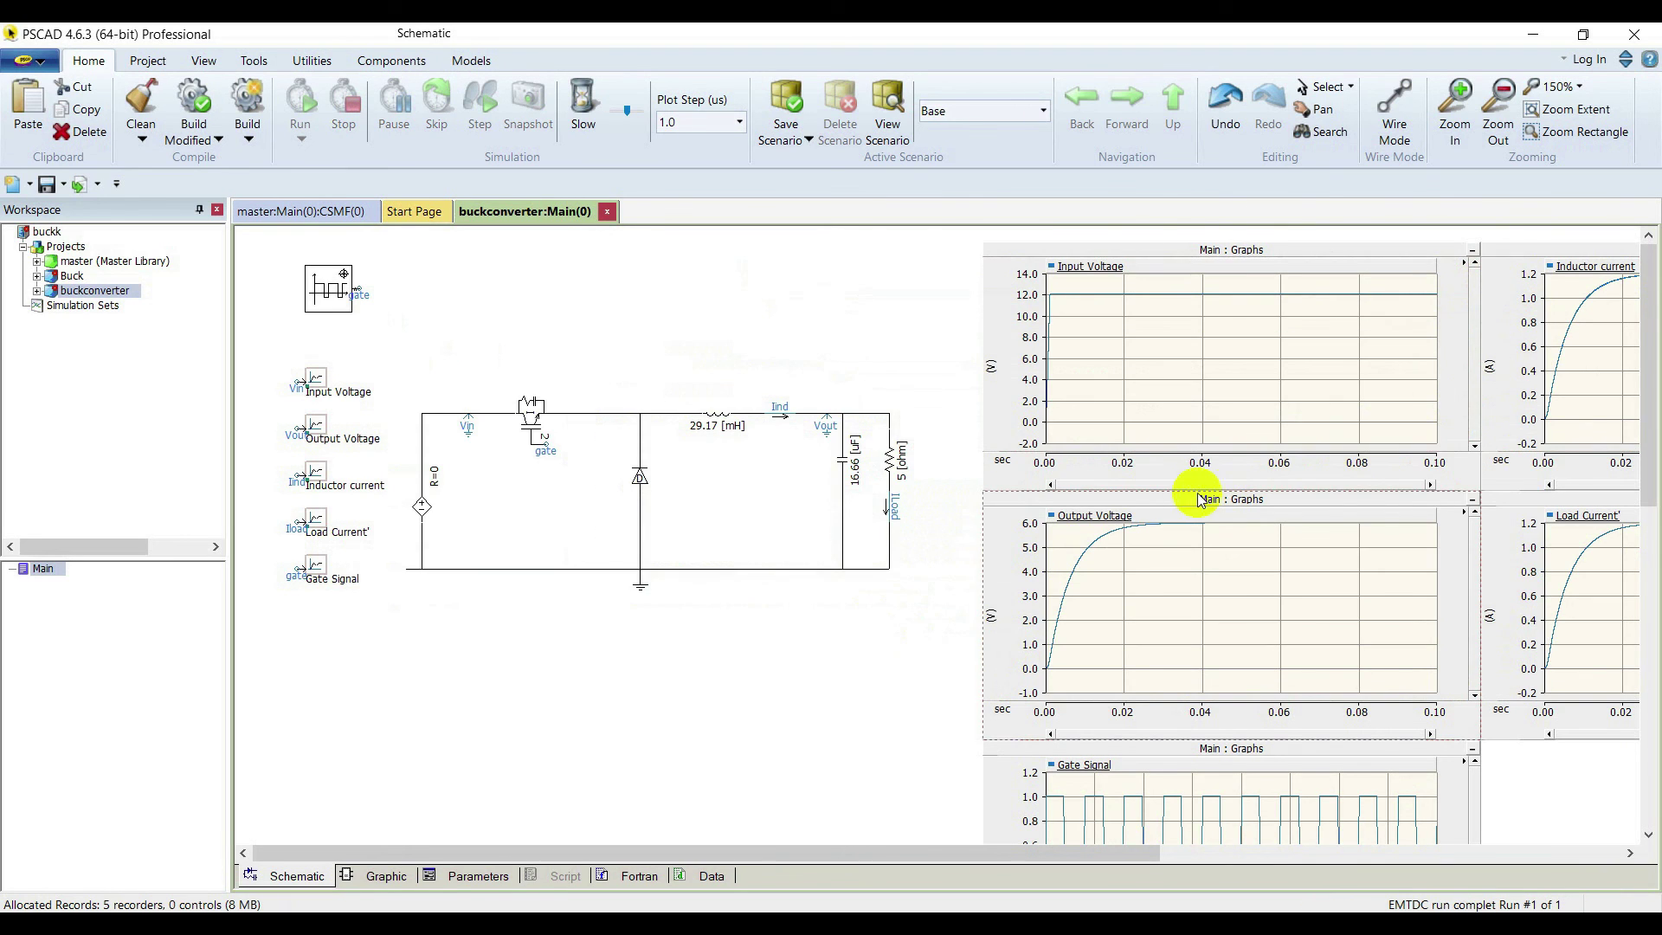
click(1124, 509)
key(y)
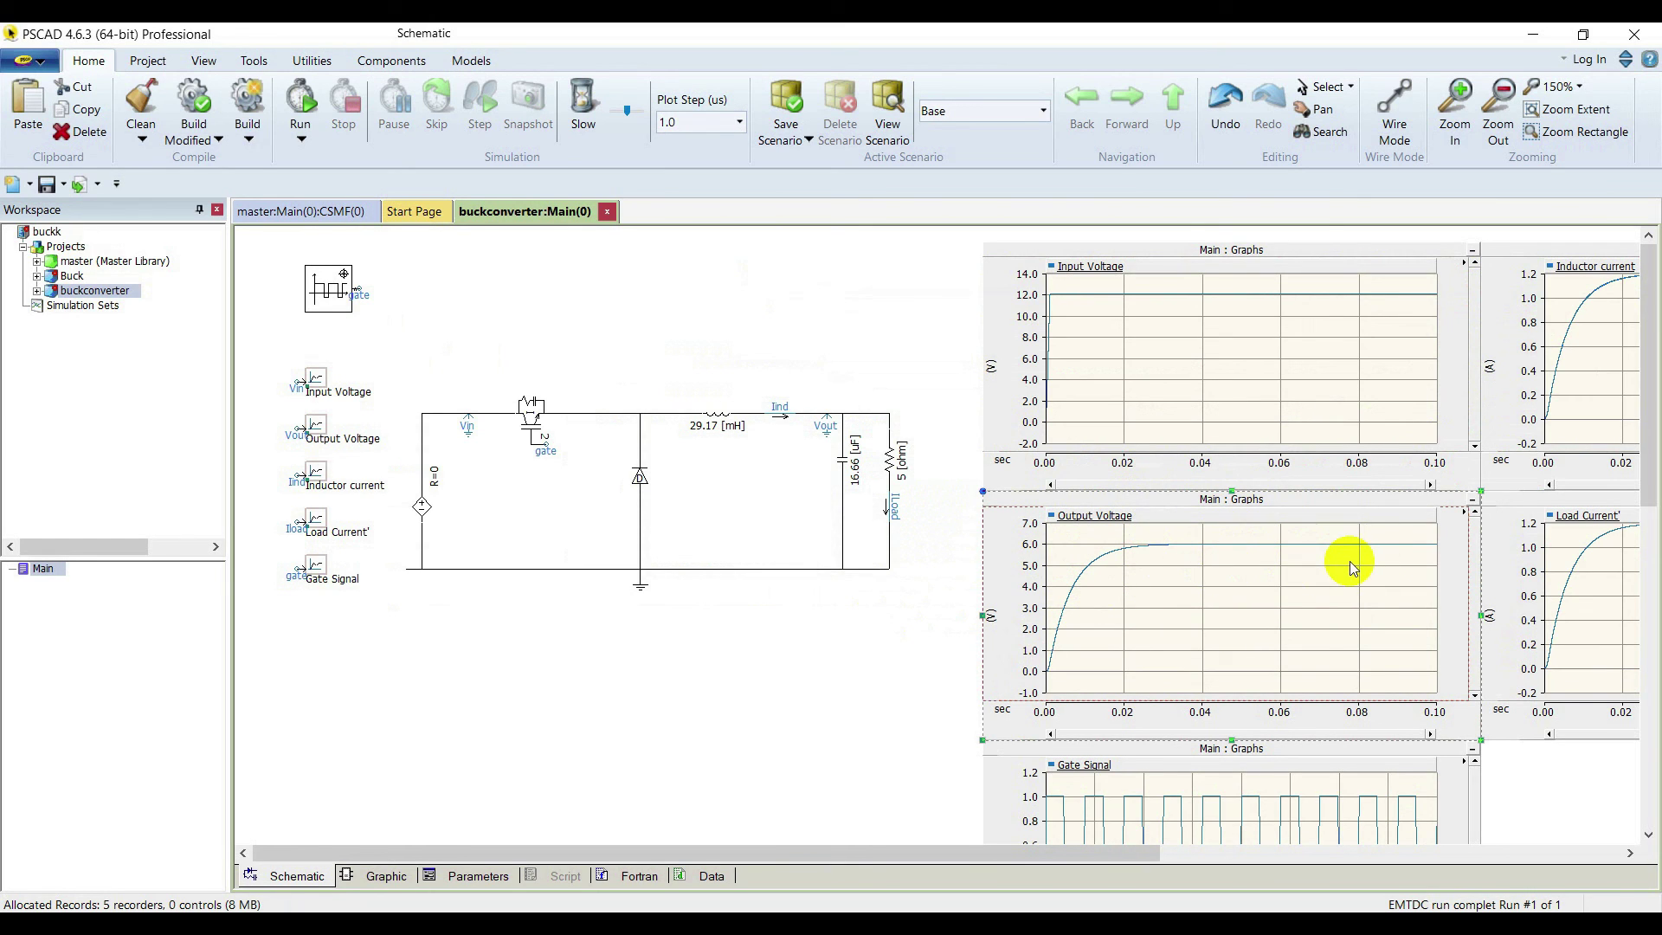
mouse_move(1312, 563)
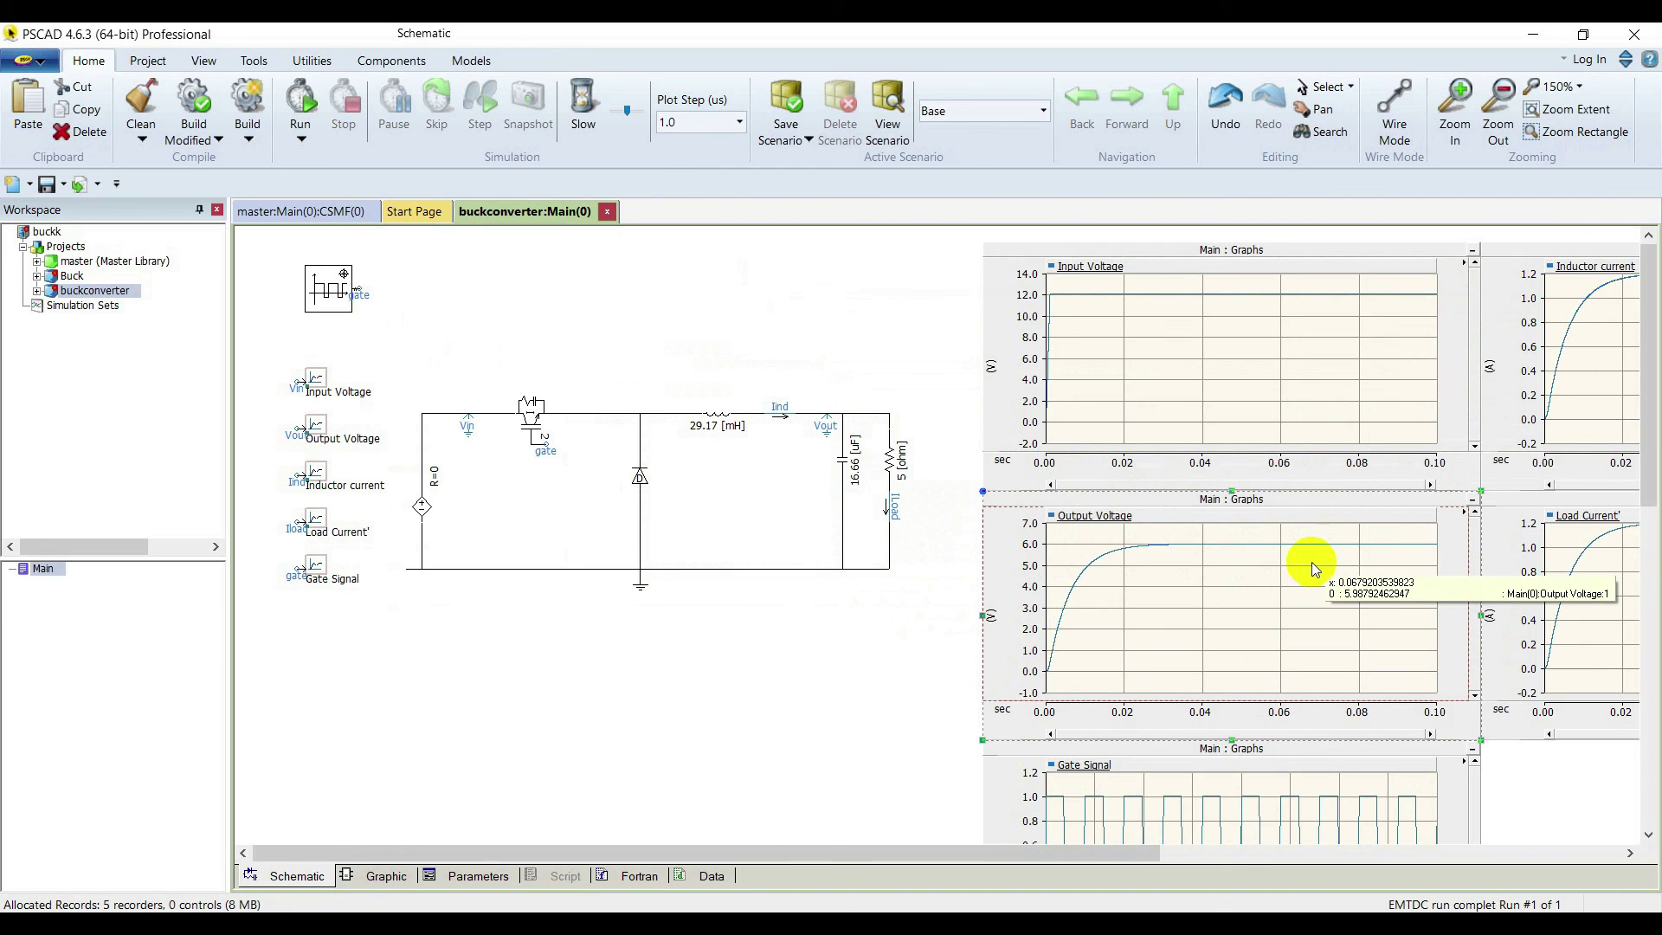